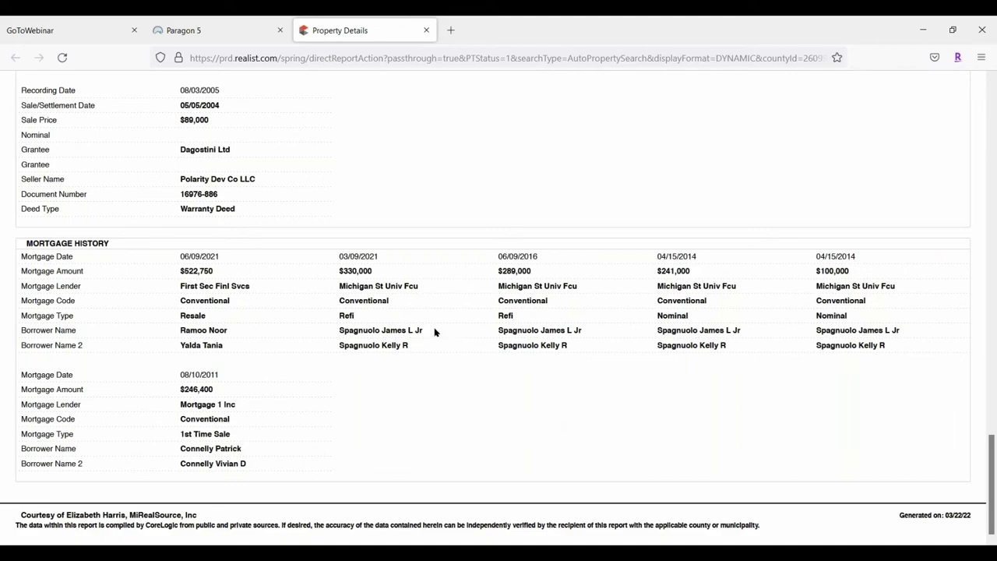
scroll(434, 330, "up", 1)
scroll(434, 332, "up", 15)
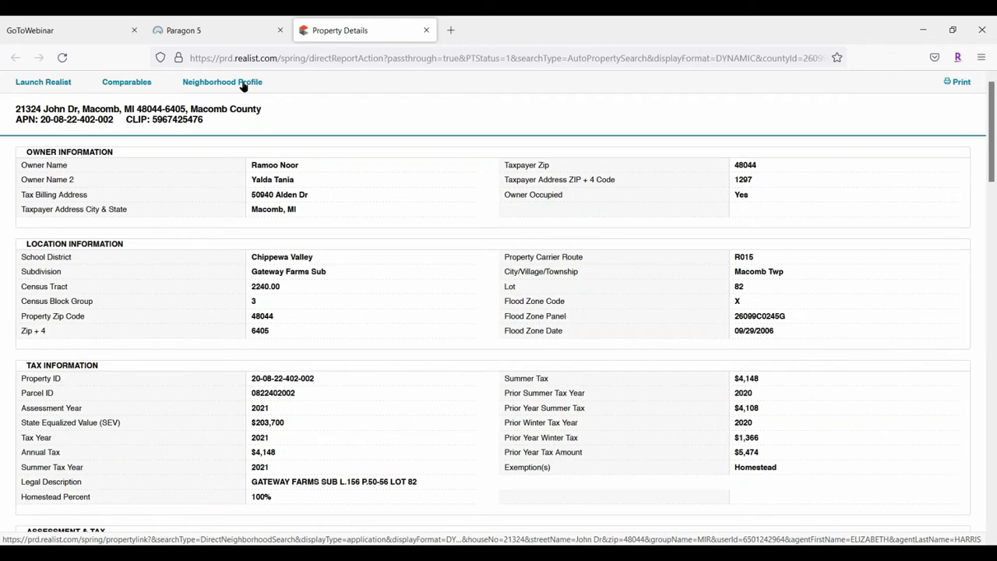
left_click(133, 83)
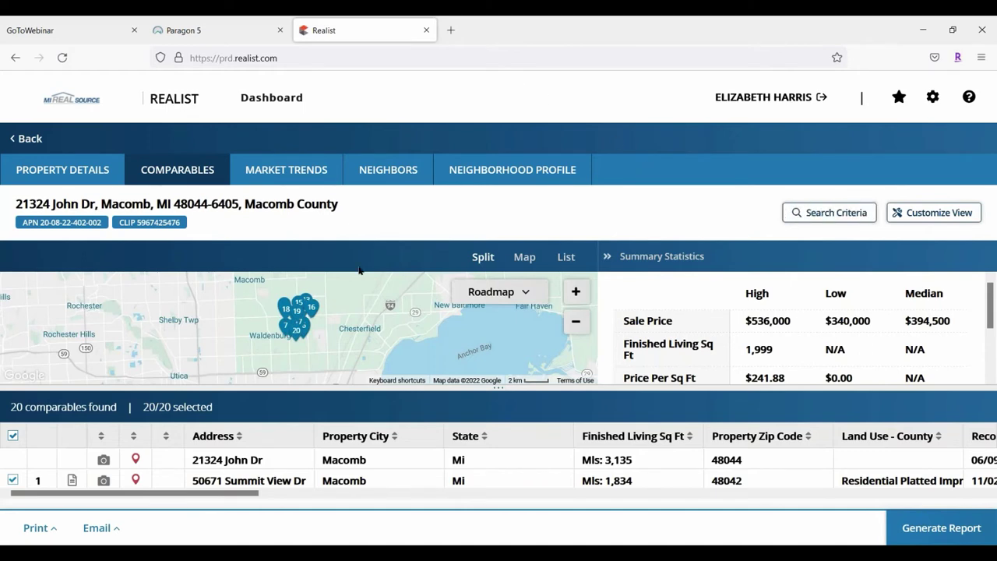
left_click(576, 291)
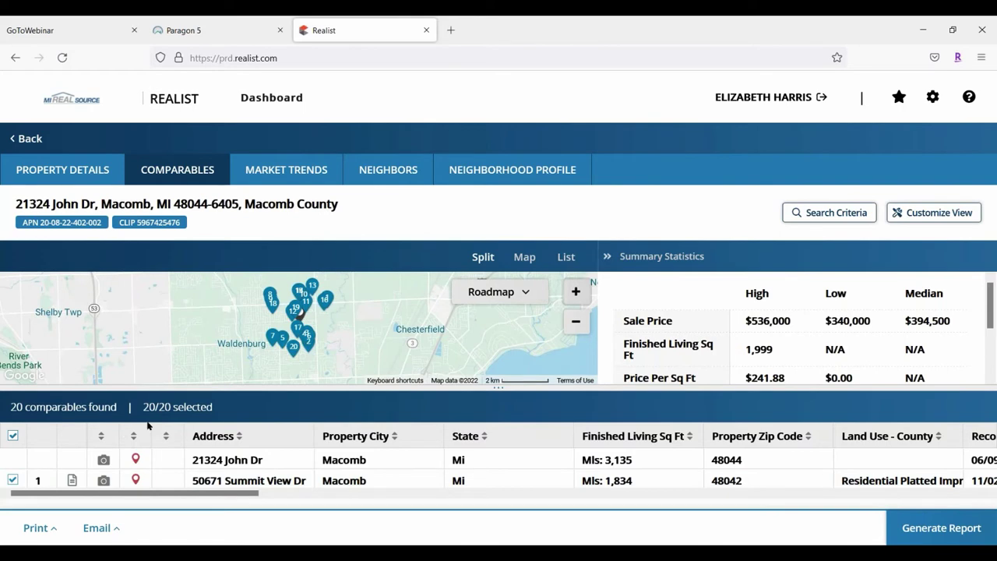
Set the browser zoom to 80% so more comparables table rows fit on screen
key("ctrl+minus")
key("ctrl+minus")
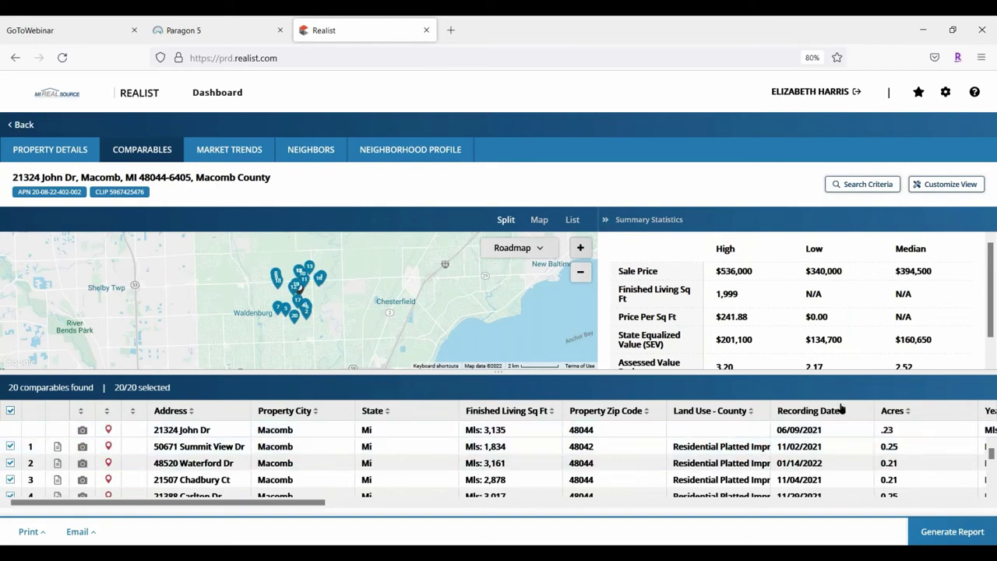
Sort the comparables by Recording Date, newest first
left_click_drag(218, 502, 371, 527)
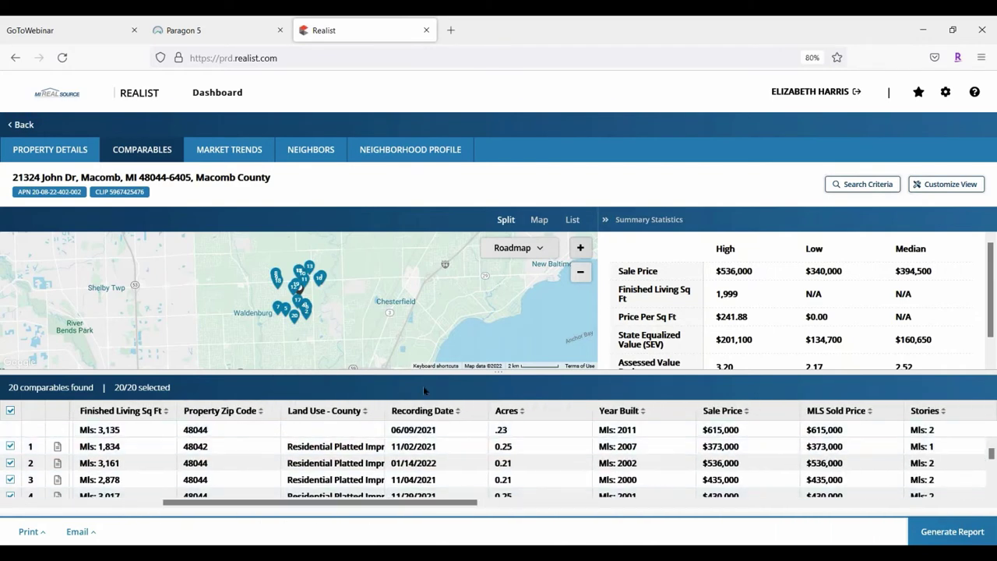
left_click(456, 411)
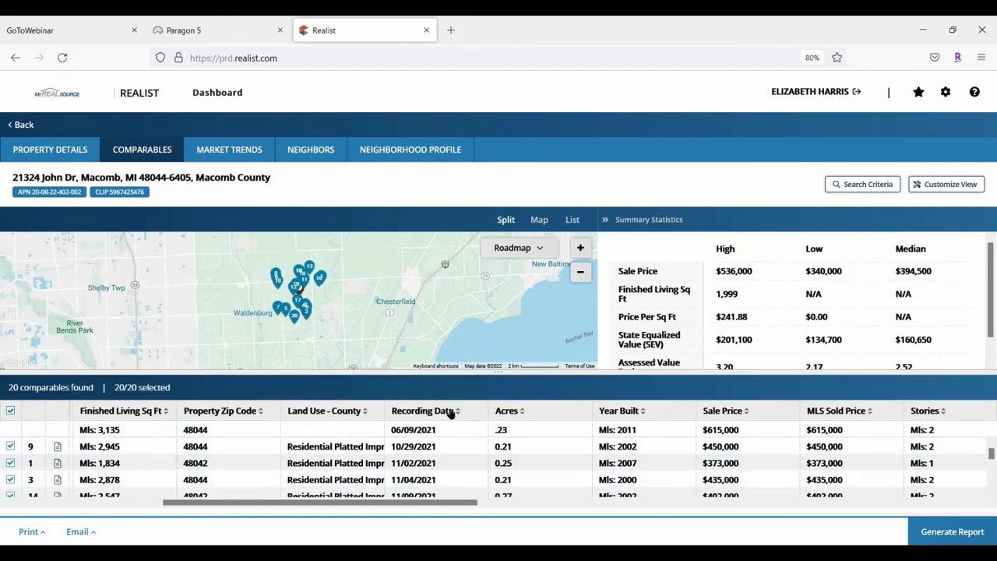
left_click(457, 408)
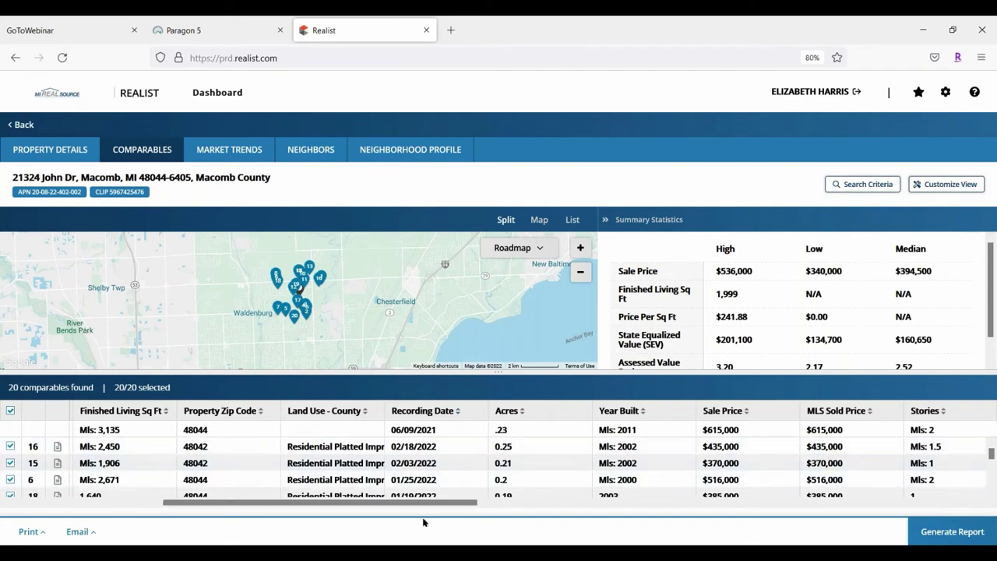
Move the MLS Sold Price column to sit just before Recording Date
left_click_drag(393, 504, 585, 540)
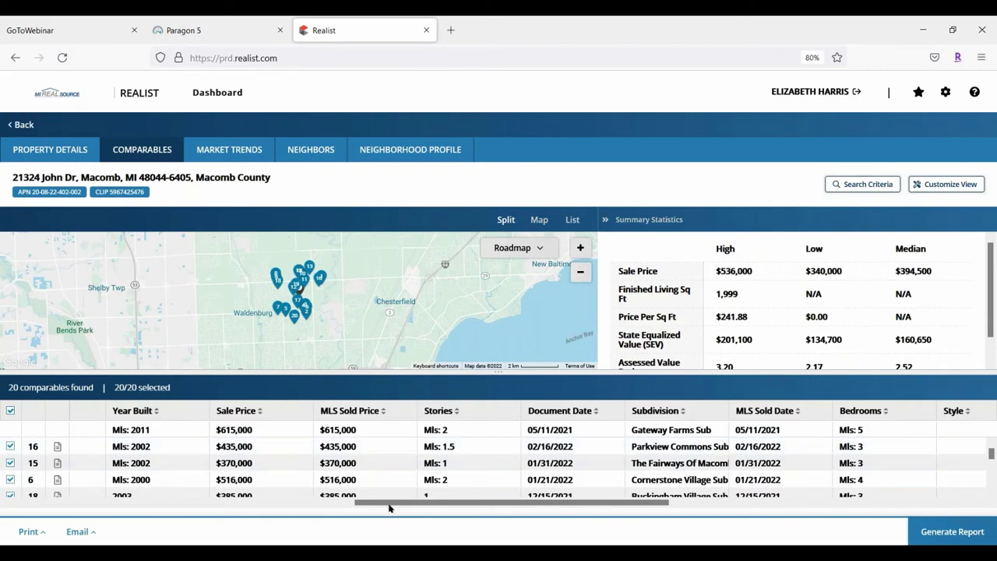
left_click_drag(389, 503, 39, 518)
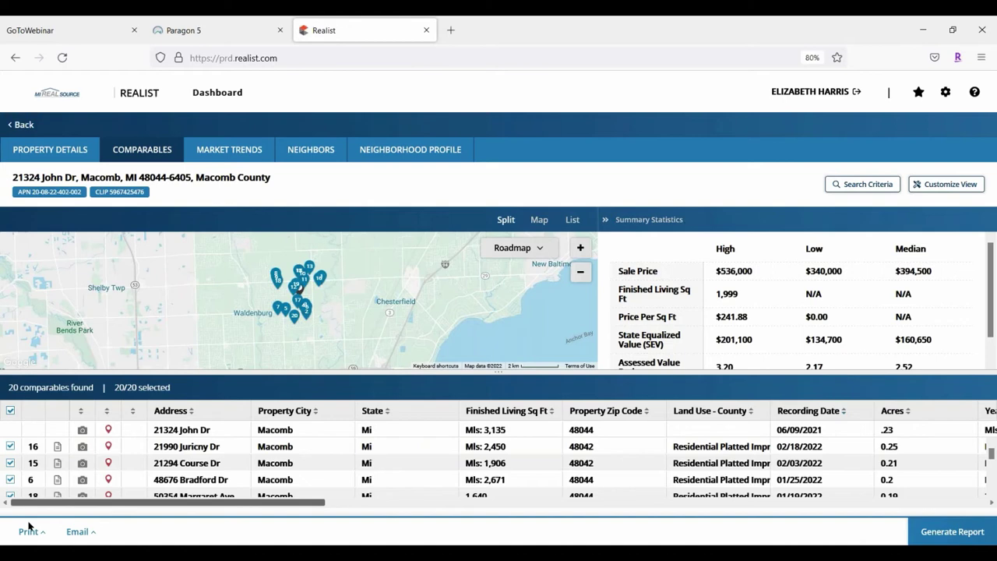
left_click_drag(77, 503, 236, 502)
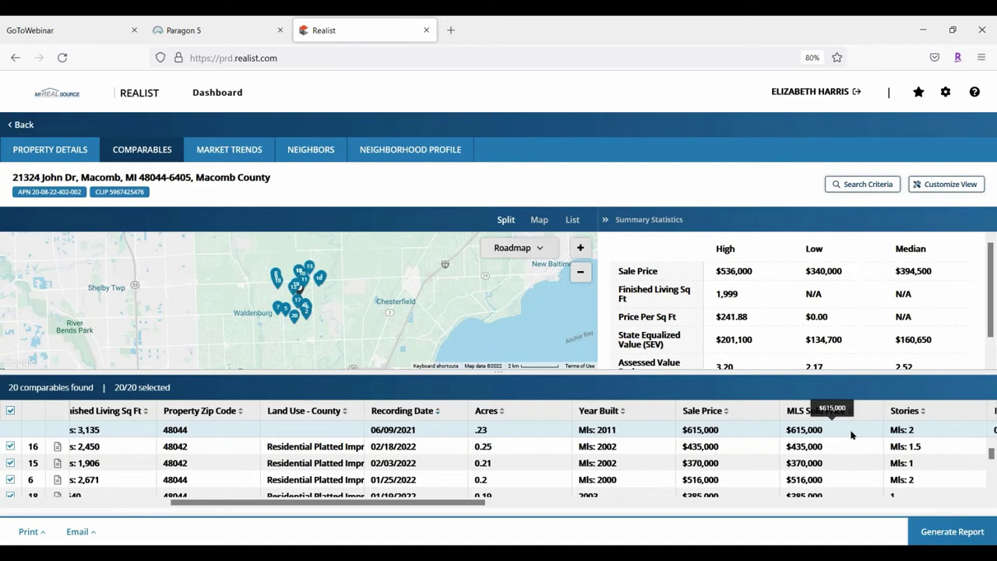
left_click_drag(856, 408, 409, 413)
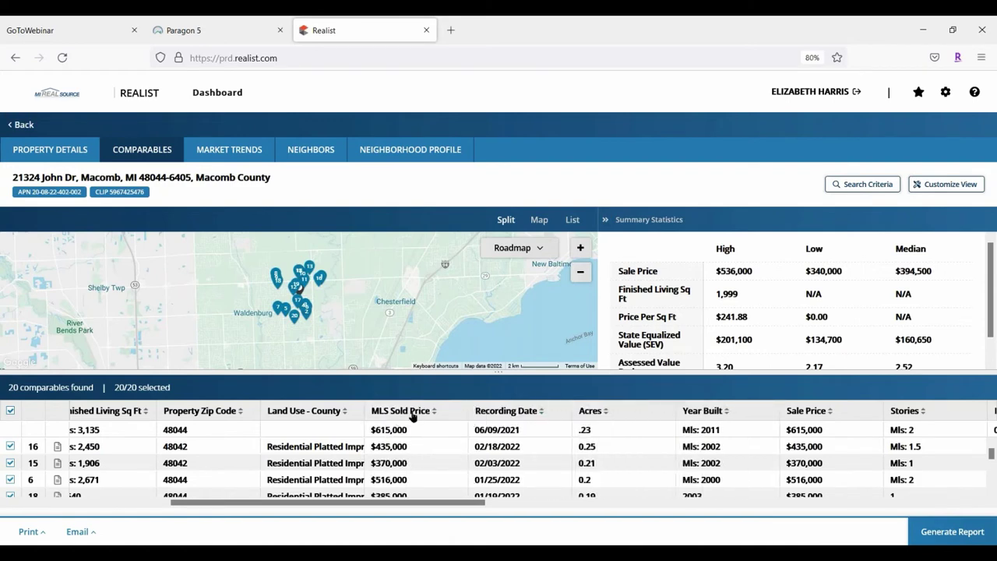
left_click_drag(429, 503, 211, 536)
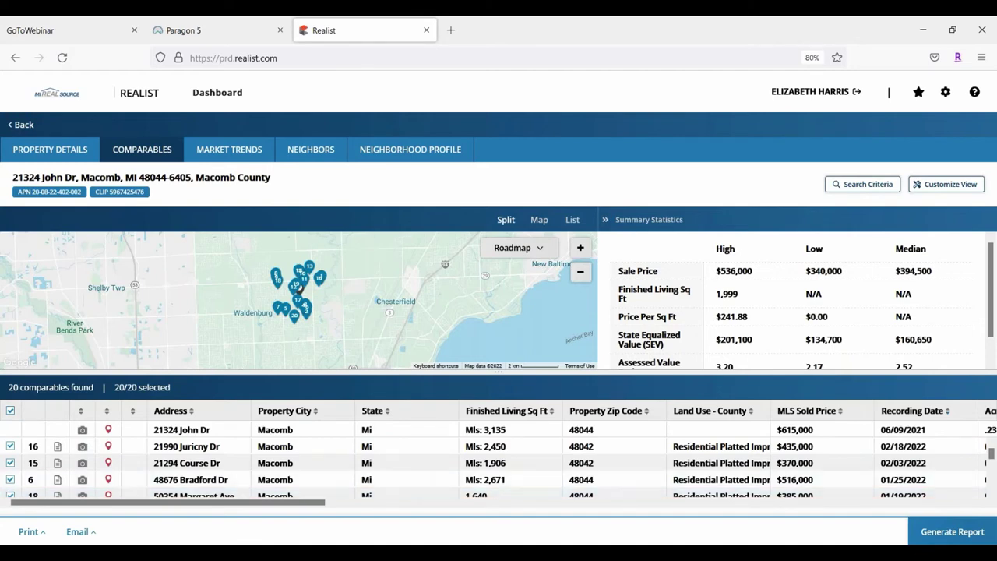
left_click(581, 249)
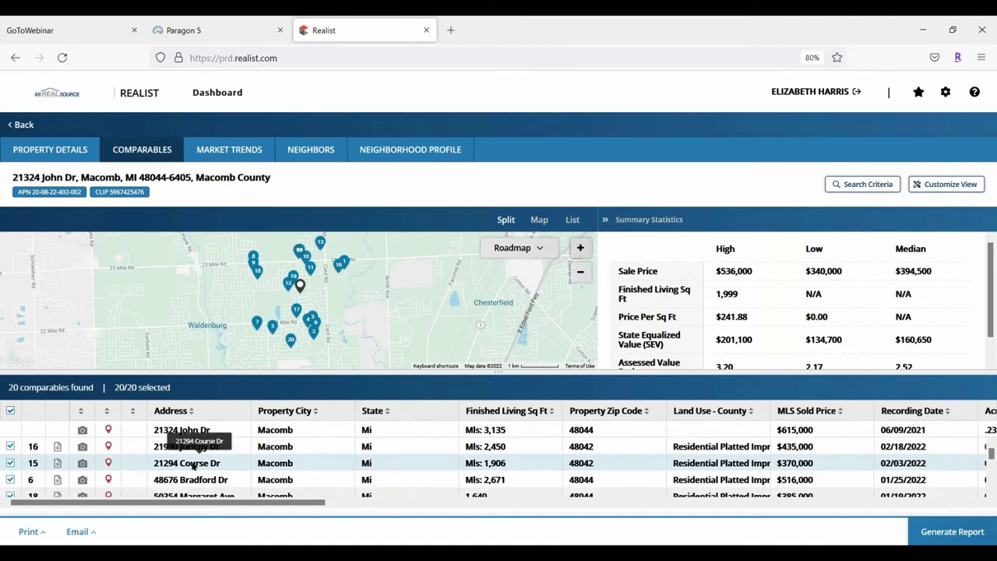
left_click(10, 462)
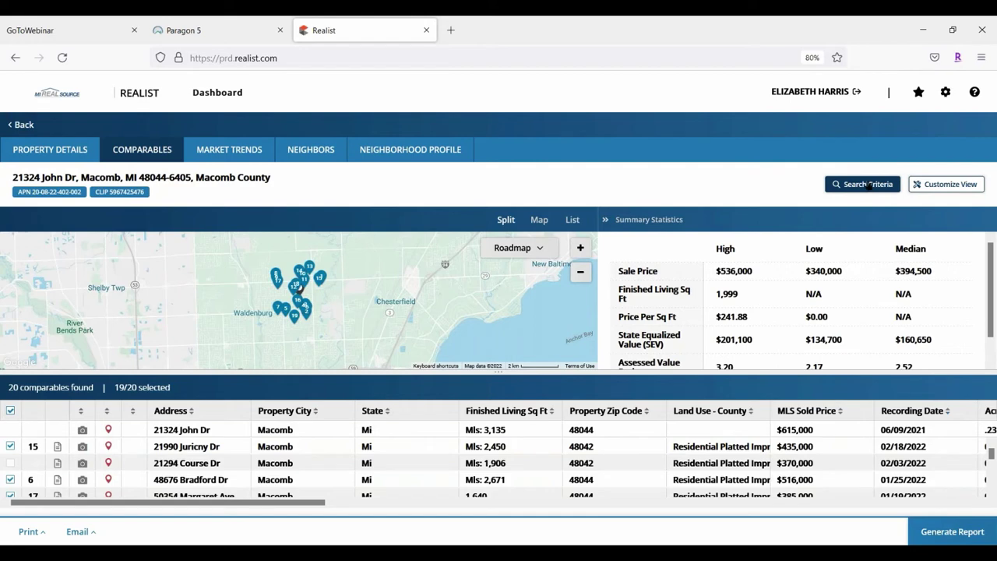
Show the Search Criteria dialog and review the Number of Comparables choices, keeping 20
left_click(869, 184)
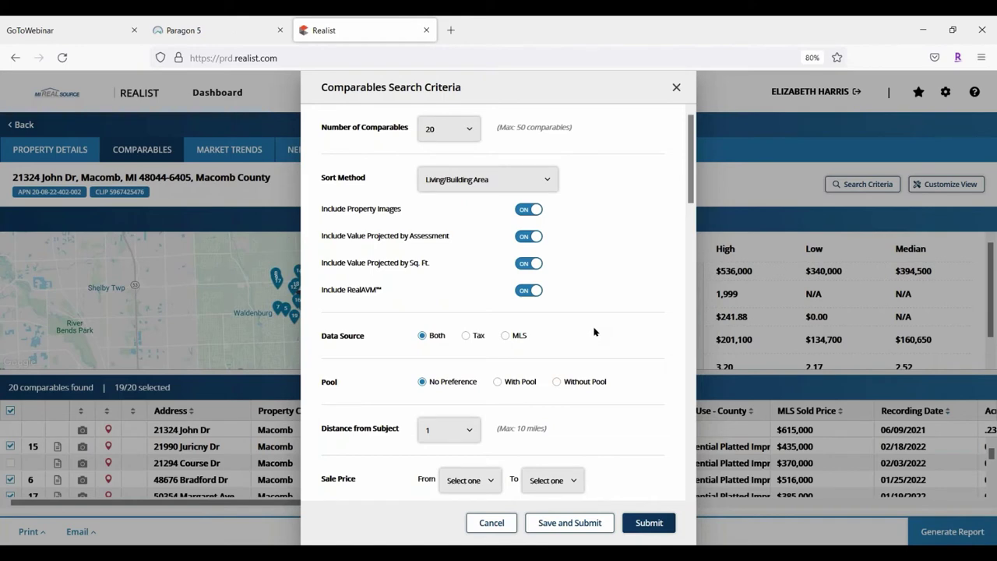
left_click(465, 126)
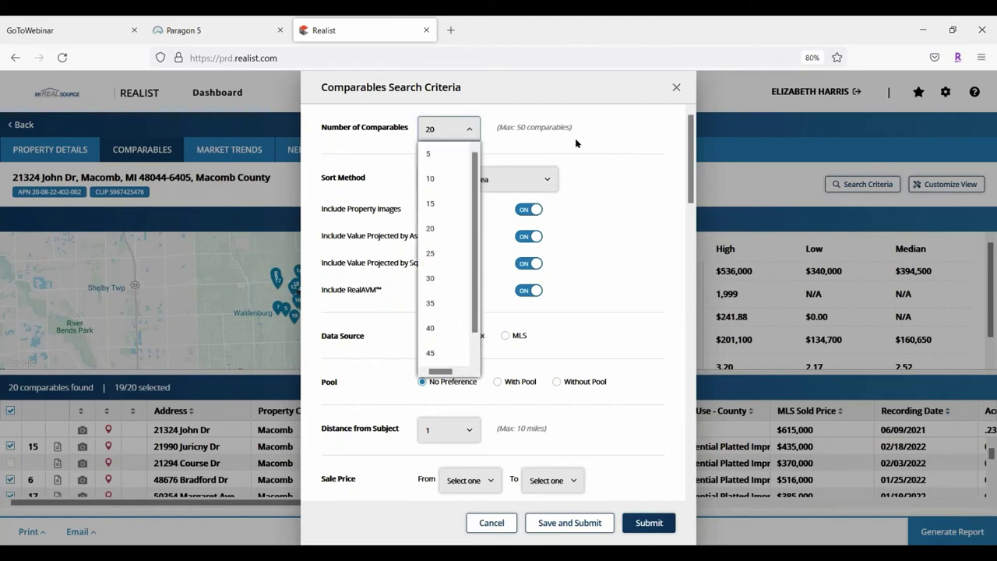
scroll(467, 253, "down", 1)
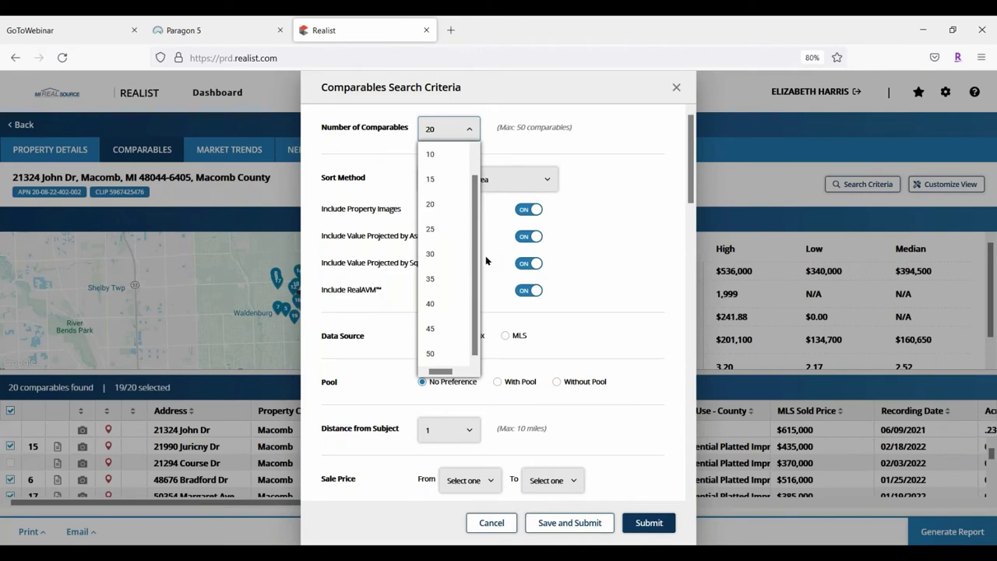
left_click(467, 130)
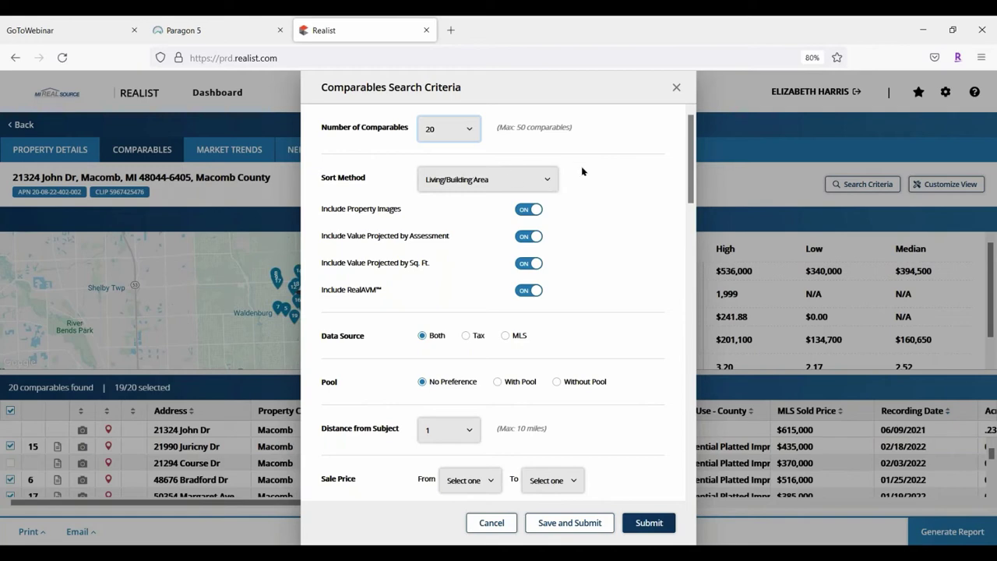
Sort comparables by Sales/Recording Date (Most Recent) and review the remaining criteria
left_click(549, 181)
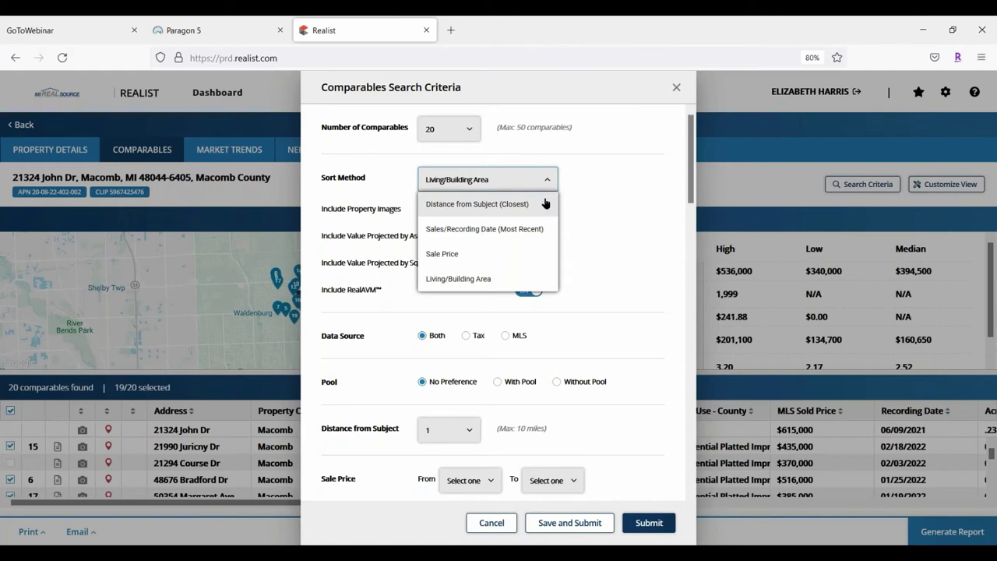
left_click(488, 231)
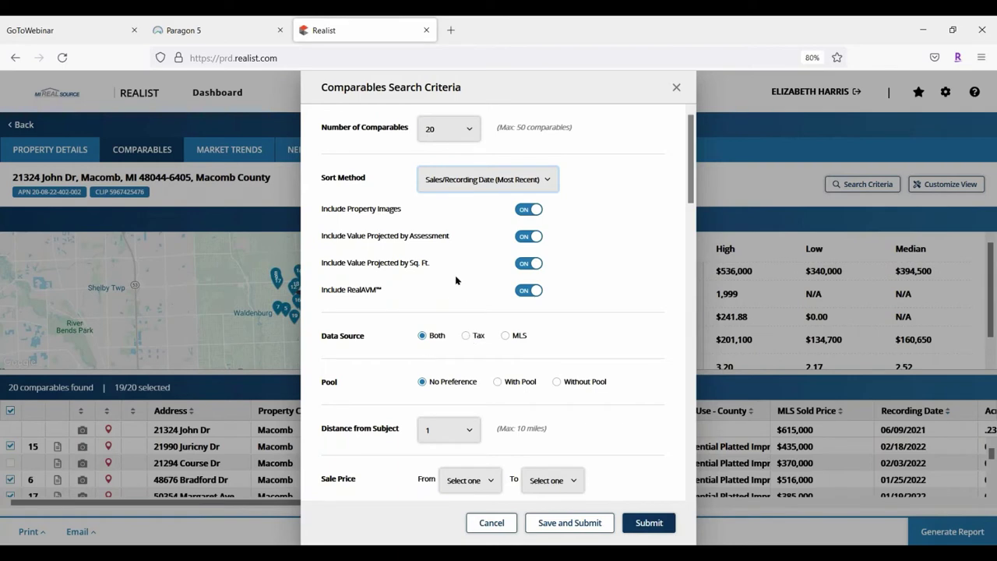
scroll(458, 282, "down", 3)
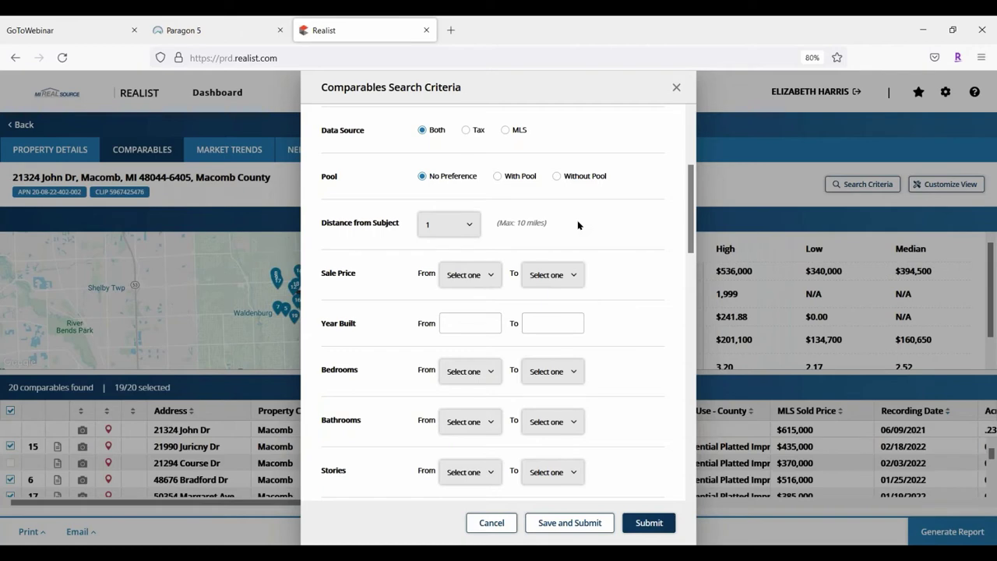
left_click(465, 224)
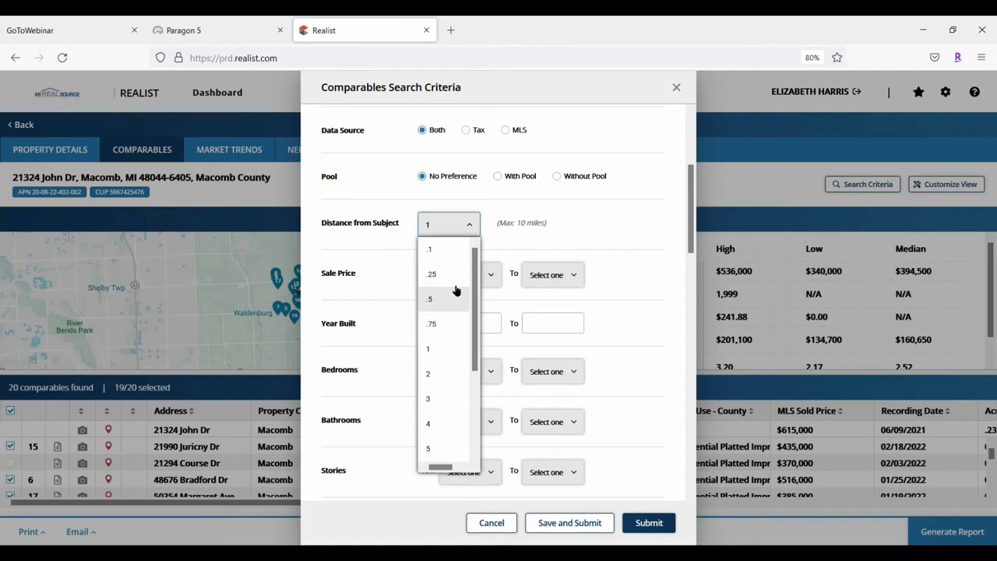
scroll(436, 348, "down", 3)
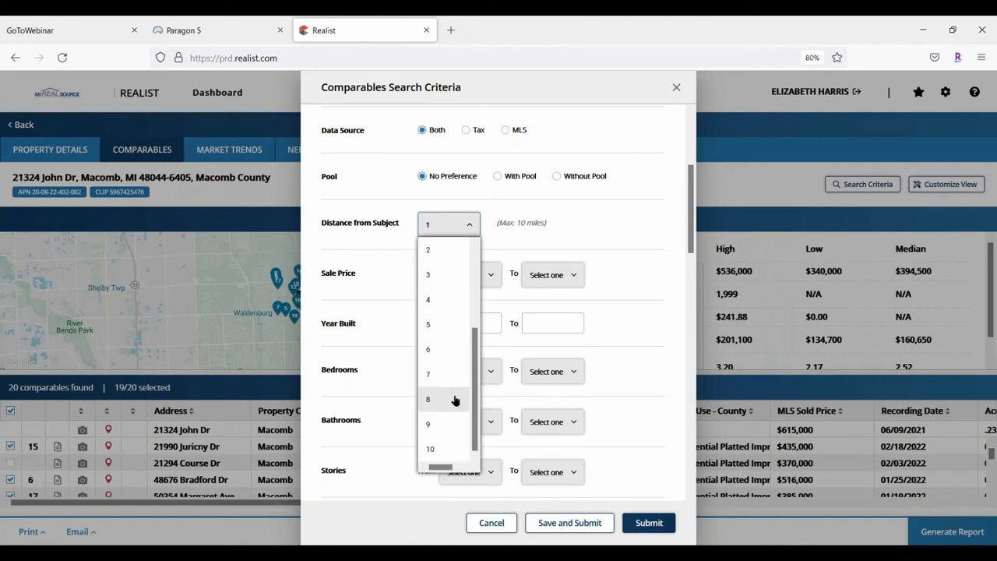
scroll(444, 366, "up", 3)
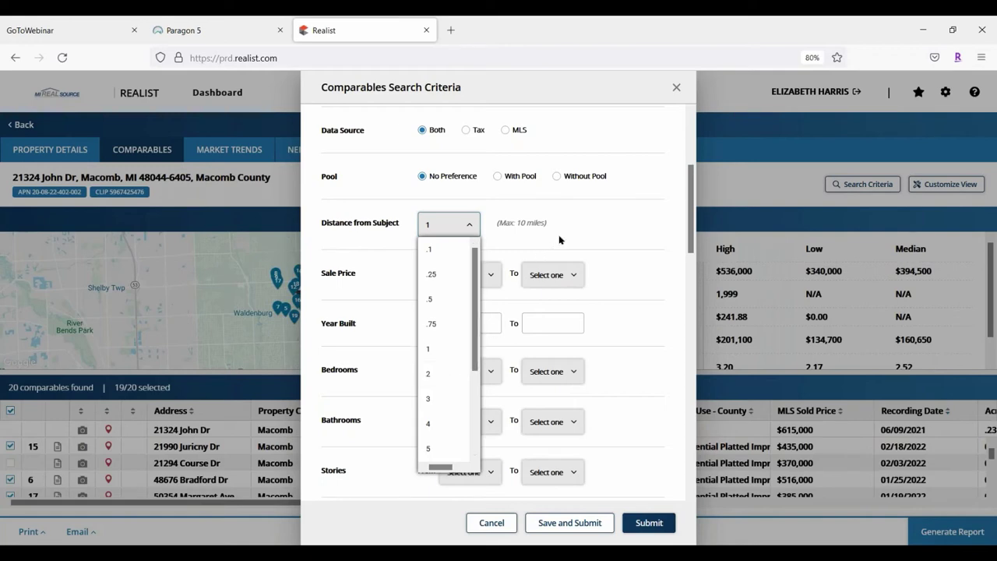
left_click(615, 237)
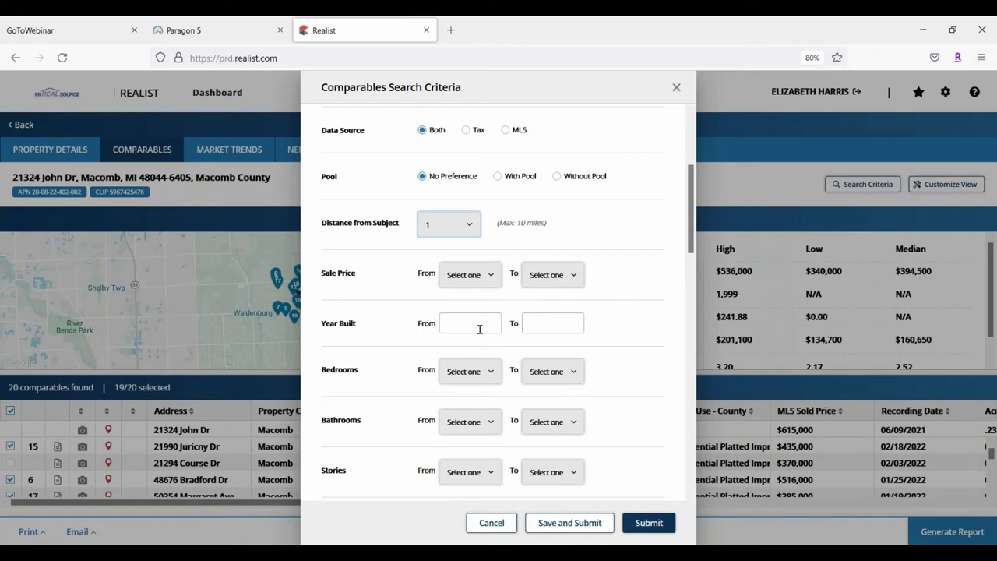
Enter 2000 as the earliest Year Built, leaving the upper year blank
left_click(473, 319)
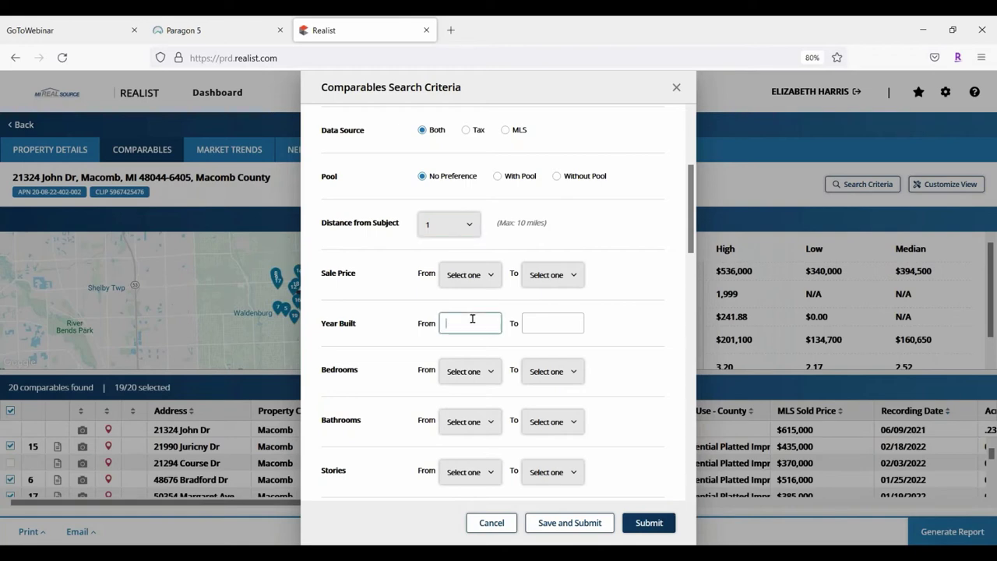
type("2000")
scroll(385, 325, "down", 3)
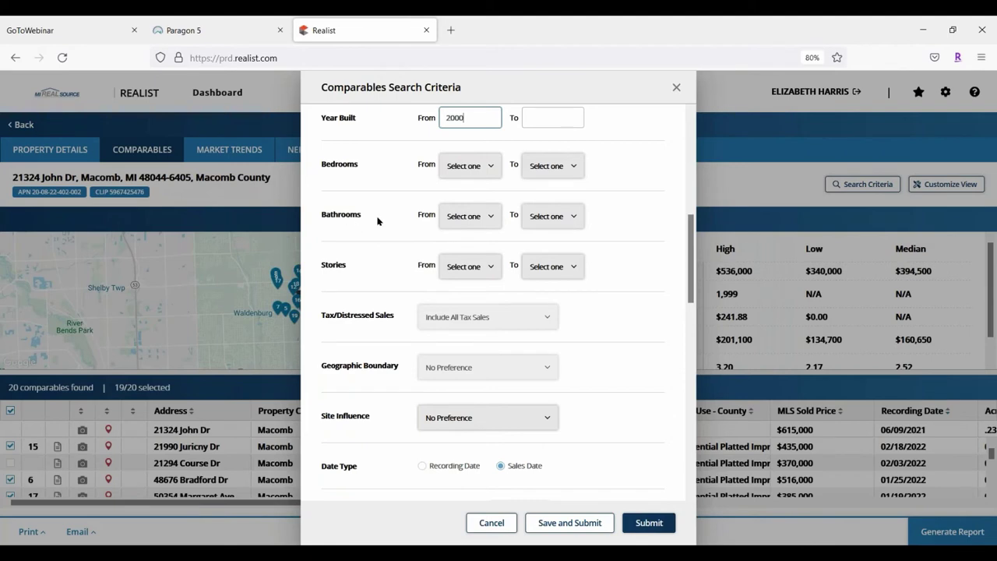
left_click(490, 214)
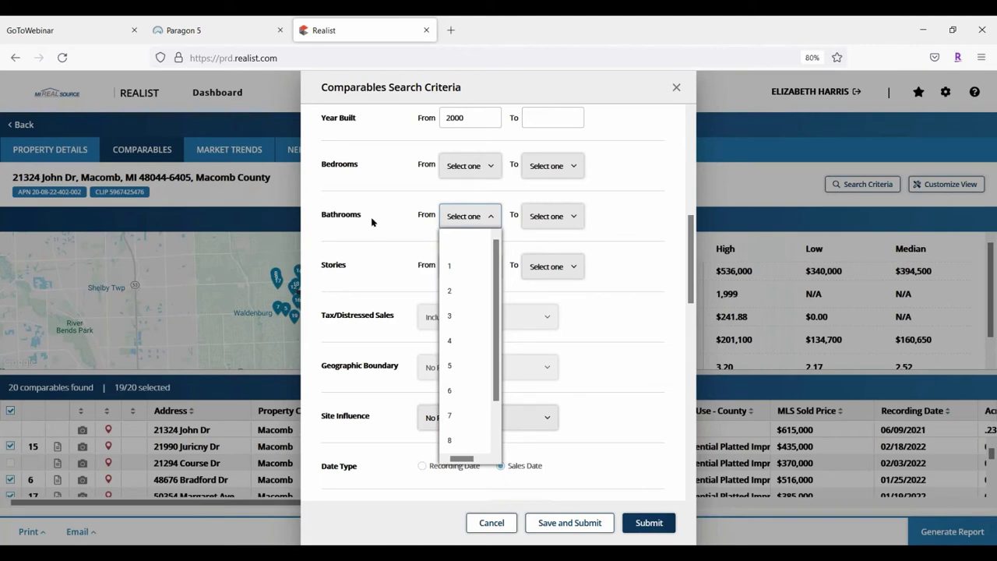
left_click(363, 271)
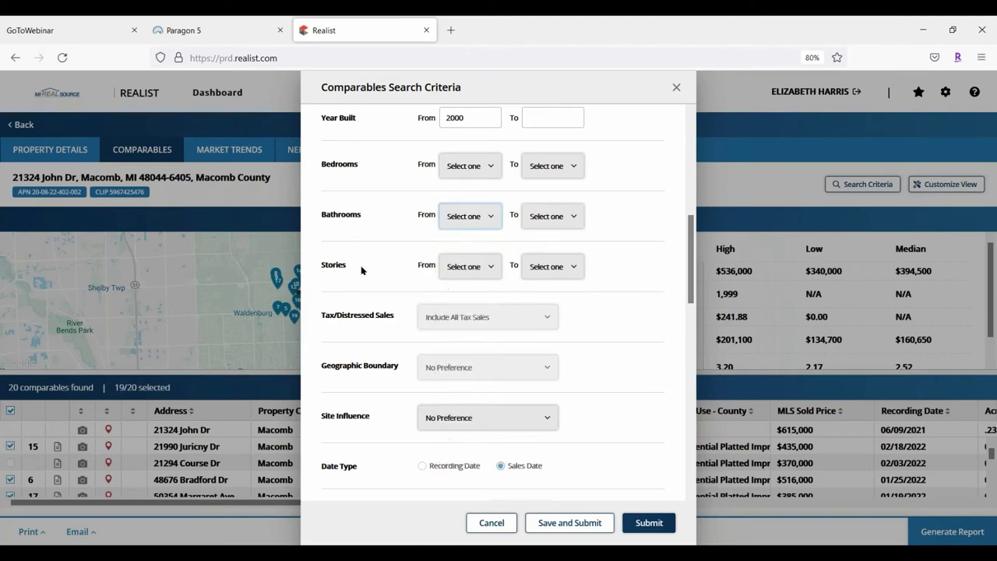
left_click(492, 267)
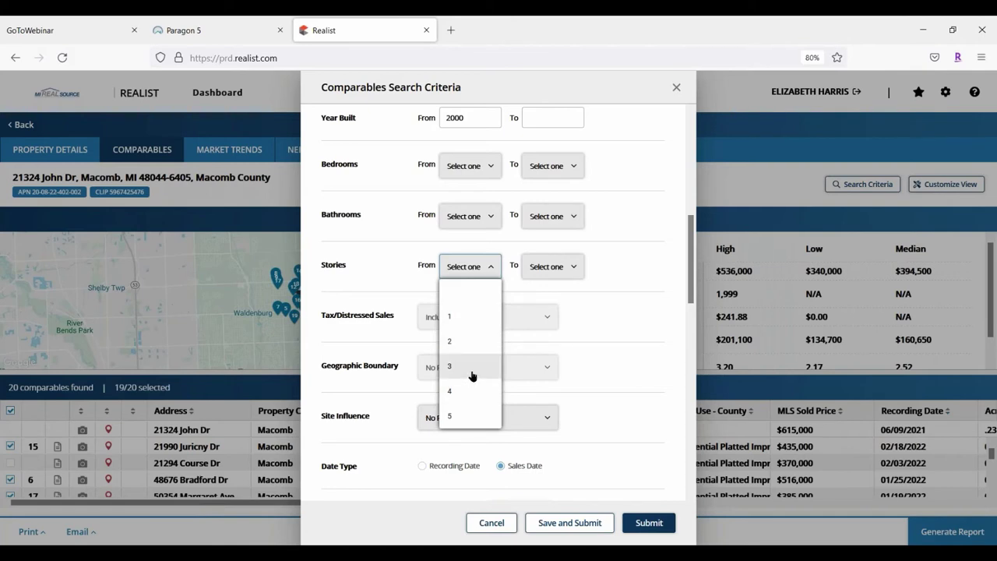
left_click(385, 238)
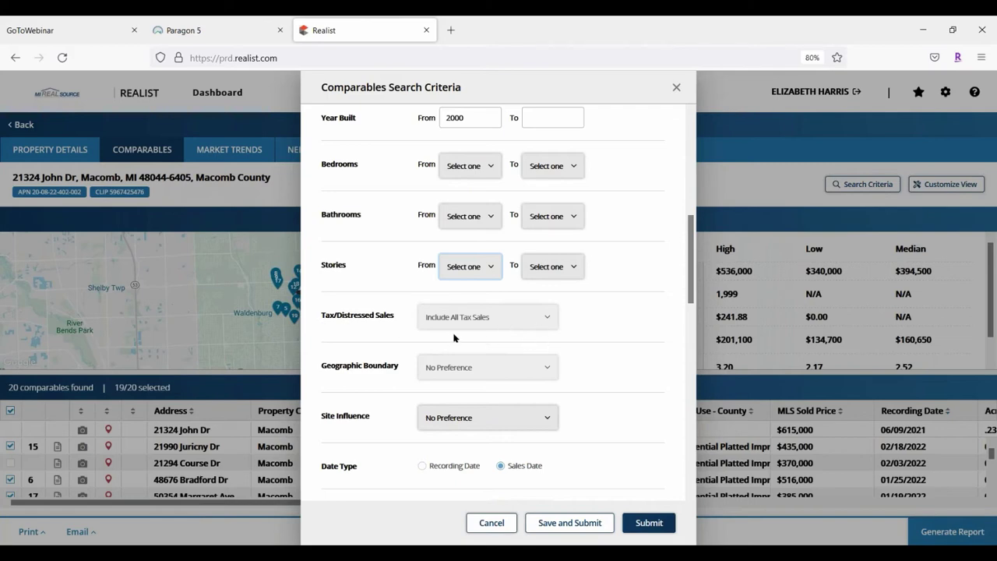
scroll(619, 277, "down", 2)
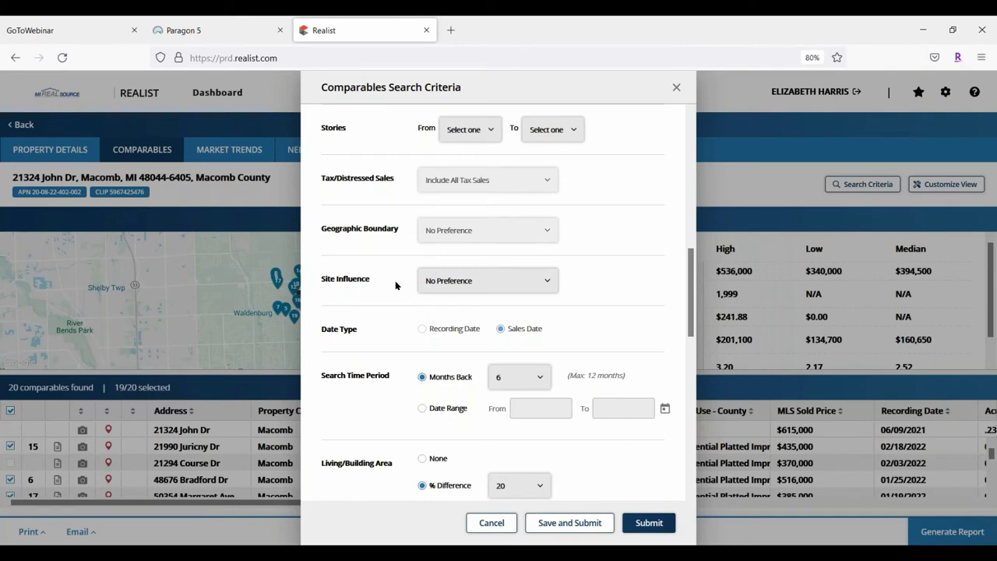
left_click(537, 282)
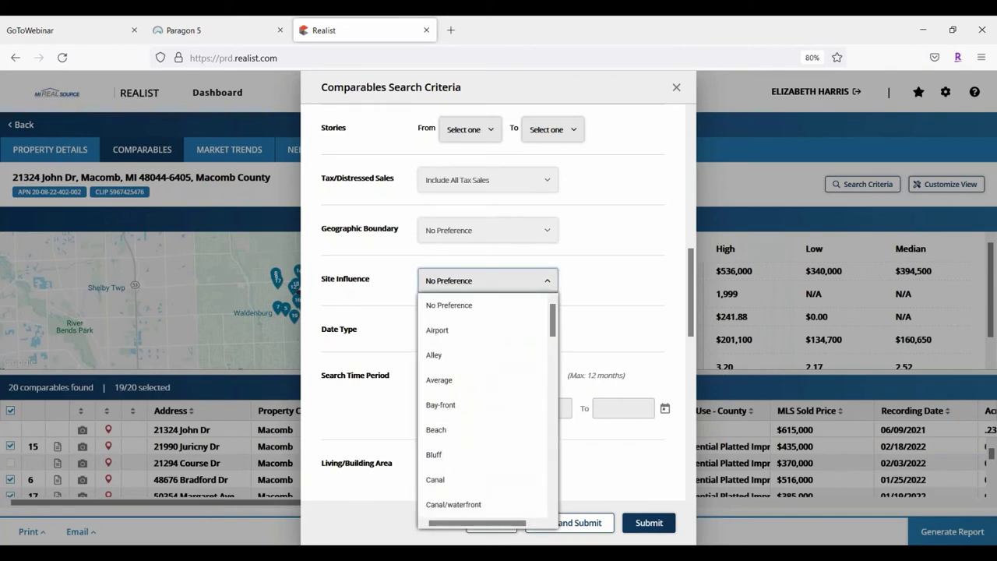
scroll(521, 343, "down", 10)
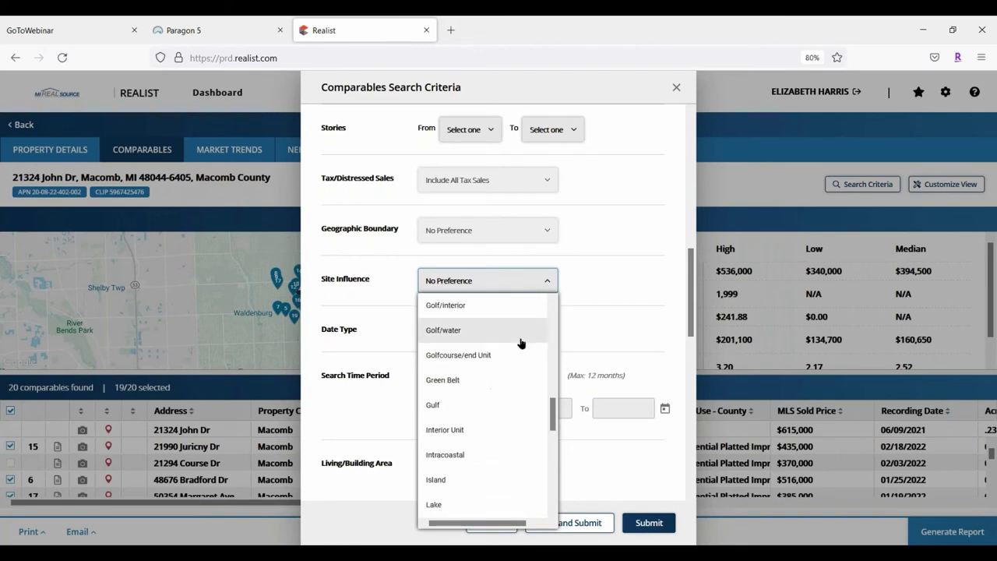
scroll(521, 343, "down", 3)
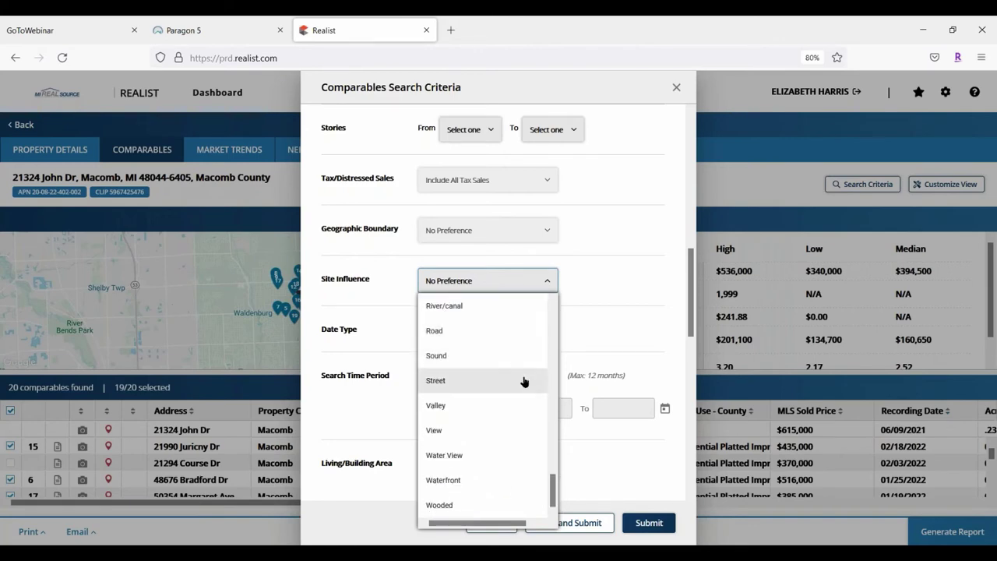
left_click(596, 224)
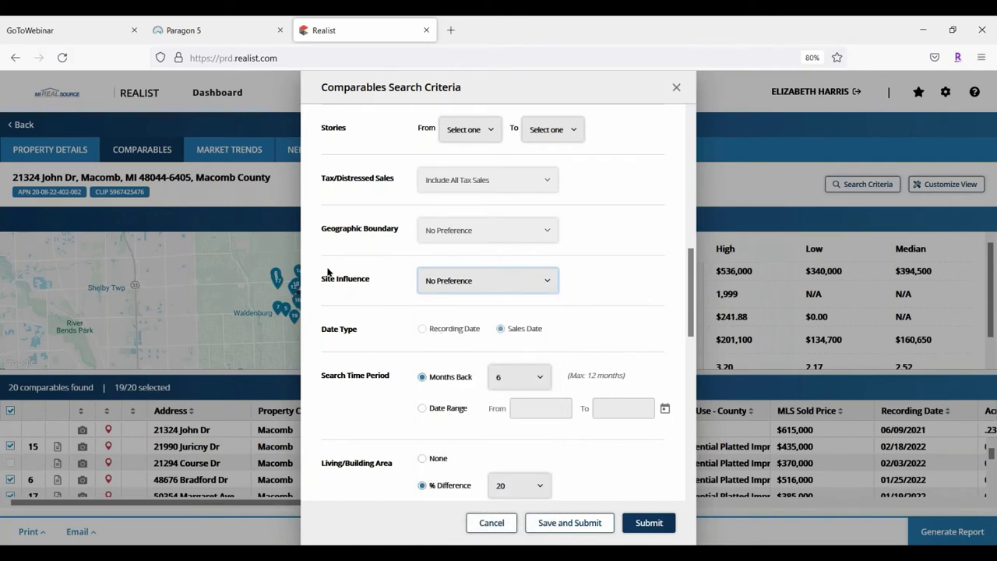
scroll(378, 262, "down", 2)
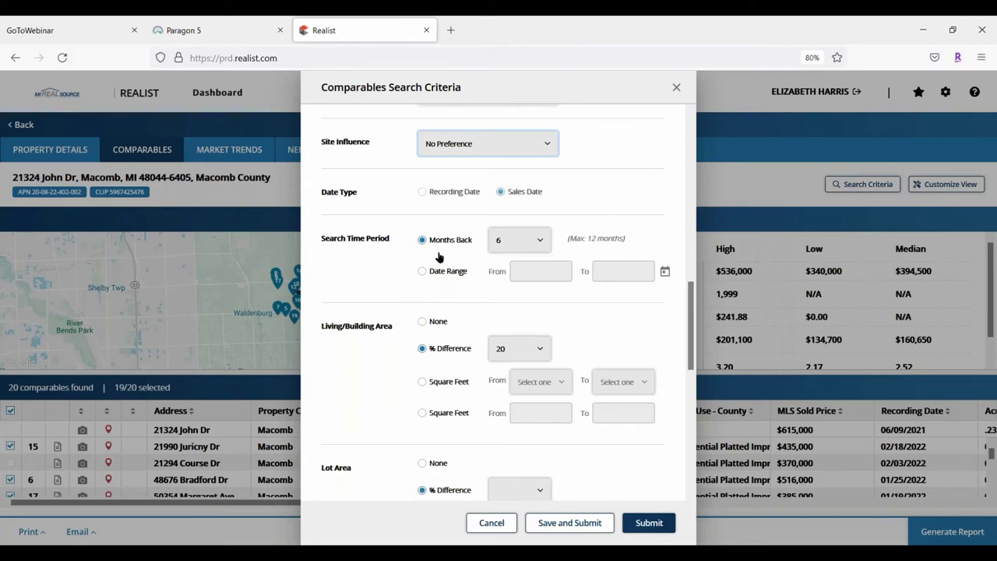
scroll(413, 257, "down", 2)
scroll(413, 257, "up", 2)
scroll(693, 302, "down", 3)
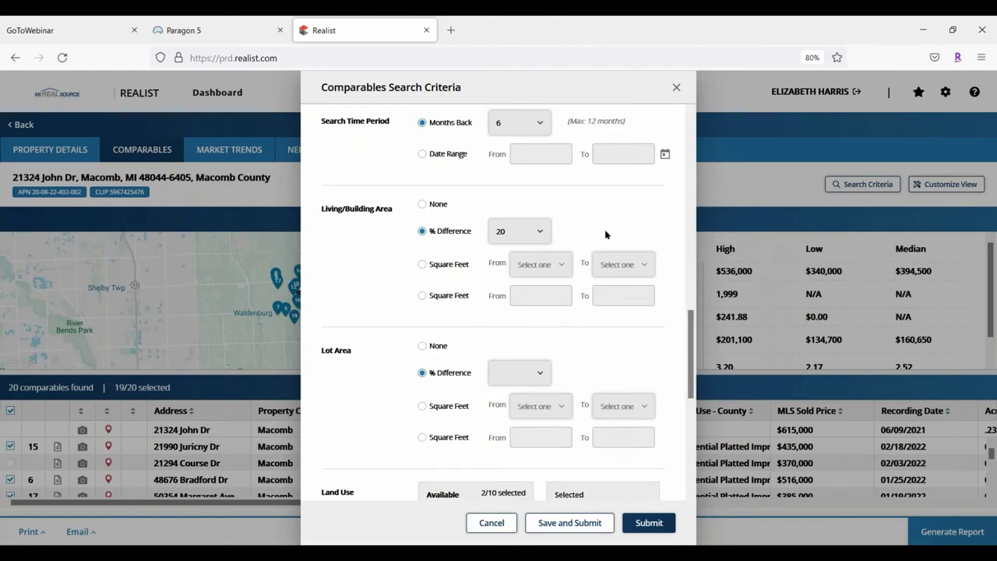
Change the Search Time Period from 6 to 12 months back
left_click(545, 122)
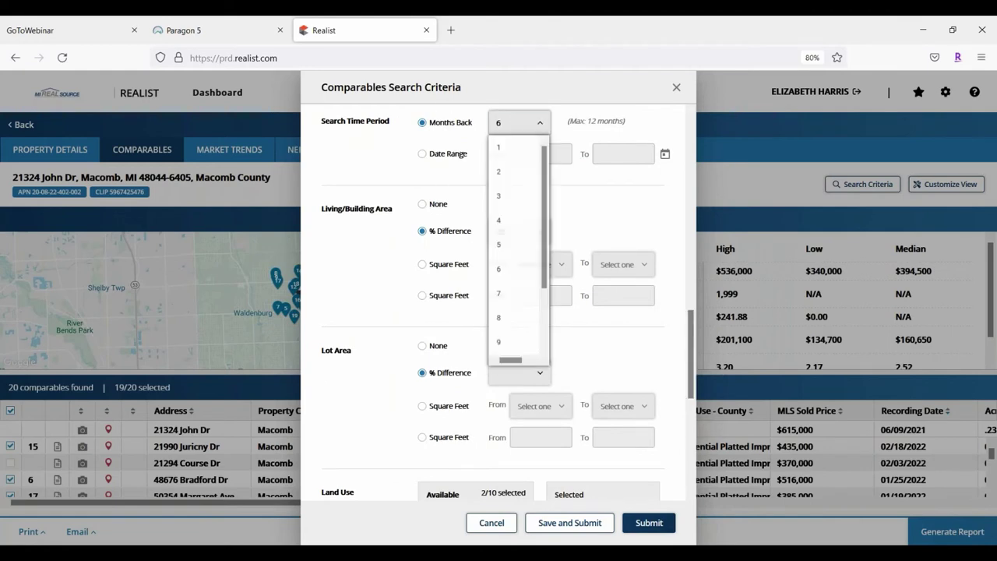
scroll(538, 187, "down", 1)
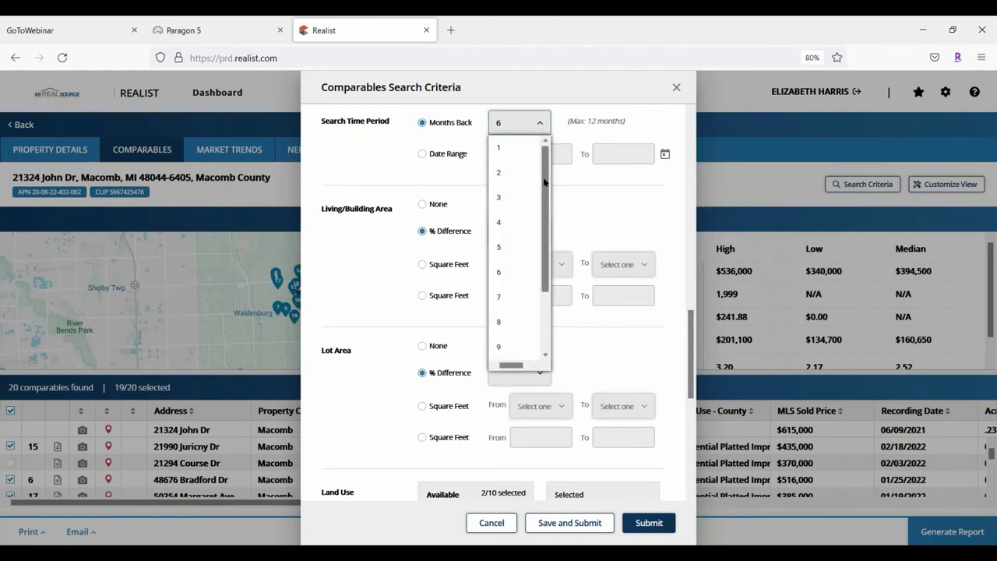
left_click_drag(545, 205, 547, 241)
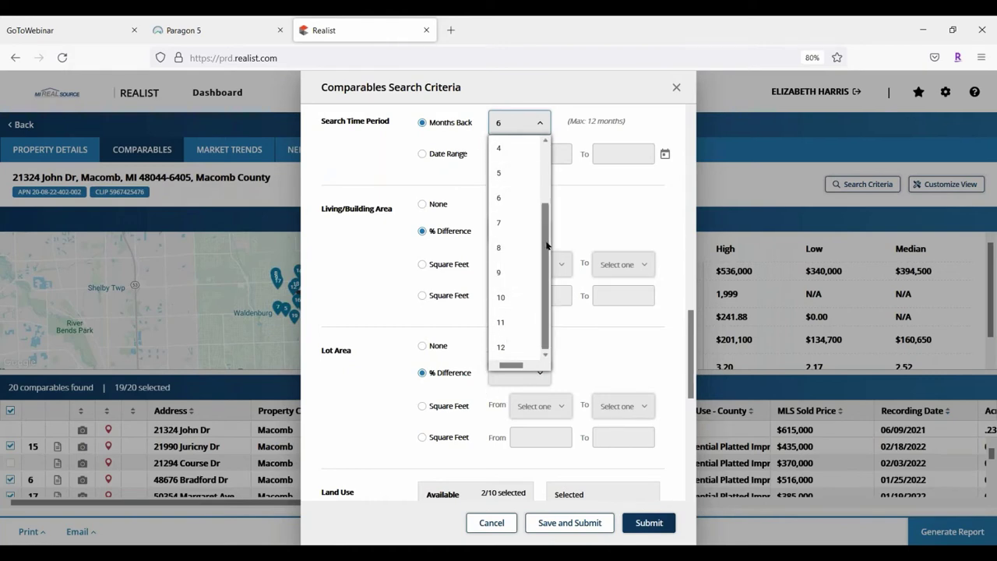
left_click(501, 350)
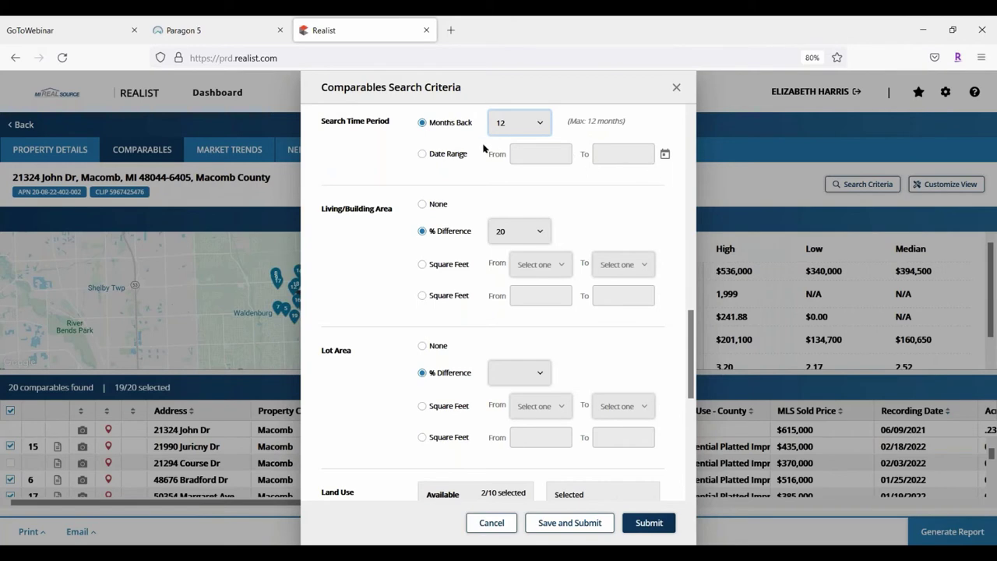
scroll(385, 132, "down", 3)
scroll(394, 191, "up", 2)
scroll(393, 191, "up", 1)
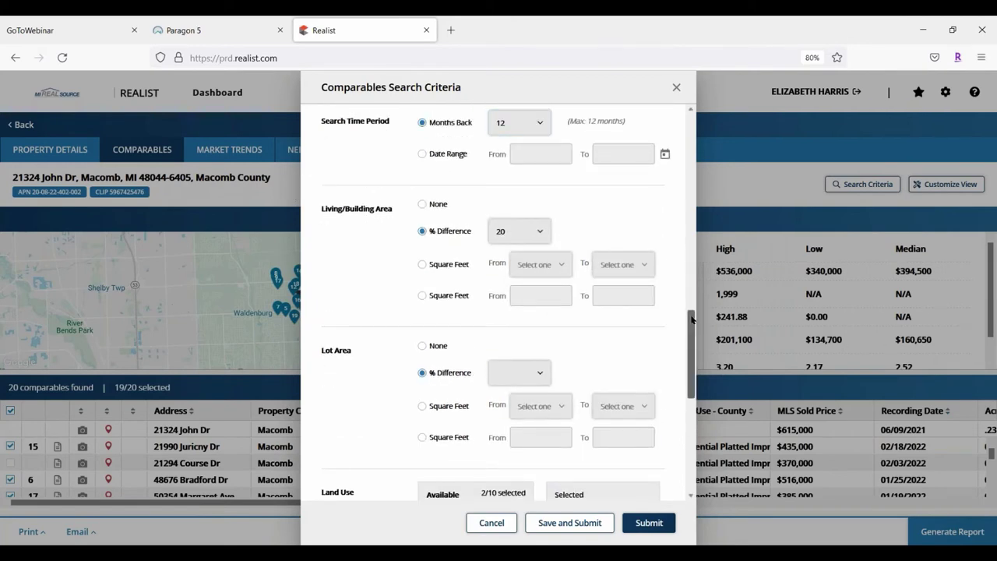
scroll(691, 327, "down", 1)
left_click_drag(692, 327, 693, 339)
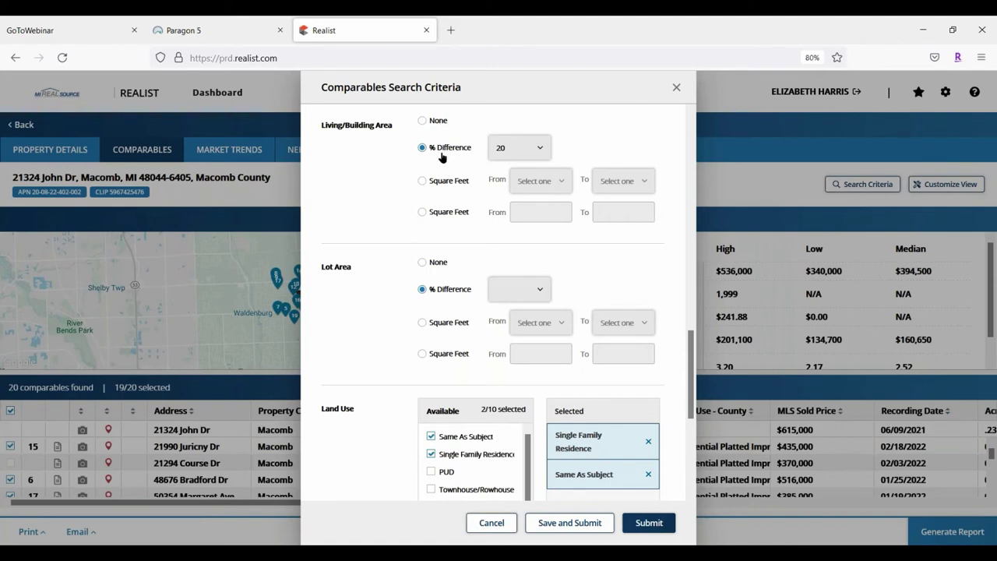
left_click(527, 148)
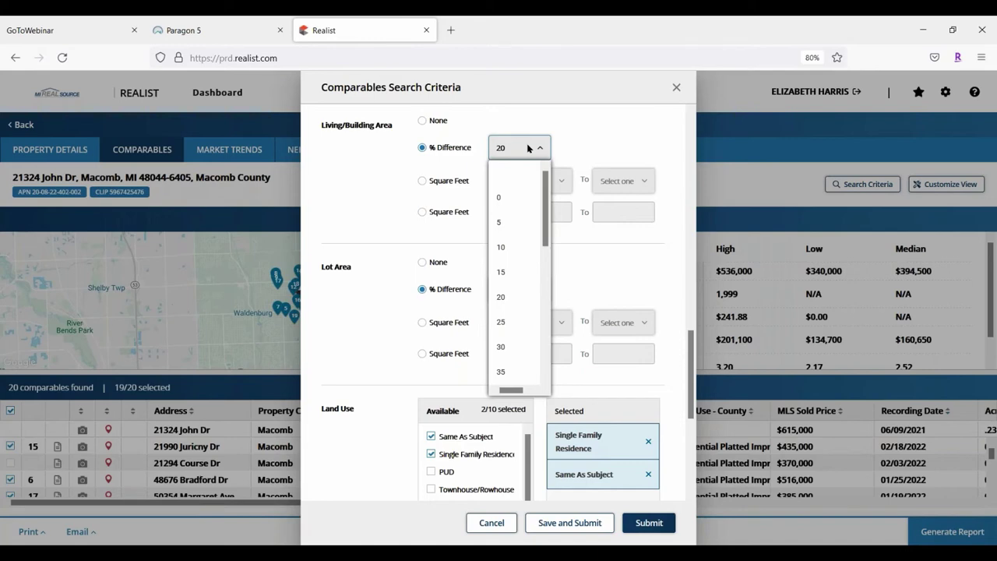
left_click(566, 134)
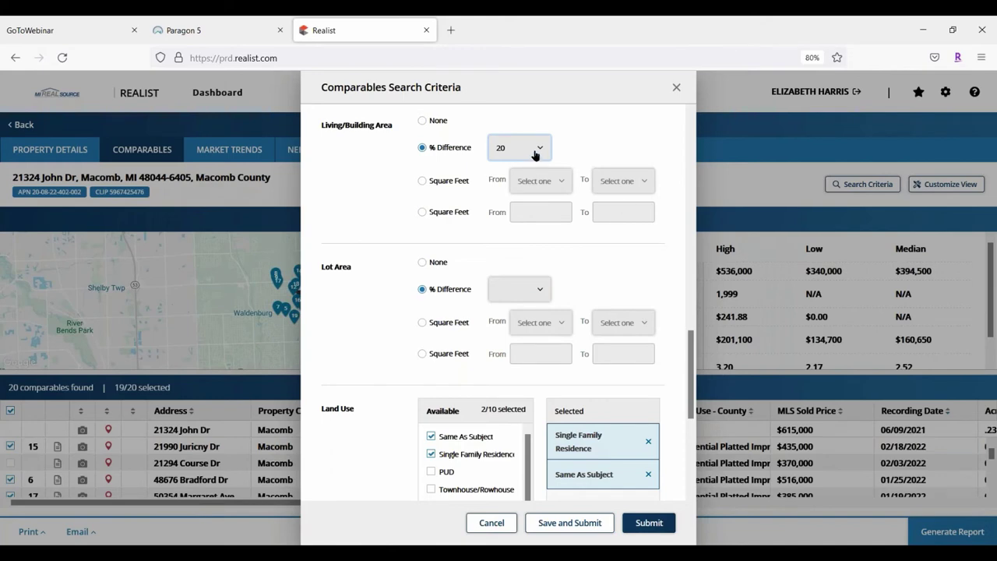
scroll(384, 159, "down", 1)
scroll(384, 159, "down", 1)
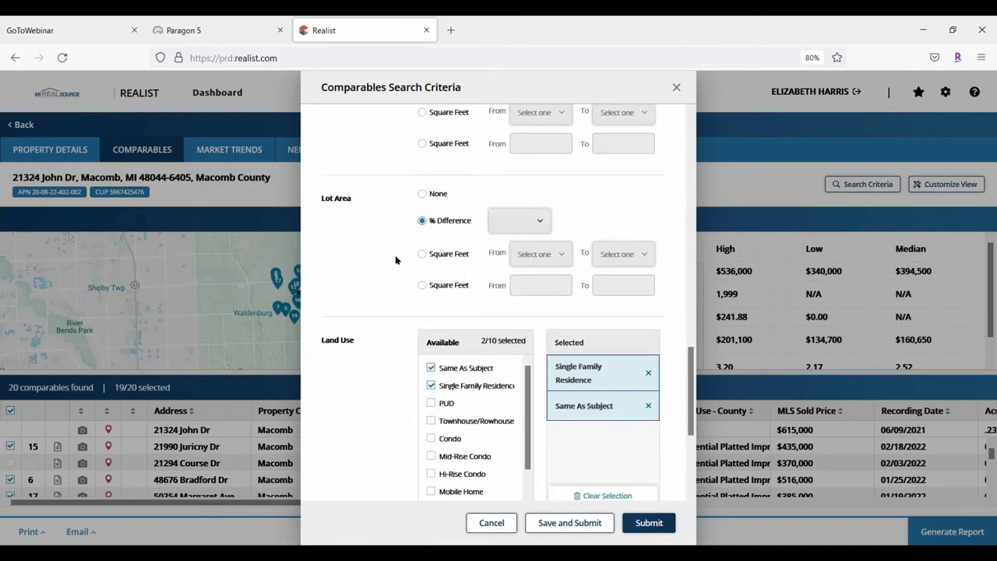
scroll(394, 255, "down", 2)
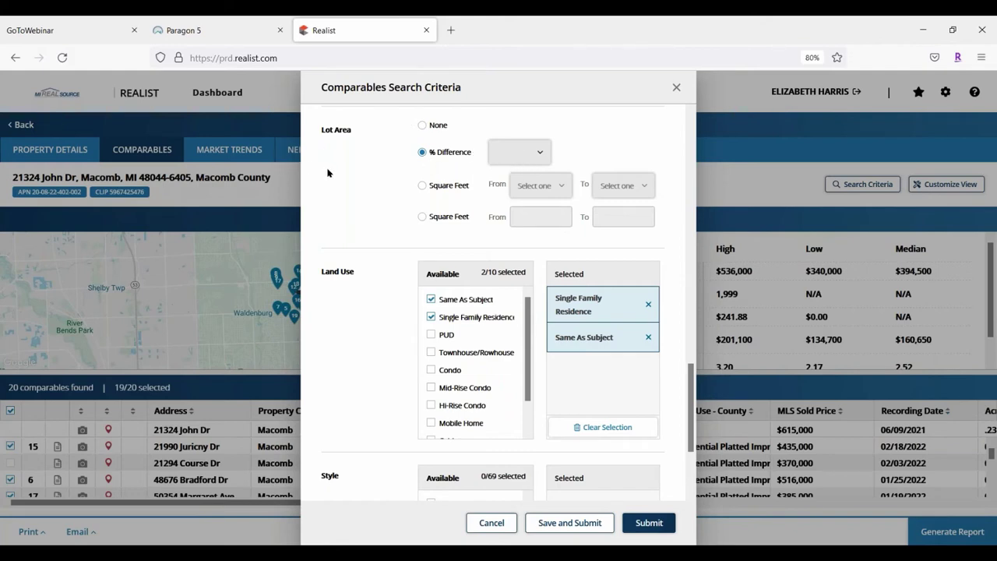
scroll(344, 158, "down", 1)
scroll(343, 158, "down", 5)
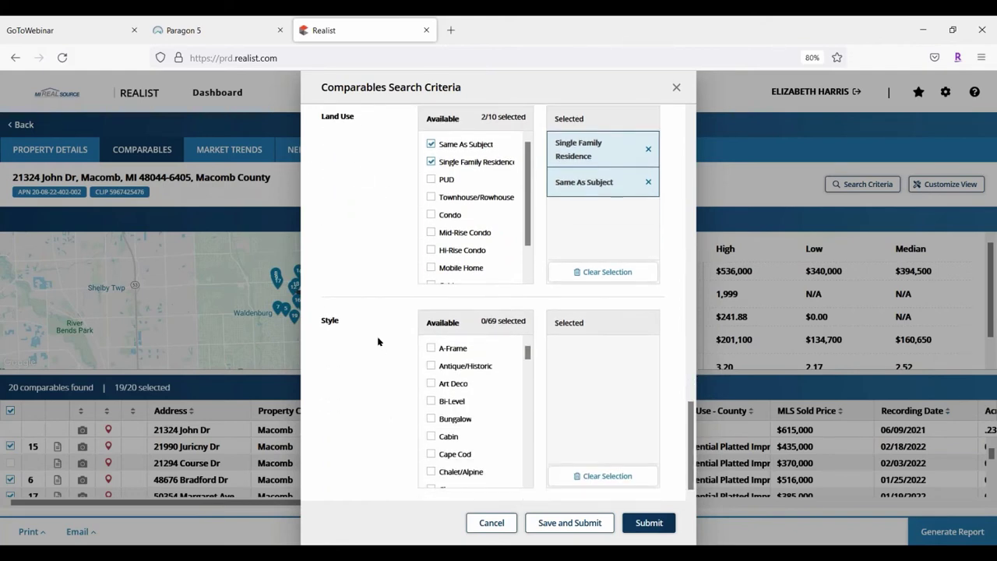
scroll(372, 308, "up", 3)
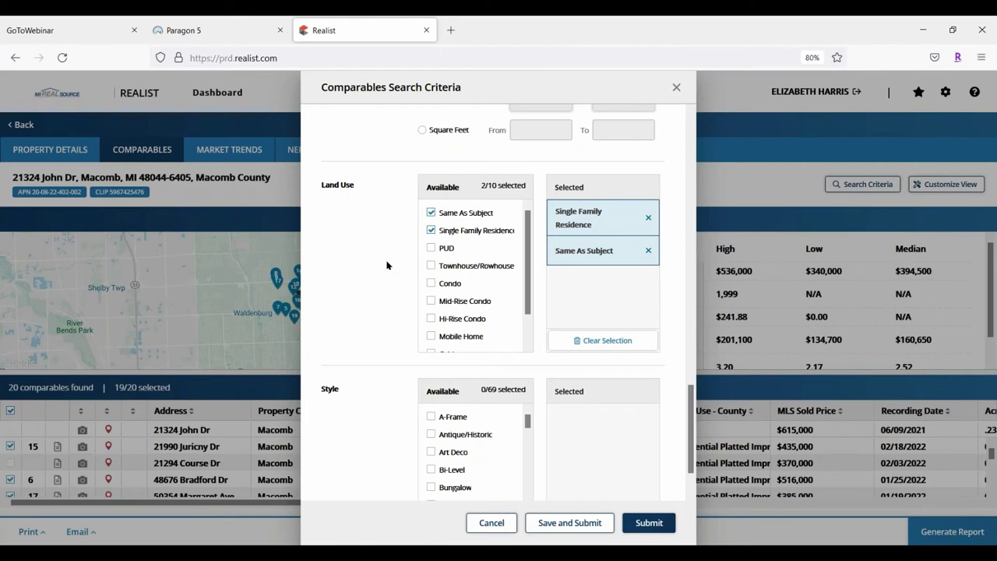
scroll(390, 336, "down", 2)
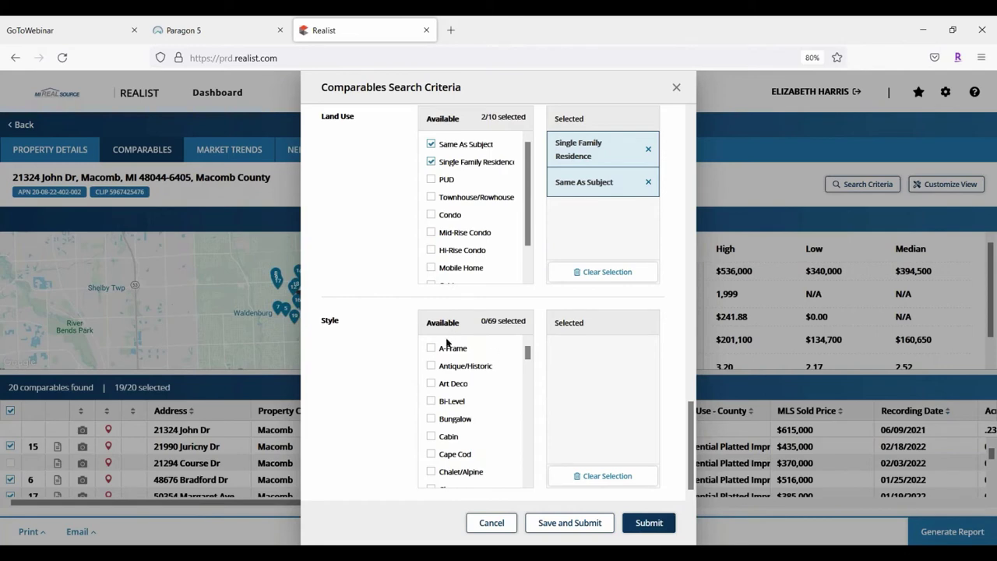
scroll(375, 205, "up", 2)
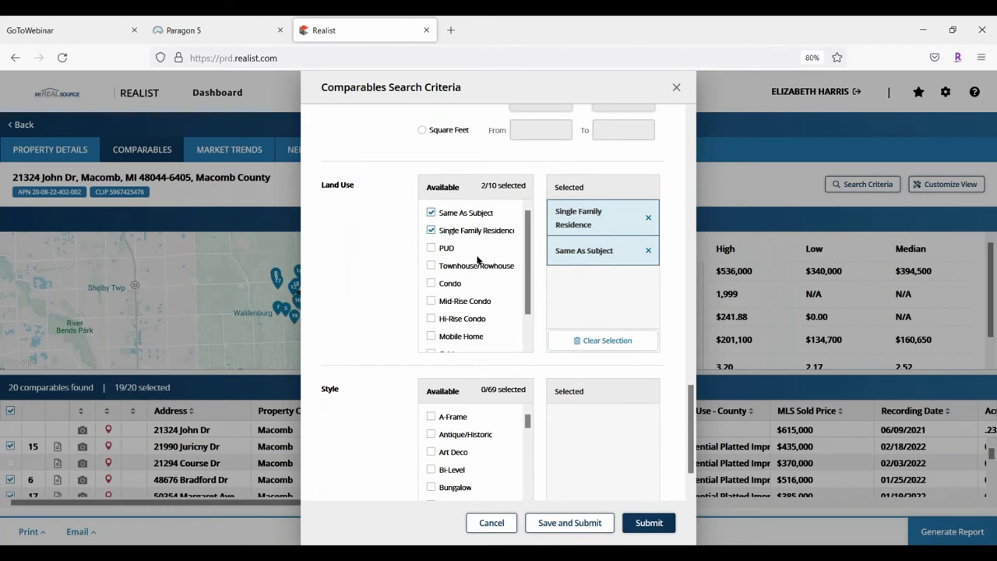
left_click_drag(528, 306, 531, 343)
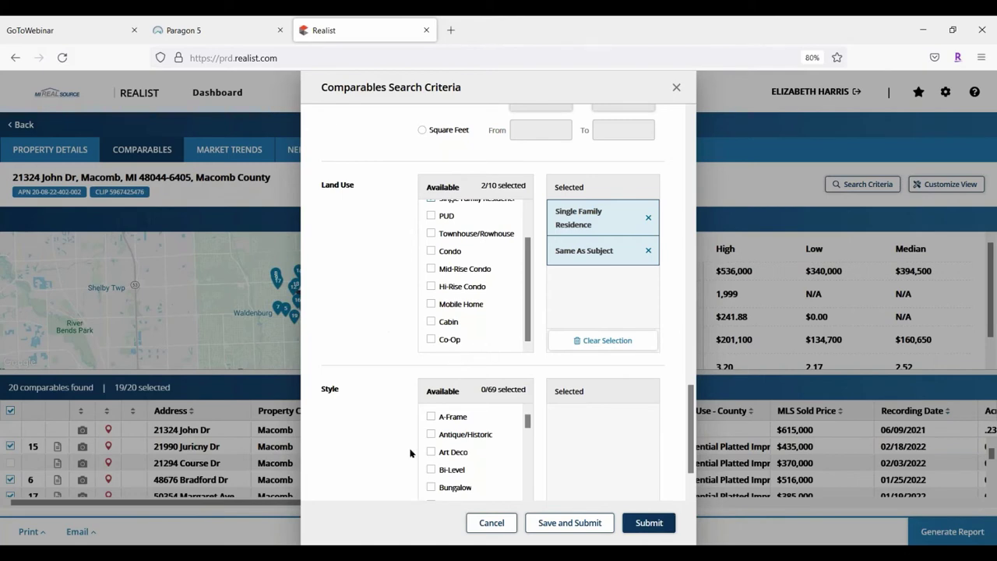
scroll(472, 444, "down", 2)
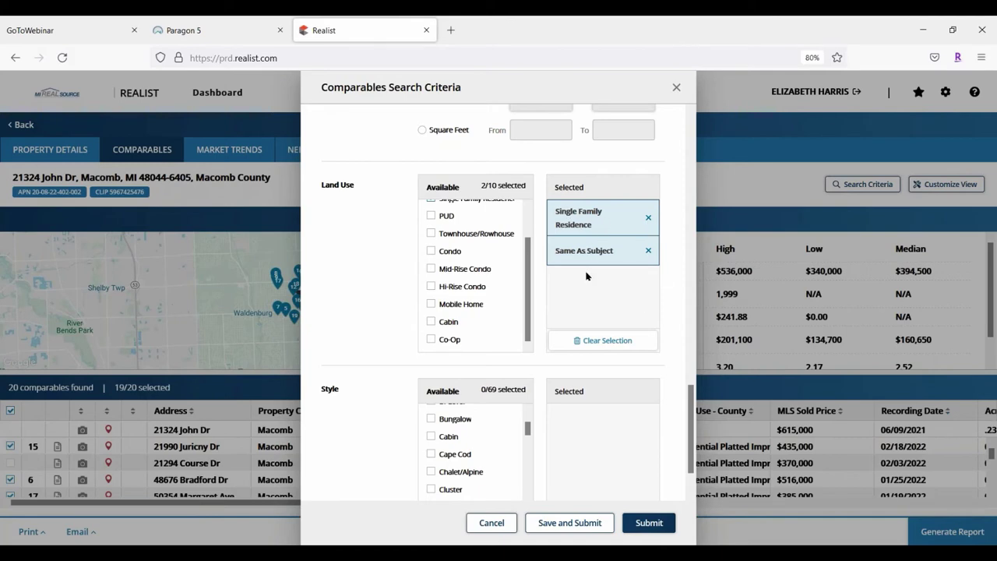
scroll(623, 271, "up", 5)
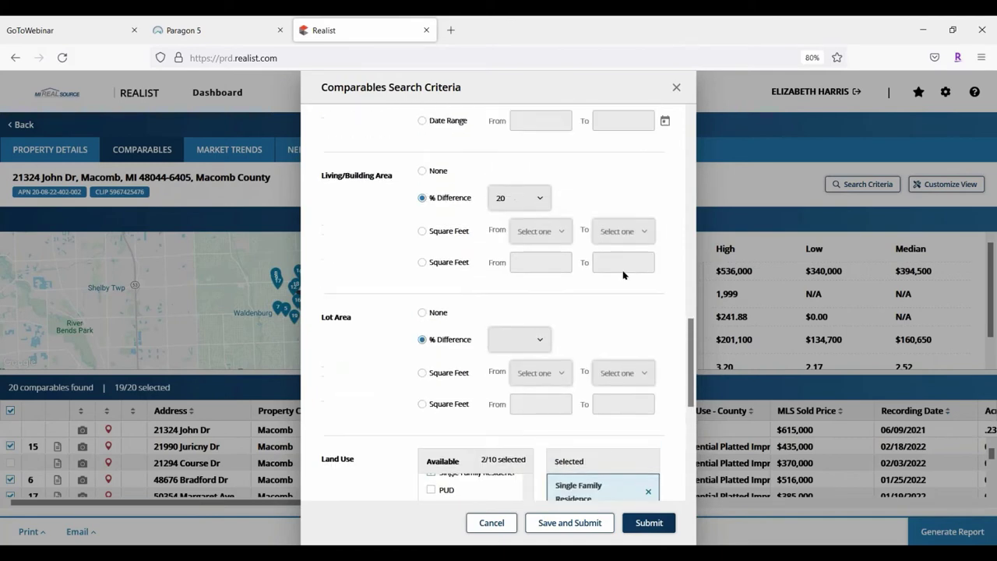
scroll(695, 281, "down", 2)
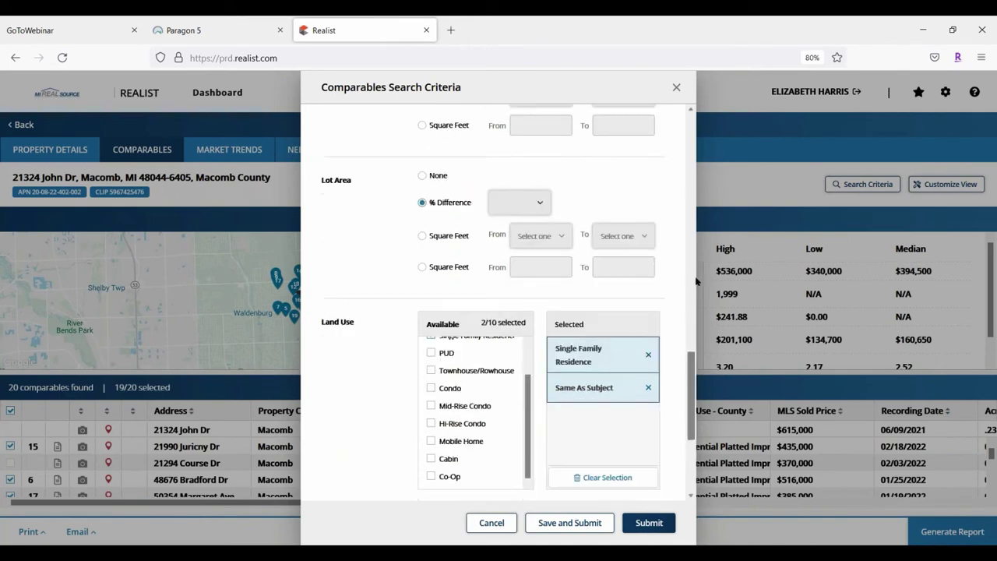
left_click(431, 388)
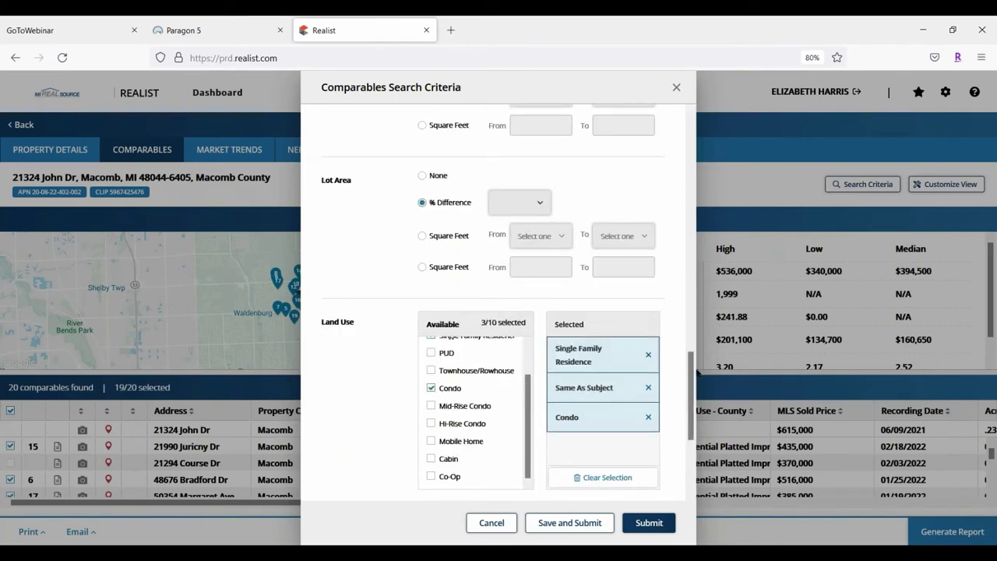
left_click(647, 418)
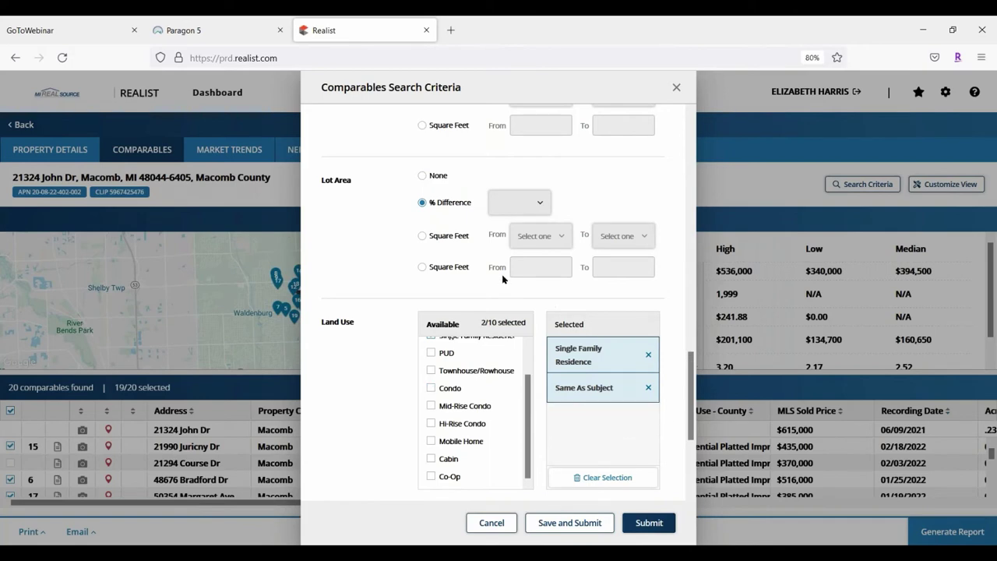
scroll(501, 275, "down", 3)
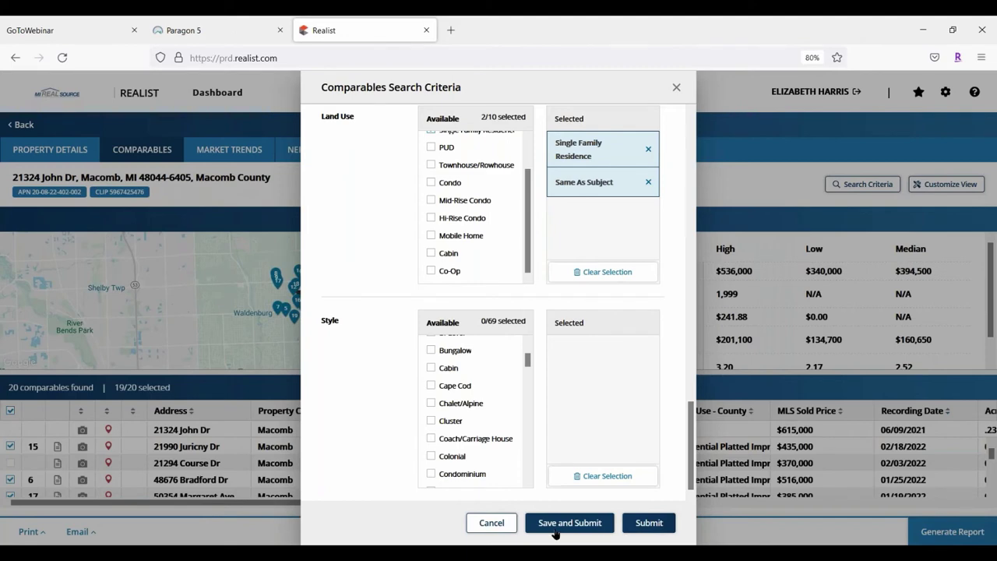
left_click(647, 527)
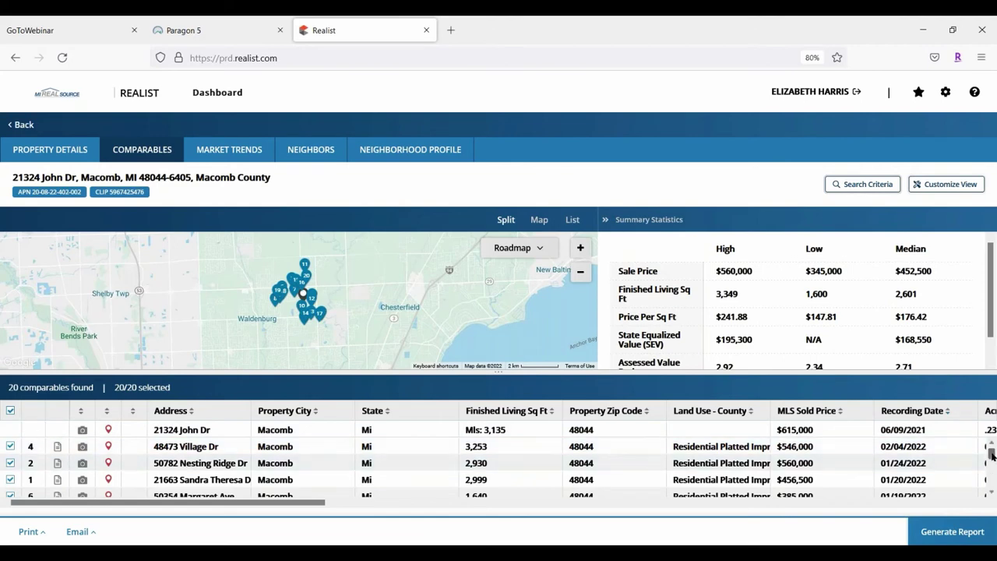
left_click_drag(992, 455, 992, 466)
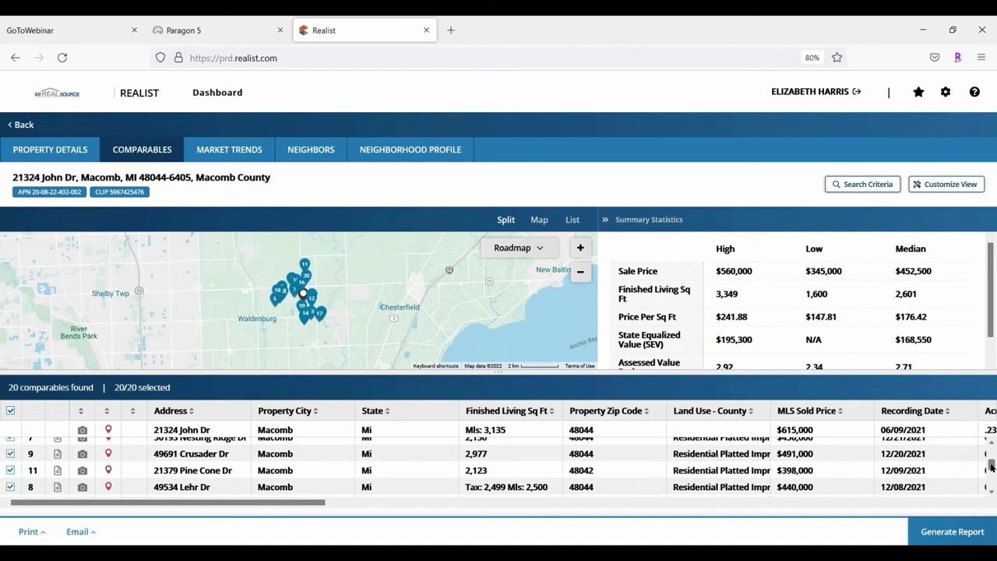
left_click_drag(991, 465, 990, 451)
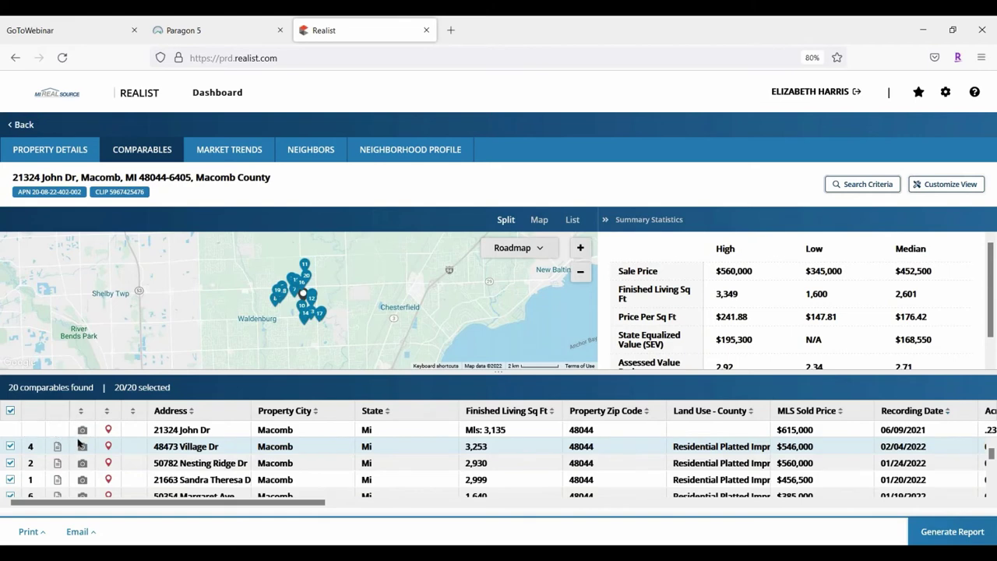
left_click(83, 447)
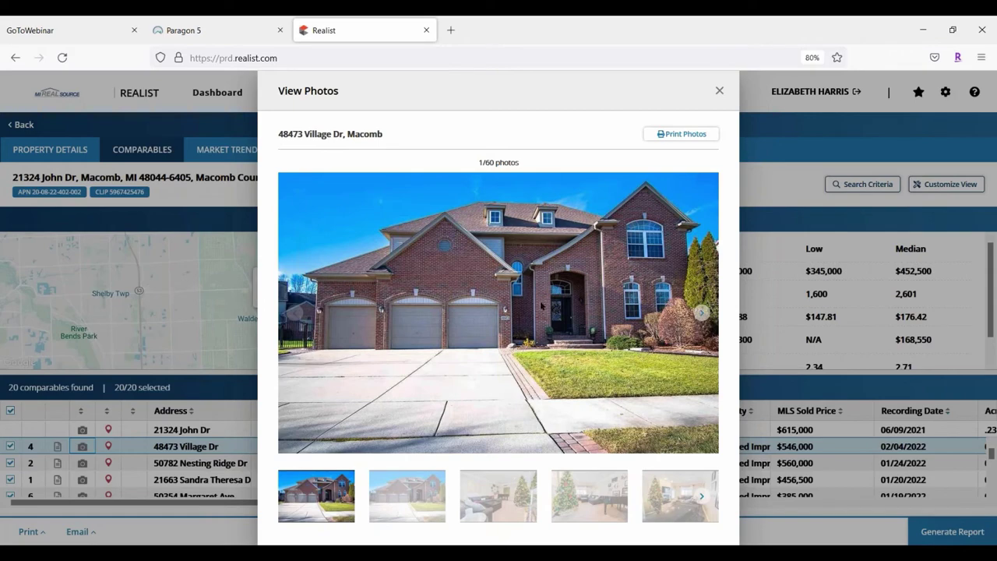
left_click(703, 315)
left_click(703, 316)
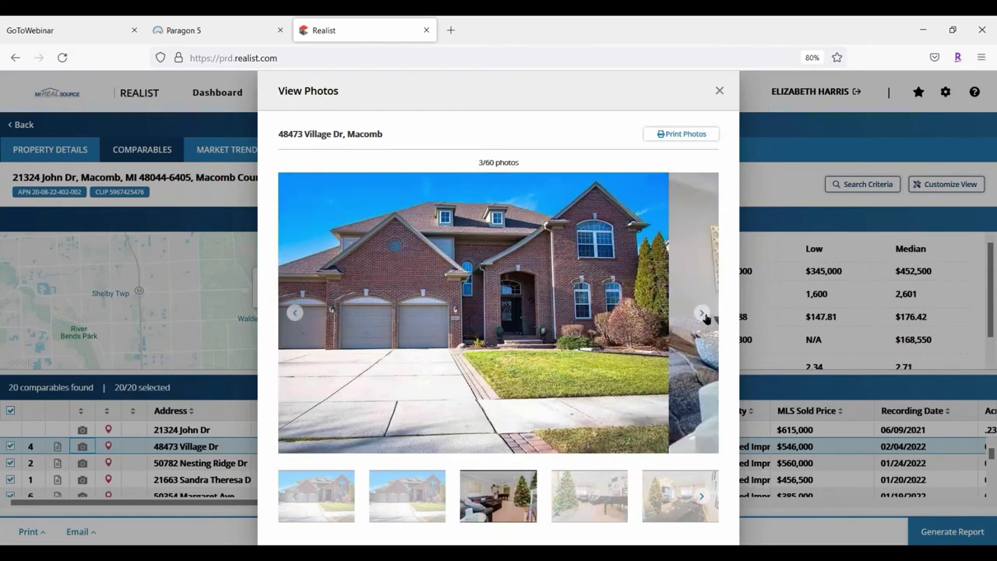
left_click(704, 316)
left_click(704, 316)
left_click(705, 317)
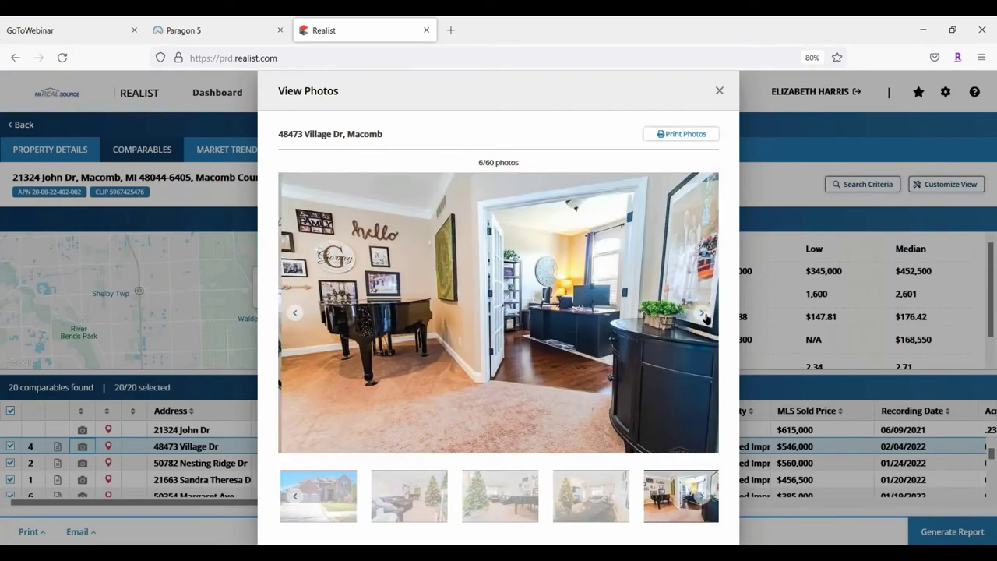
left_click(706, 317)
left_click(705, 318)
left_click(705, 318)
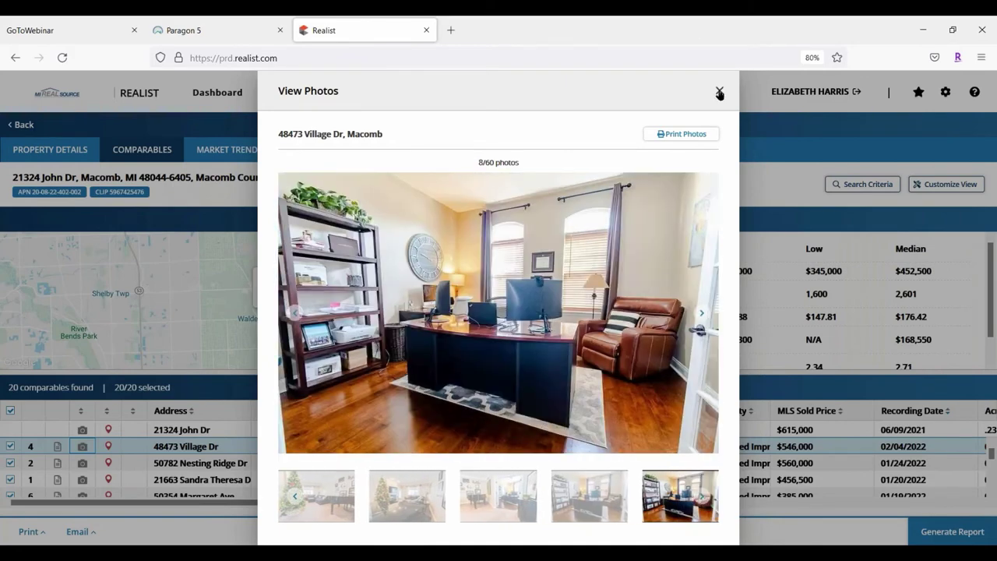
left_click(719, 91)
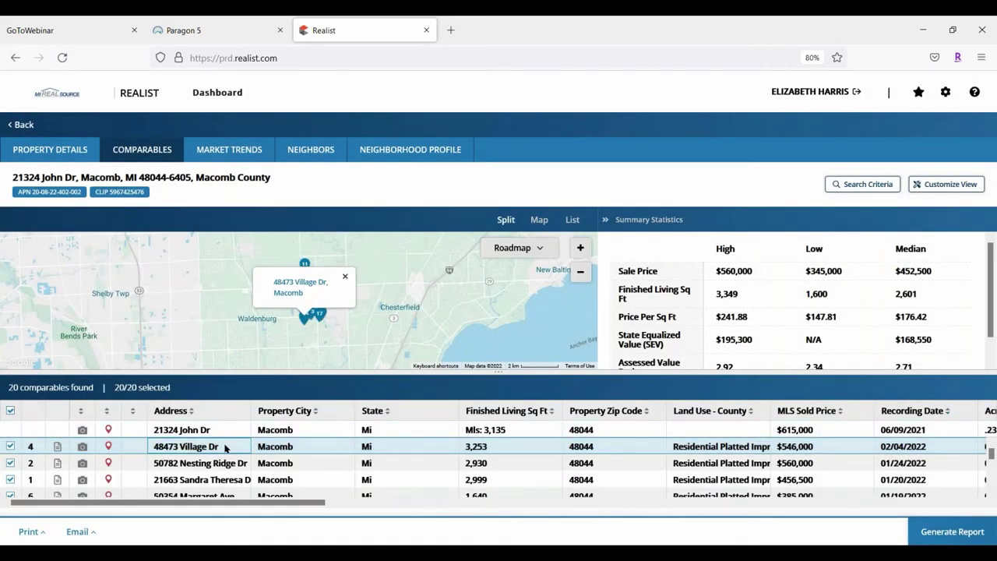
left_click(224, 448)
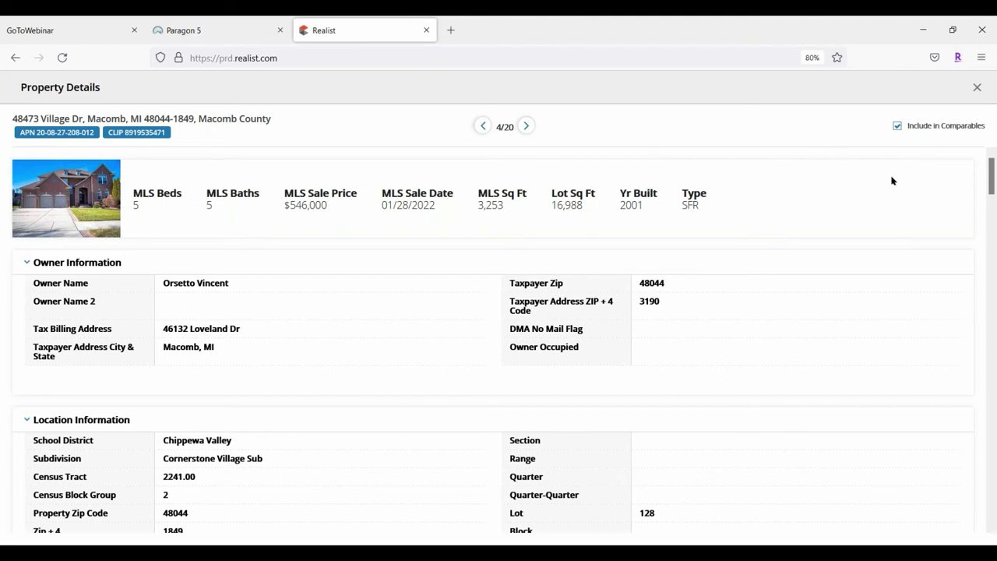
Exclude this comparable and include it again, then scroll through its details
left_click(899, 128)
left_click(898, 126)
scroll(205, 320, "down", 6)
scroll(125, 276, "up", 6)
Review the details of comparables 5 and 6 of 20, then close the property details window
left_click(527, 124)
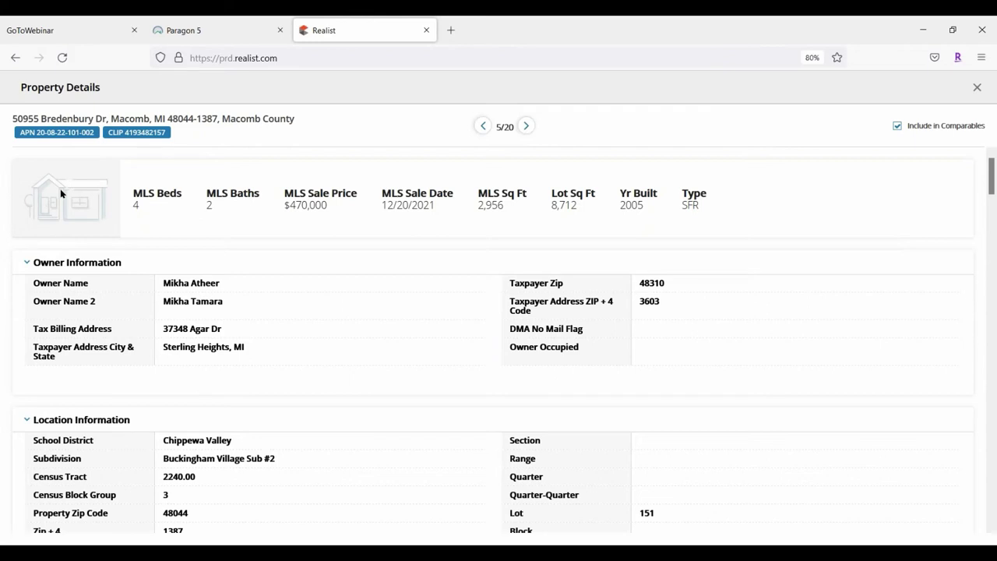
left_click(527, 126)
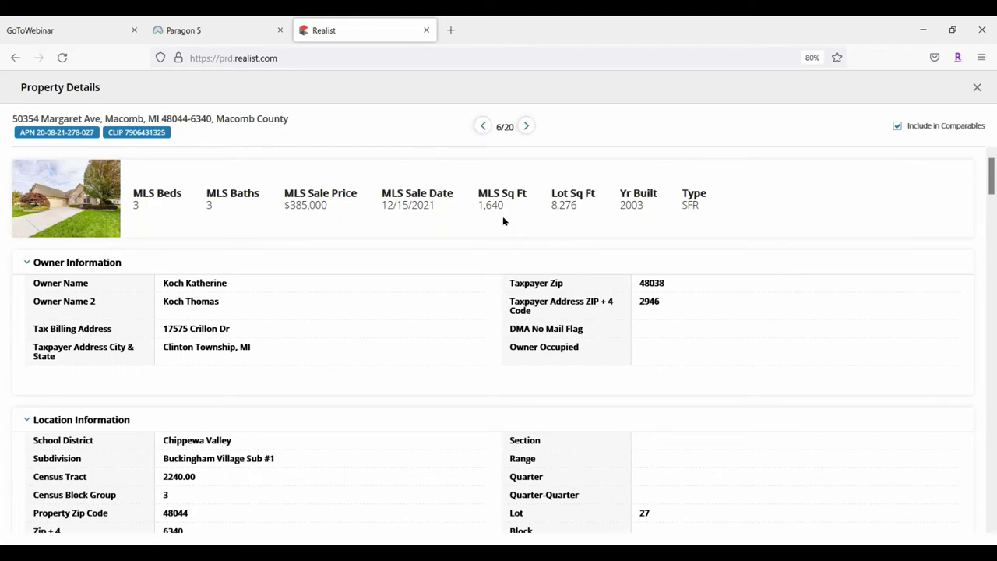
scroll(452, 351, "down", 6)
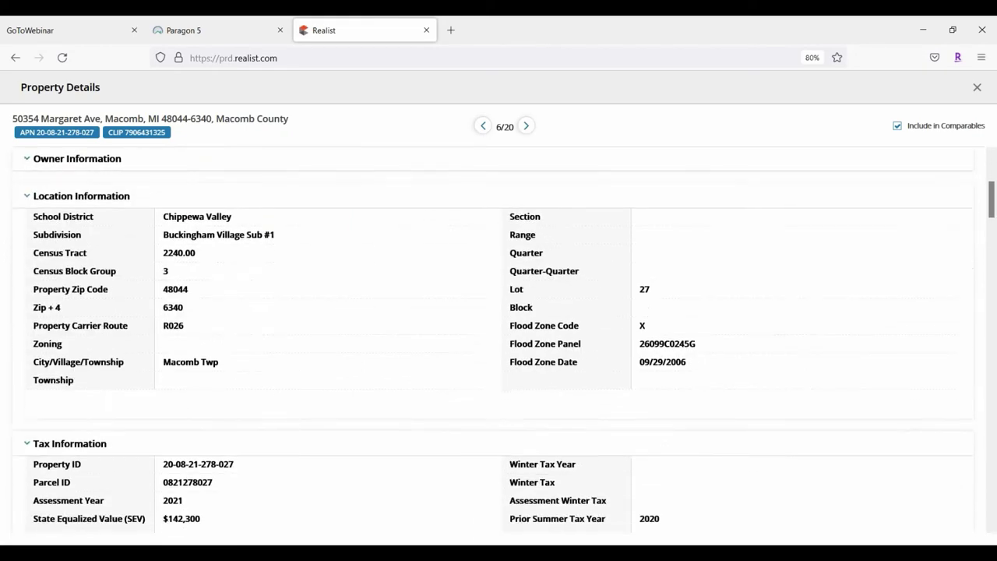
scroll(452, 351, "down", 10)
scroll(452, 351, "up", 12)
scroll(452, 343, "up", 4)
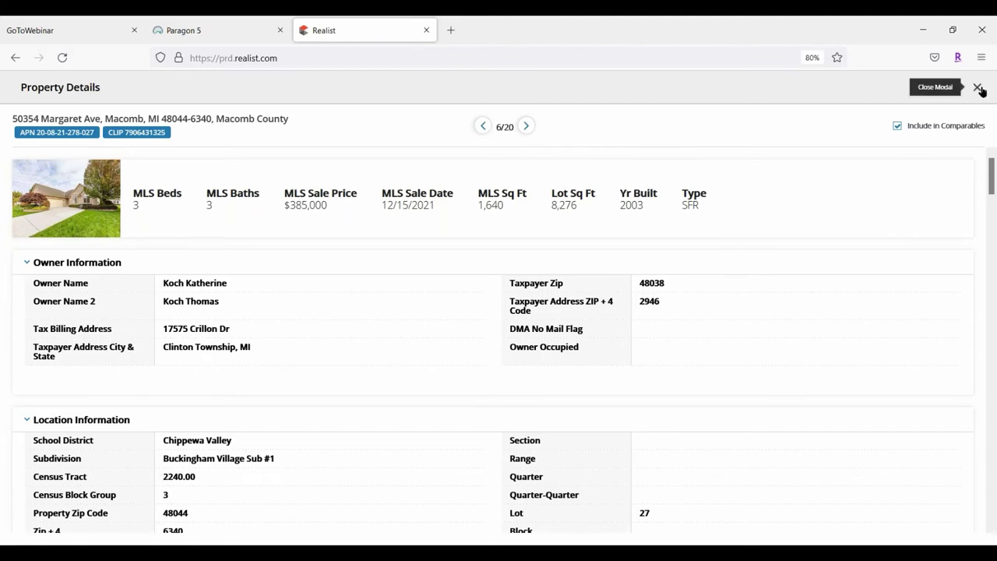
left_click(978, 88)
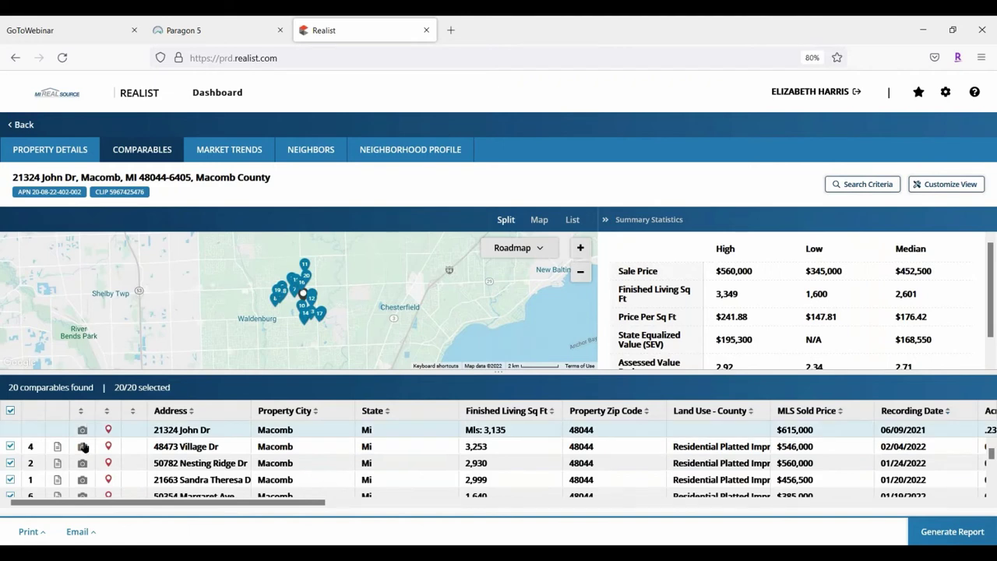
left_click(83, 447)
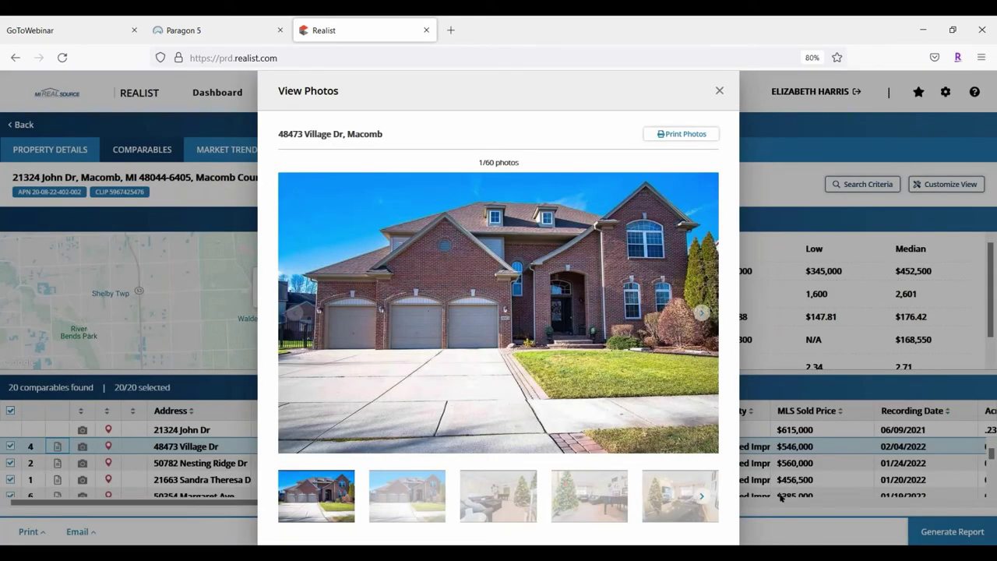
left_click(700, 495)
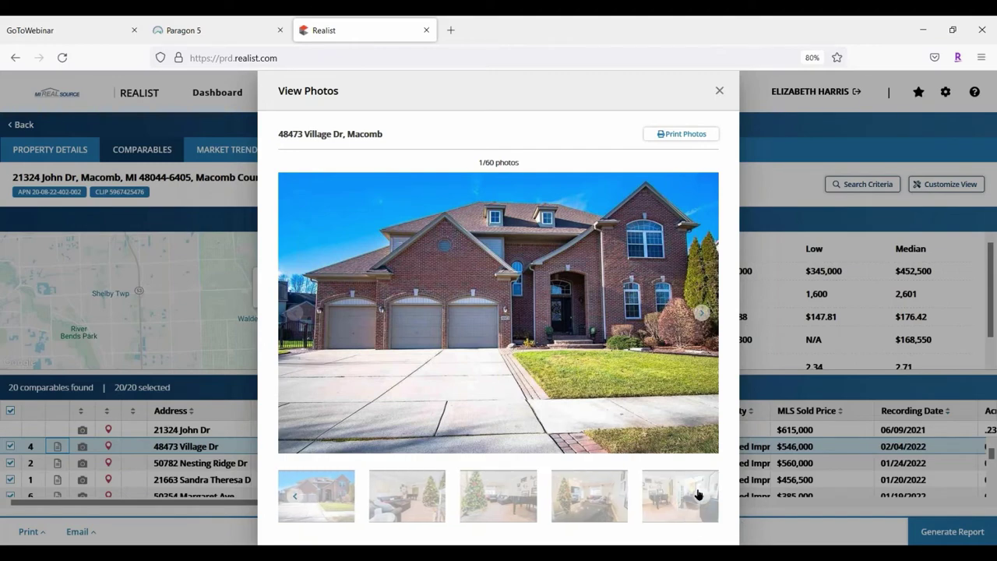
left_click(703, 310)
left_click(702, 310)
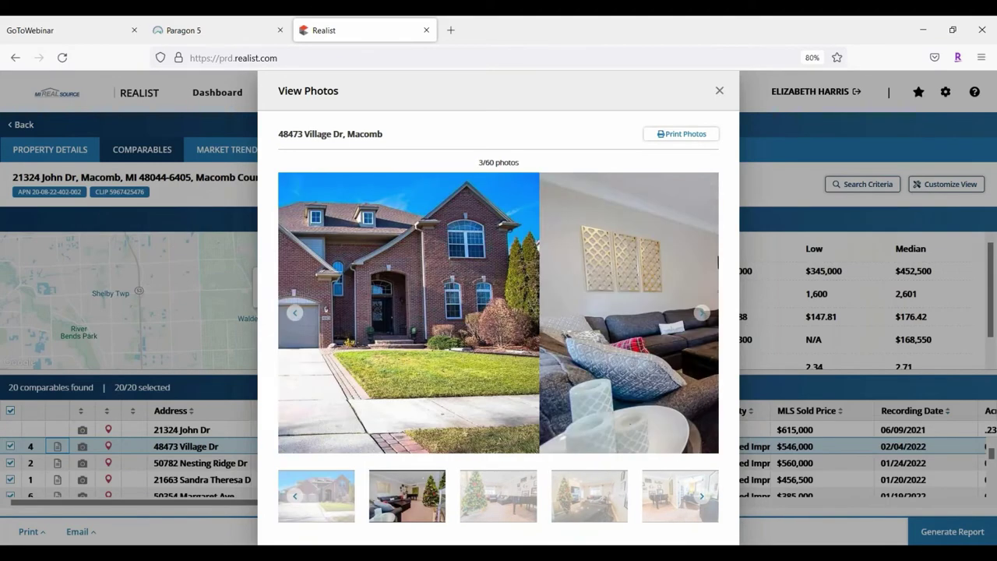
left_click(702, 309)
left_click(703, 310)
left_click(702, 311)
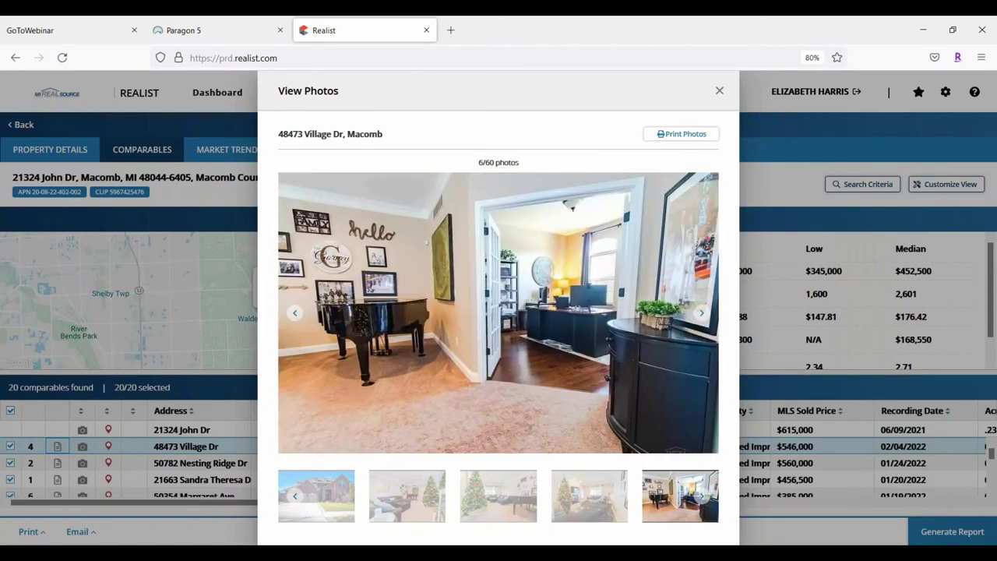
left_click(701, 312)
left_click(701, 312)
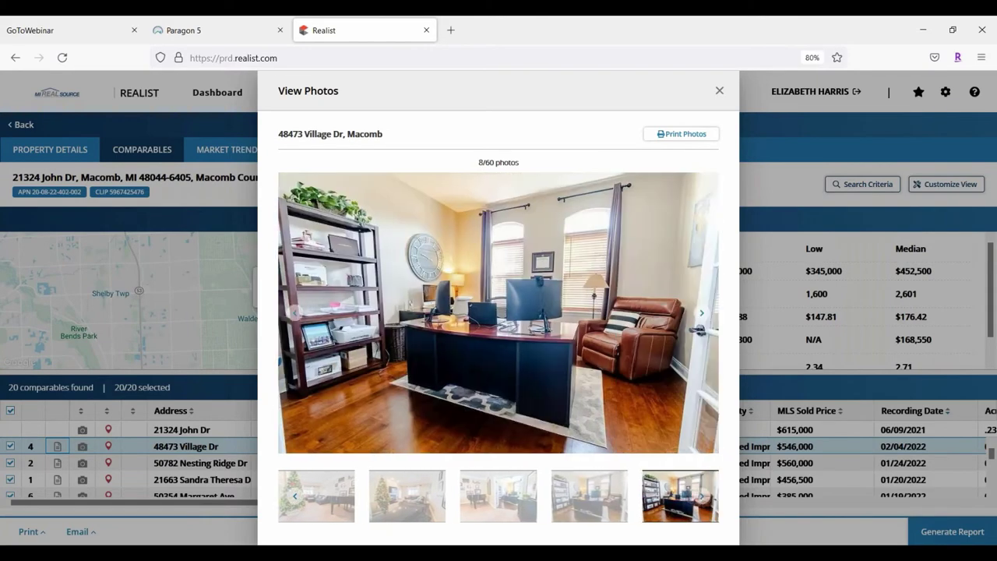
left_click(701, 313)
left_click(700, 312)
left_click(701, 313)
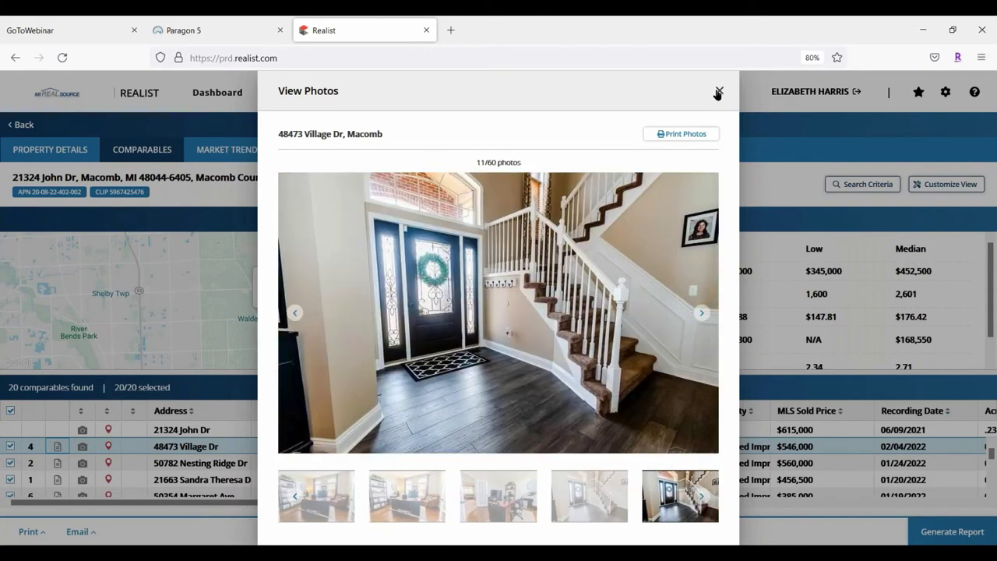
left_click(719, 90)
left_click(81, 462)
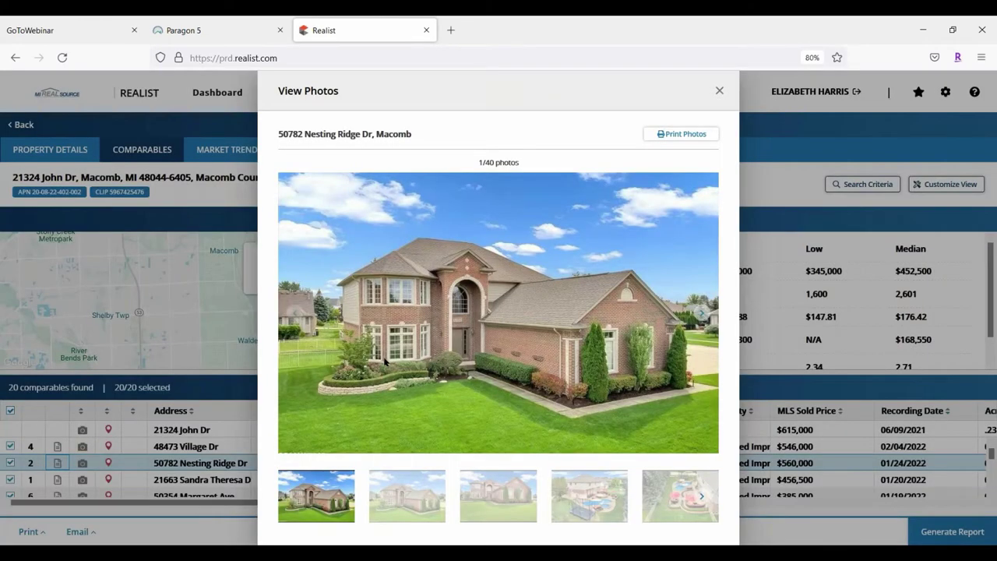
left_click(718, 90)
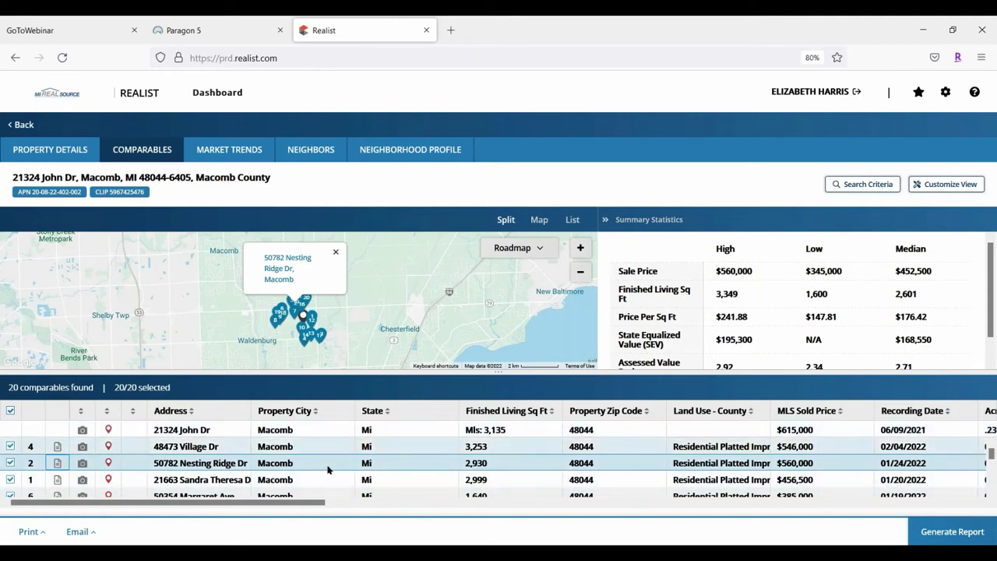
Sort the comparables grid by MLS Sold Price
scroll(304, 467, "down", 2)
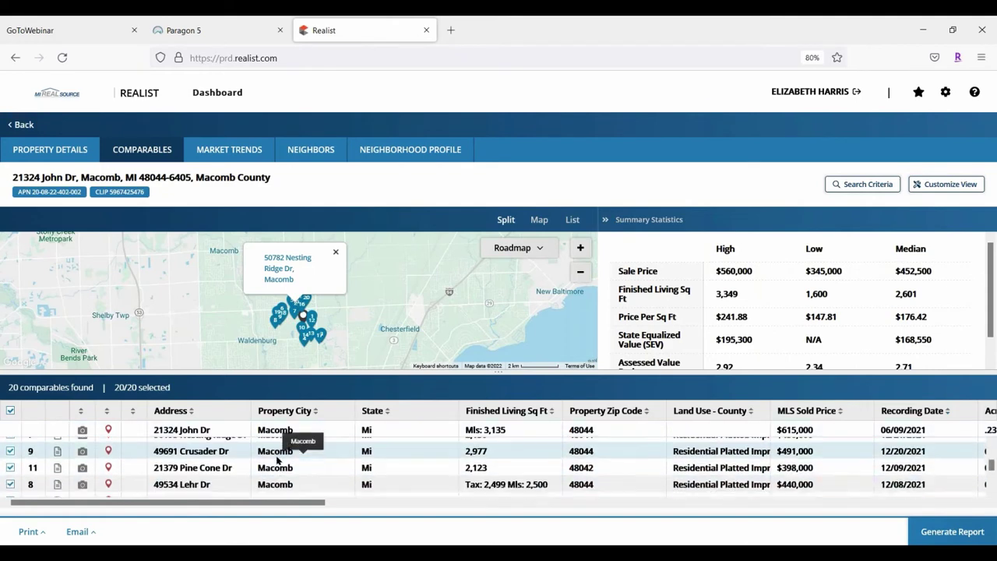
scroll(284, 460, "down", 2)
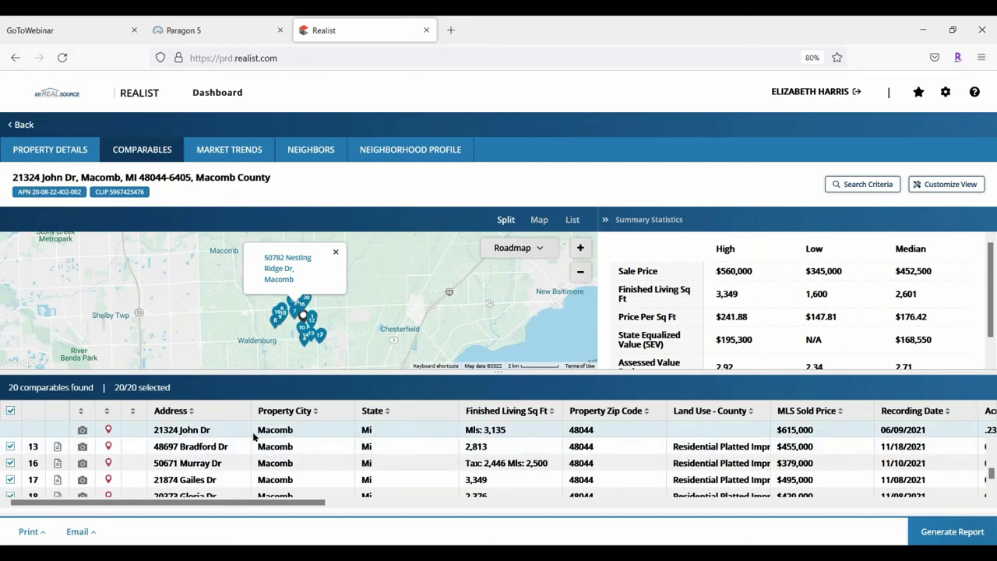
left_click(842, 410)
left_click(834, 412)
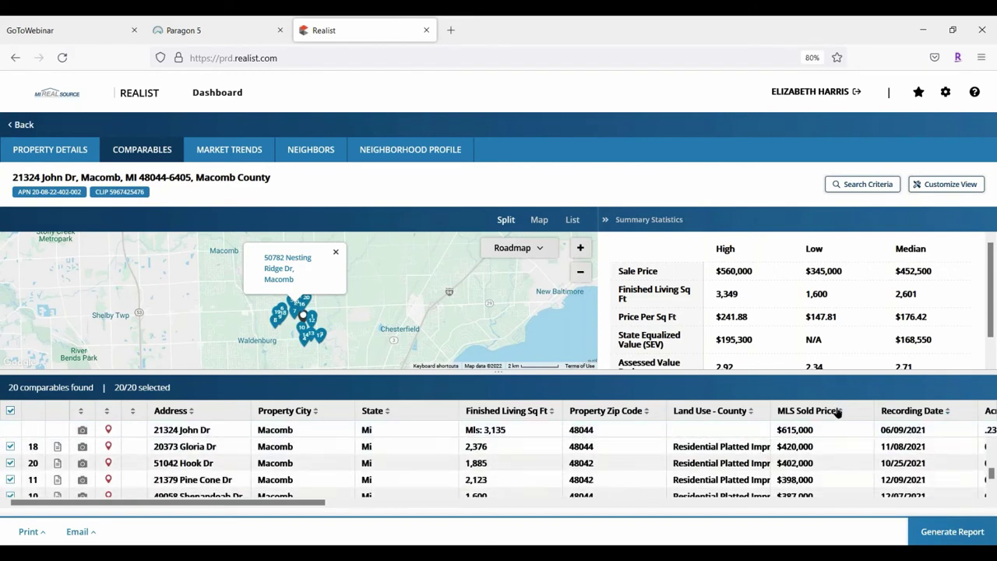
left_click(842, 413)
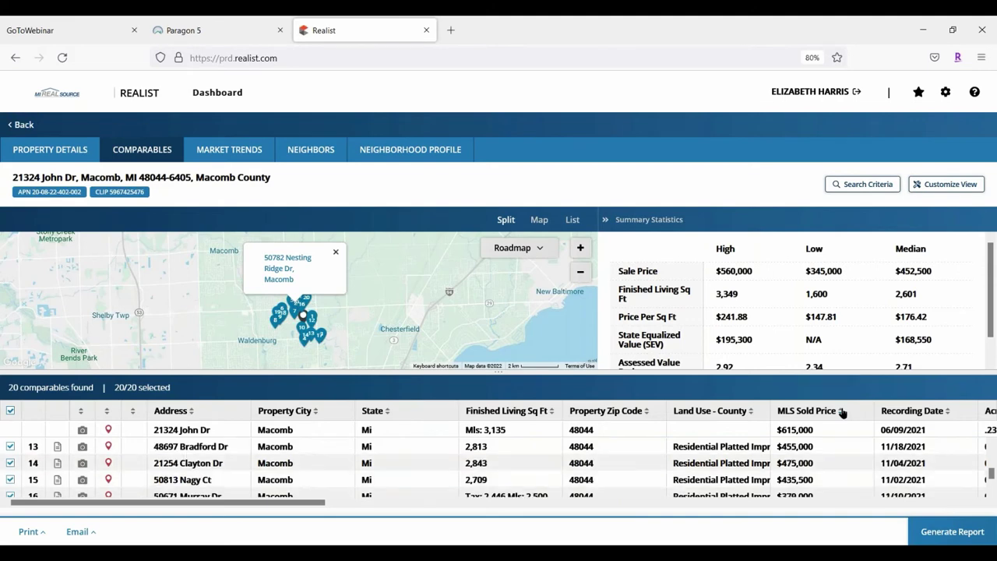
scroll(827, 448, "down", 1)
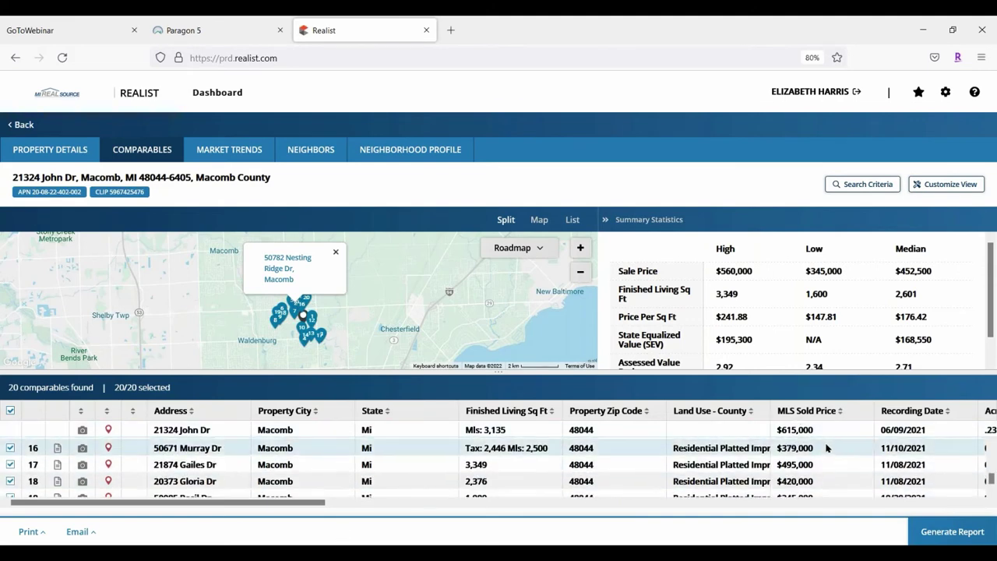
scroll(826, 447, "down", 2)
scroll(825, 449, "up", 4)
scroll(825, 448, "down", 2)
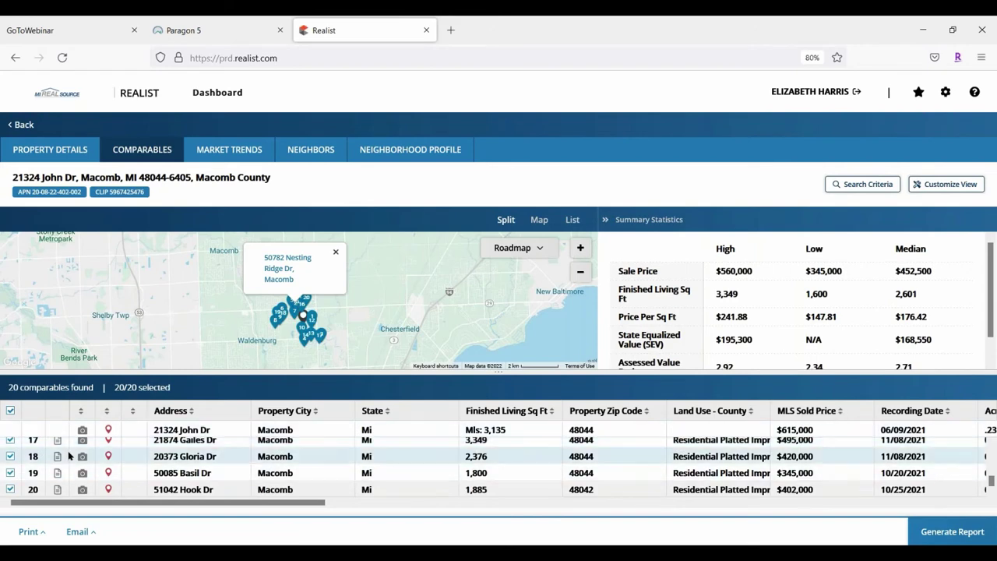
left_click(10, 473)
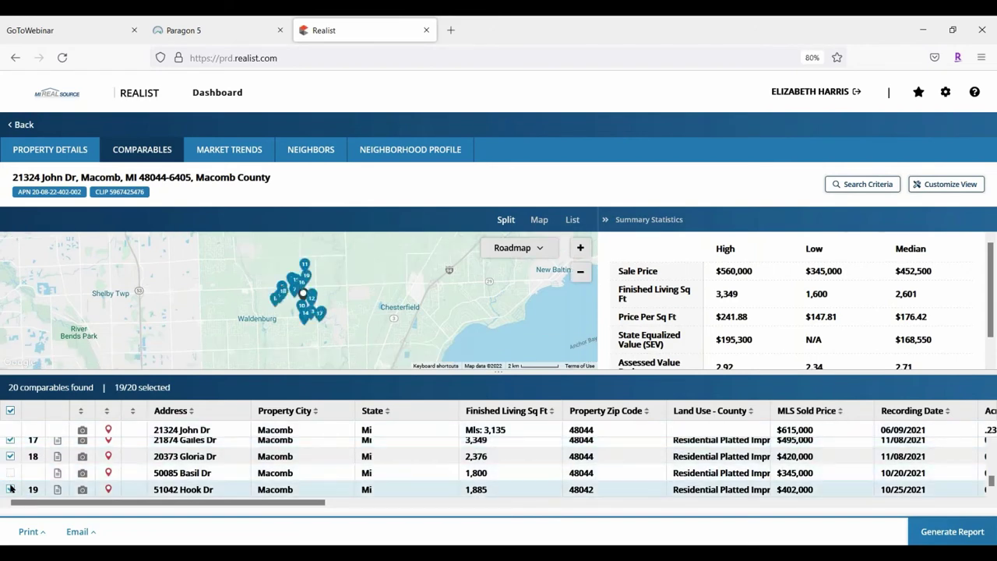
left_click(10, 489)
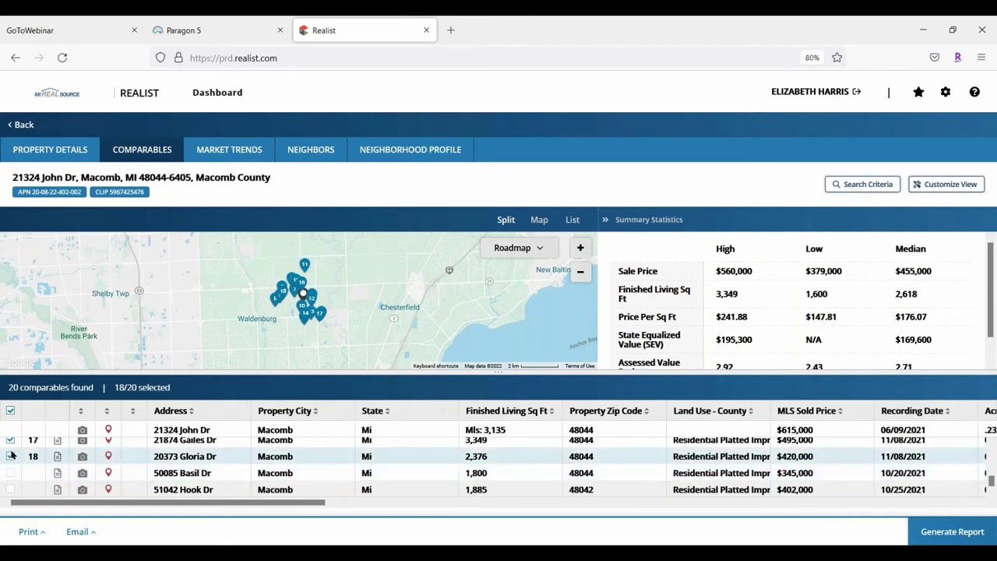
left_click(10, 456)
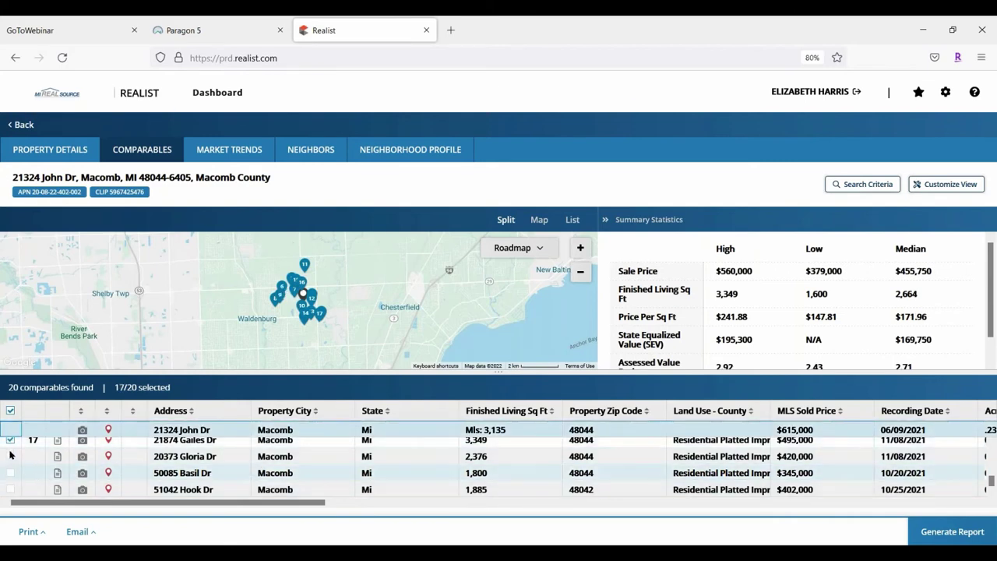
scroll(23, 460, "down", 2)
scroll(29, 470, "up", 2)
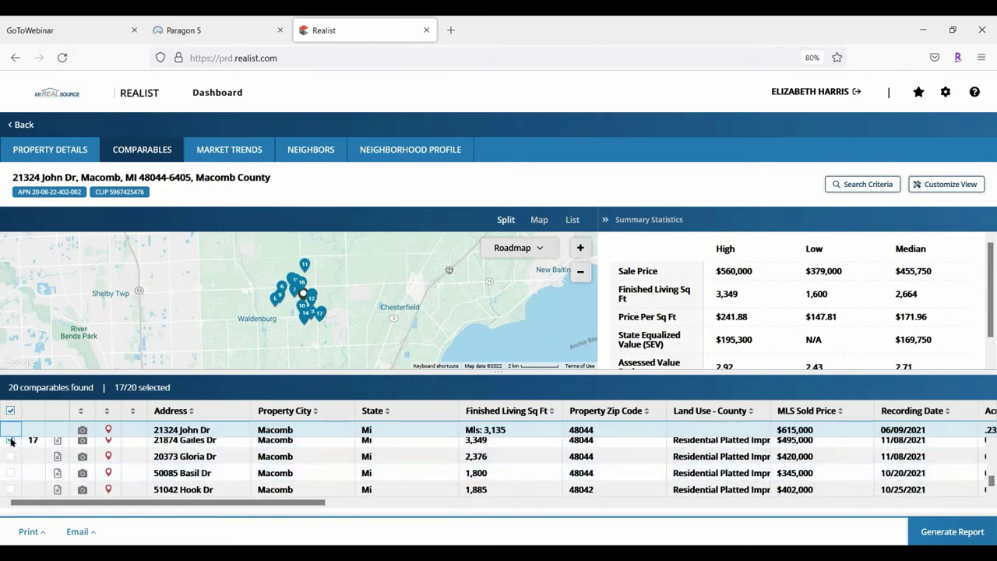
left_click(10, 440)
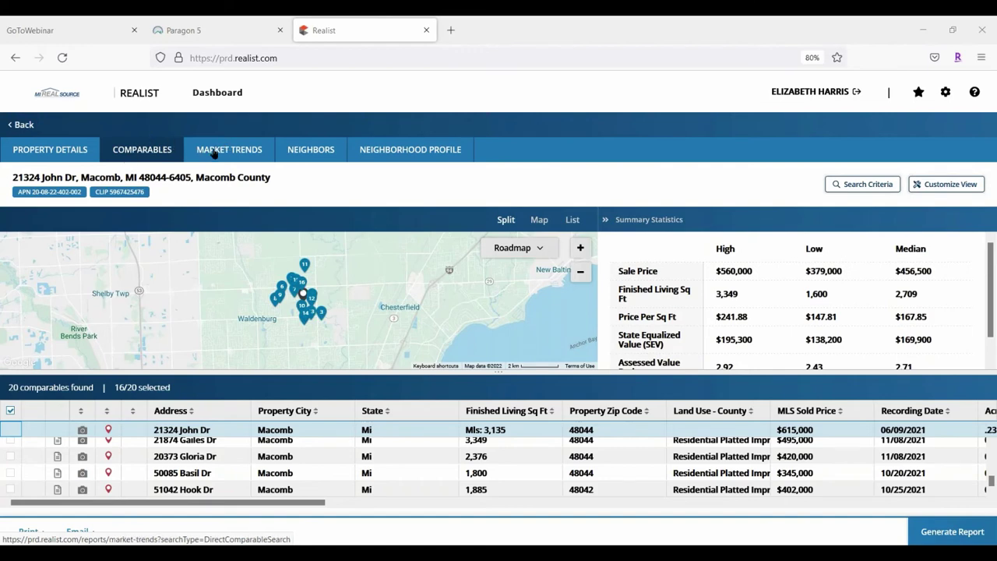
Open Market Trends for 48044, Macomb, MI and read values on the first trend charts
left_click(215, 152)
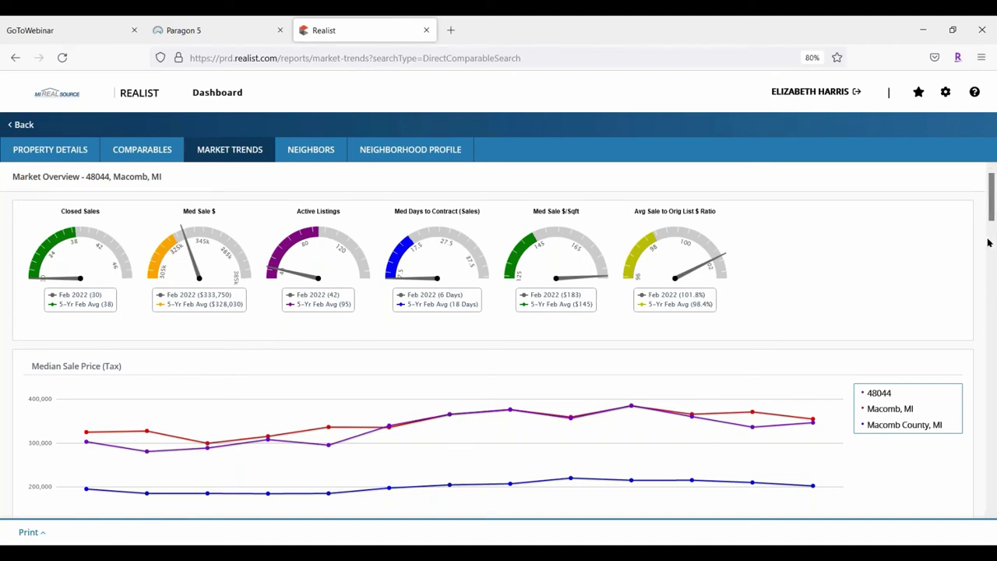
scroll(975, 277, "down", 3)
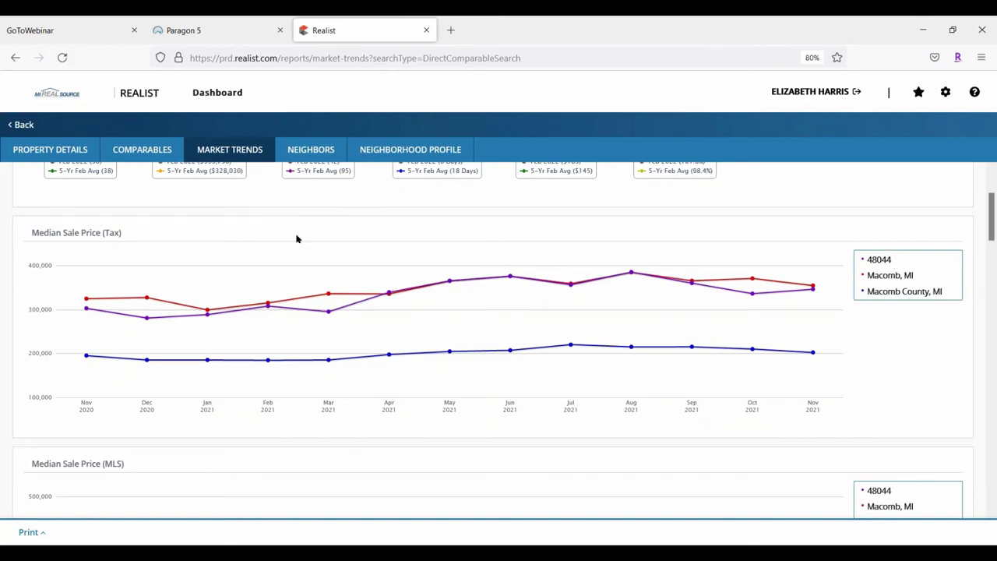
mouse_move(348, 306)
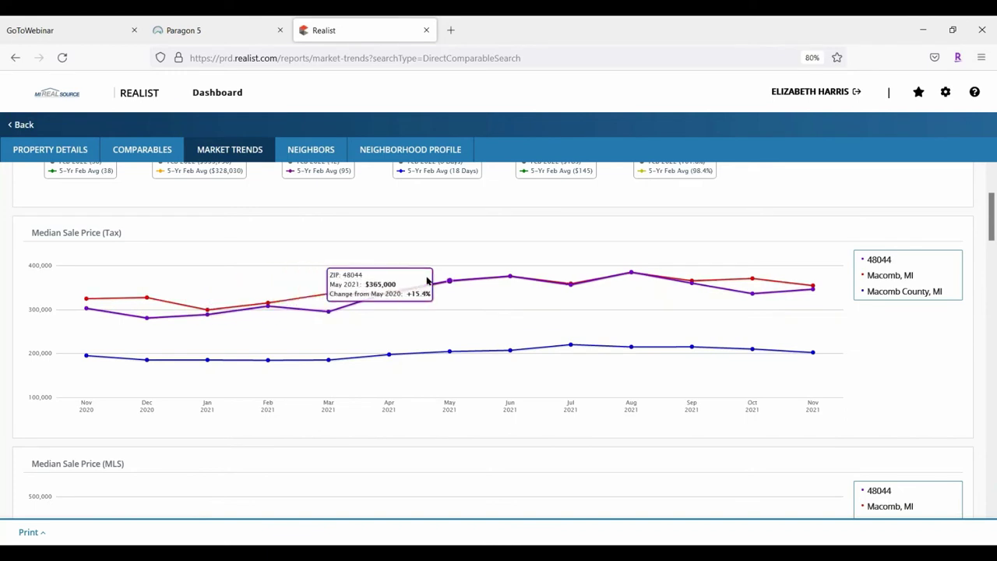
mouse_move(506, 278)
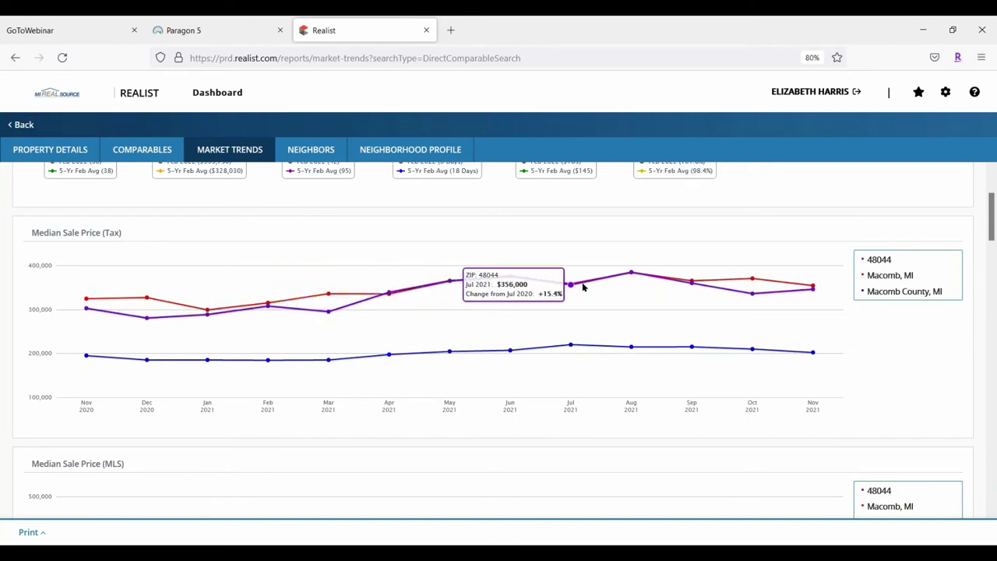
mouse_move(807, 351)
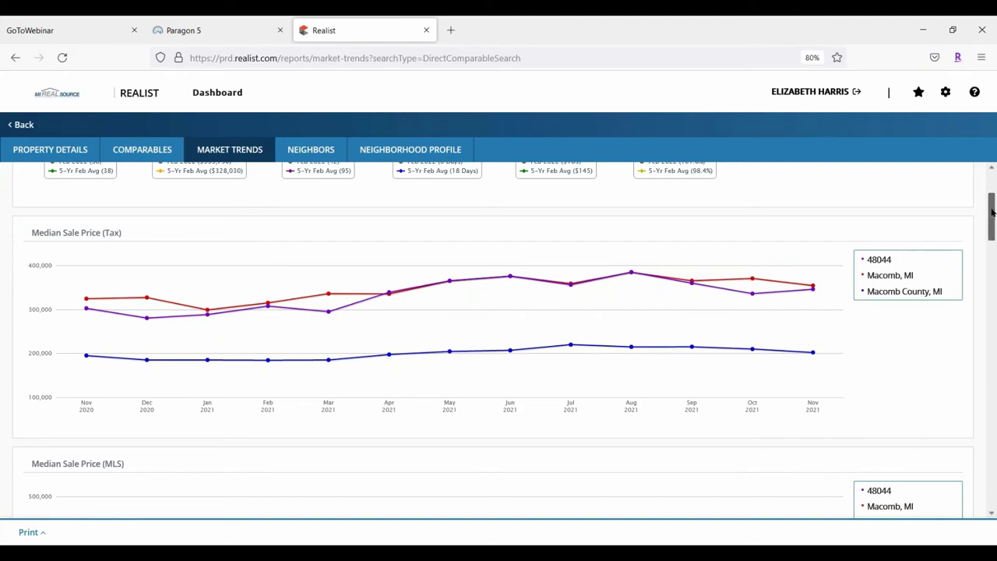
scroll(981, 222, "down", 6)
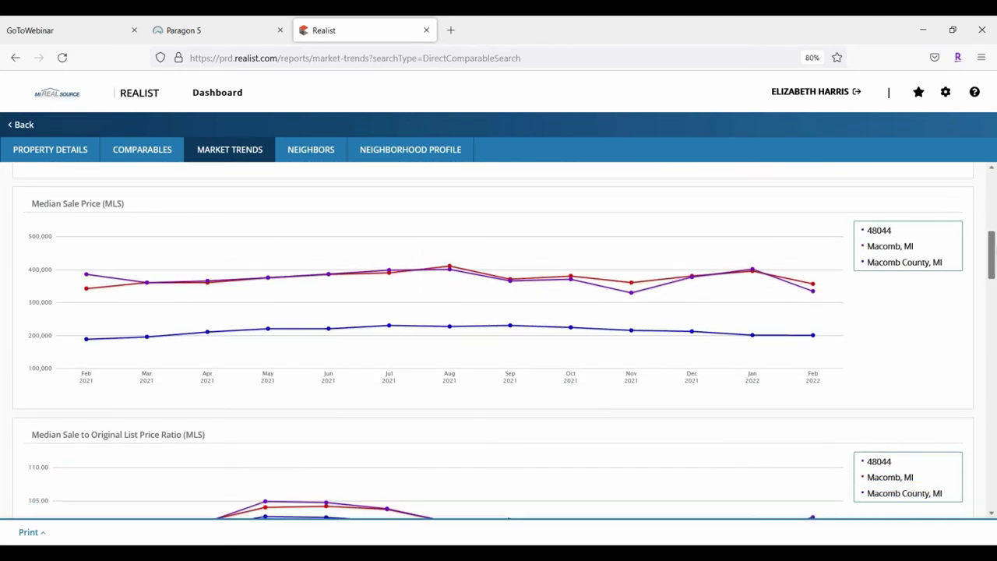
mouse_move(671, 284)
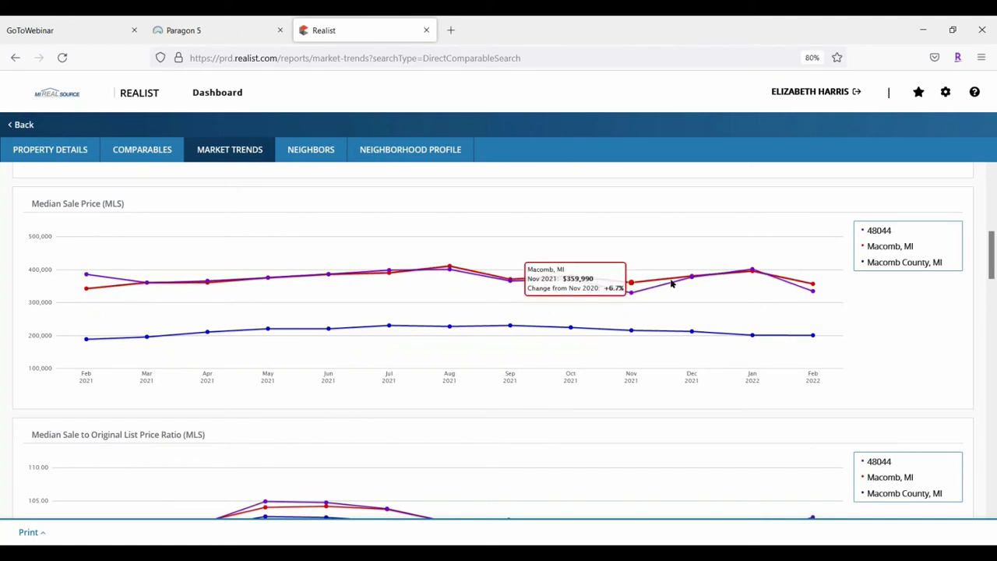
mouse_move(810, 288)
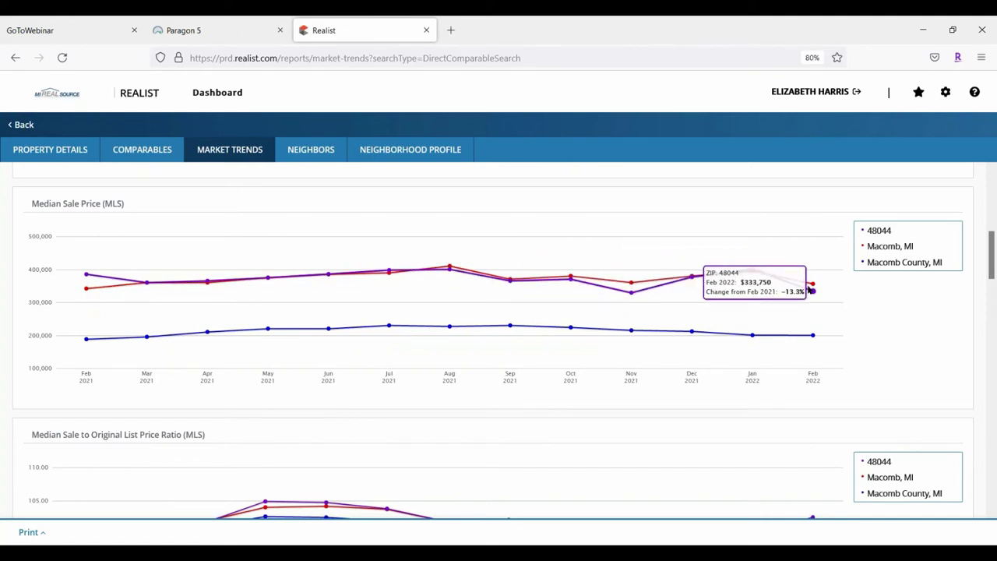
Scroll through the remaining charts, including median price per square foot for 48044, Macomb and Macomb County
scroll(566, 332, "down", 3)
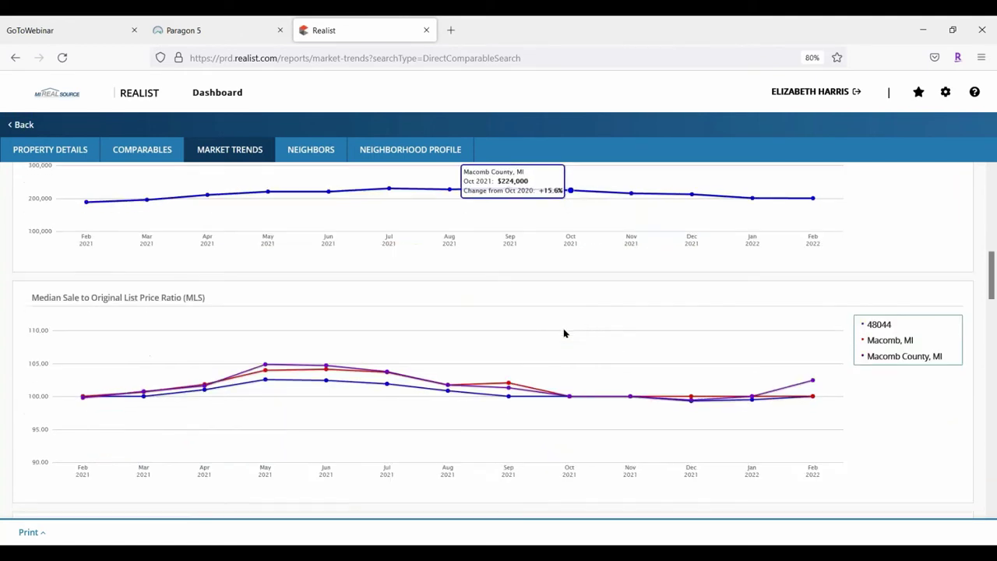
left_click_drag(993, 253, 993, 409)
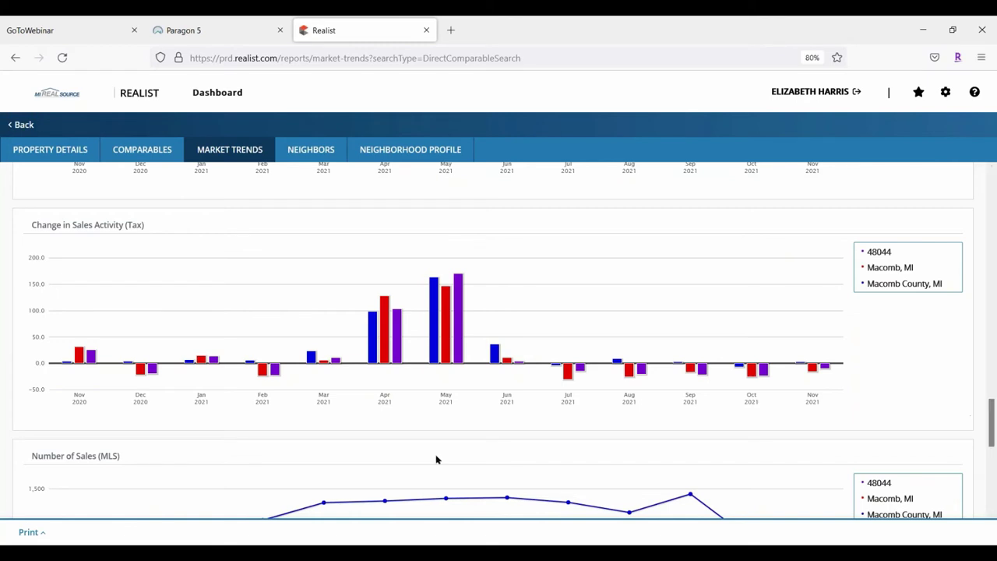
mouse_move(363, 354)
left_click_drag(990, 410, 991, 478)
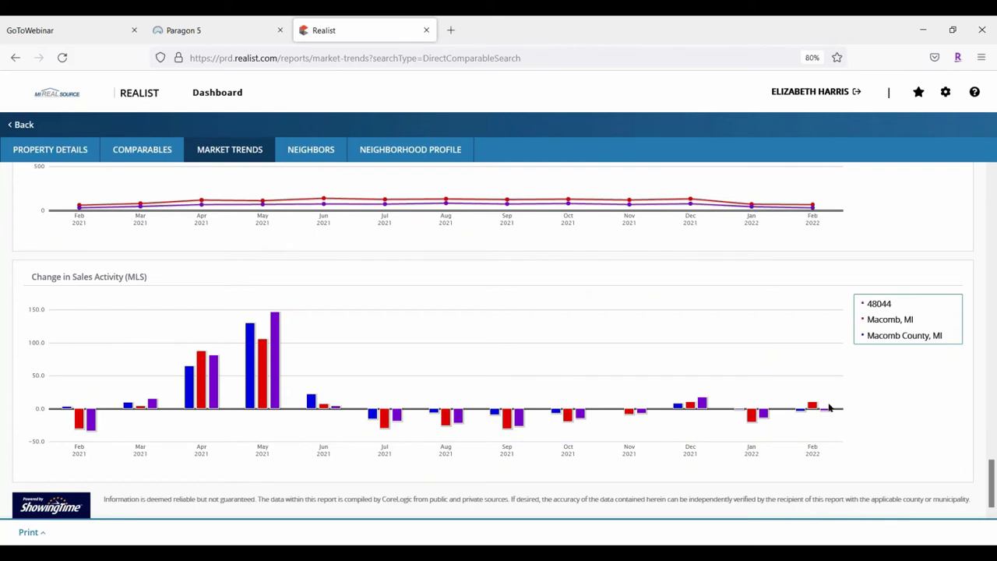
scroll(198, 393, "up", 8)
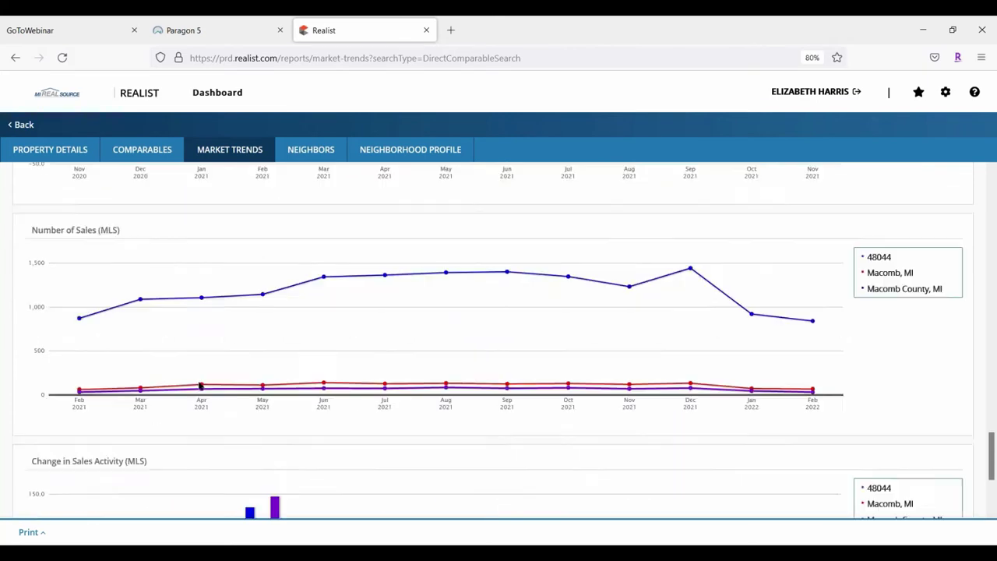
scroll(353, 316, "up", 4)
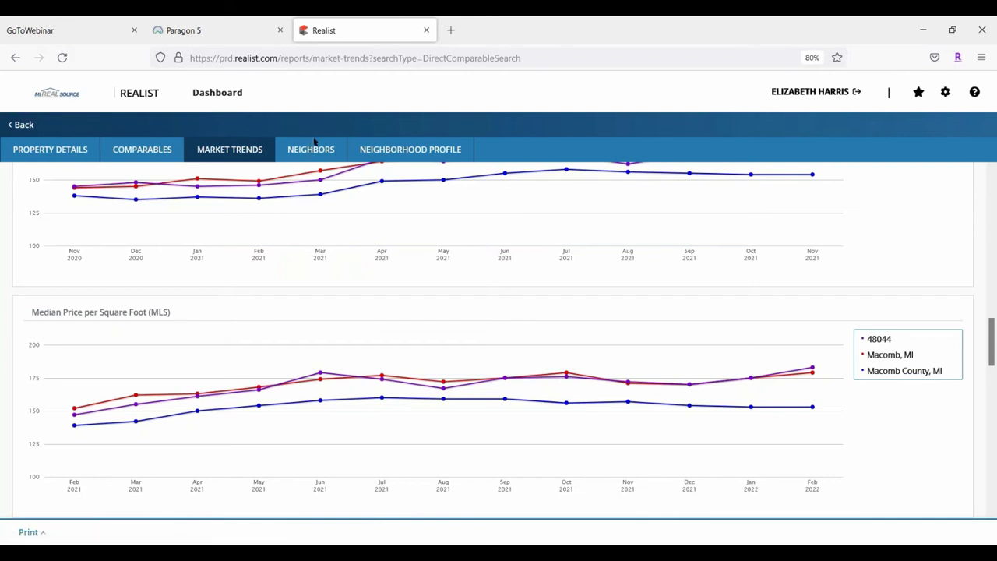
left_click(314, 148)
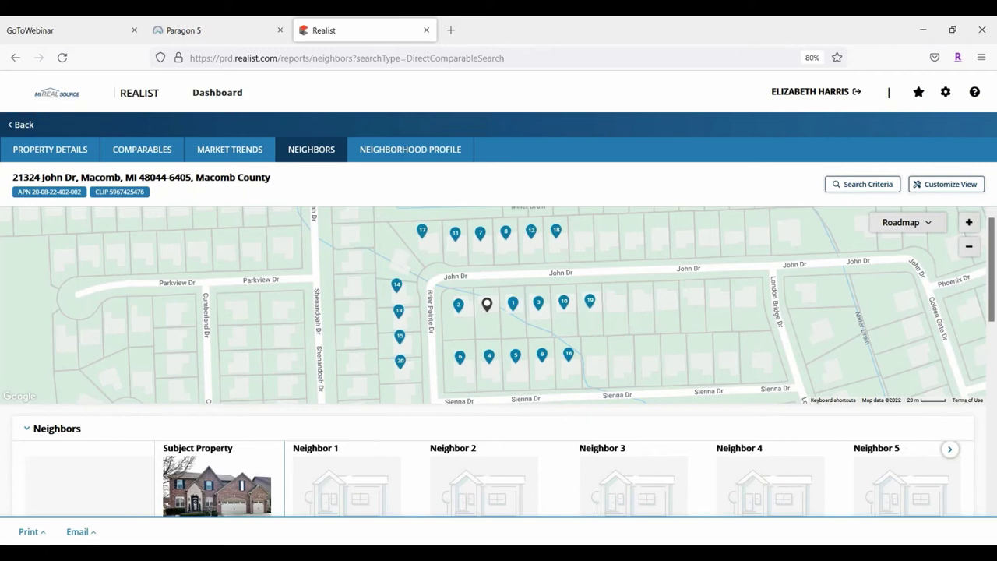
scroll(745, 425, "down", 5)
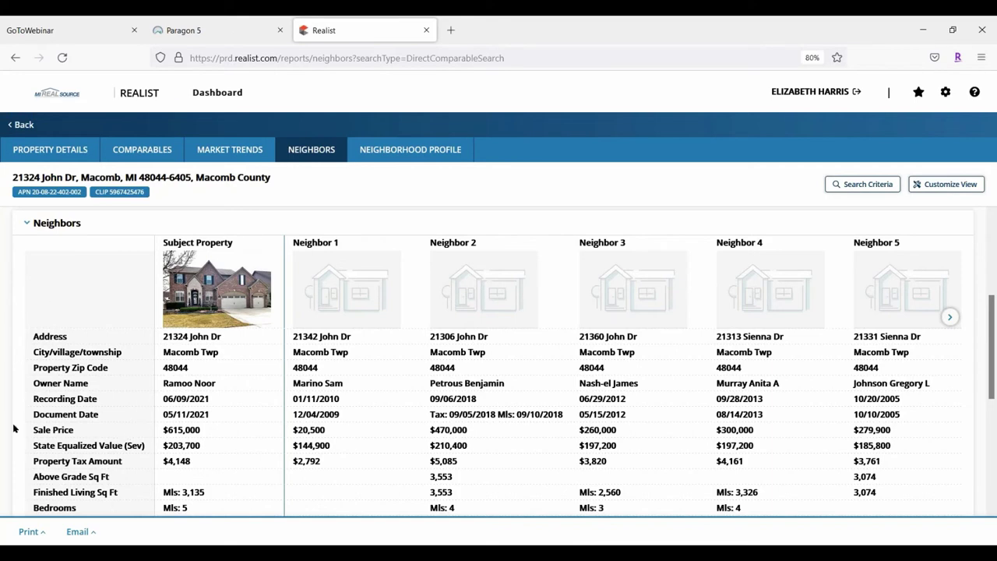
scroll(141, 333, "down", 3)
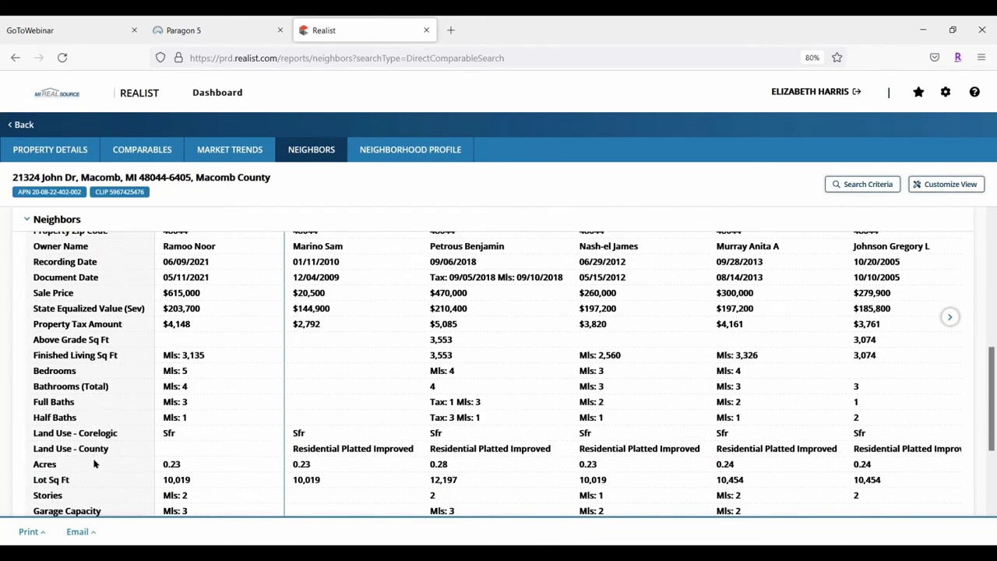
scroll(122, 376, "down", 3)
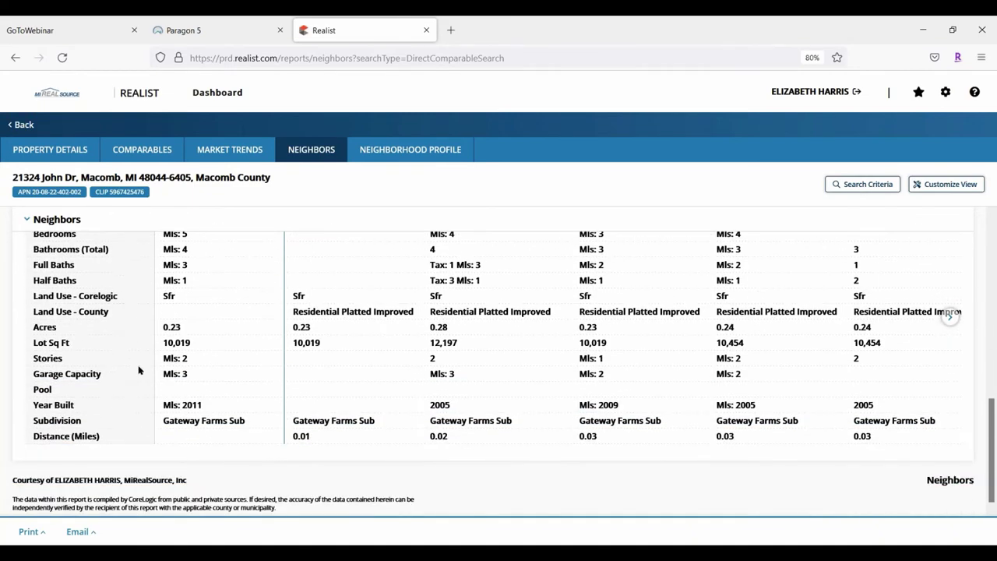
scroll(138, 371, "up", 6)
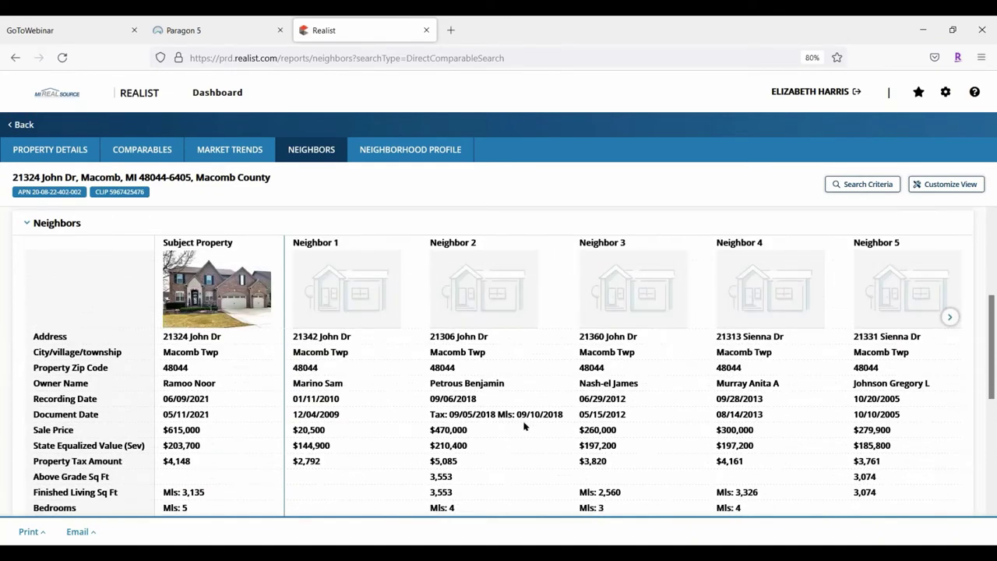
scroll(992, 323, "down", 2)
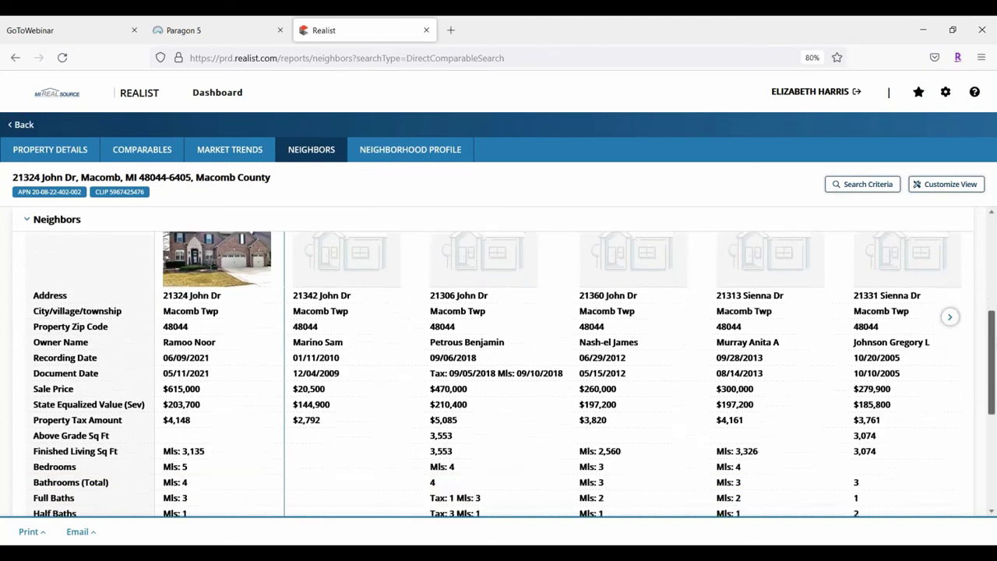
scroll(991, 366, "up", 1)
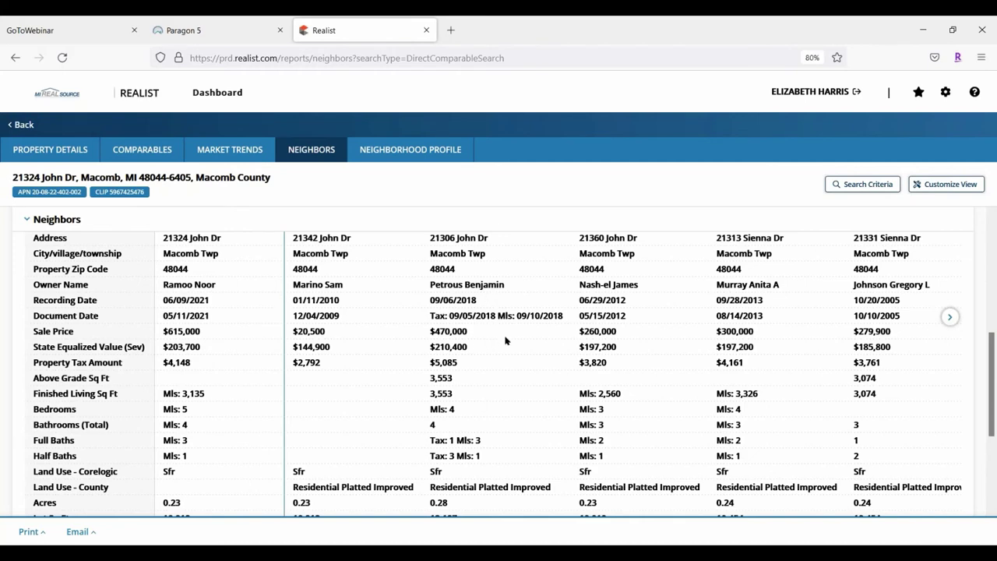
scroll(507, 394, "down", 2)
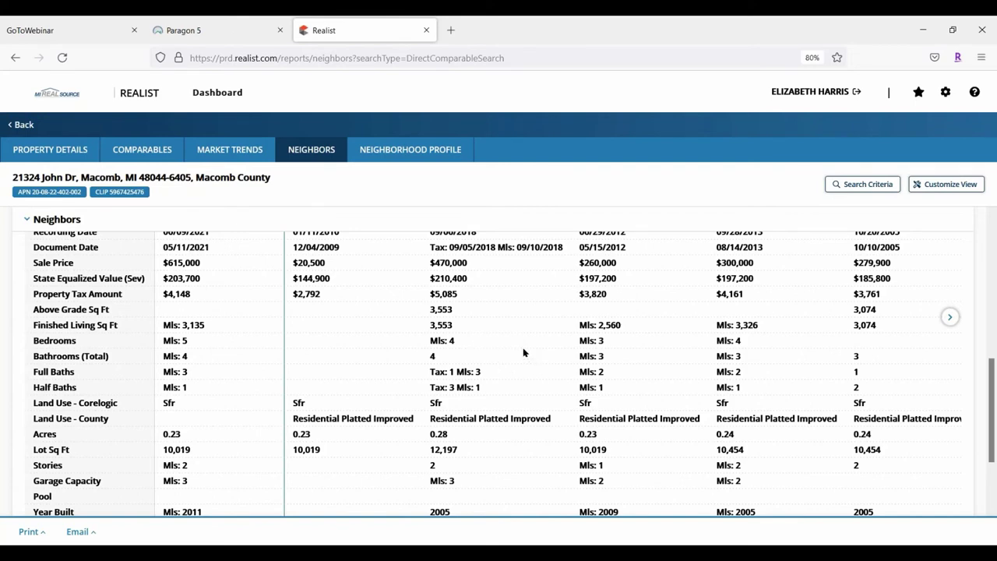
scroll(454, 289, "down", 2)
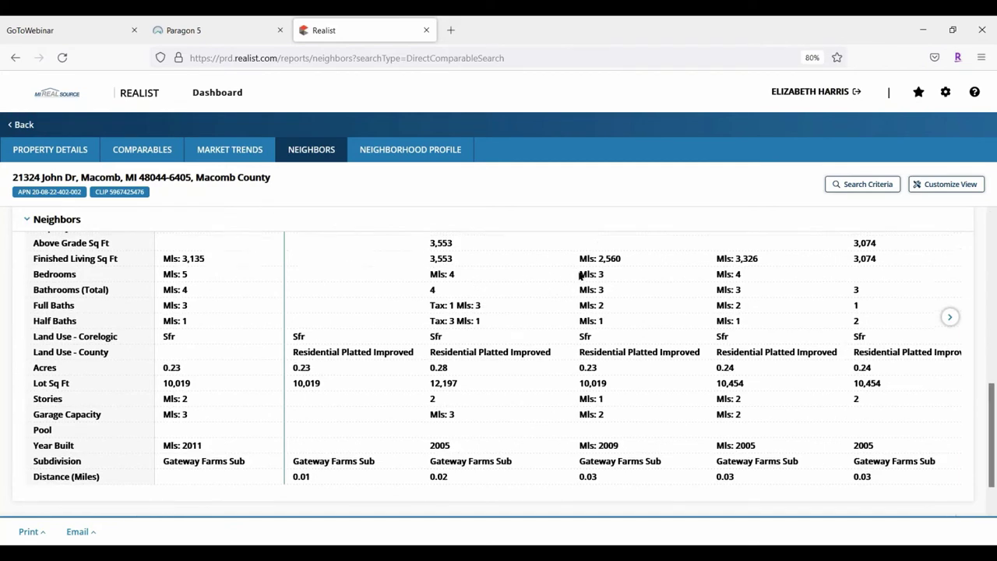
scroll(581, 276, "up", 5)
scroll(581, 274, "up", 2)
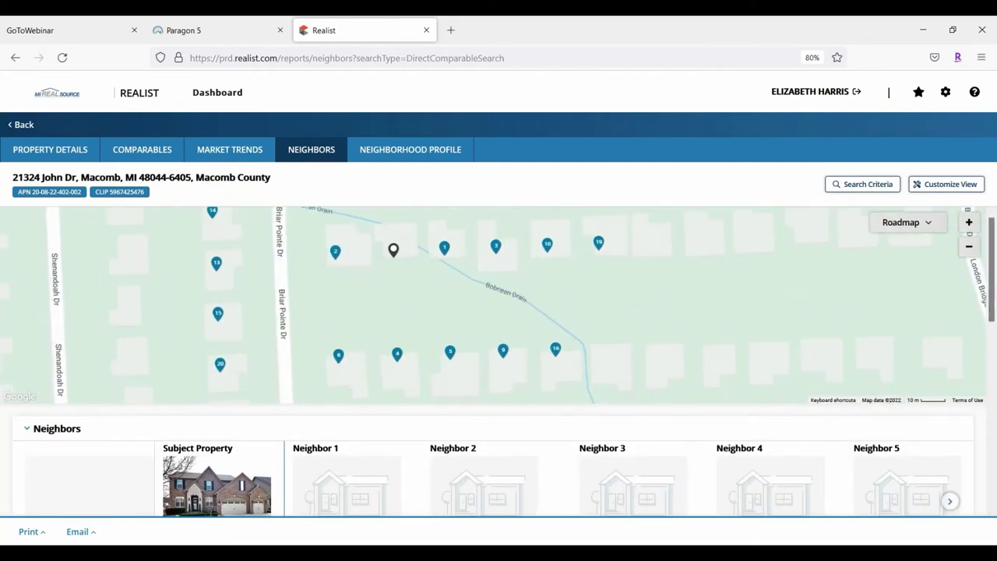
scroll(581, 274, "down", 3)
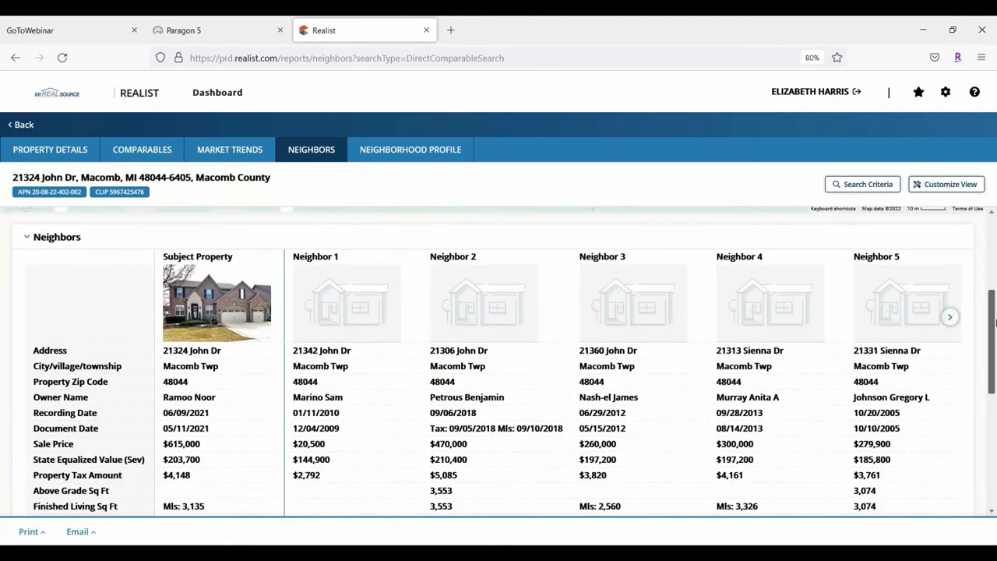
scroll(581, 275, "up", 3)
left_click_drag(993, 226, 976, 301)
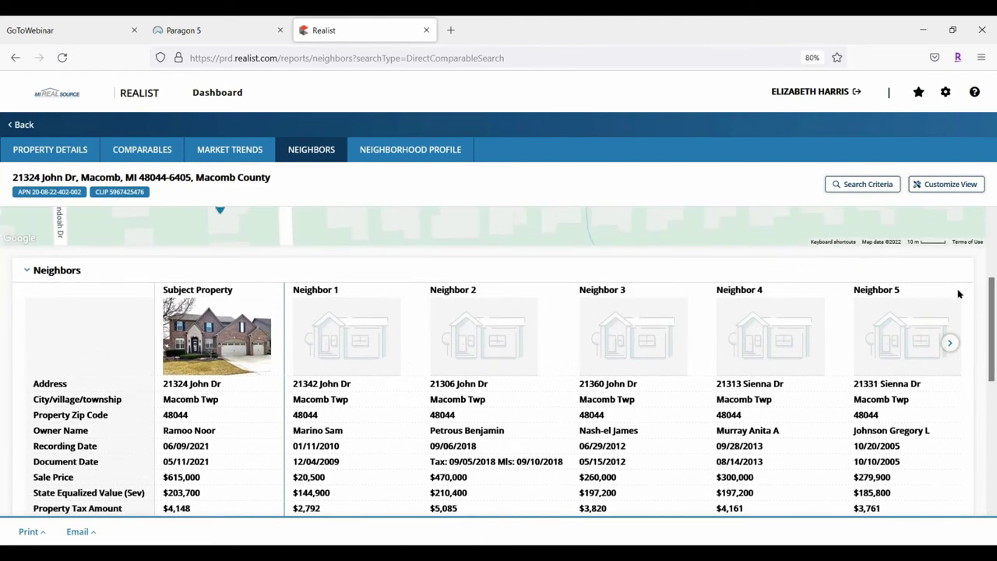
scroll(973, 327, "up", 1)
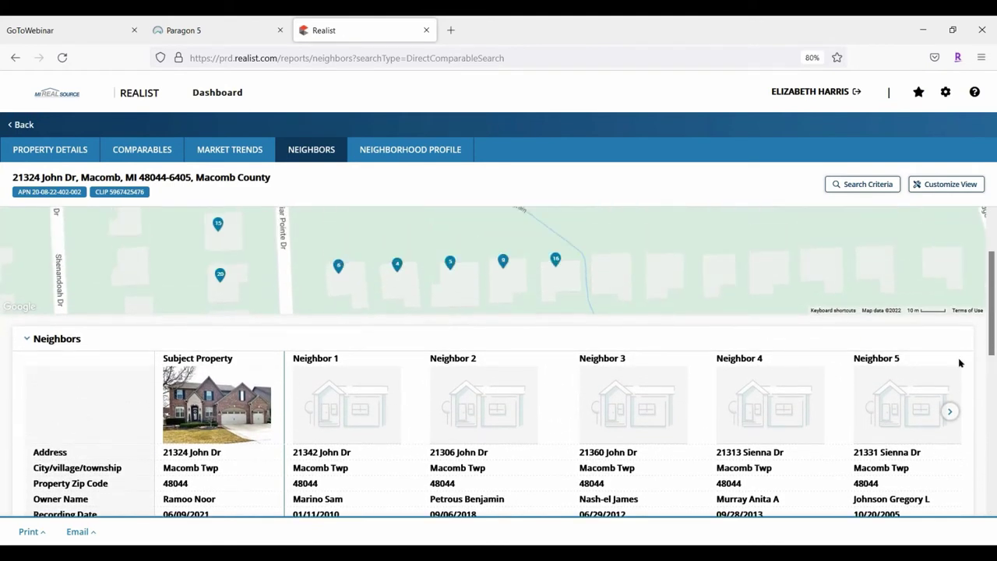
left_click_drag(992, 314, 991, 316)
Zoom the page out and advance the neighbor carousel to Neighbors 9 through 14, then scroll back to the map
key("ctrl+minus")
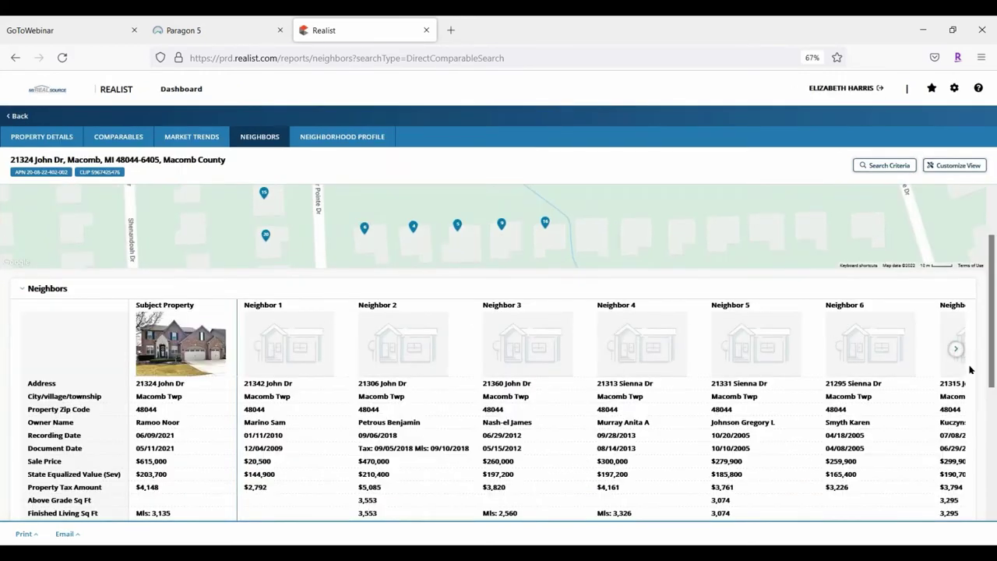
left_click(957, 349)
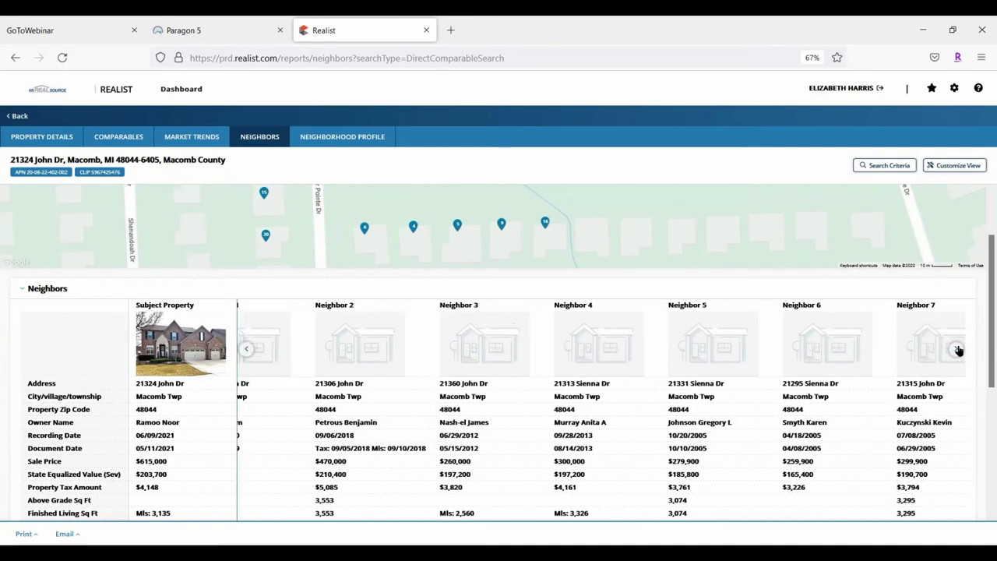
left_click(958, 350)
left_click(958, 350)
left_click(958, 349)
left_click(957, 349)
left_click(958, 350)
left_click(957, 350)
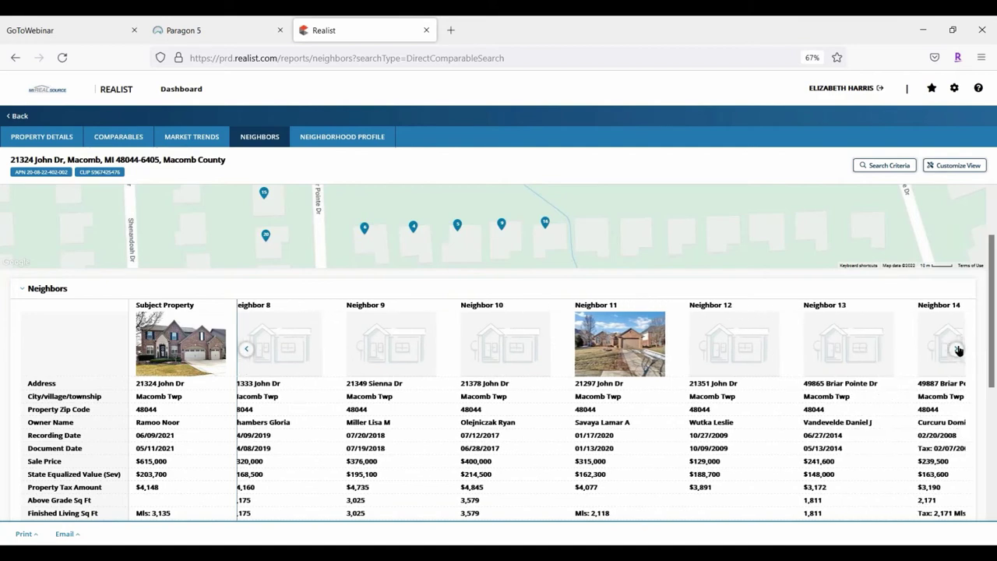
left_click(958, 349)
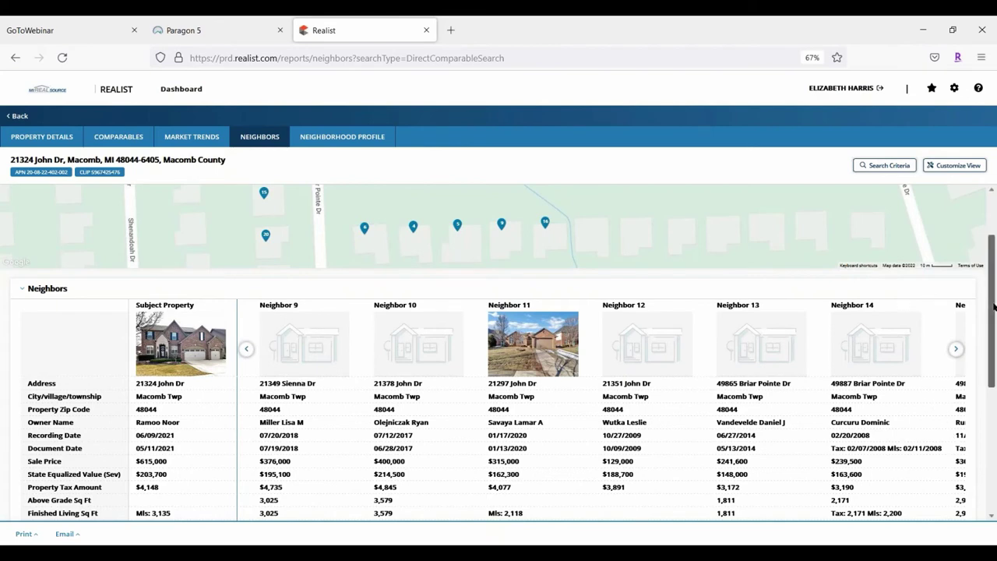
left_click_drag(992, 311, 987, 204)
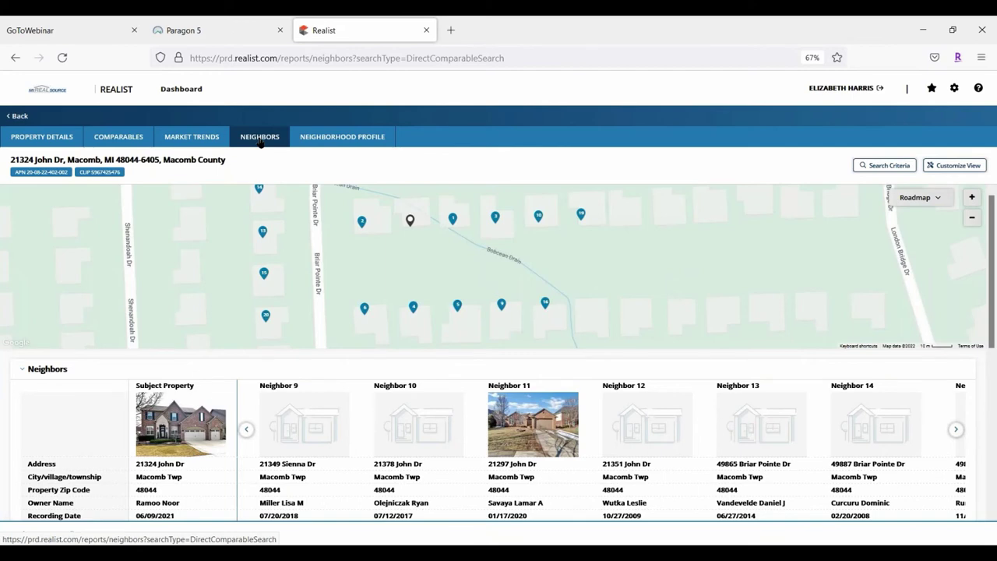
Open the Neighborhood Profile and review population, age, gender (49% male, 51% female) and marital status
left_click(345, 136)
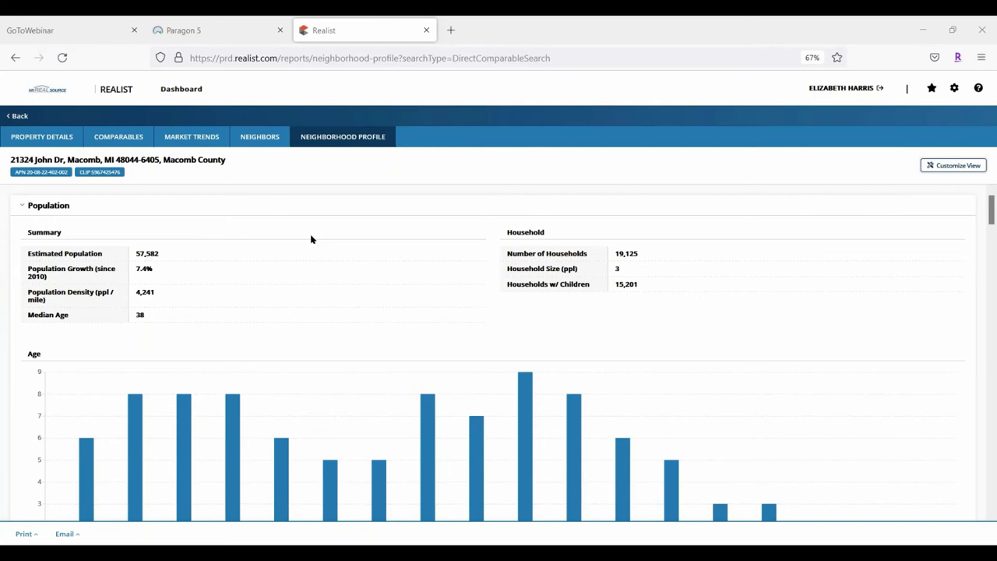
scroll(473, 380, "down", 1)
scroll(473, 379, "down", 4)
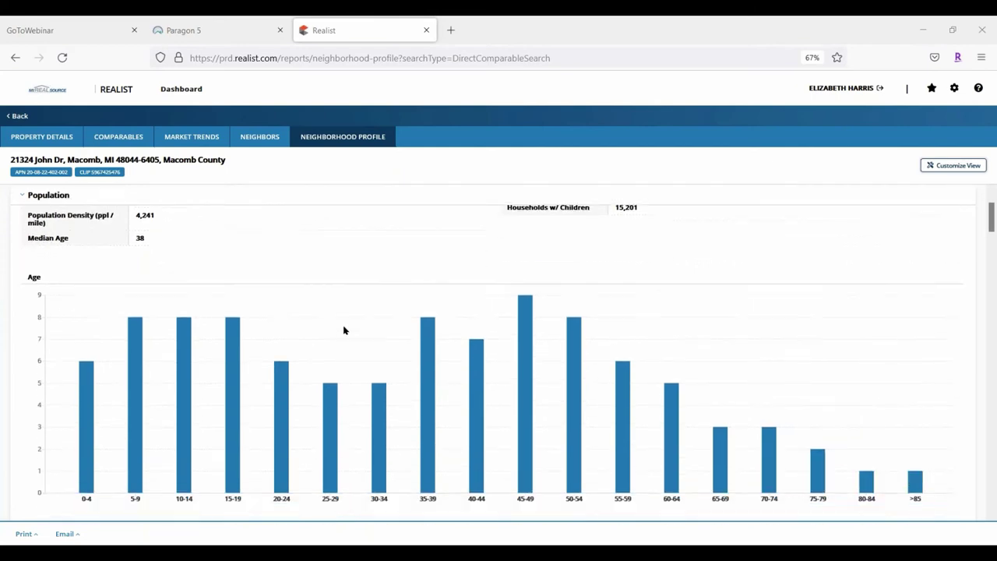
scroll(568, 307, "up", 1)
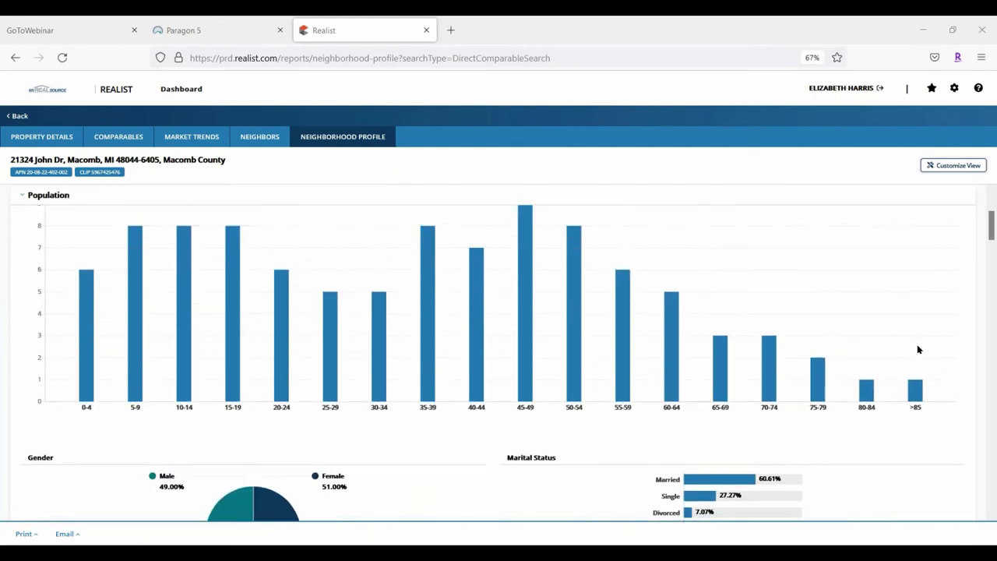
scroll(498, 350, "up", 3)
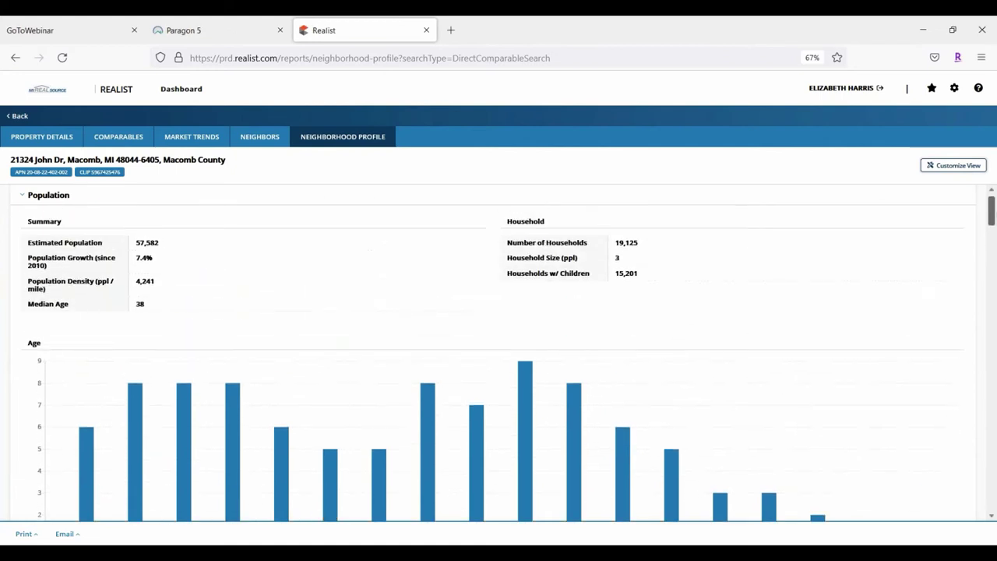
scroll(499, 350, "down", 4)
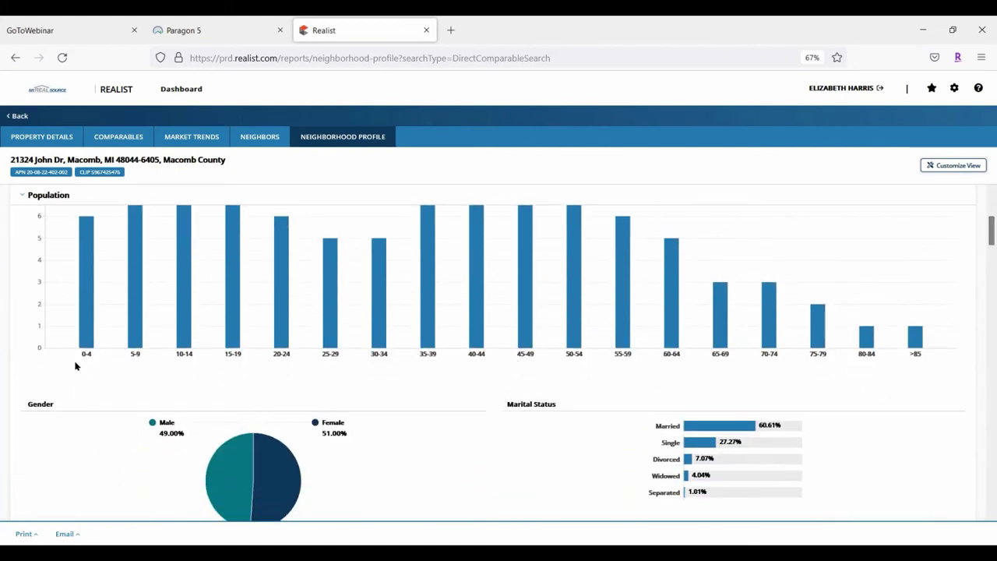
scroll(228, 362, "down", 1)
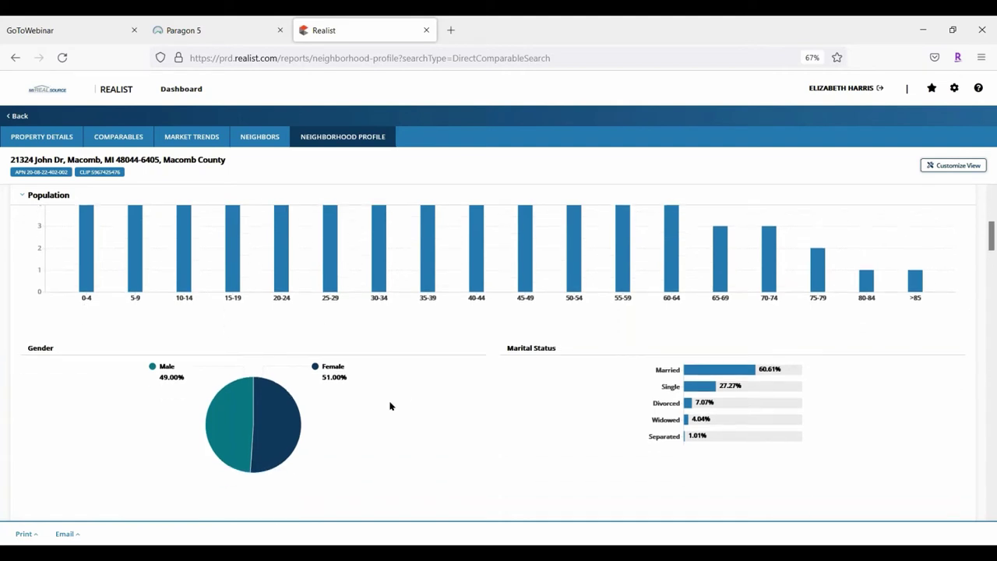
scroll(515, 377, "down", 1)
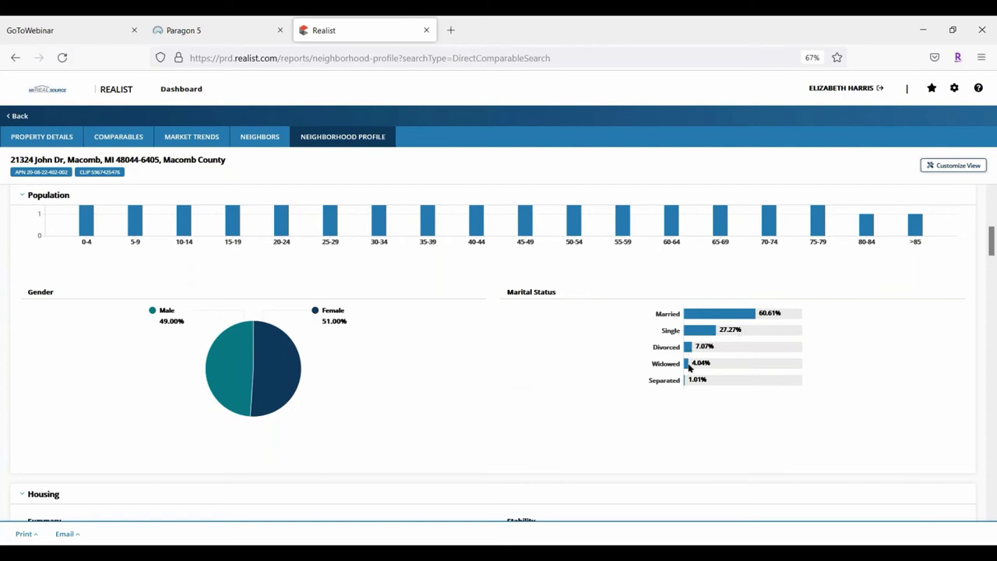
scroll(501, 352, "down", 4)
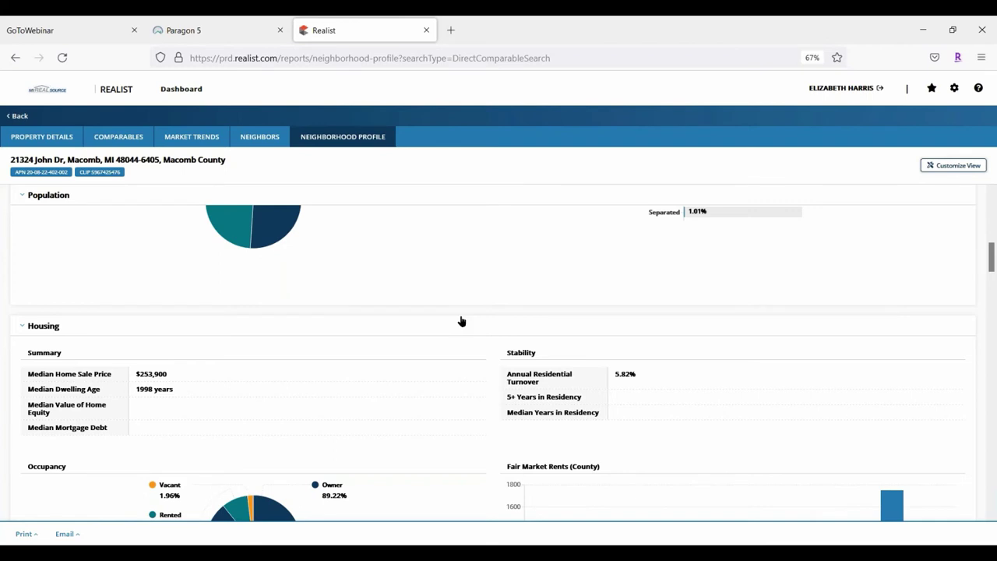
scroll(458, 318, "down", 1)
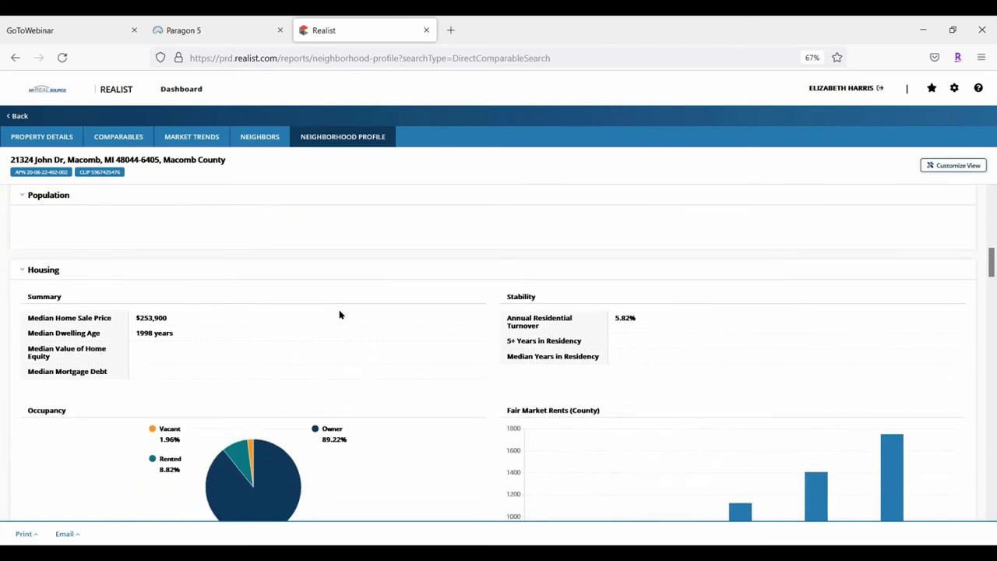
scroll(340, 310, "down", 1)
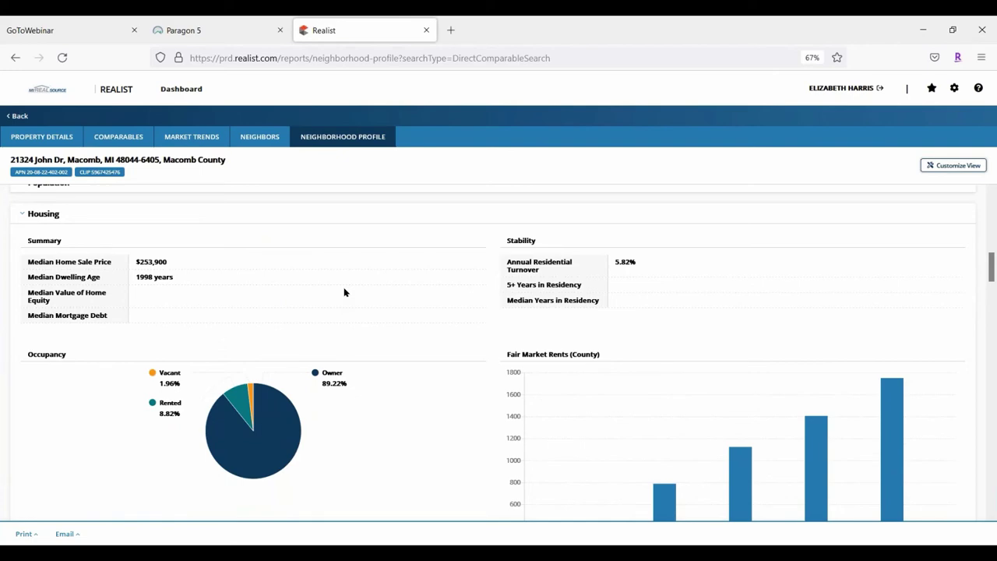
scroll(343, 290, "down", 3)
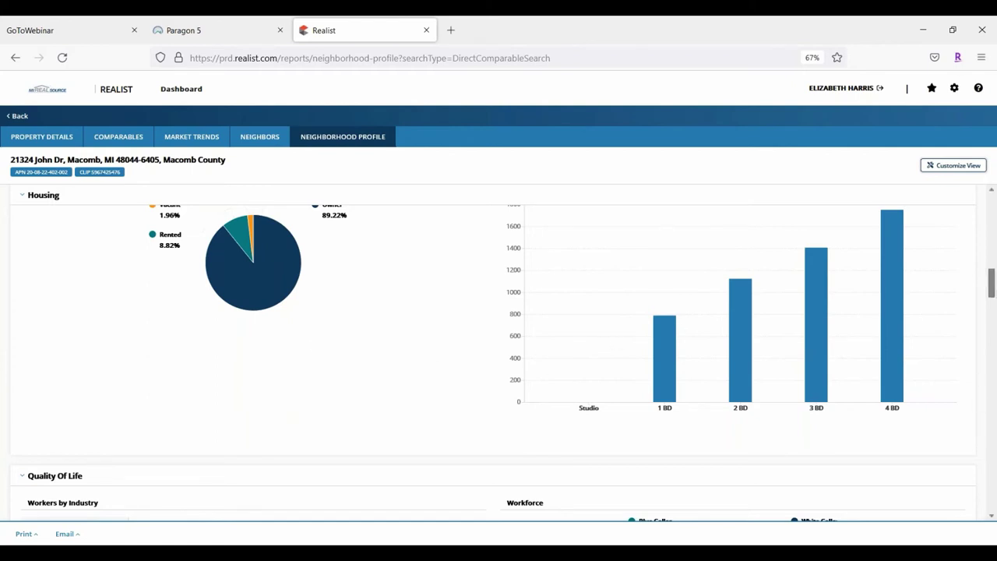
scroll(990, 271, "up", 2)
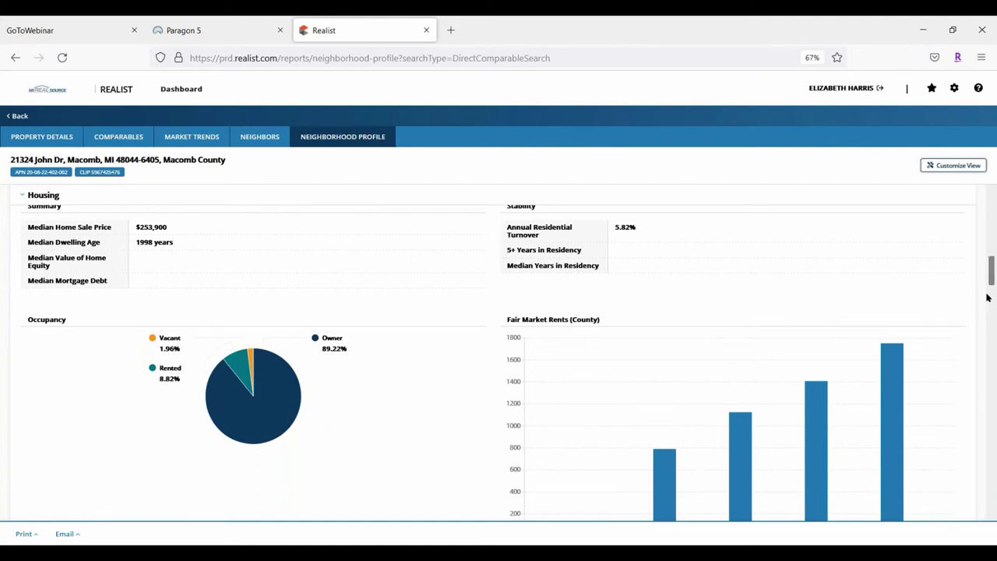
left_click_drag(991, 269, 992, 303)
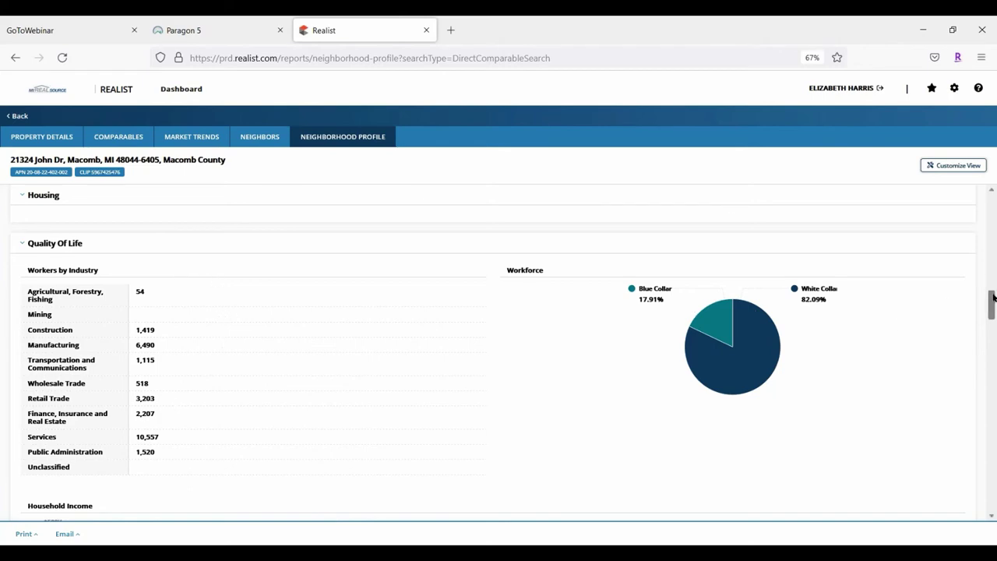
left_click_drag(990, 302, 994, 325)
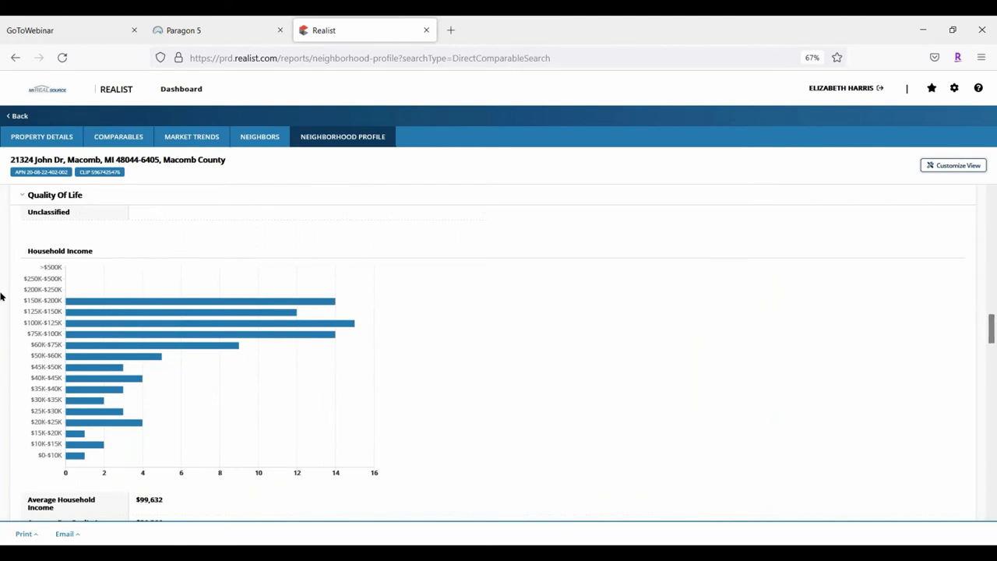
left_click_drag(993, 327, 992, 382)
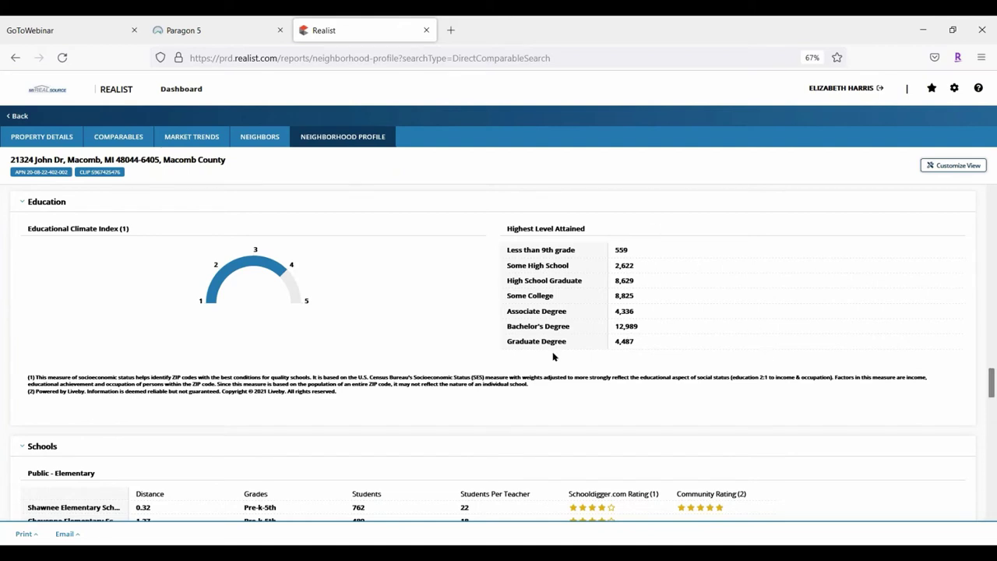
left_click_drag(993, 374, 993, 396)
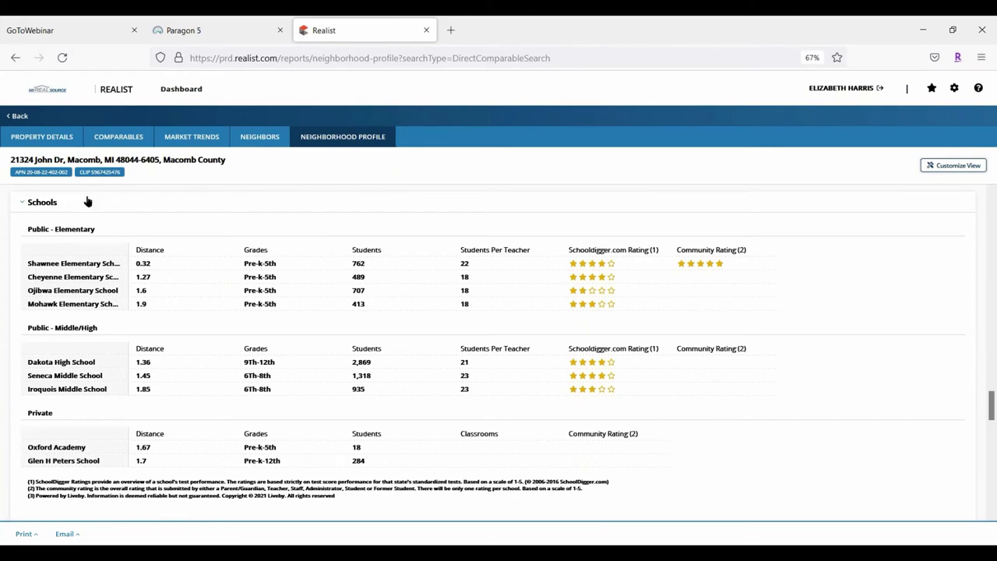
mouse_move(96, 304)
scroll(553, 301, "down", 5)
scroll(858, 305, "down", 3)
scroll(856, 302, "down", 3)
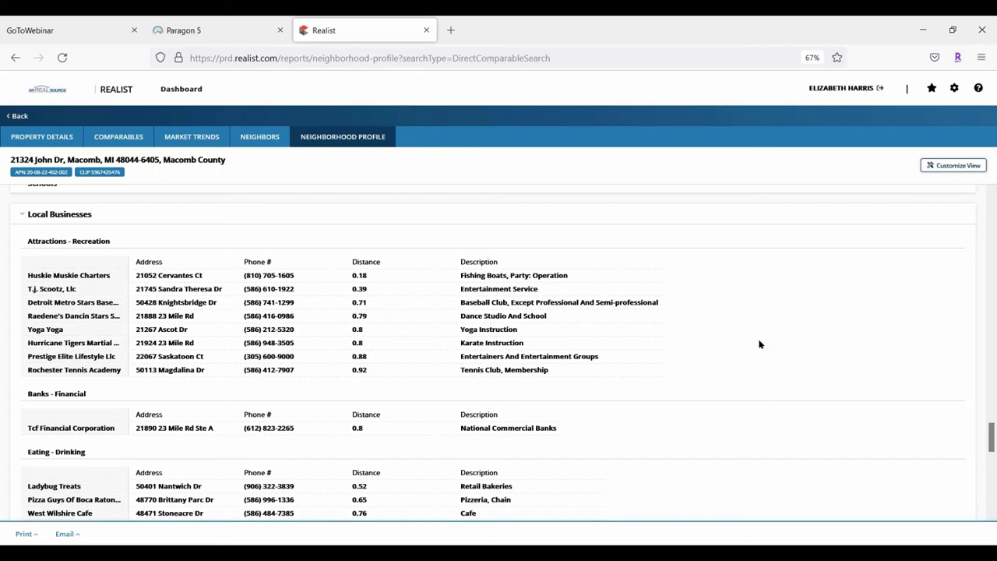
scroll(758, 343, "down", 15)
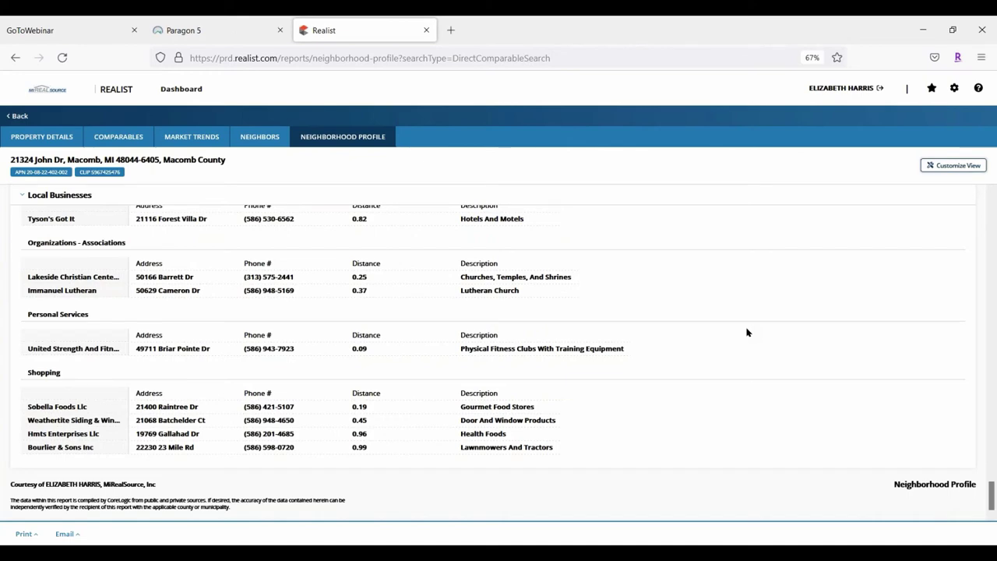
scroll(767, 335, "up", 15)
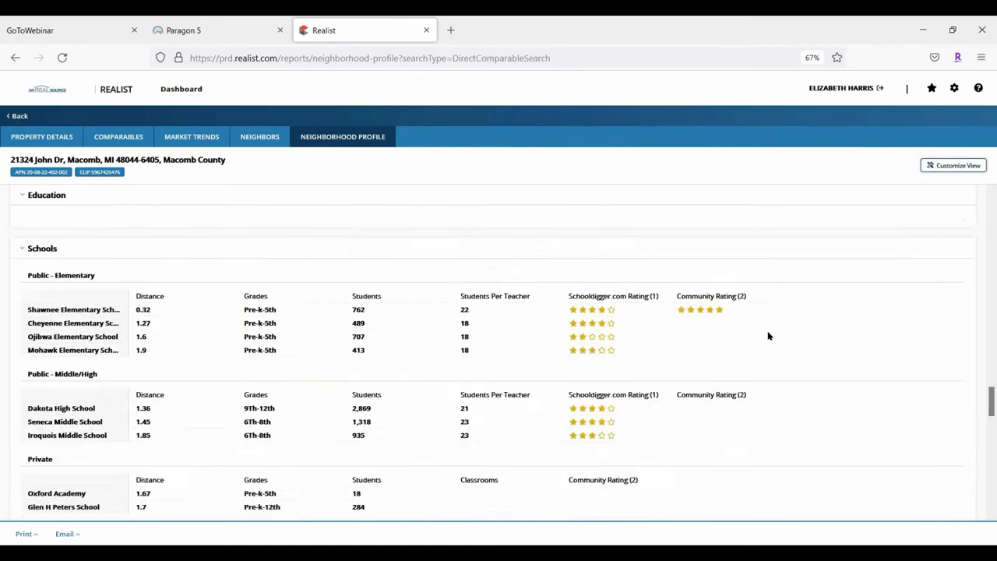
scroll(760, 323, "up", 10)
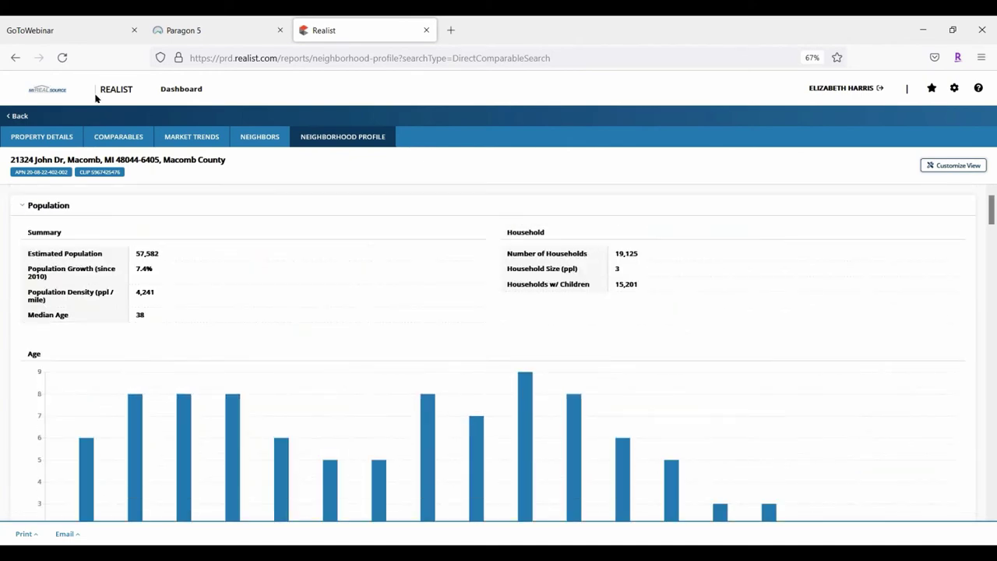
left_click(123, 137)
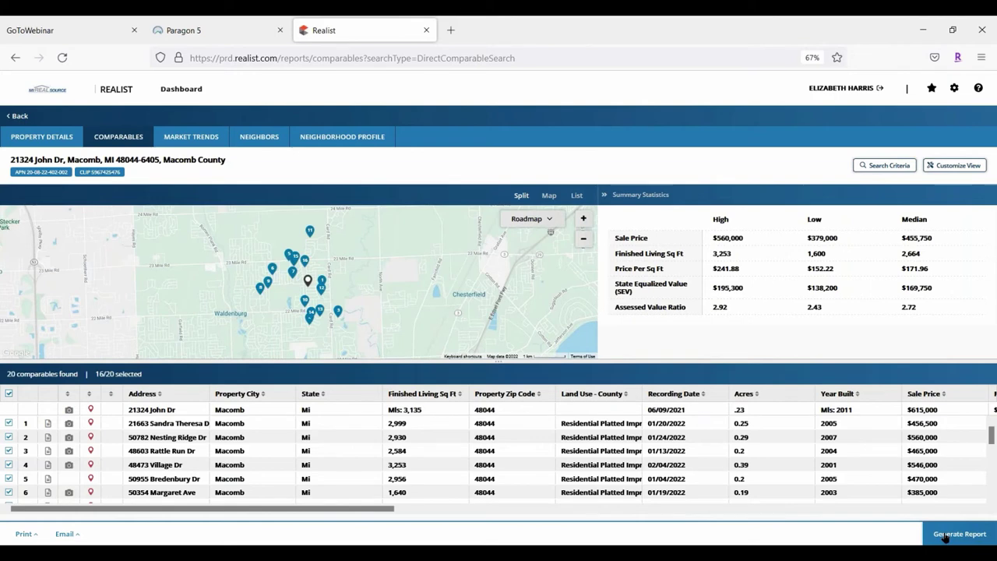
left_click(945, 537)
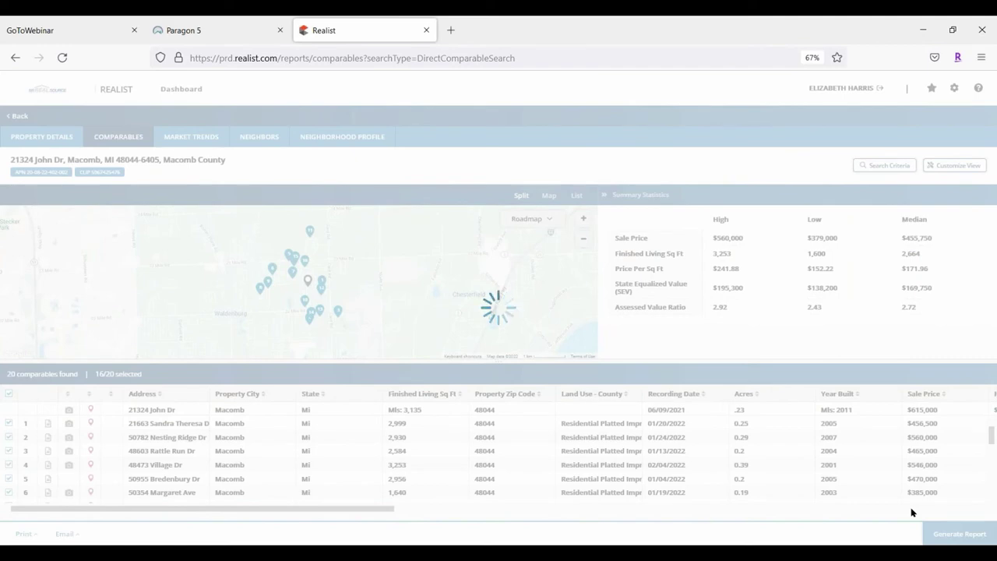
key("XF86MonBrightnessUp")
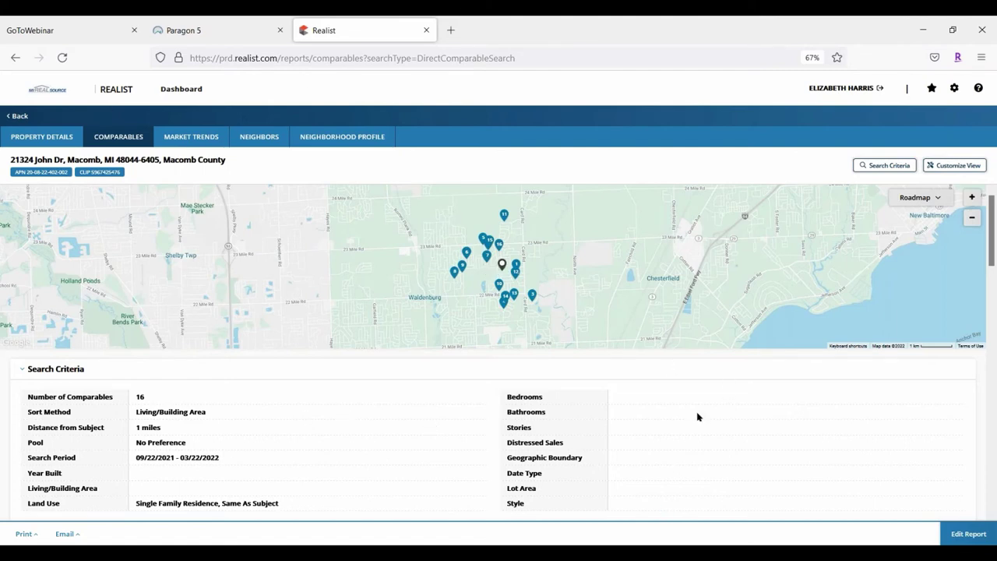
scroll(694, 407, "down", 3)
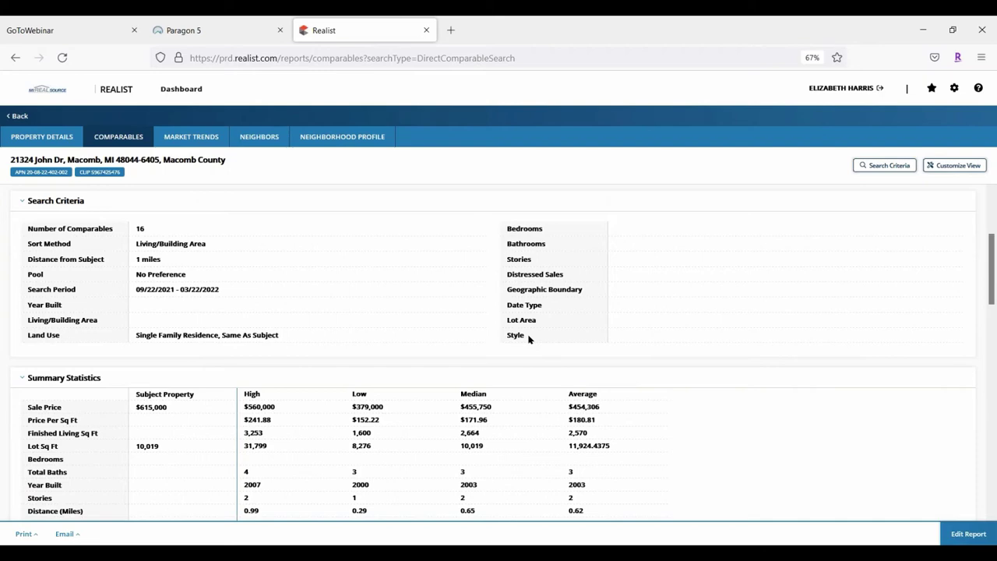
scroll(674, 343, "down", 3)
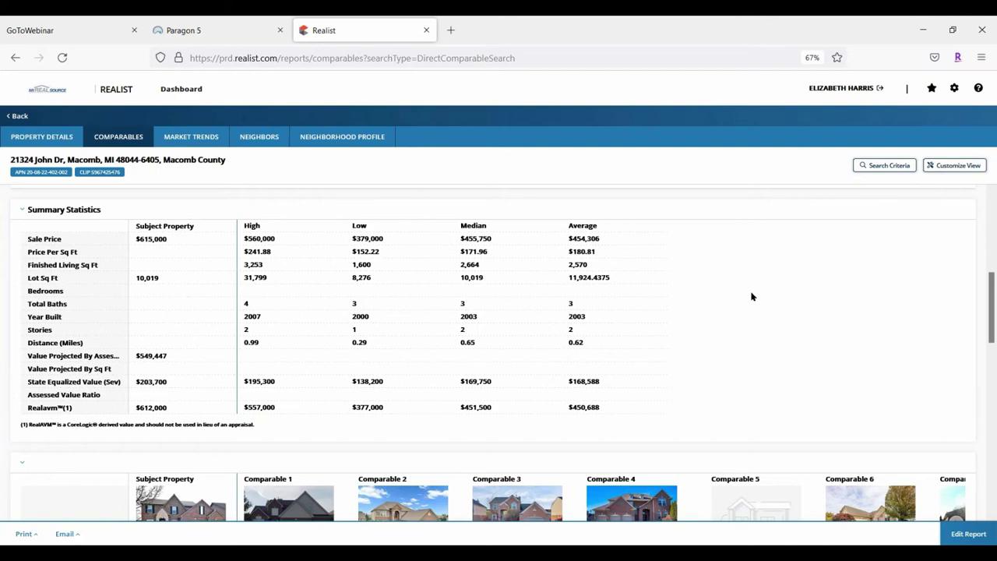
scroll(735, 290, "down", 1)
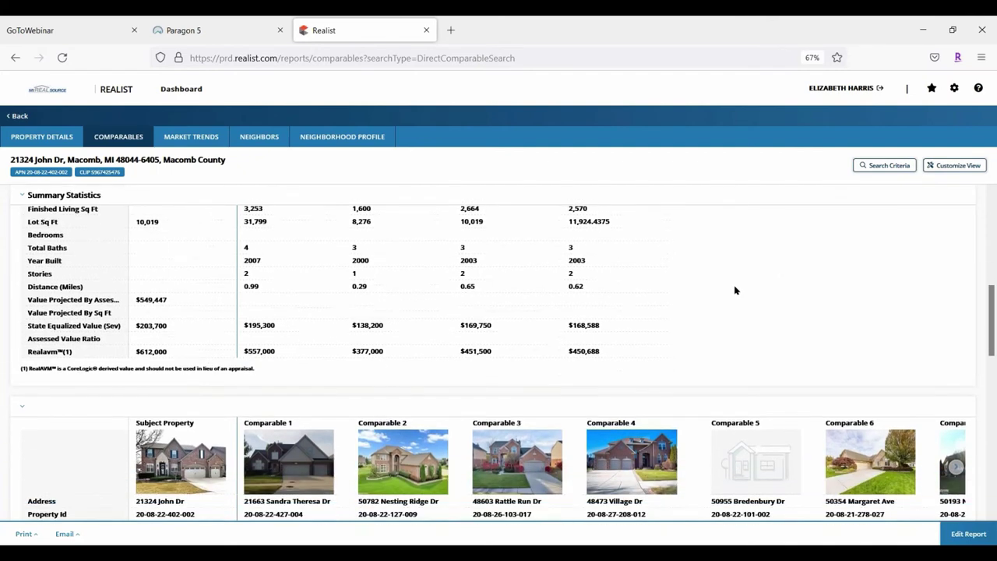
scroll(734, 289, "down", 4)
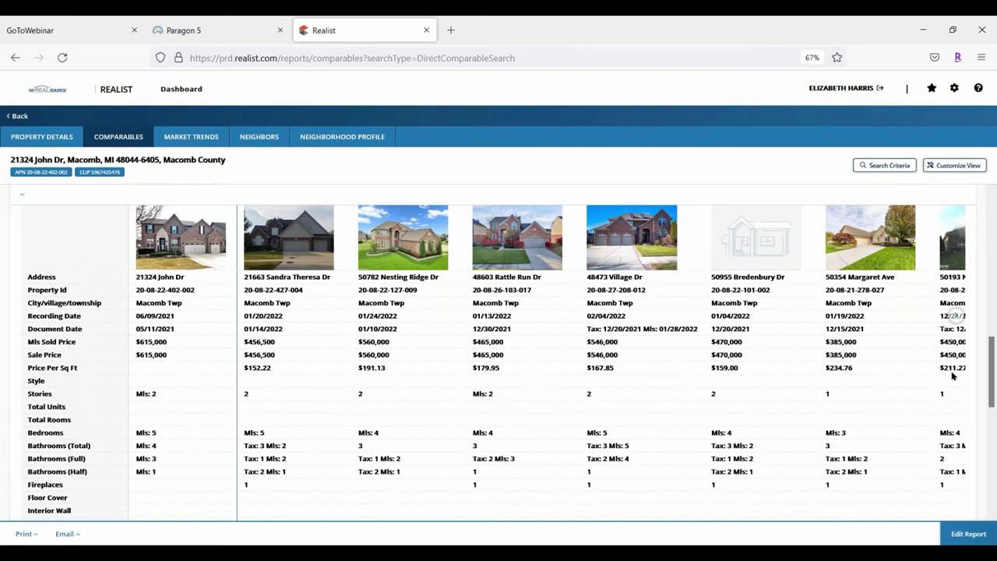
left_click(956, 315)
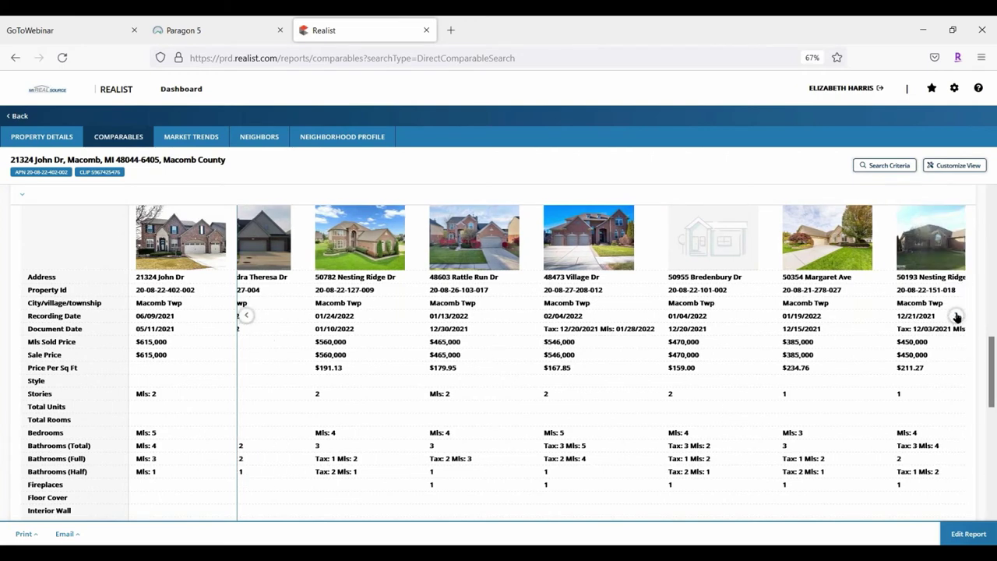
left_click(956, 315)
left_click(956, 315)
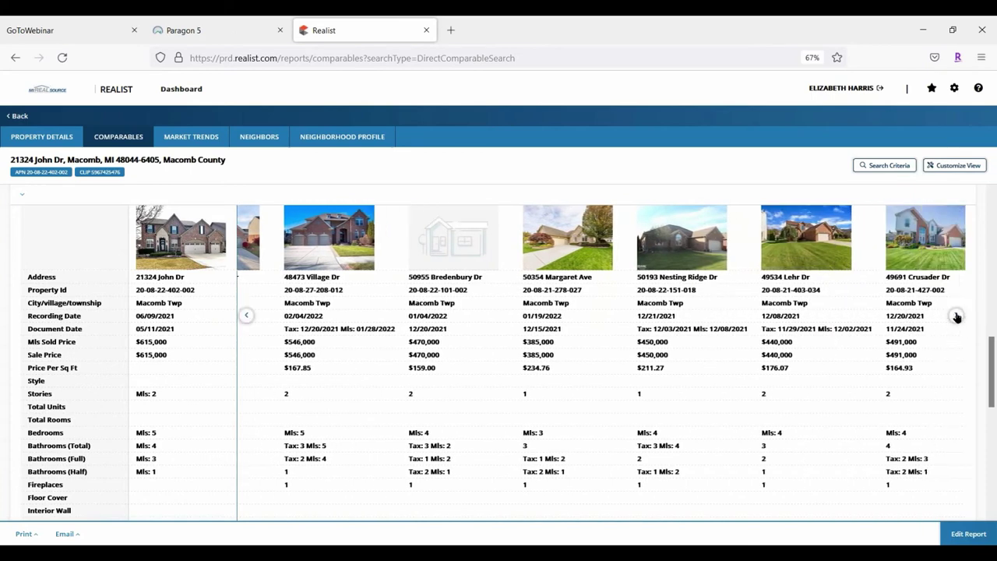
left_click(956, 316)
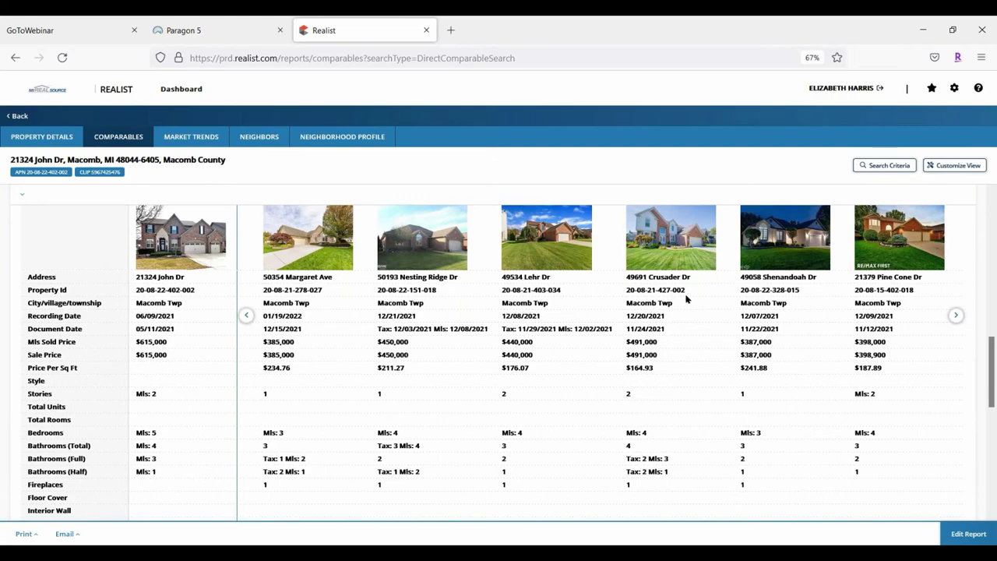
scroll(685, 300, "down", 10)
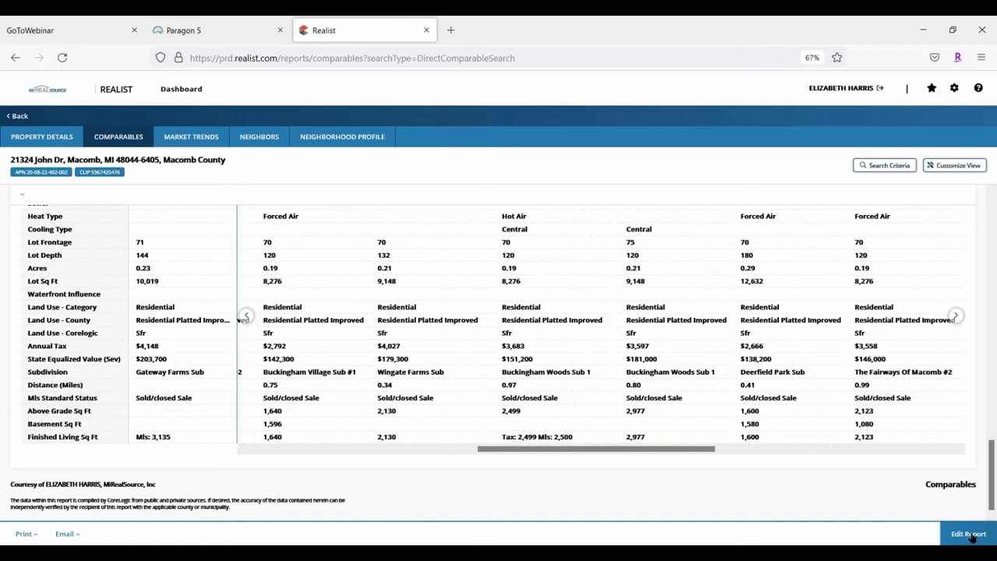
scroll(472, 407, "up", 5)
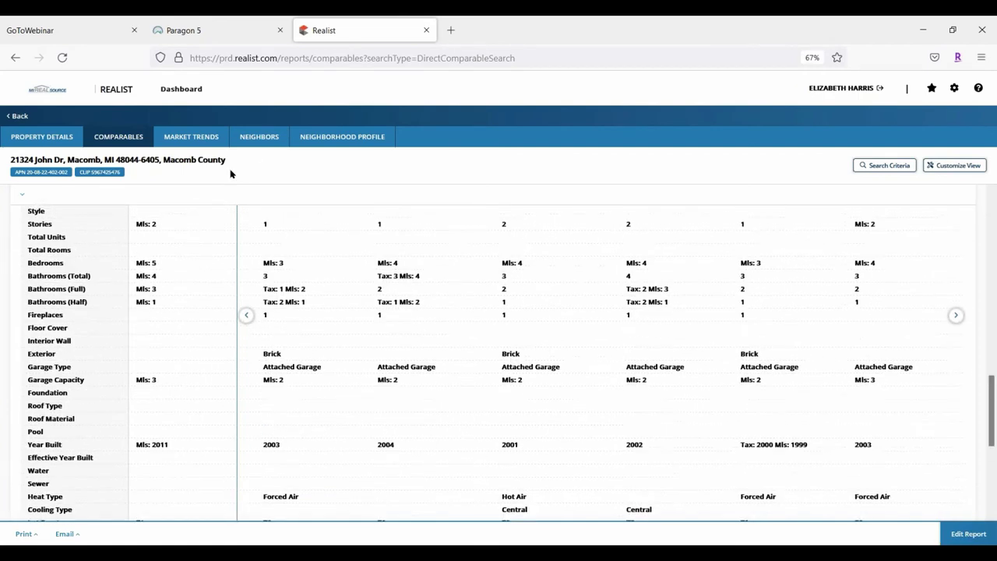
Scroll through the Market Trends charts, view Neighbors and Neighborhood Profile, and return to Comparables
left_click(194, 137)
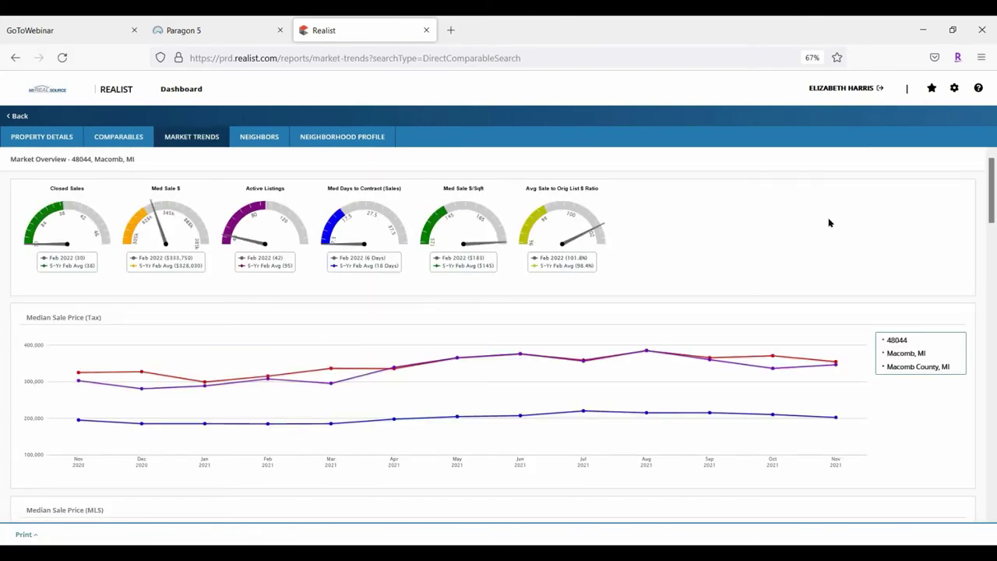
scroll(829, 223, "down", 15)
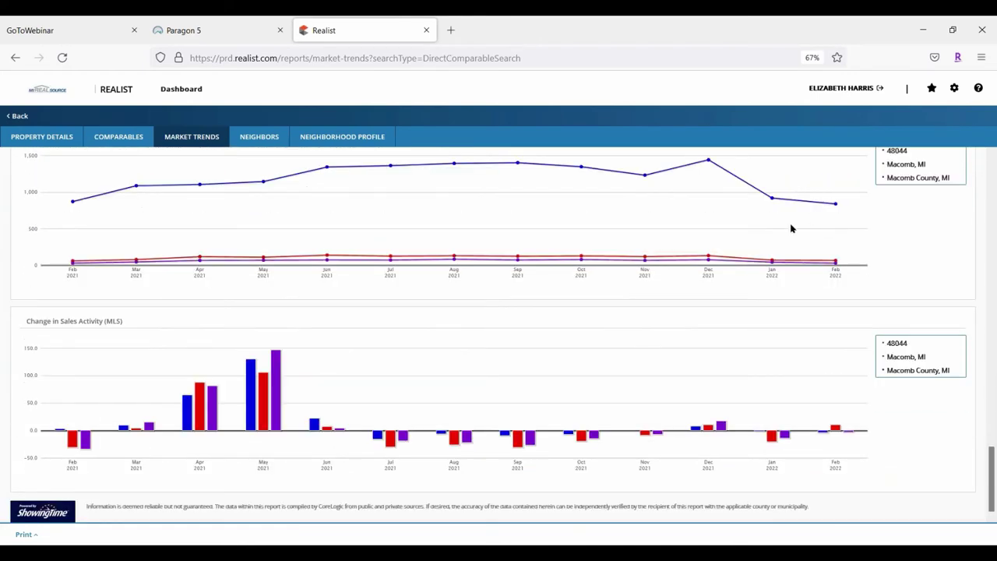
scroll(174, 221, "up", 1)
scroll(174, 221, "up", 3)
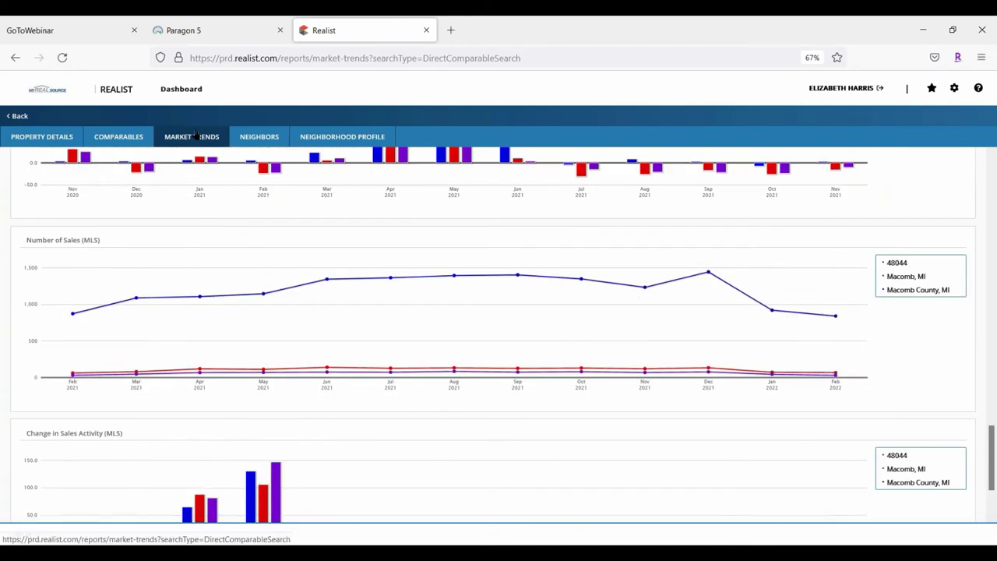
left_click(265, 136)
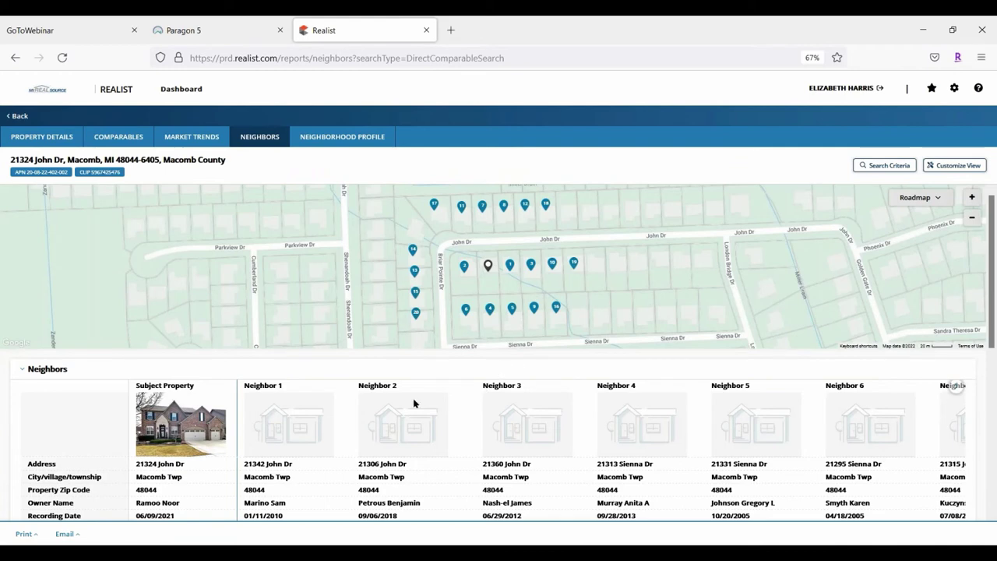
left_click(329, 131)
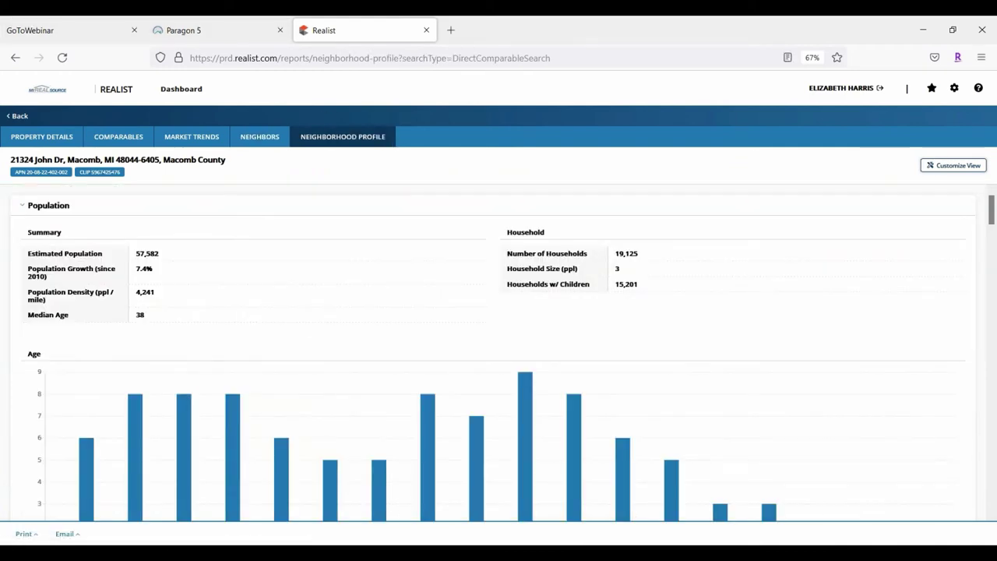
left_click(100, 140)
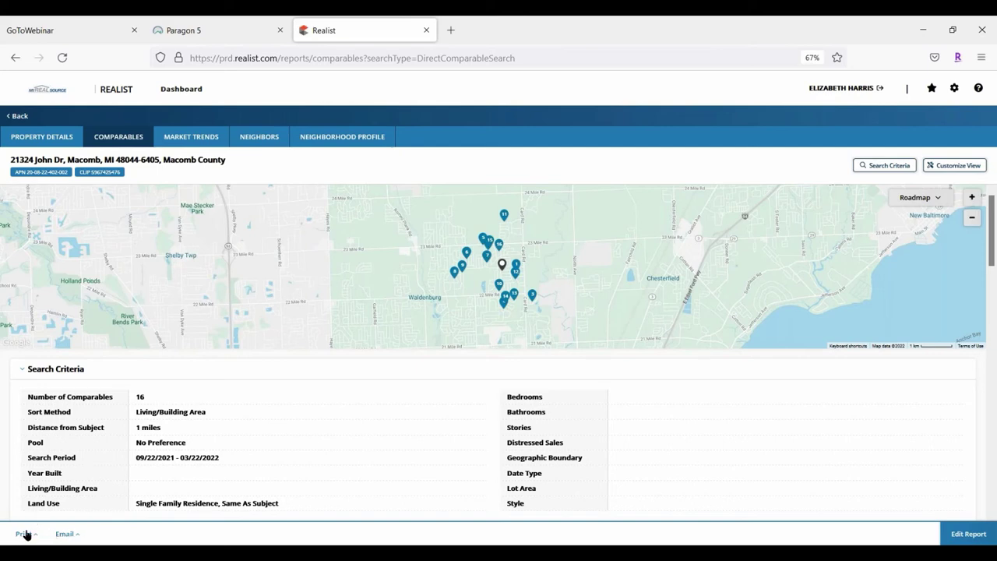
Print a customized PDF that adds the Comparables, Neighborhood Profile and Neighbors reports
left_click(23, 534)
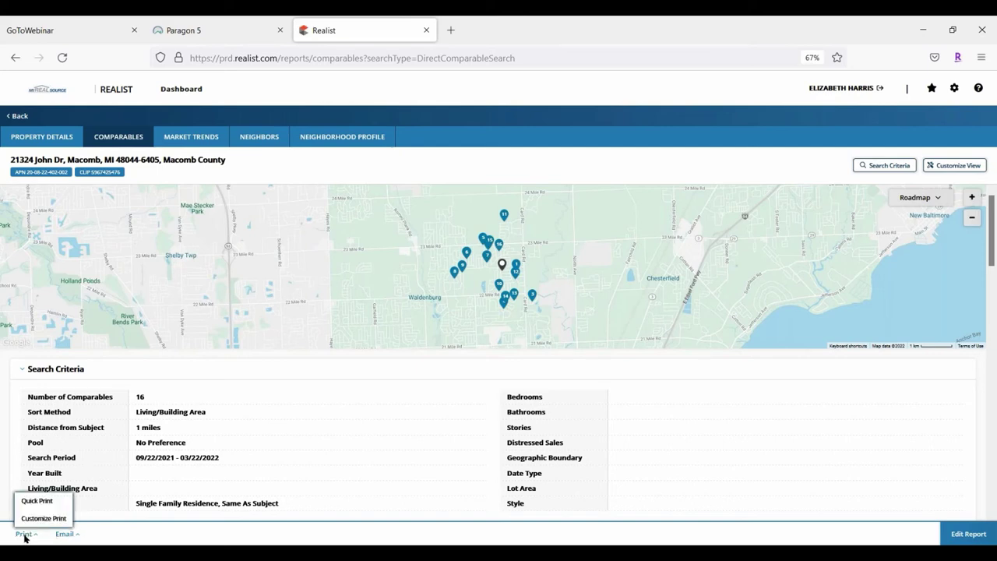
left_click(35, 517)
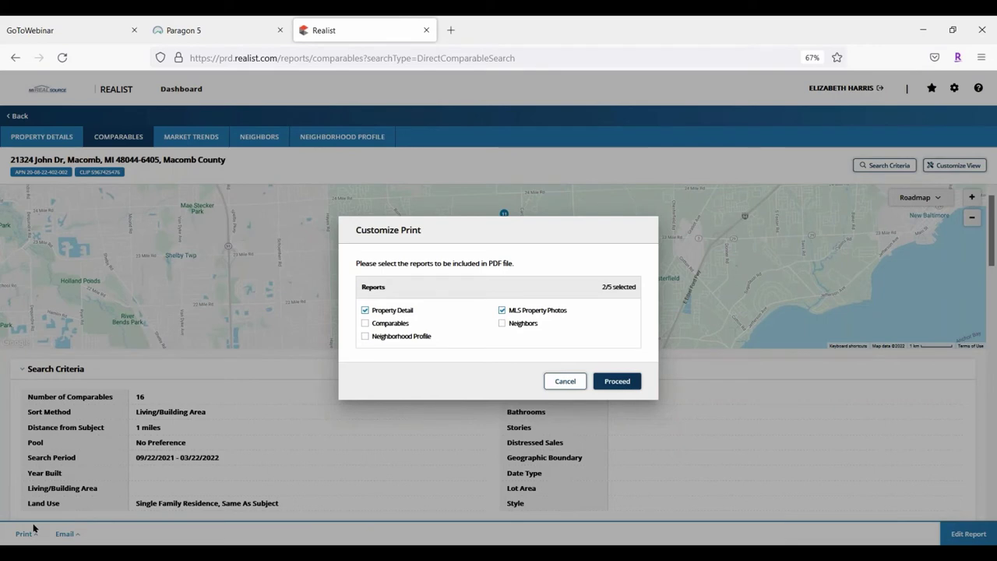
left_click(365, 323)
left_click(366, 337)
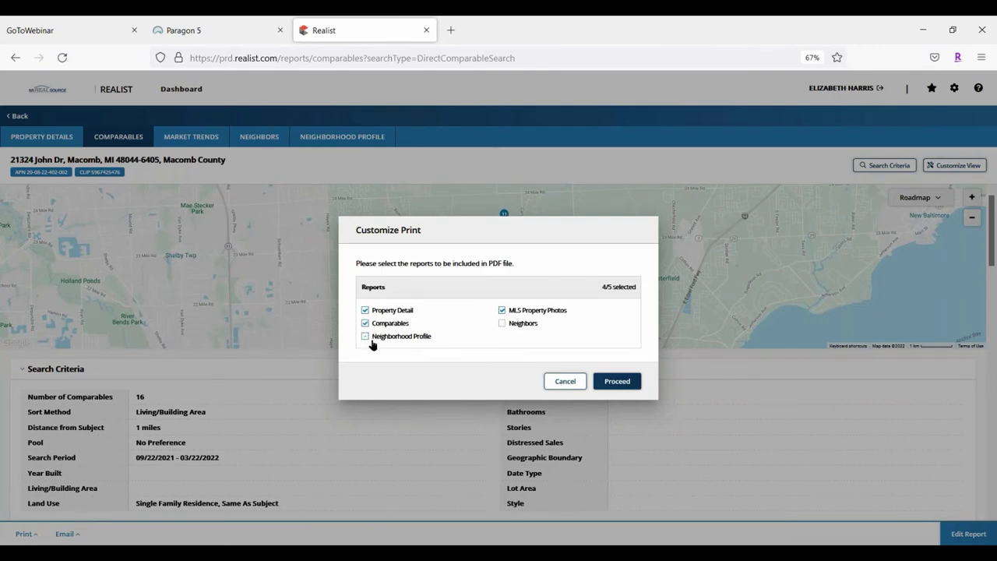
left_click(502, 323)
left_click(634, 381)
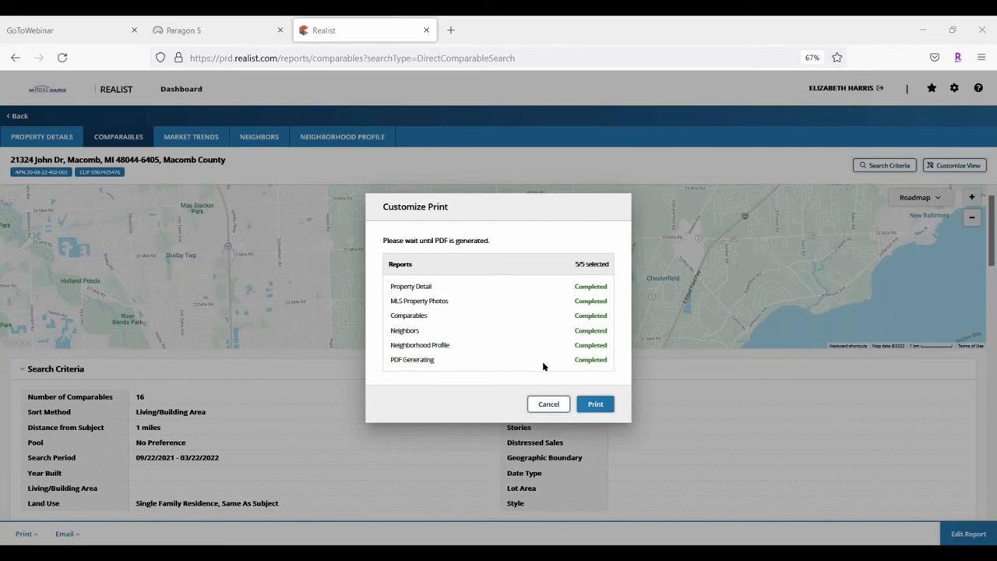
left_click(595, 405)
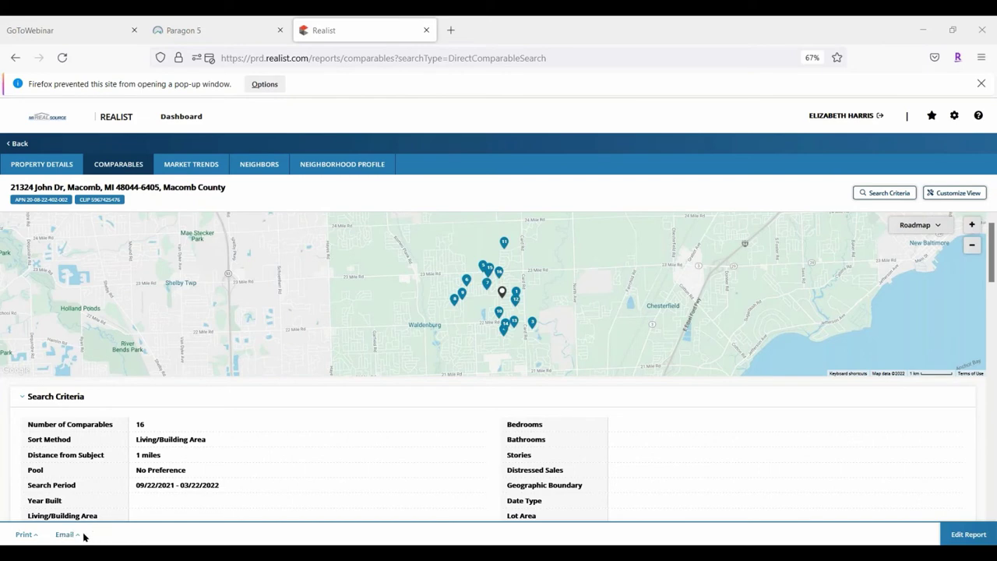
Generate one PDF of all five selected reports through Customize Email and attach it to a new email
left_click(74, 537)
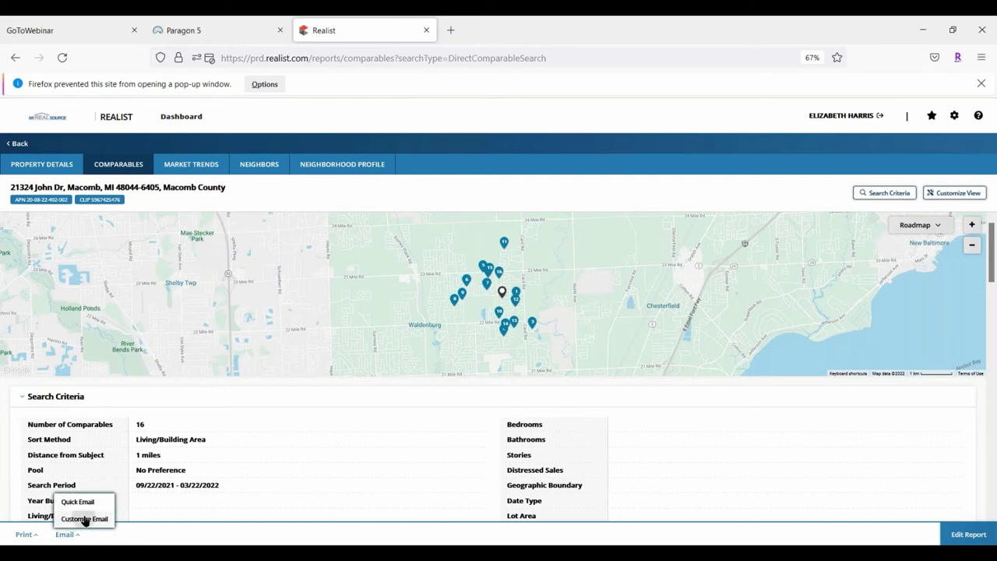
left_click(84, 518)
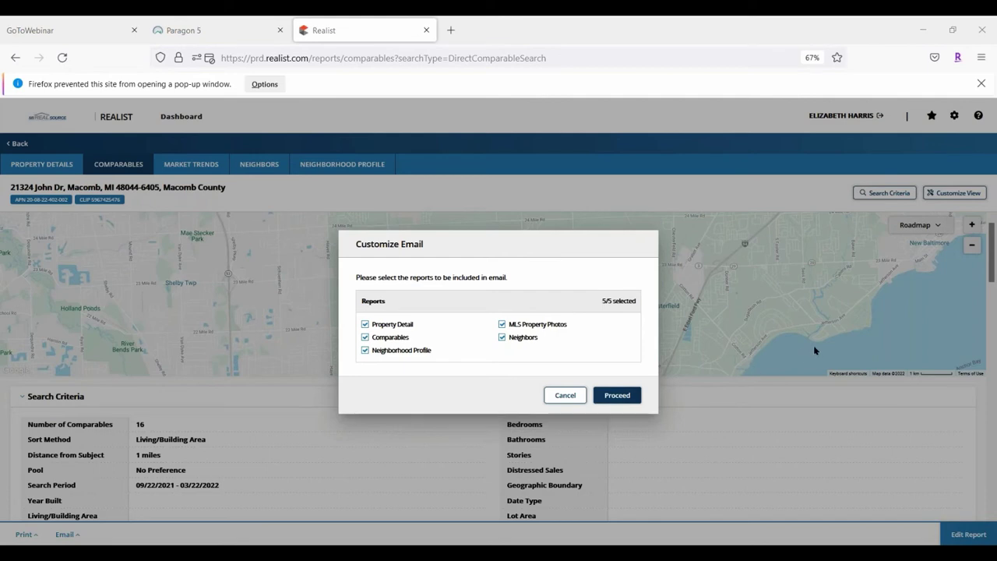
left_click(601, 397)
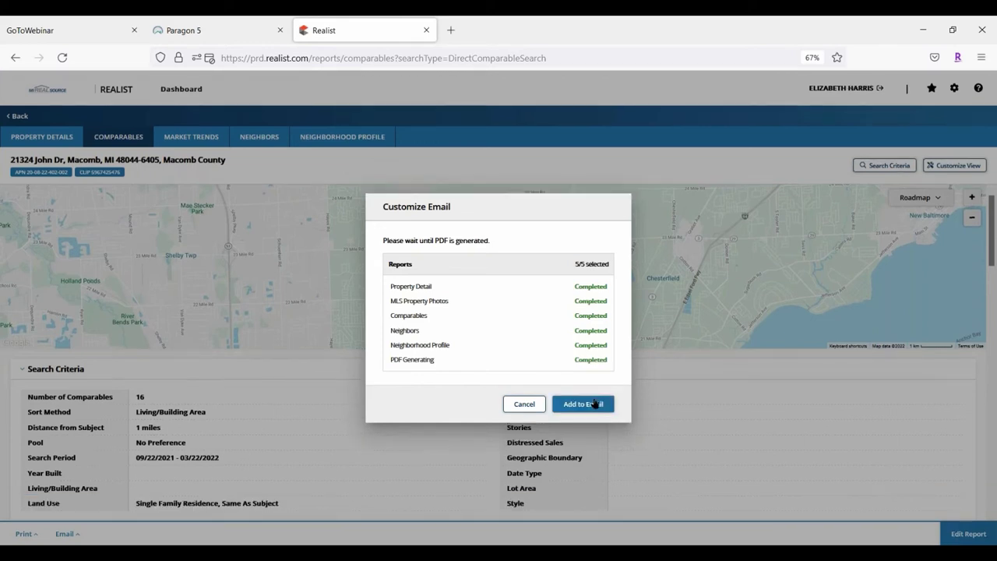
left_click(599, 391)
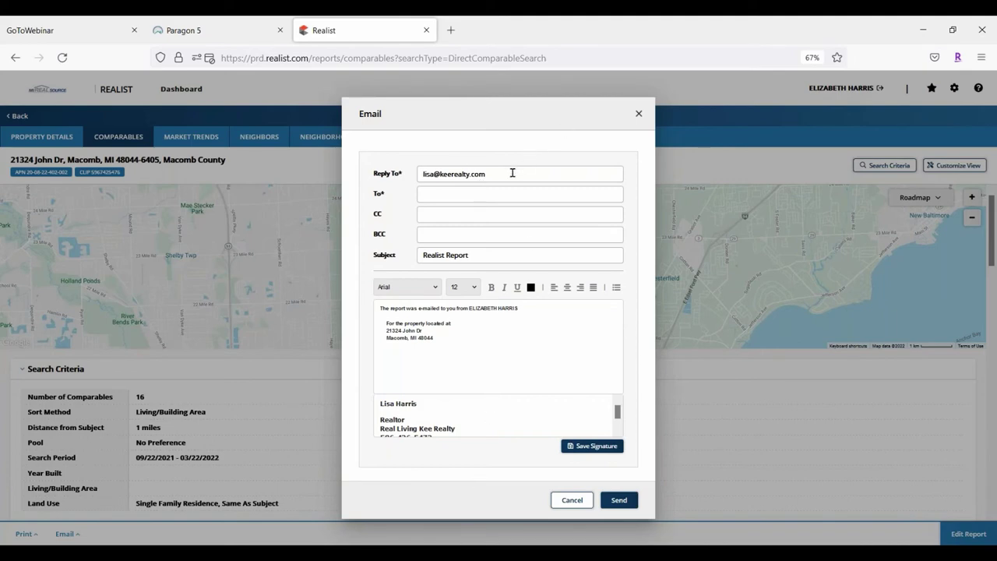
Enter the recipient's e-mail address in the To field of the 'Realist Report' email
left_click(440, 193)
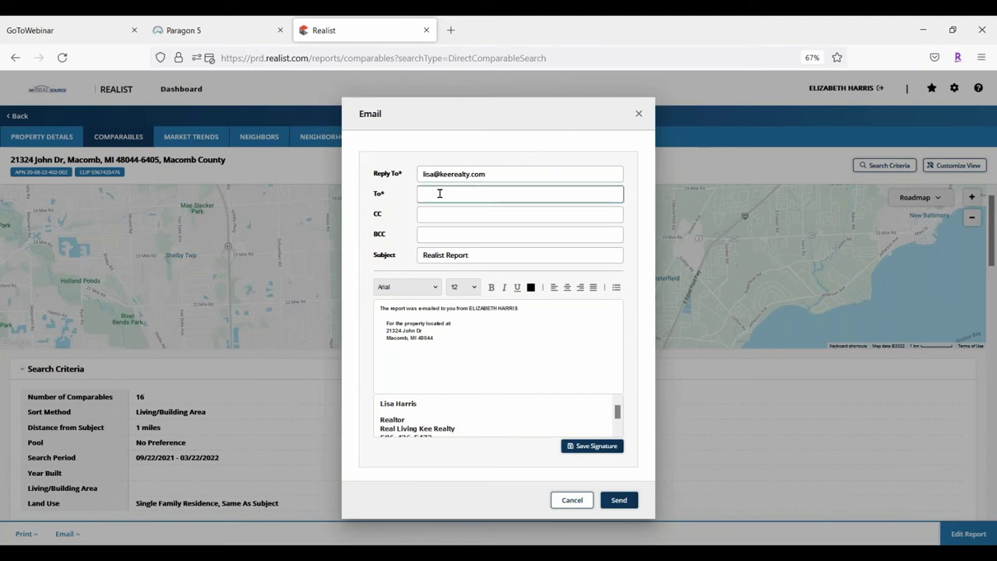
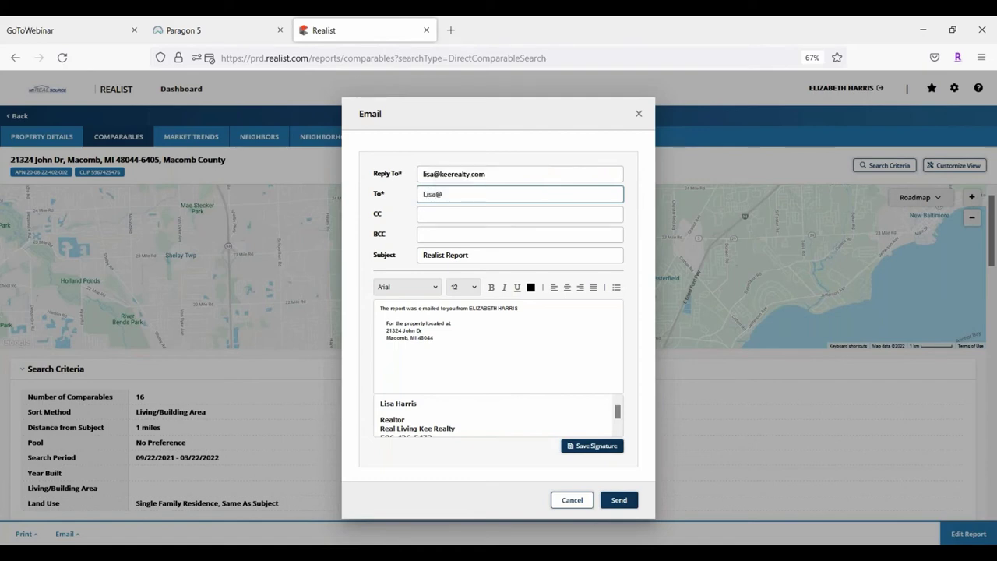
key("Tab")
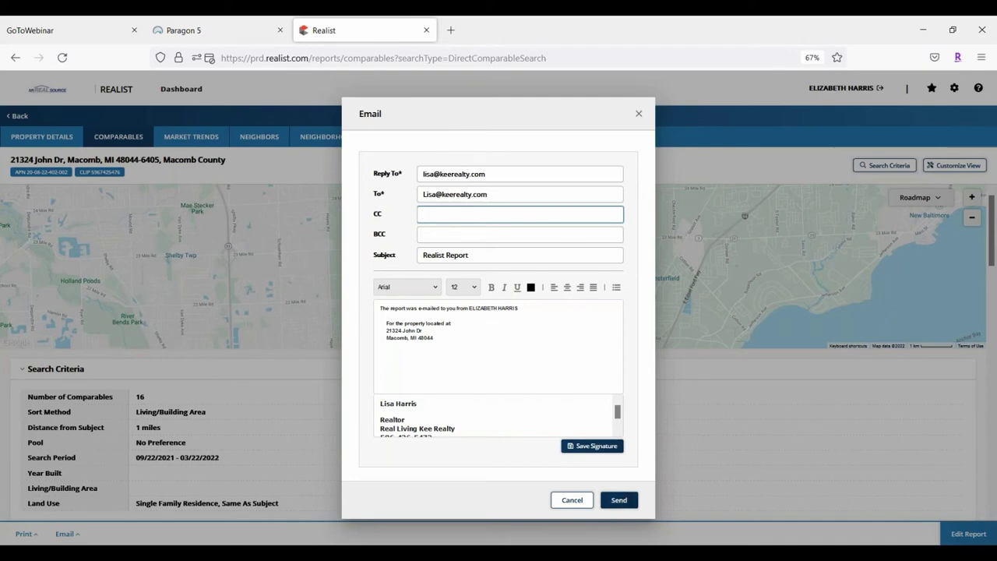
Email the comparables report, attempt a Quick Print PDF, and close the failed PDF tab
left_click(618, 499)
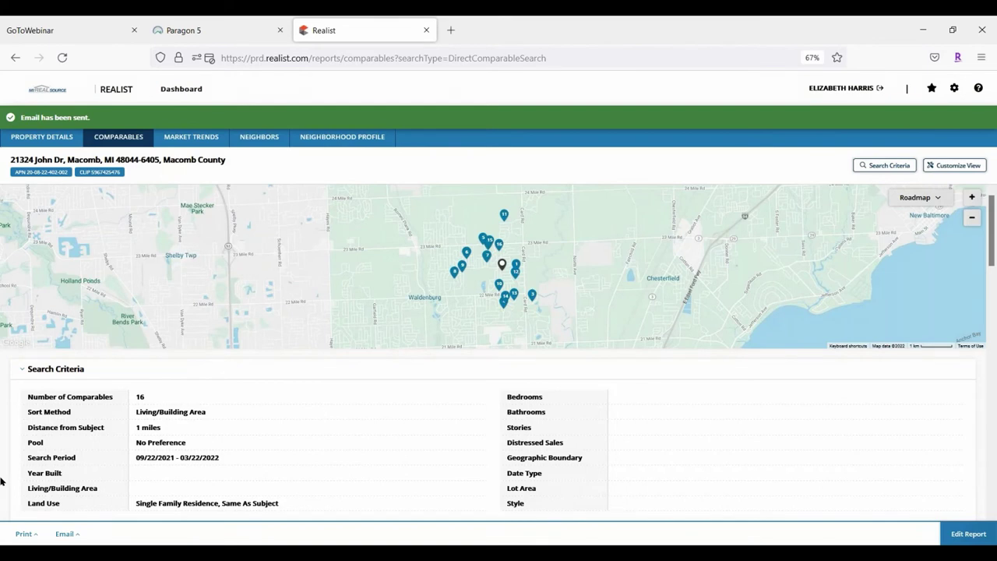
left_click(25, 534)
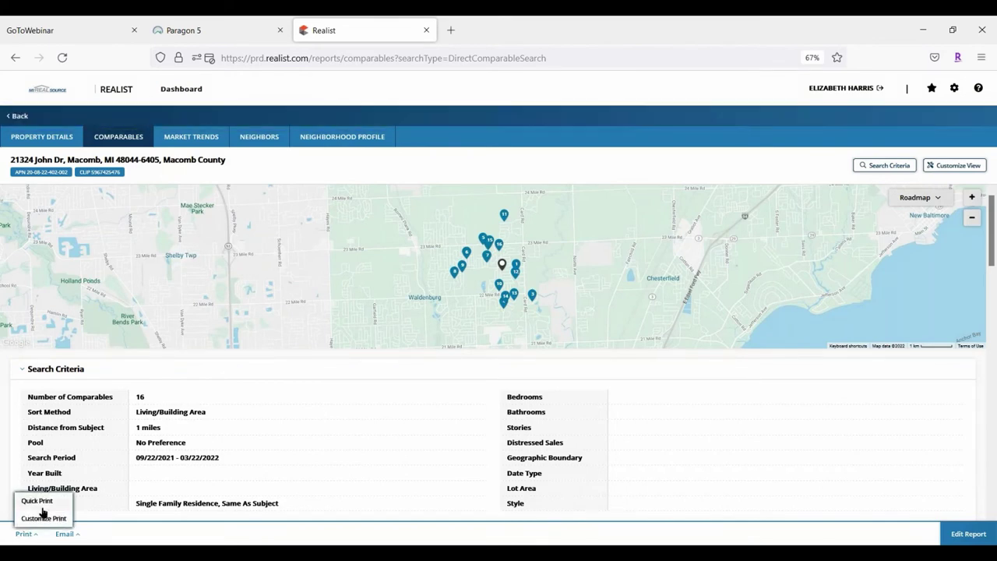
left_click(38, 499)
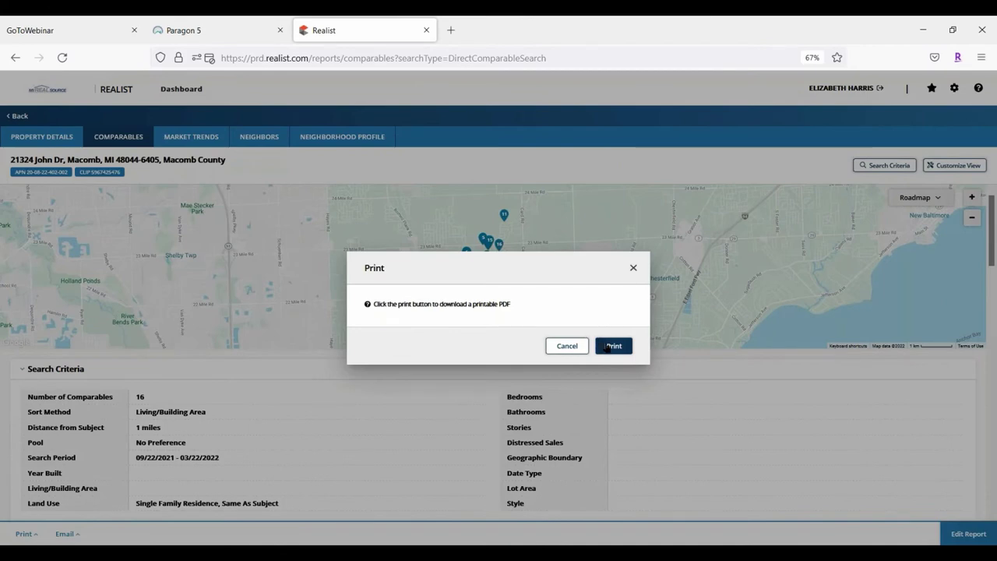
left_click(609, 346)
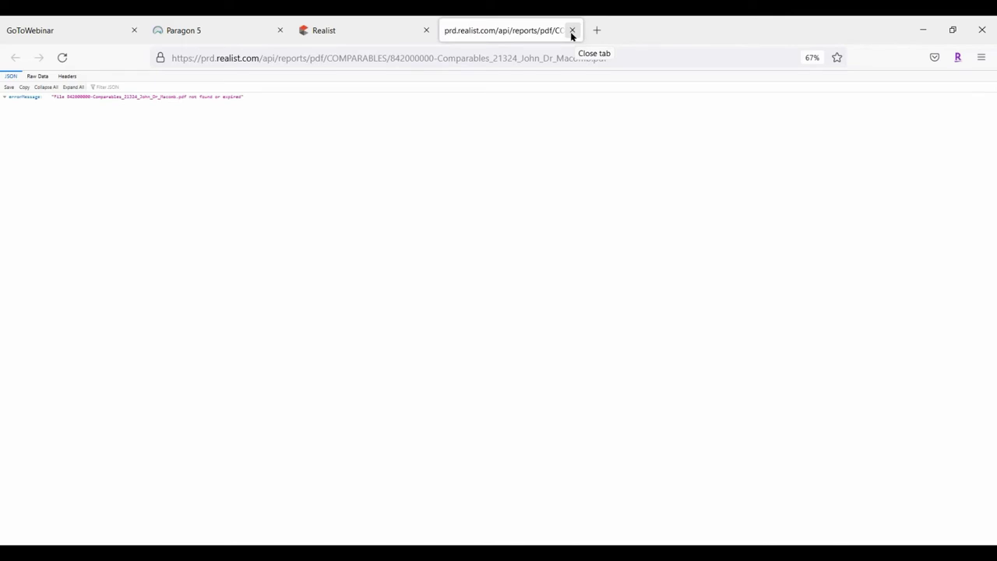
left_click(572, 31)
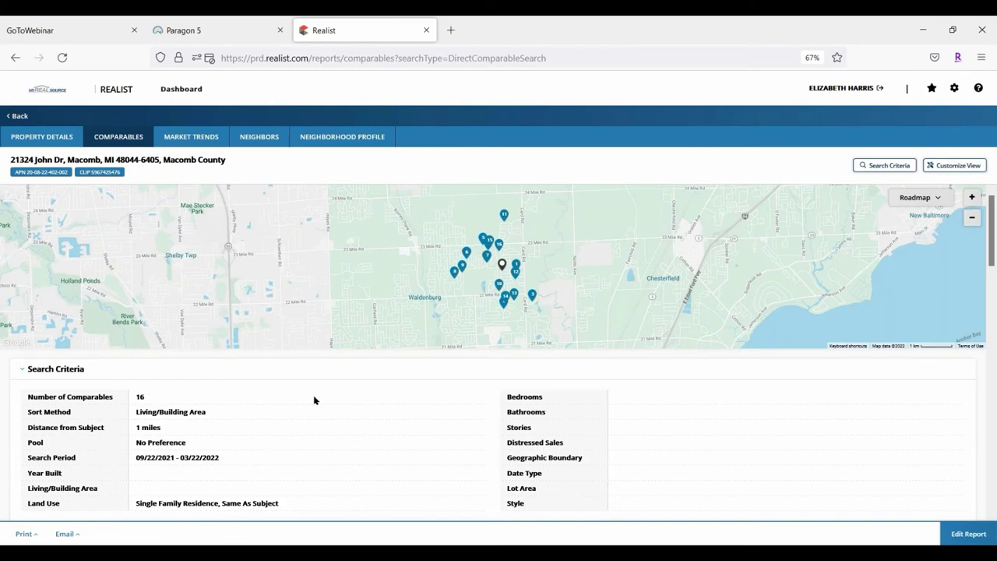
left_click(254, 30)
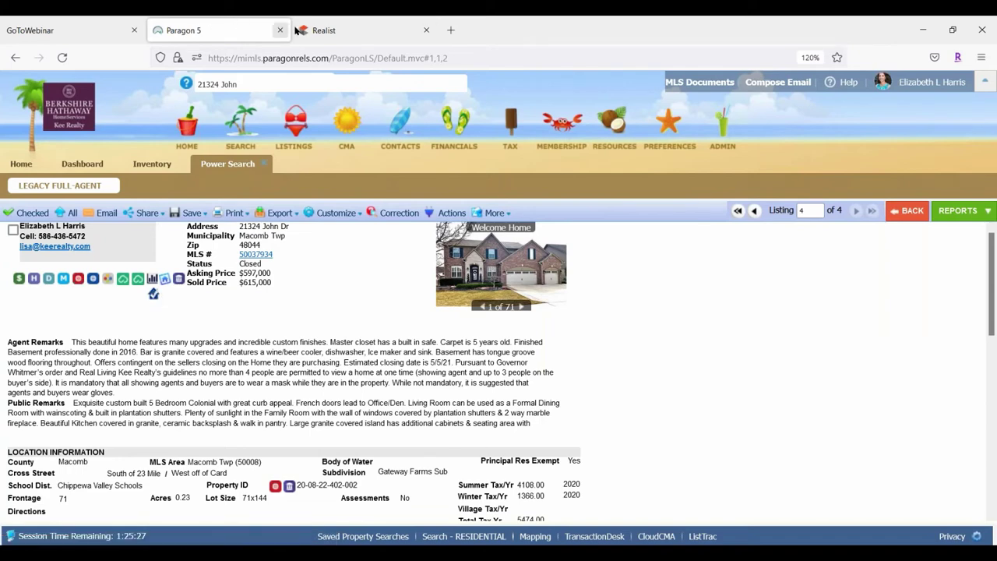
left_click(339, 30)
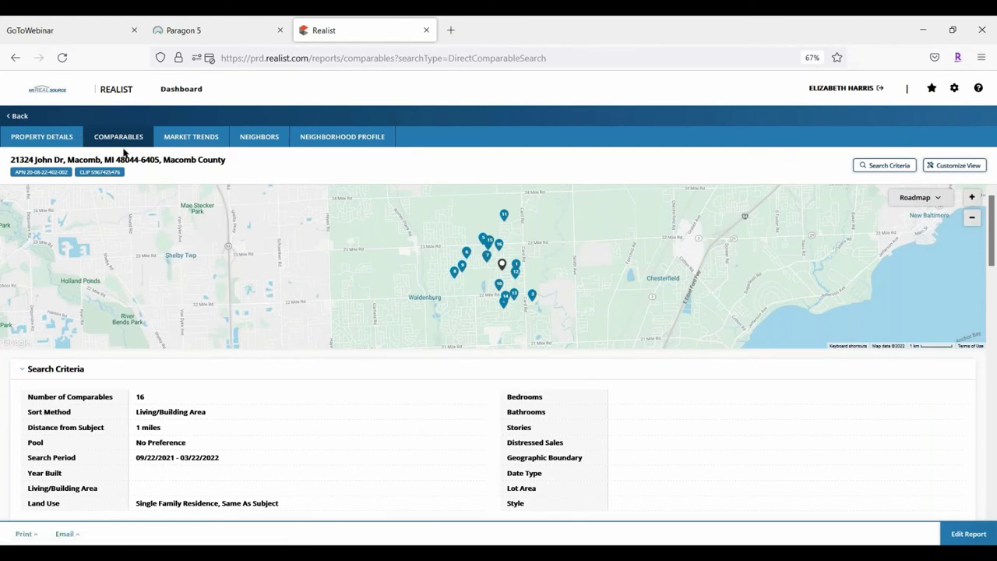
left_click(956, 534)
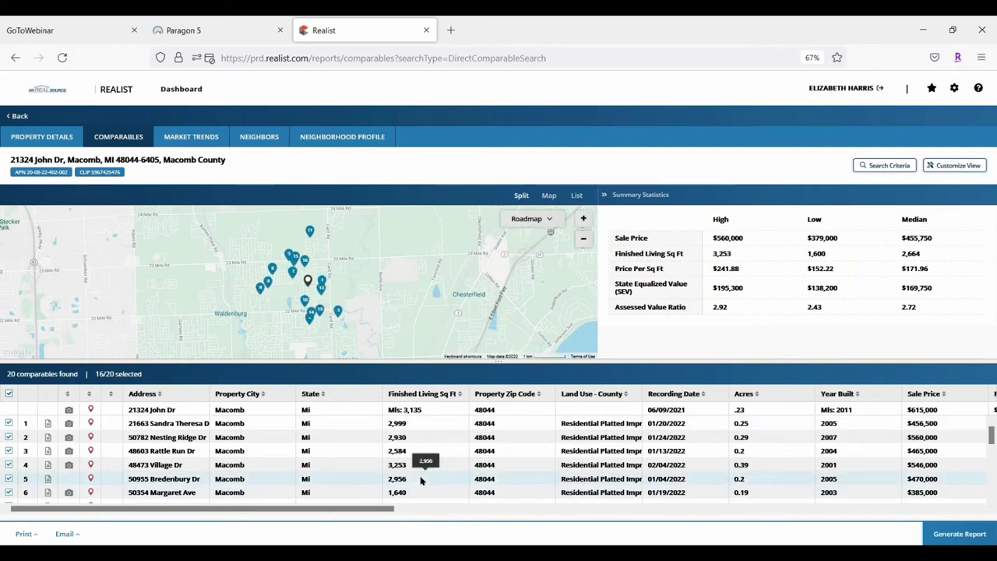
left_click(958, 534)
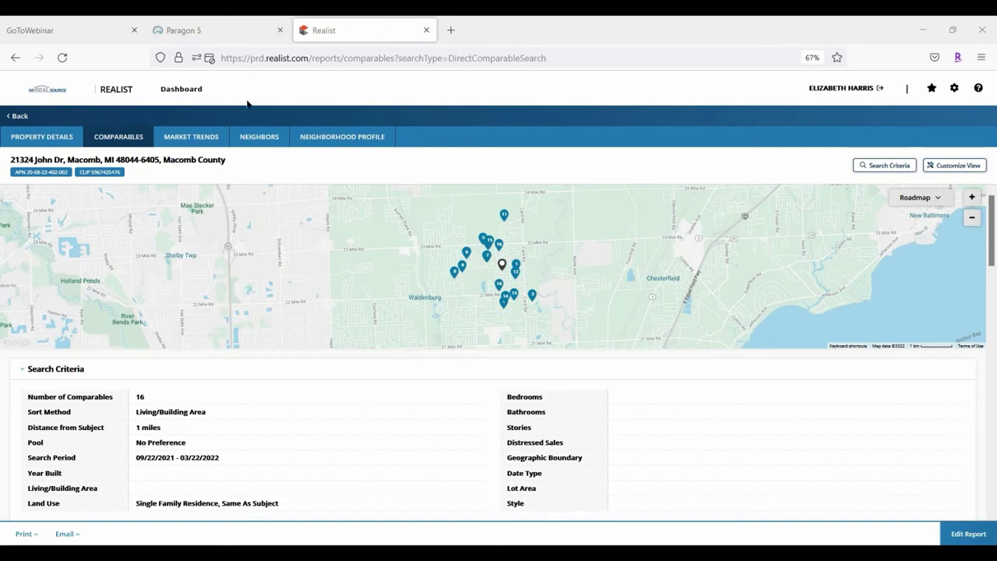
Close the old Realist report tab and launch Realist - Tax Search from Paragon 5's TAX menu
left_click(426, 31)
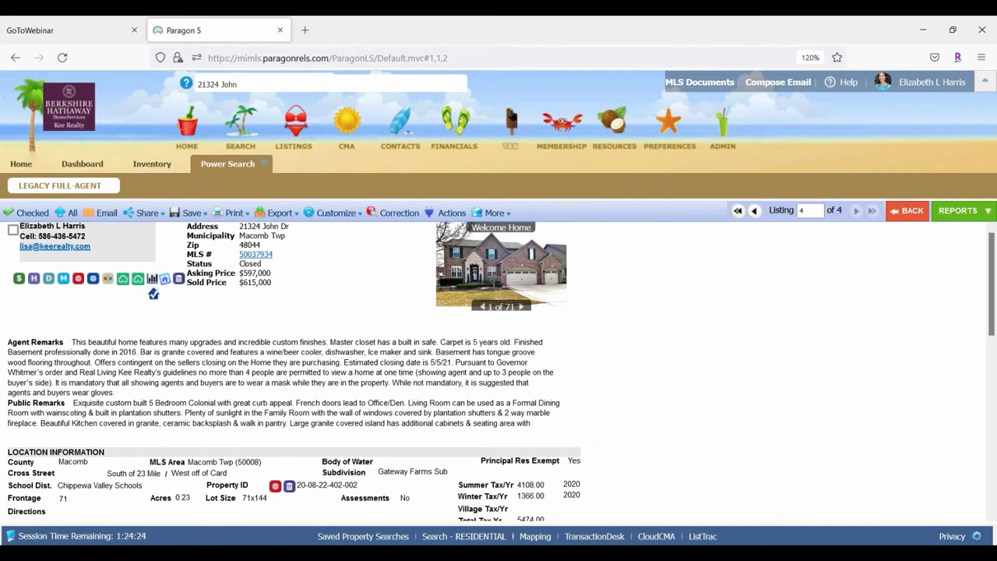
left_click(512, 117)
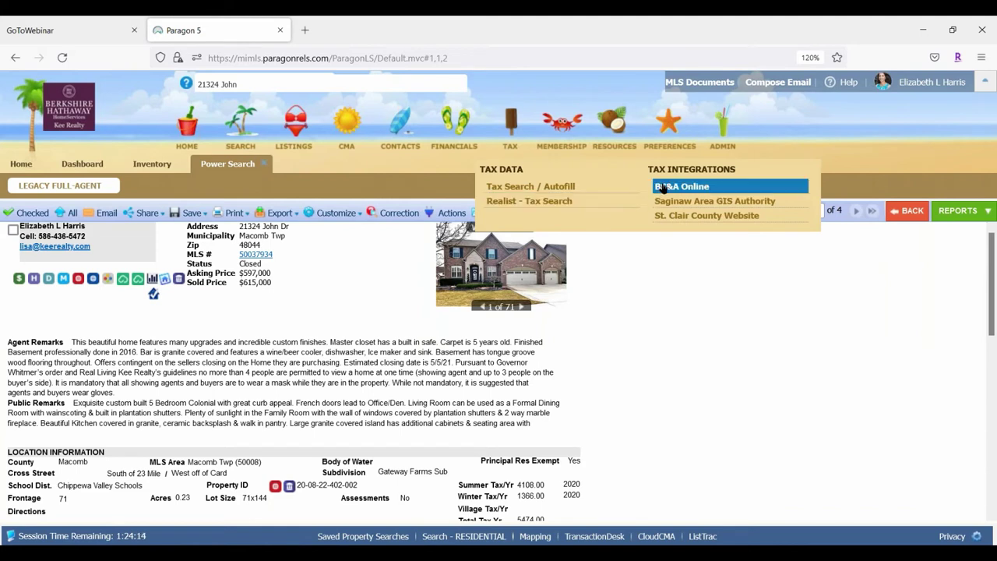
left_click(566, 202)
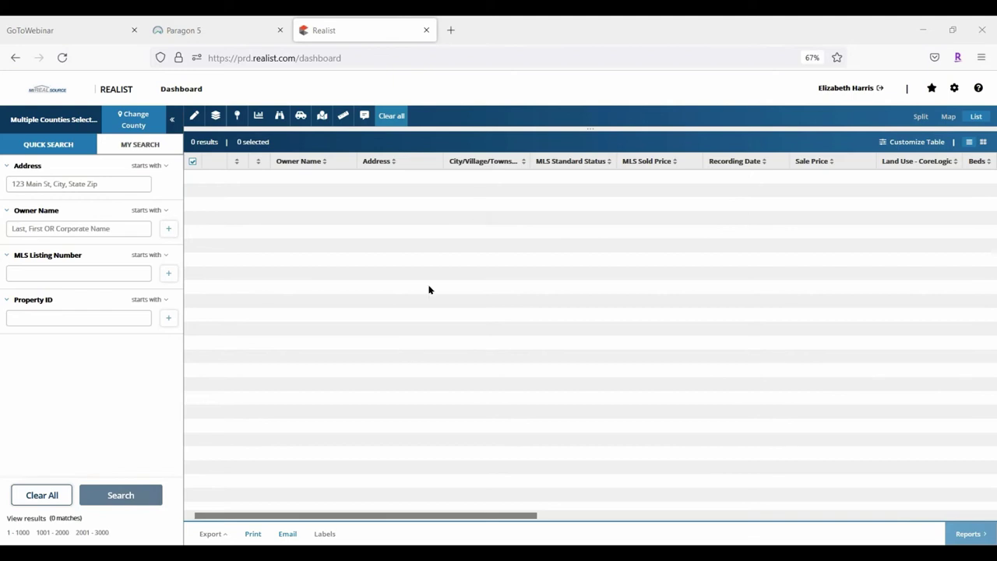
Switch the dashboard to Split view, zoom the page in, and open Change County
left_click(921, 117)
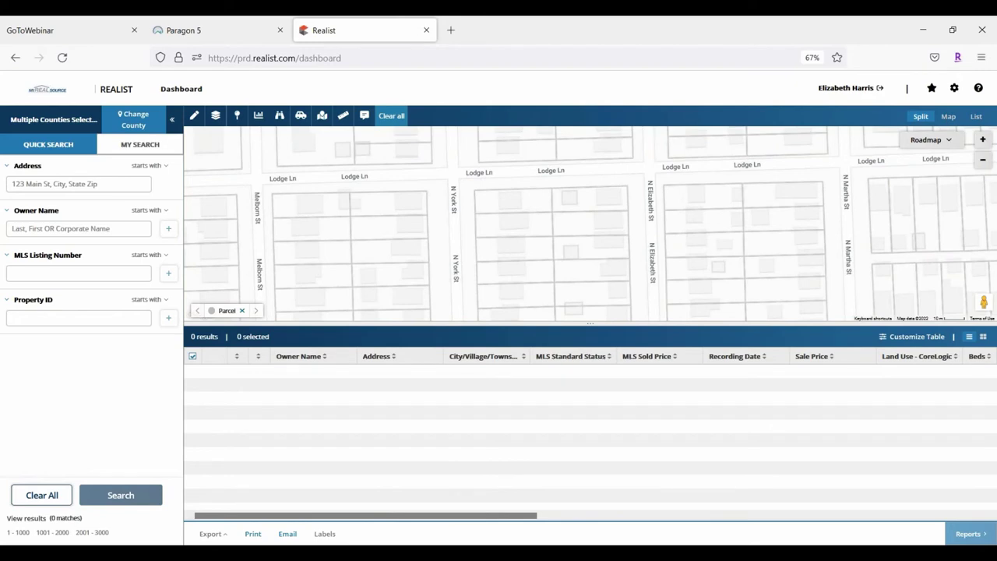
key("ctrl+plus")
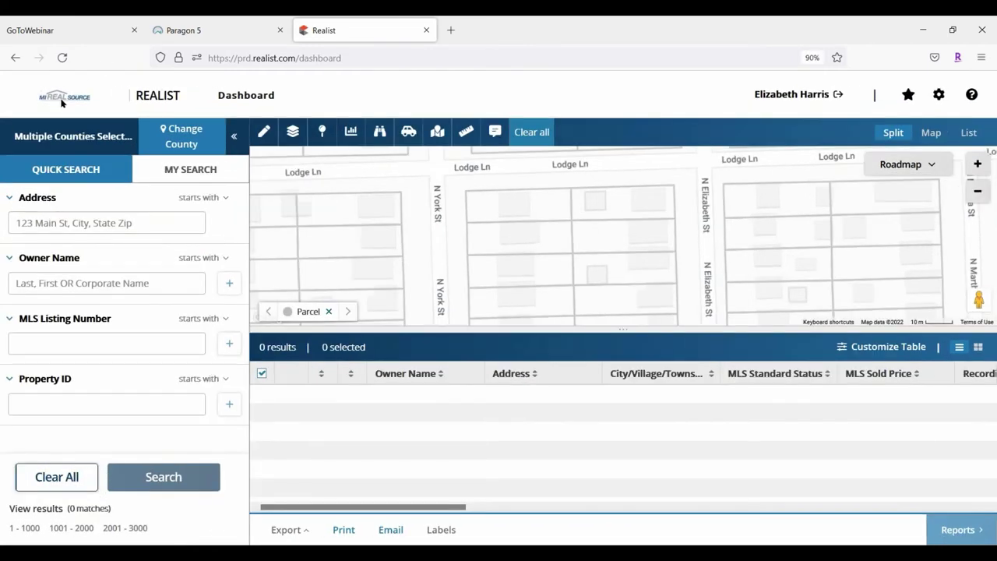
mouse_move(71, 138)
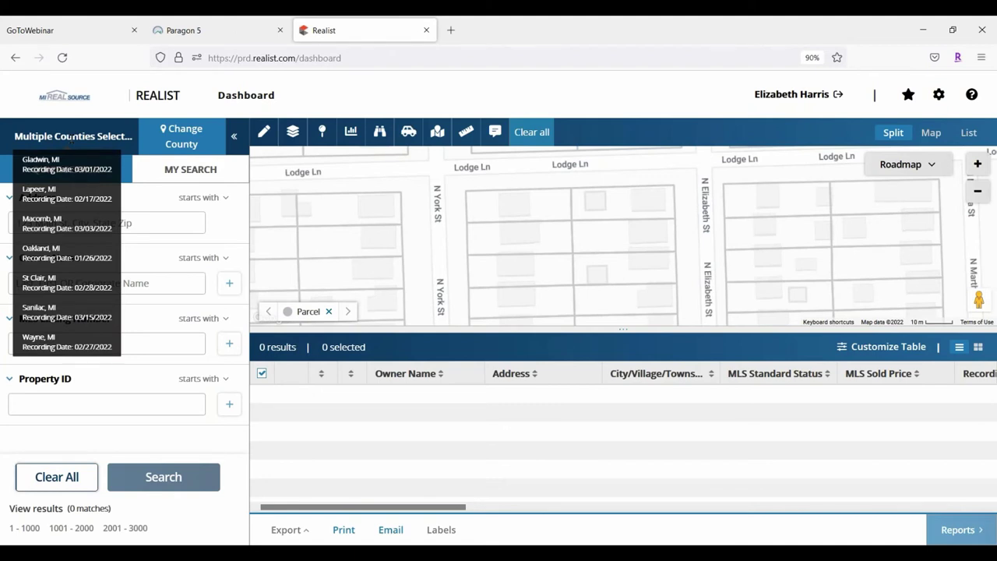
left_click(183, 136)
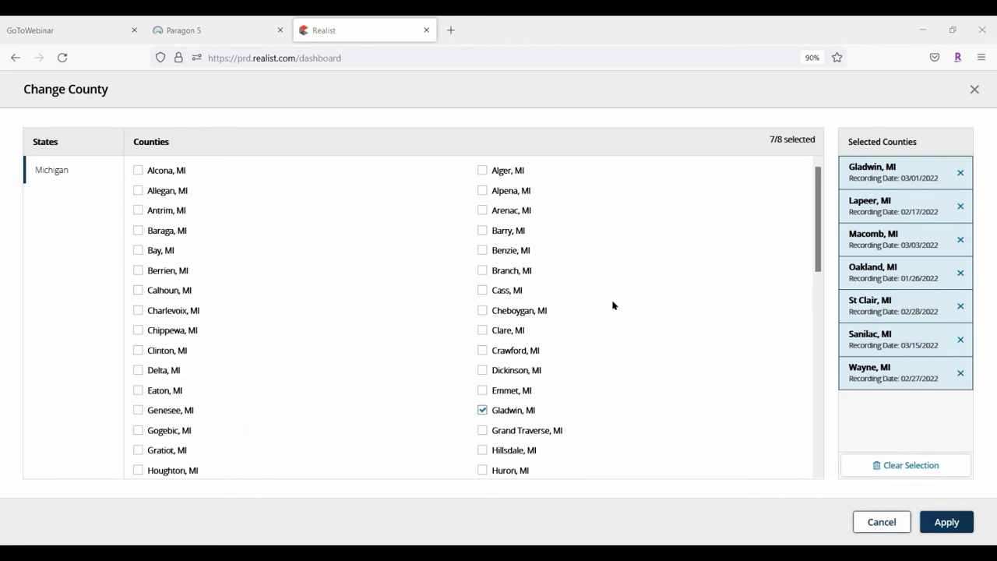
Tick Jackson, MI in the county list and apply, giving 8 of 8 Michigan counties
scroll(612, 303, "down", 2)
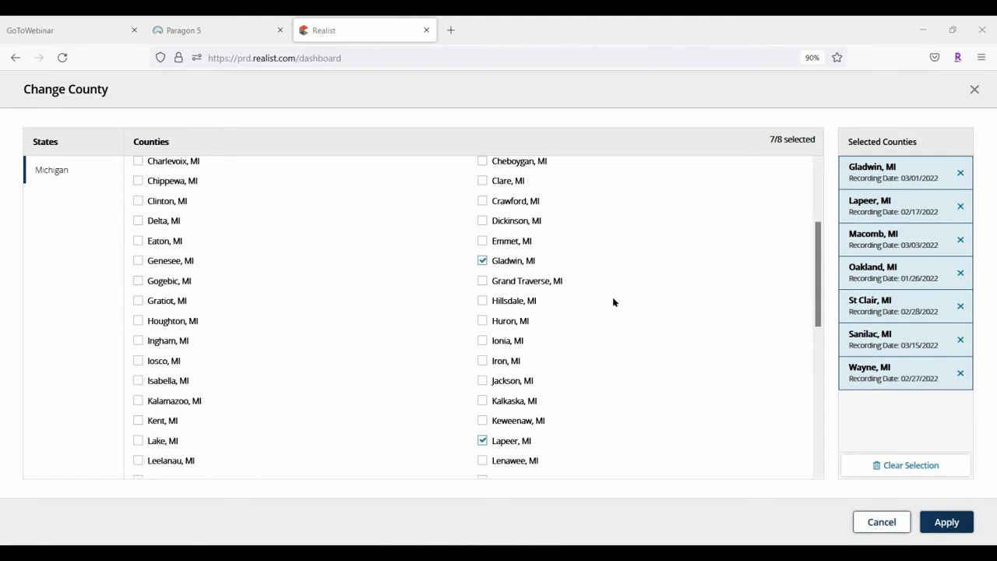
left_click(482, 380)
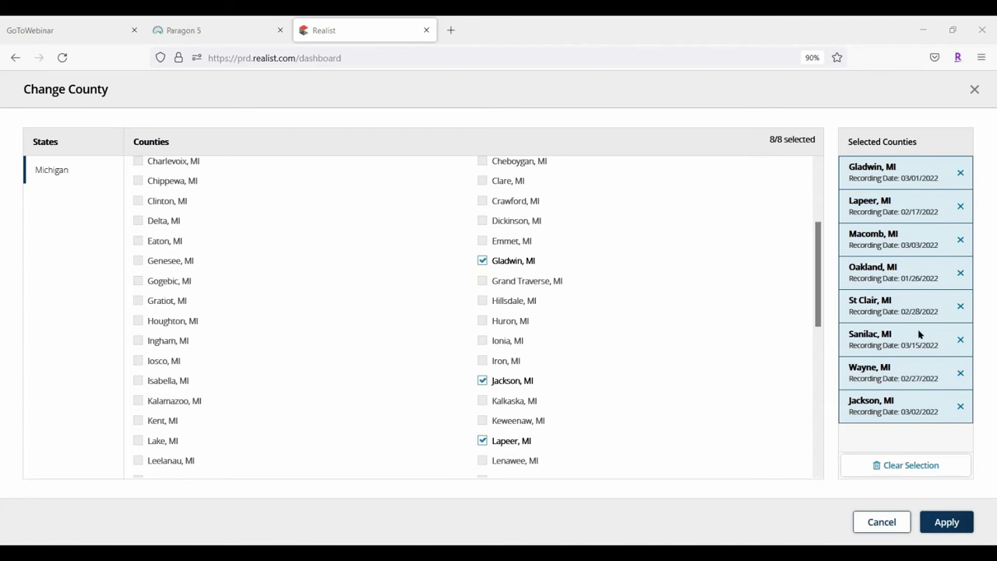
left_click(947, 523)
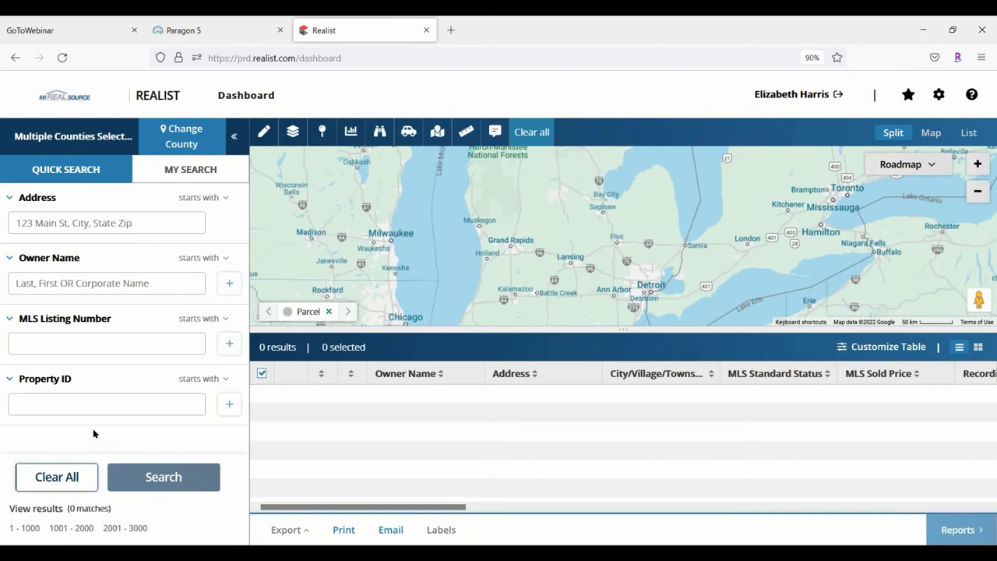
Switch to the MY SEARCH tab and browse the Saved Searches dropdown before closing it
left_click(172, 167)
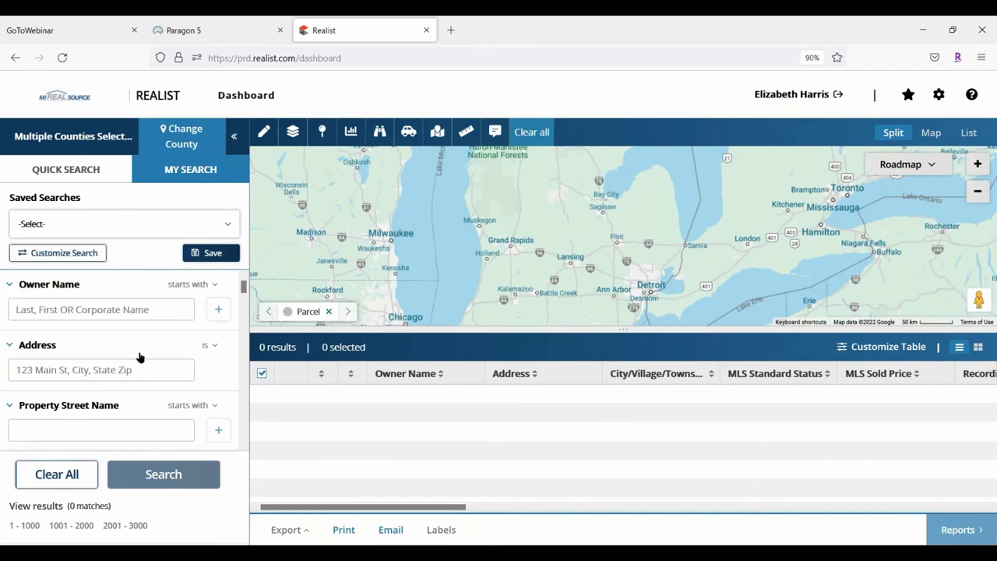
scroll(140, 357, "down", 10)
scroll(140, 350, "down", 5)
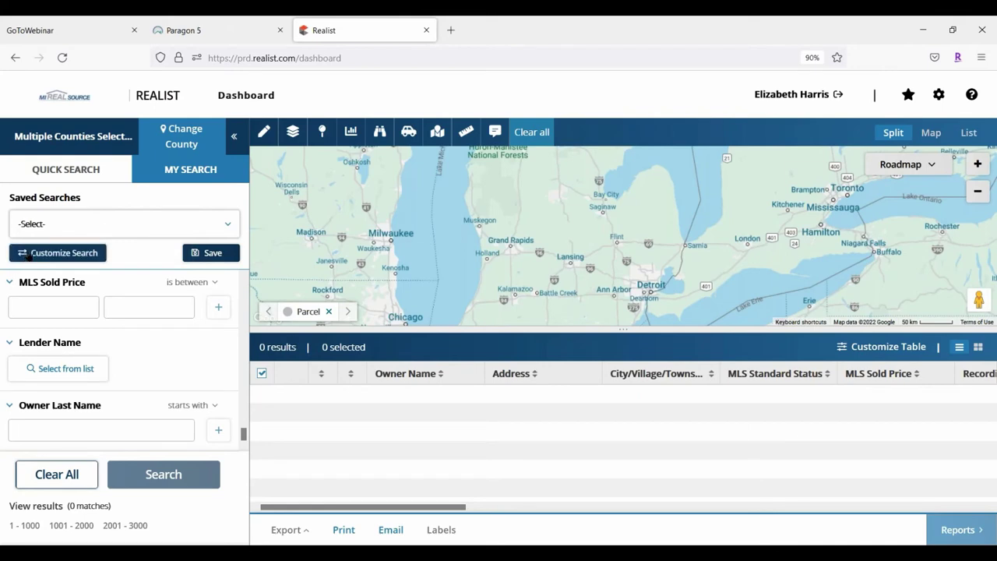
scroll(156, 350, "up", 8)
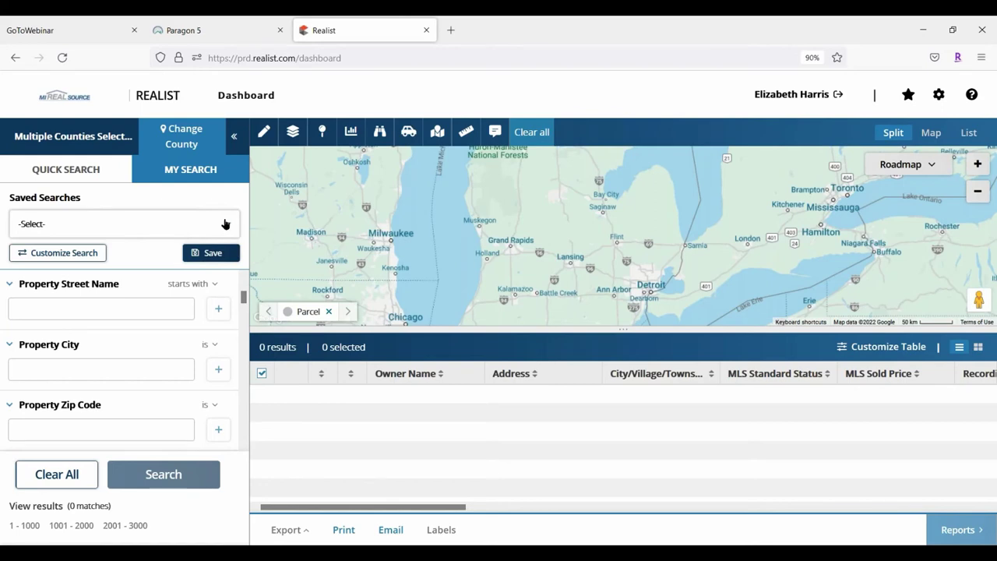
left_click(225, 224)
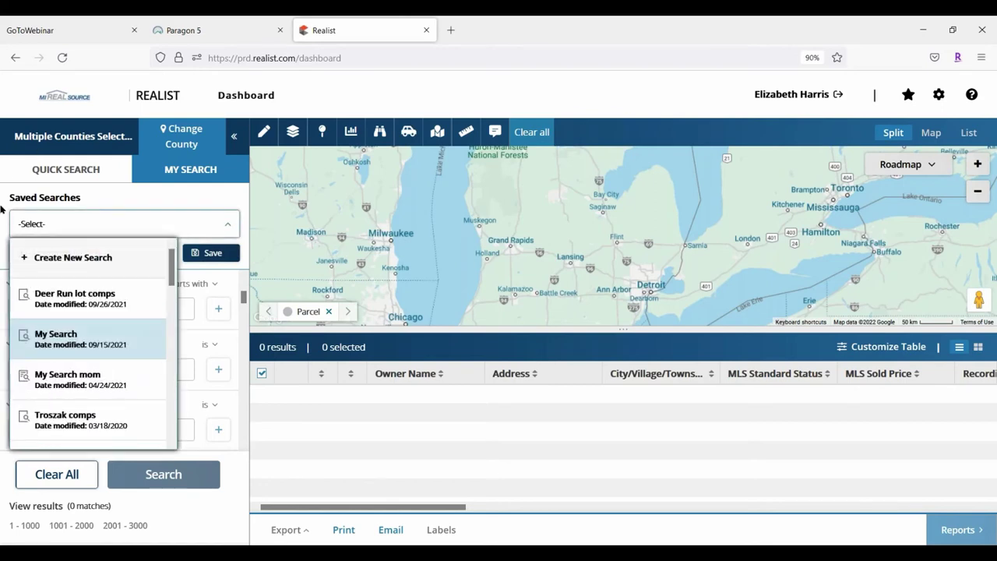
scroll(96, 363, "down", 10)
scroll(93, 343, "up", 10)
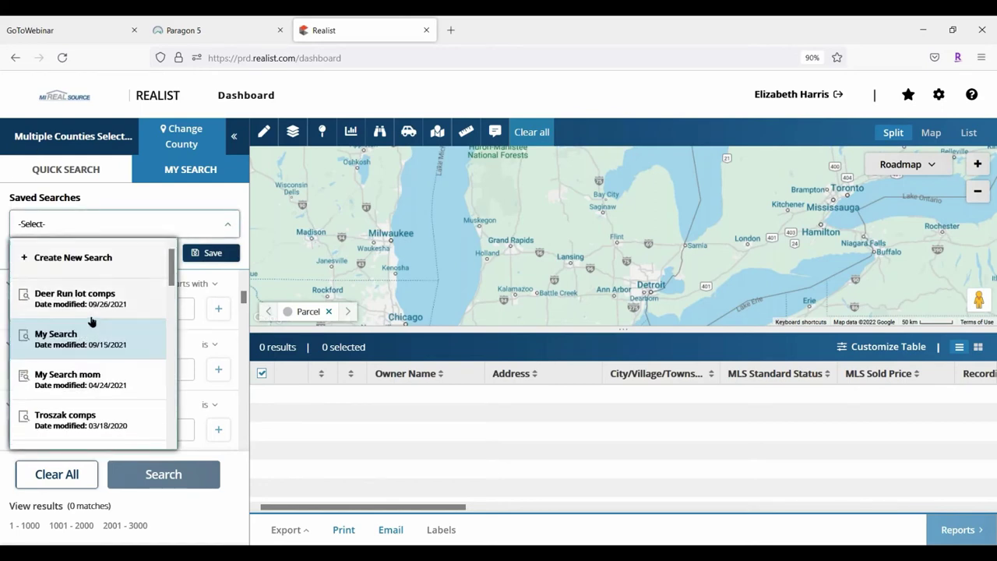
left_click(112, 196)
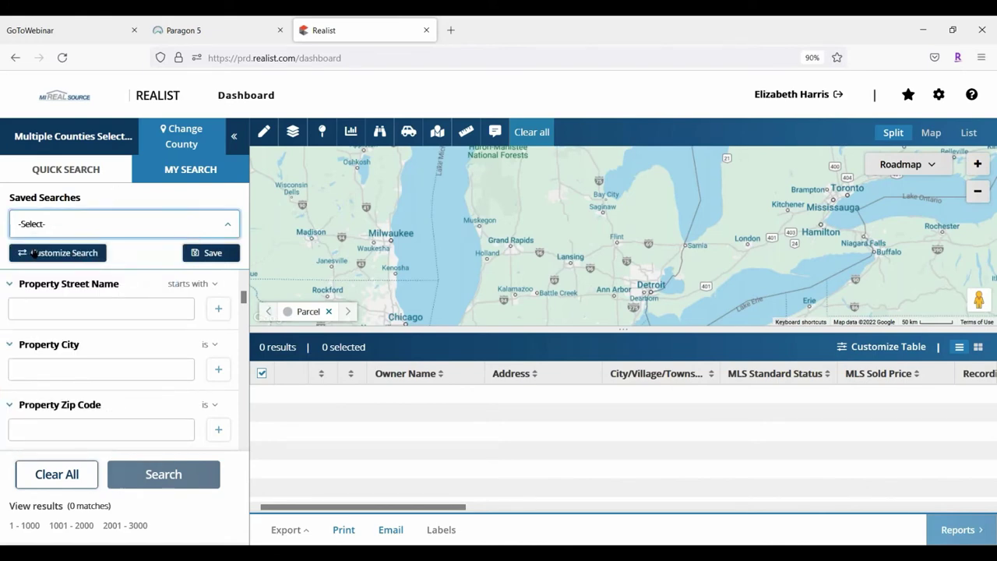
In Customize Search, view Owner, Geography, Characteristics, Listing Information and Assessment & Tax attributes
left_click(35, 253)
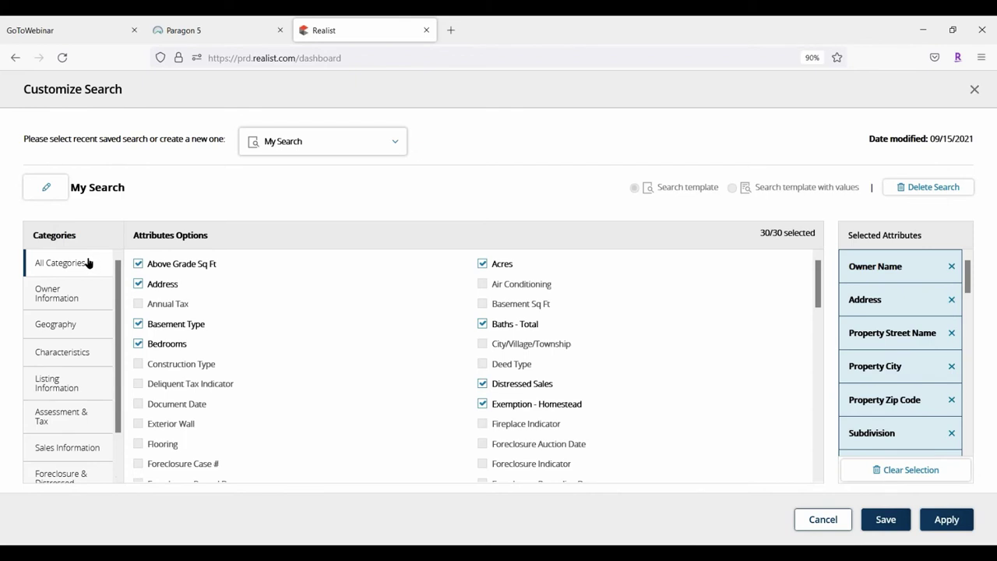
left_click(44, 292)
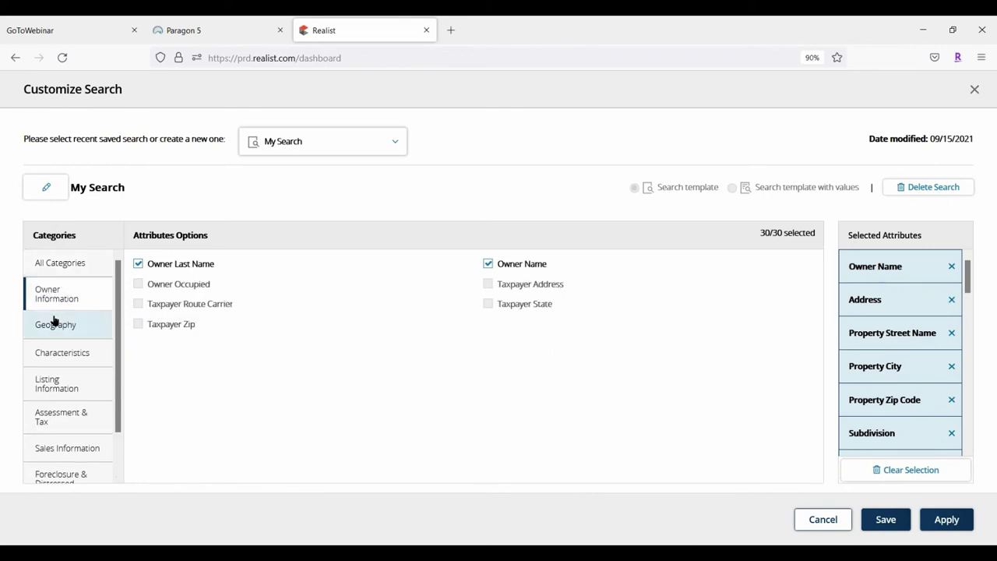
left_click(53, 323)
left_click(62, 355)
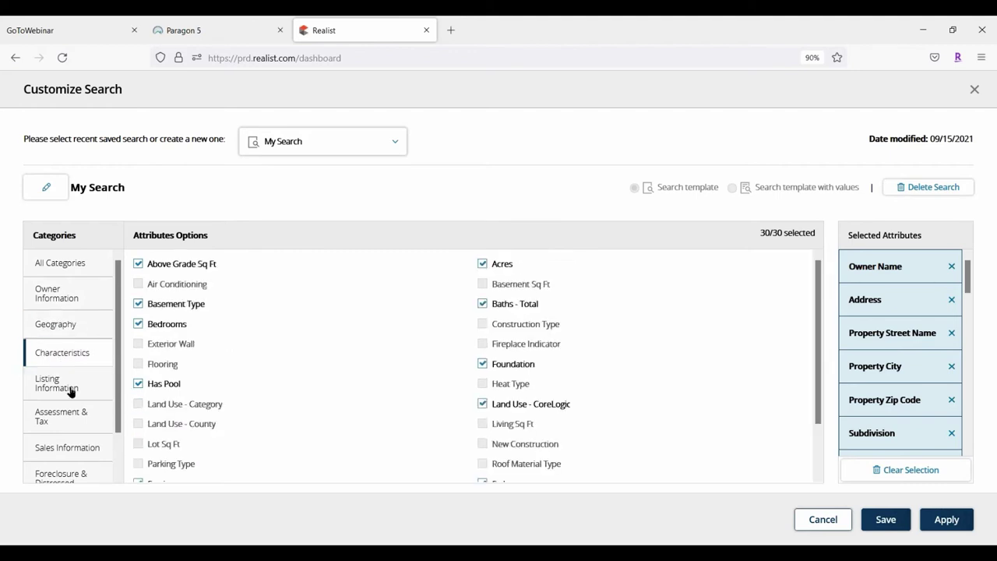
left_click(64, 385)
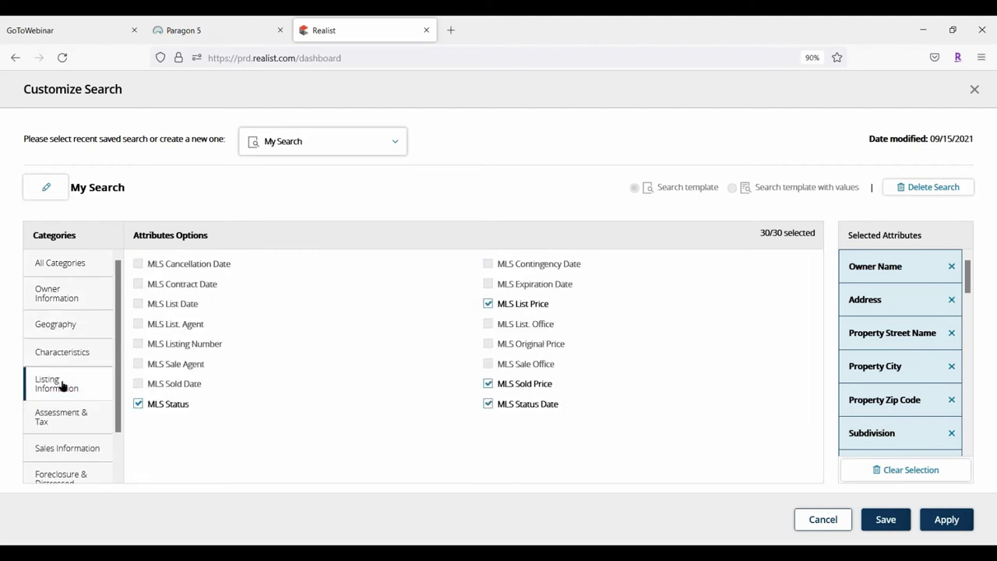
left_click(65, 416)
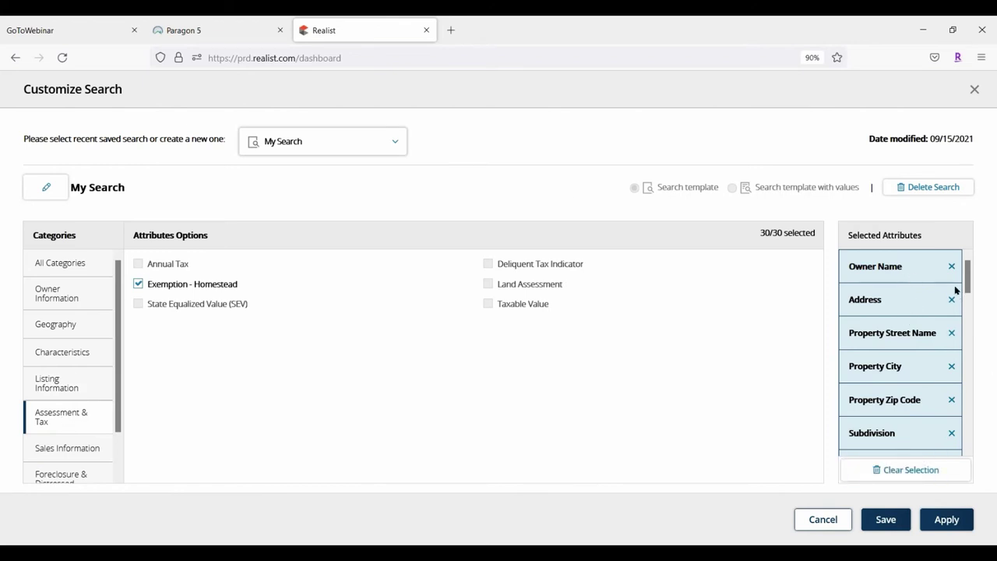
scroll(946, 289, "down", 5)
scroll(942, 291, "up", 3)
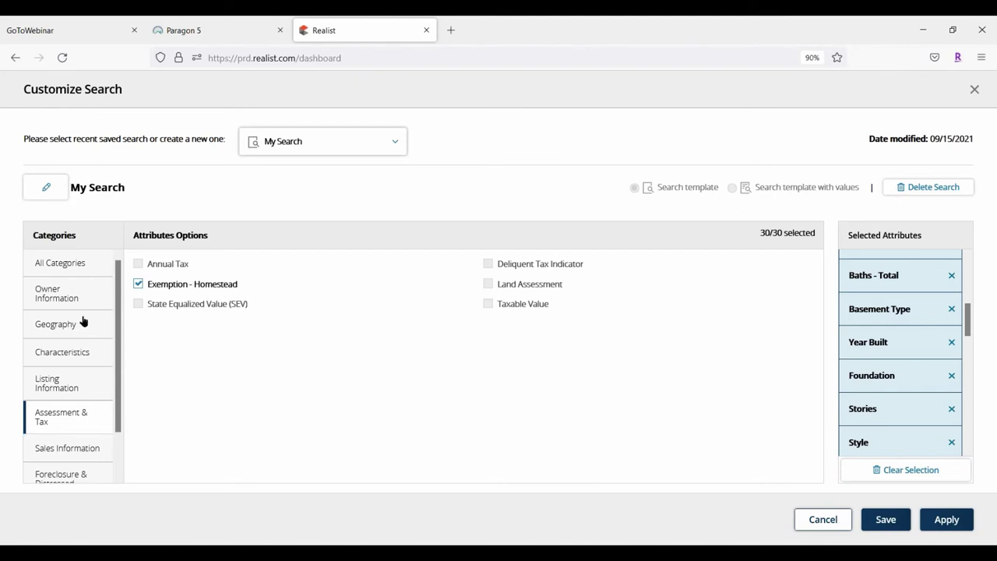
Review the Mortgage, Foreclosure & Distressed, Sales, Assessment & Tax and Listing Information attributes
scroll(85, 315, "down", 1)
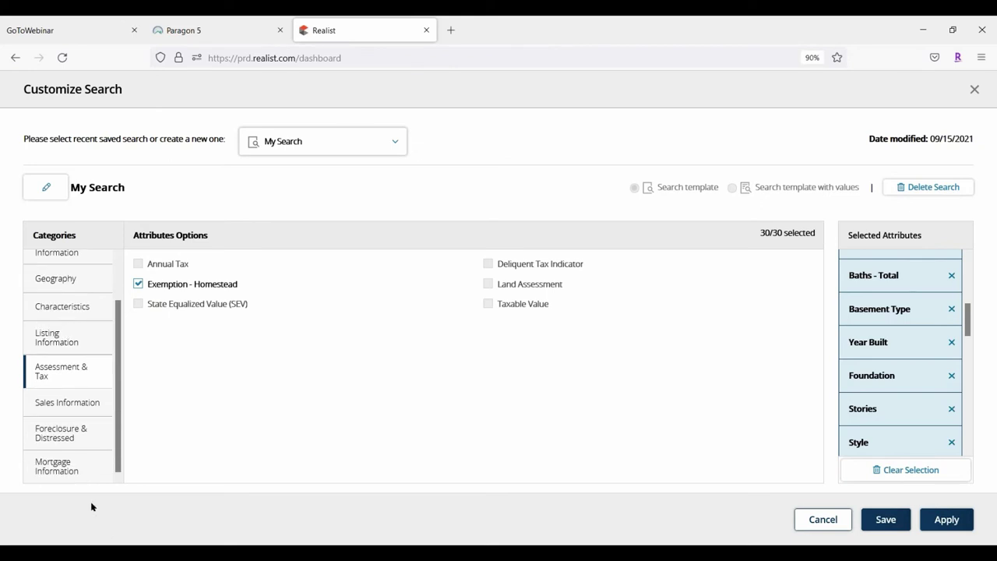
left_click(67, 468)
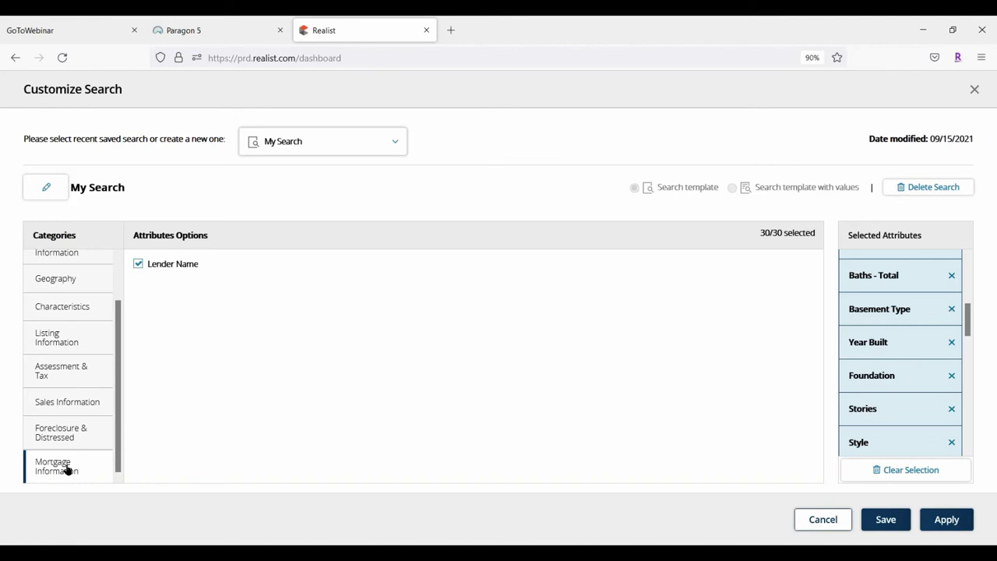
left_click(52, 438)
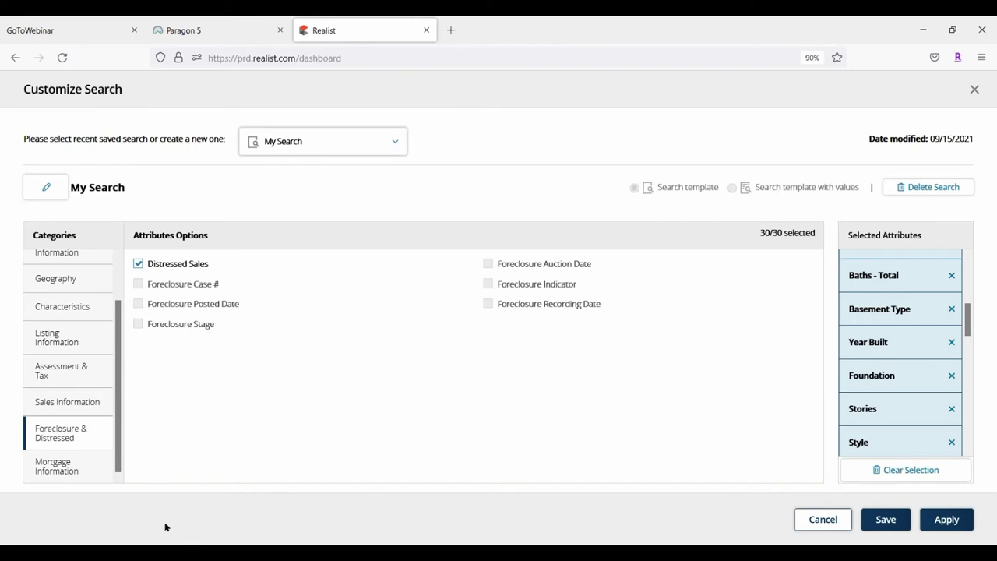
left_click(66, 397)
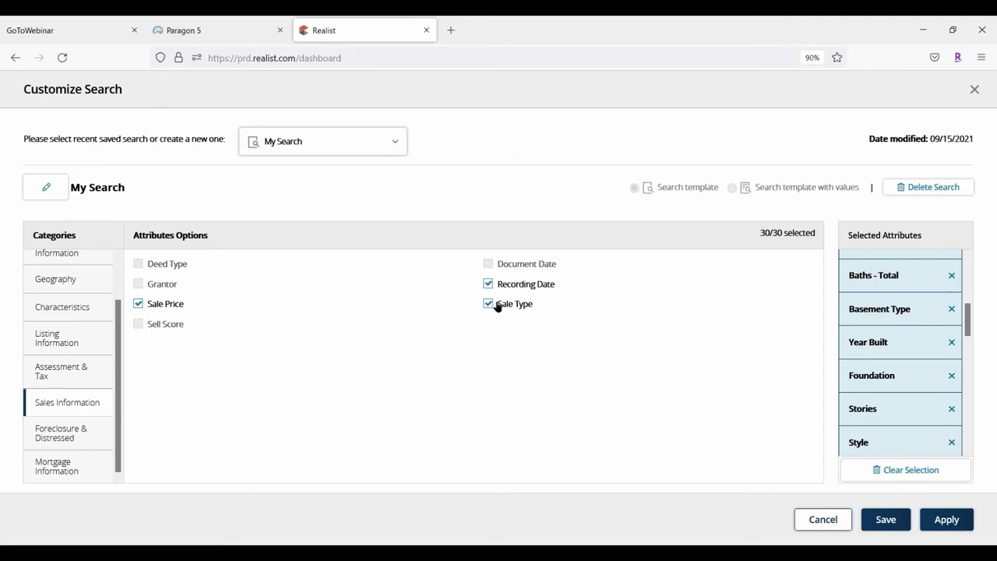
left_click(71, 368)
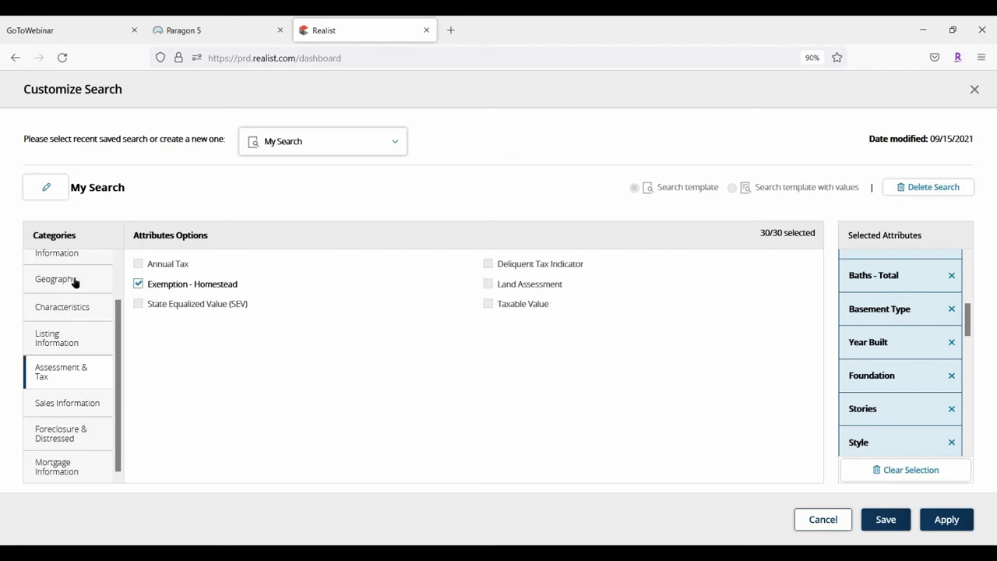
left_click(59, 333)
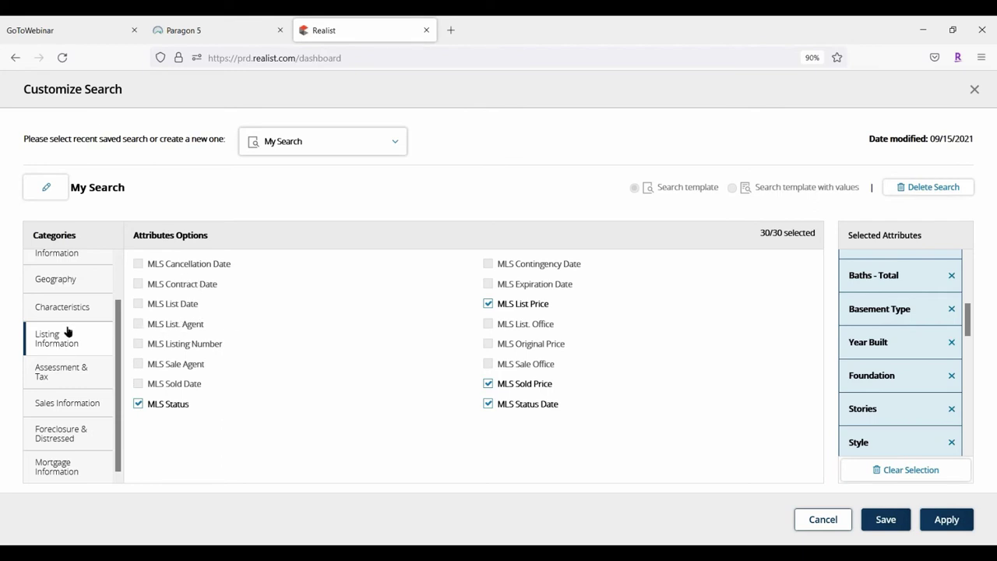
Review Characteristics, Geography, Owner and All Categories, then apply the 30-attribute My Search layout
scroll(67, 332, "up", 1)
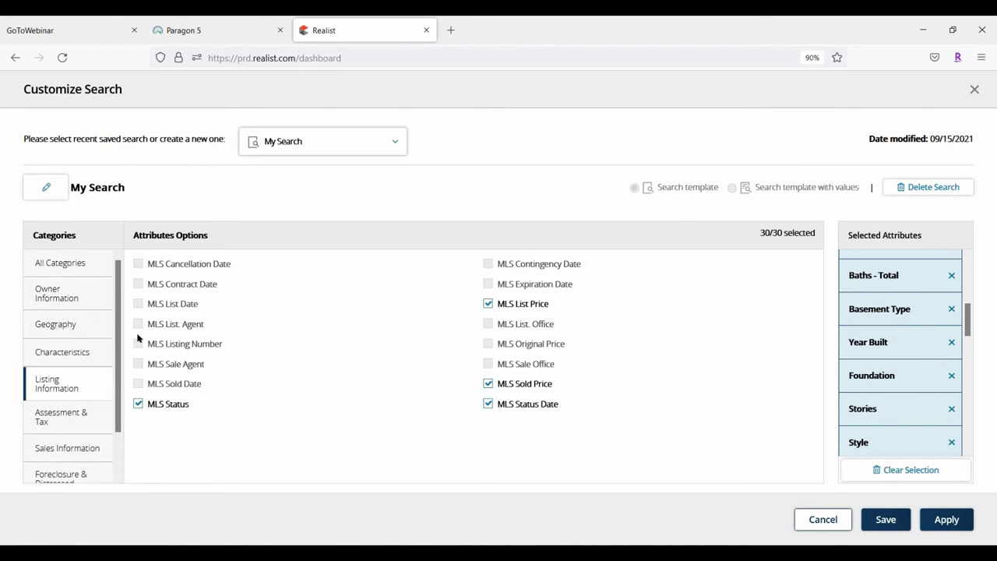
left_click(51, 347)
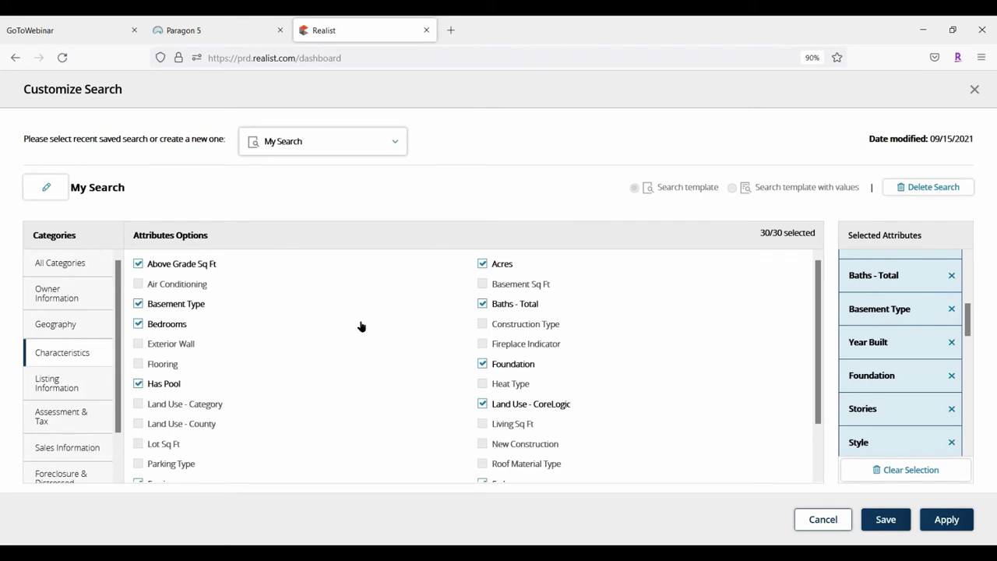
scroll(361, 325, "down", 1)
scroll(360, 326, "up", 1)
left_click(54, 323)
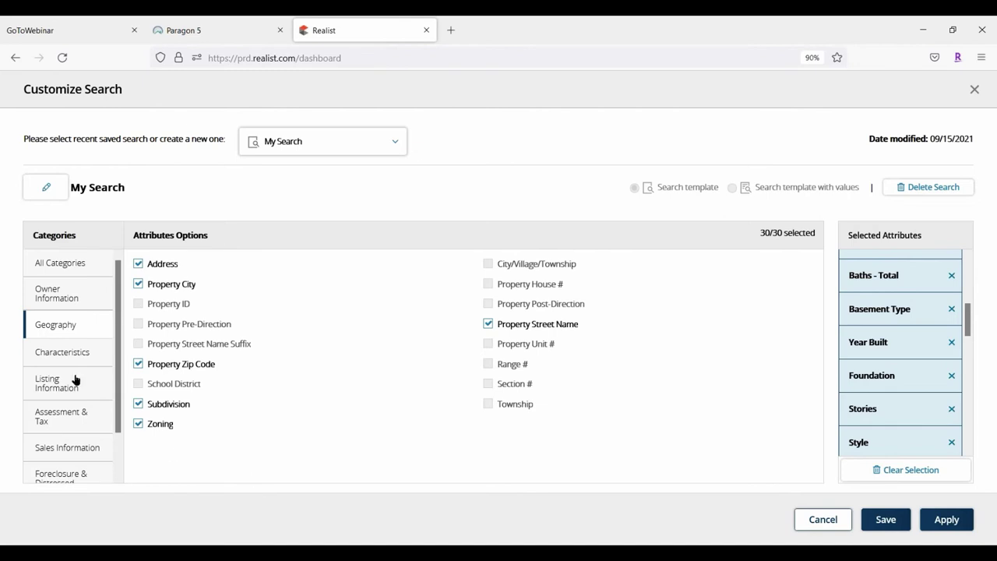
left_click(62, 292)
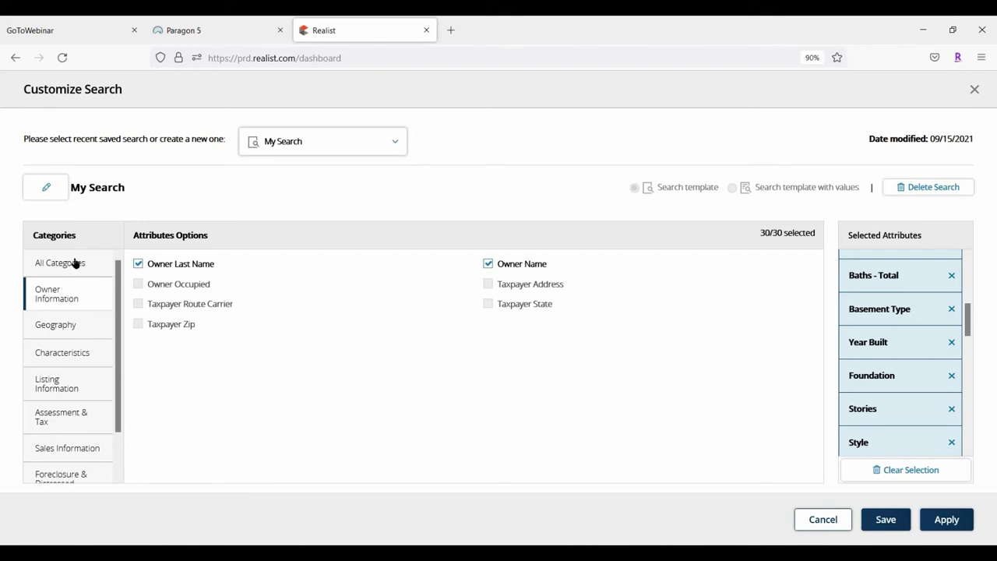
left_click(74, 263)
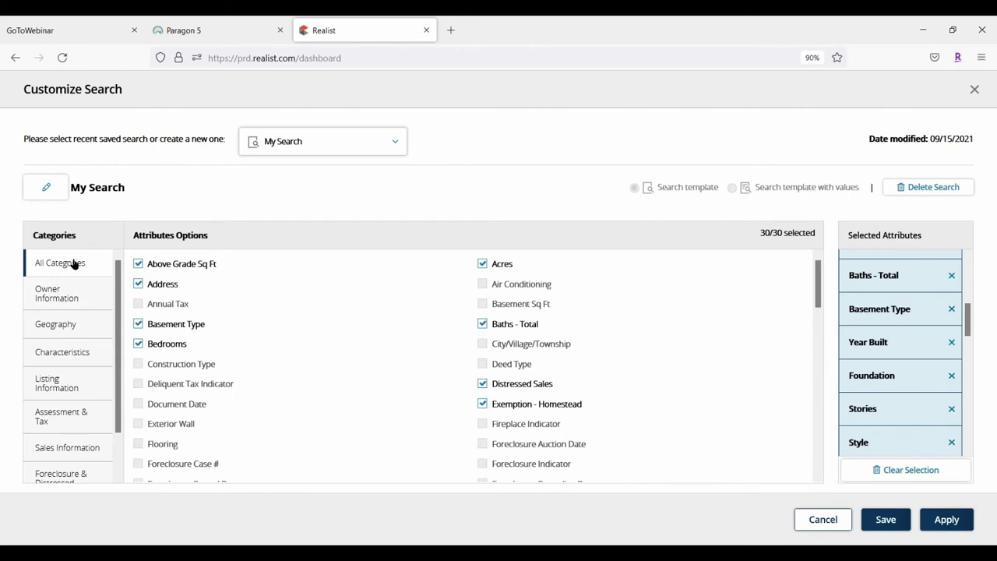
scroll(383, 354, "down", 10)
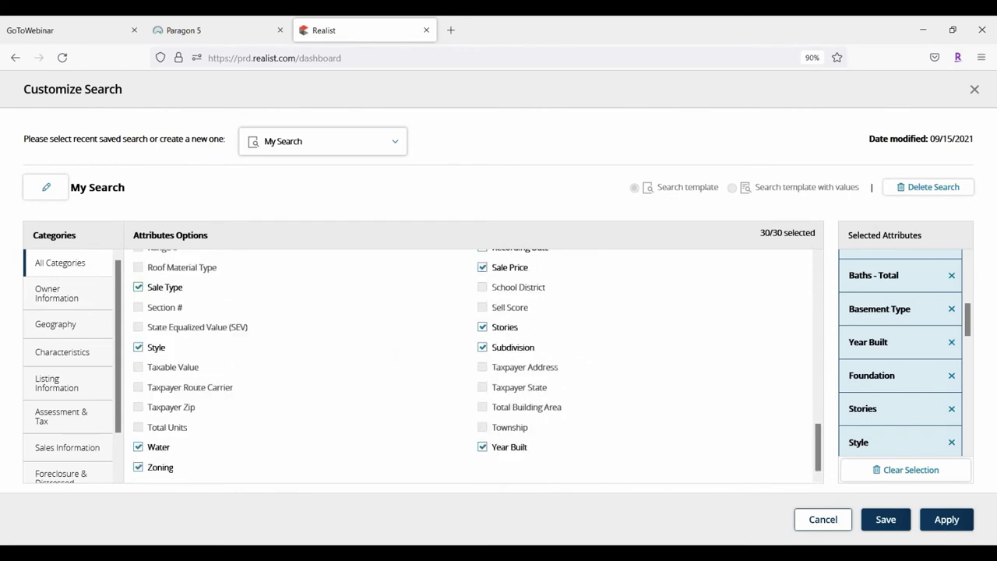
scroll(467, 366, "up", 10)
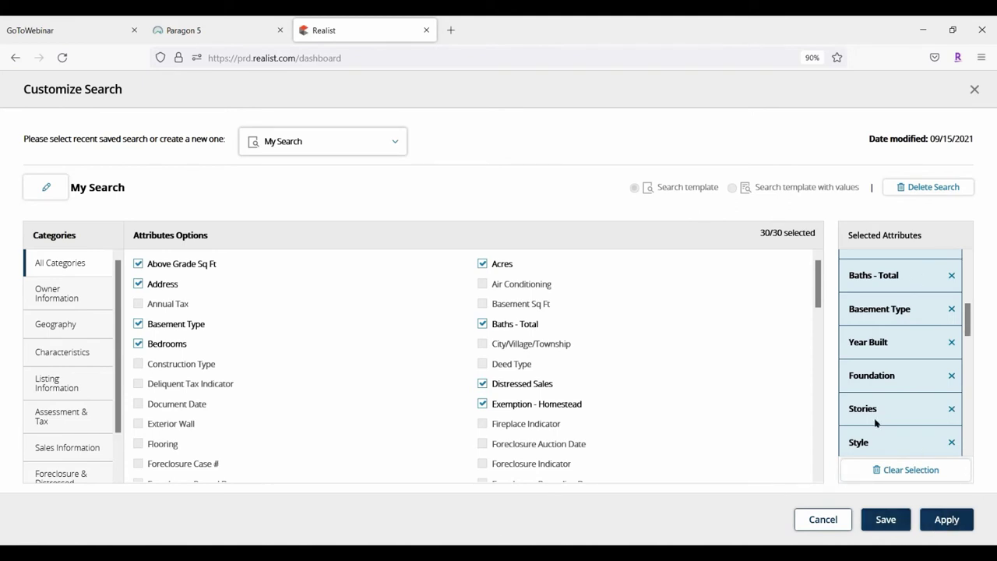
left_click(946, 519)
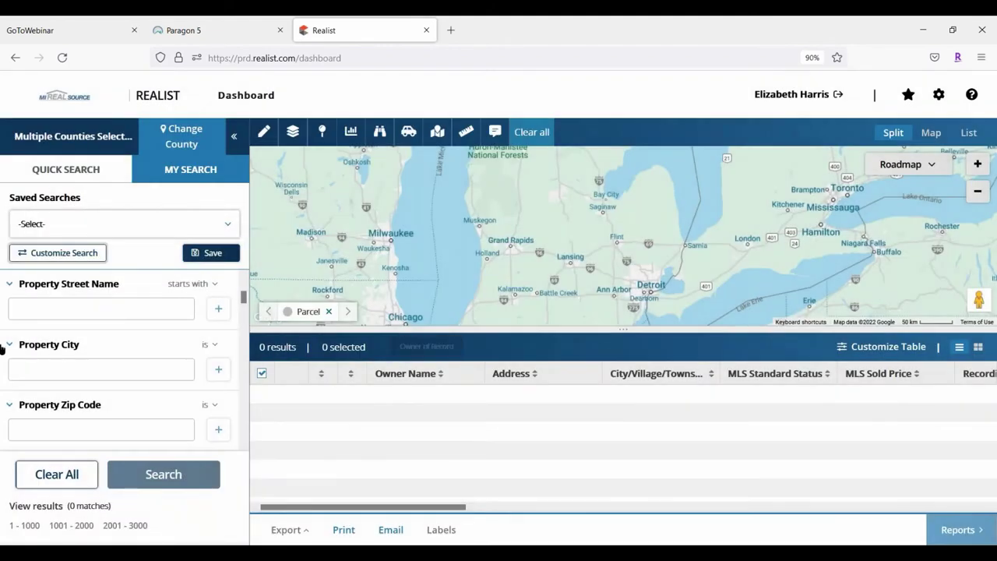
scroll(55, 284, "up", 2)
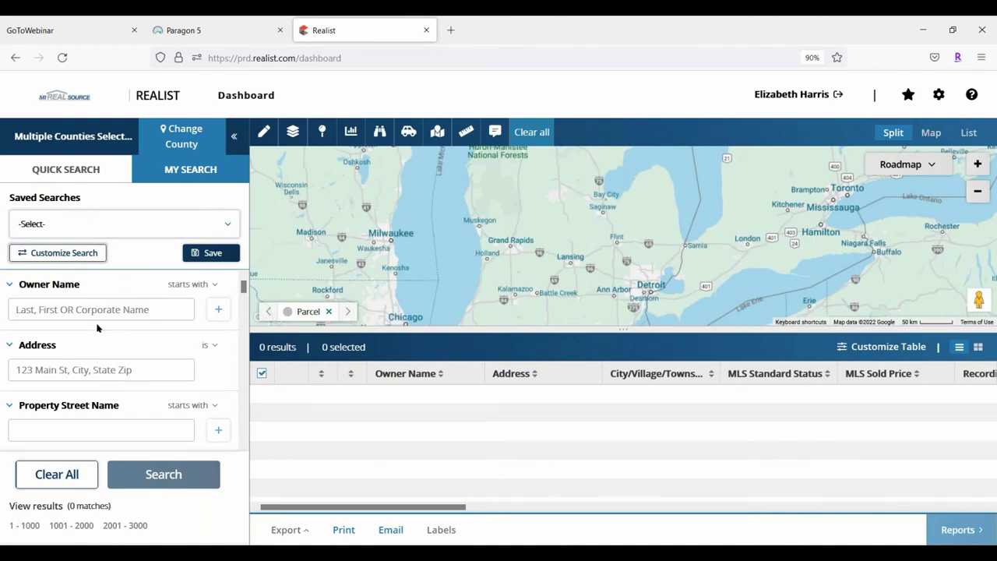
left_click(45, 309)
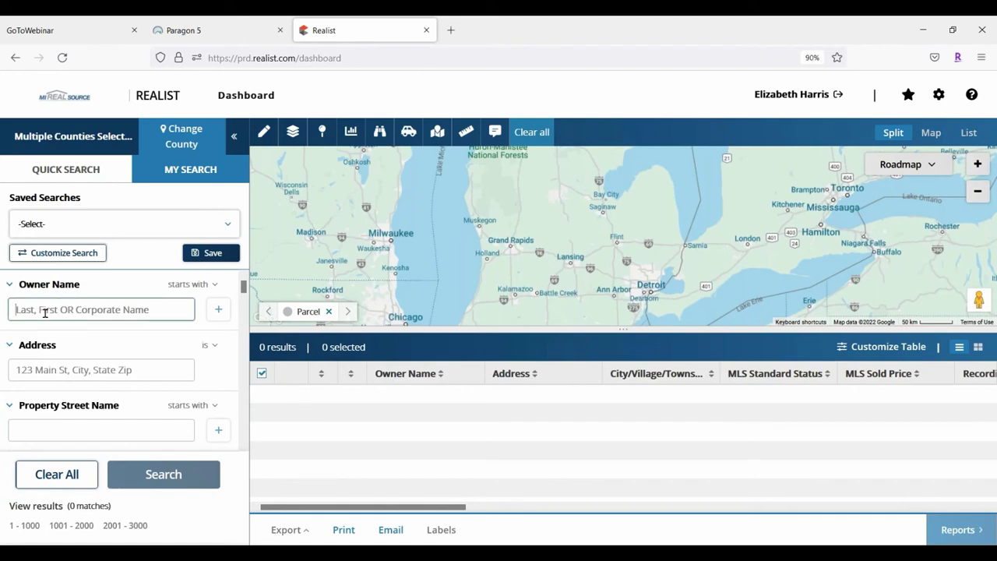
left_click(78, 370)
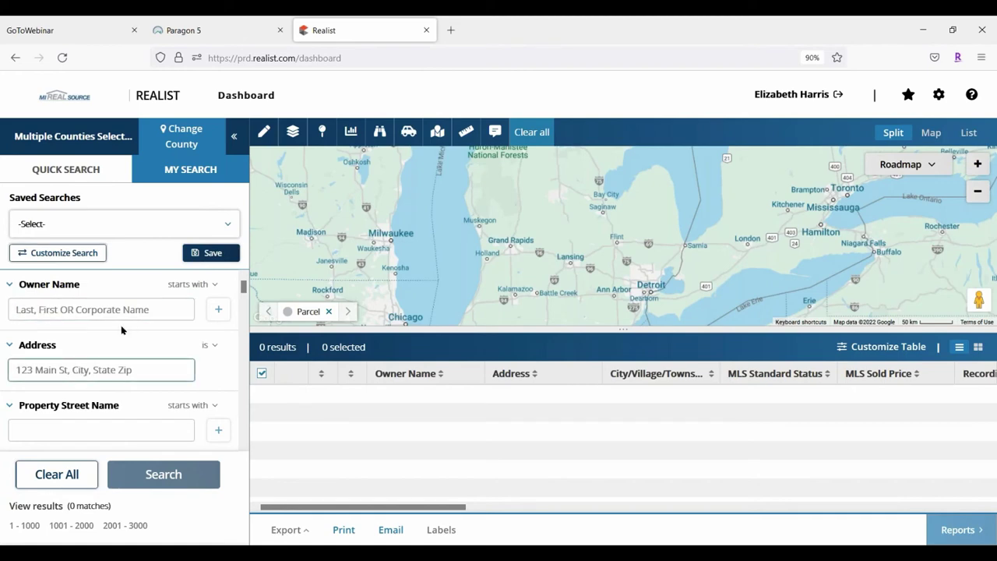
scroll(137, 329, "down", 4)
scroll(148, 364, "down", 5)
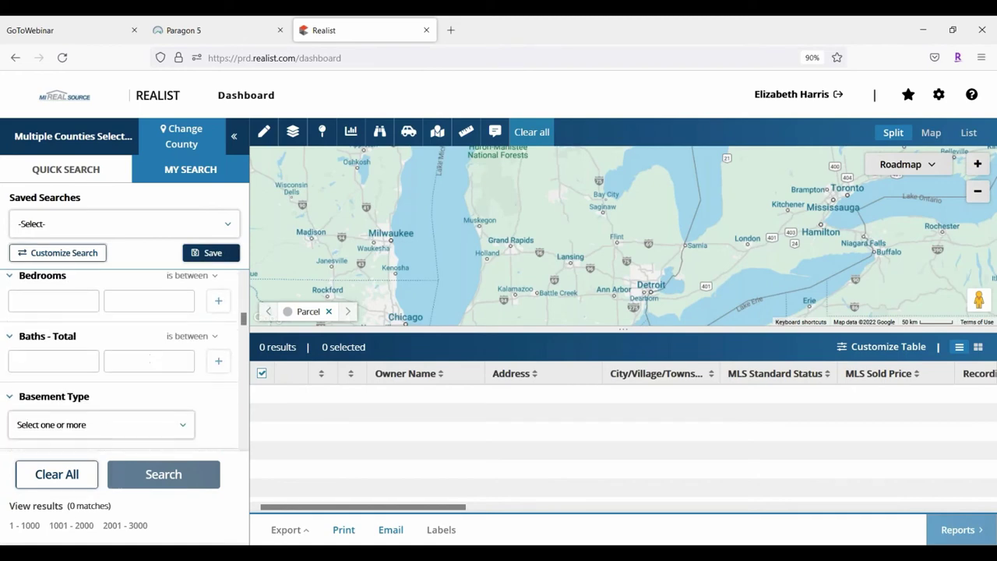
scroll(151, 360, "down", 5)
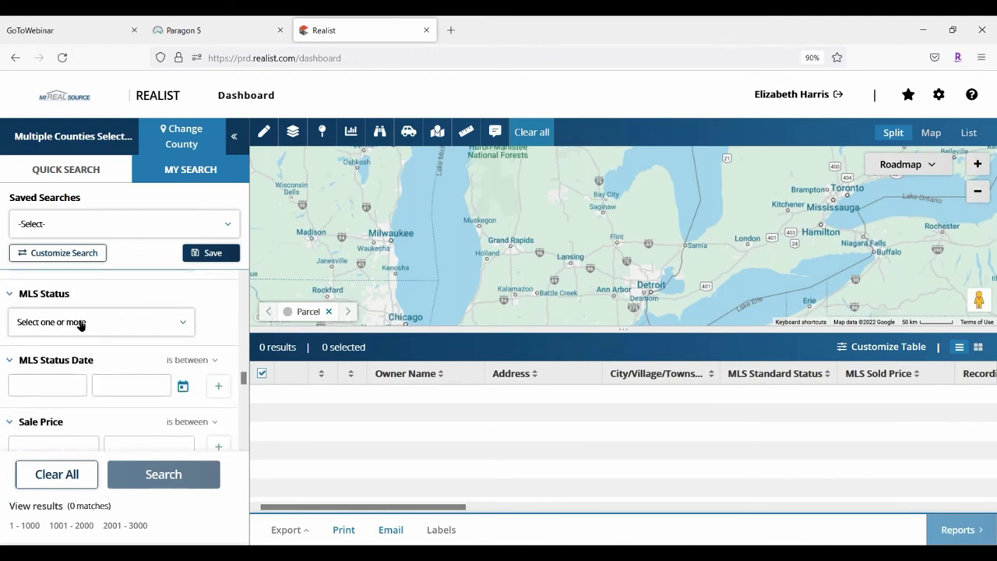
scroll(78, 335, "down", 2)
scroll(78, 335, "up", 10)
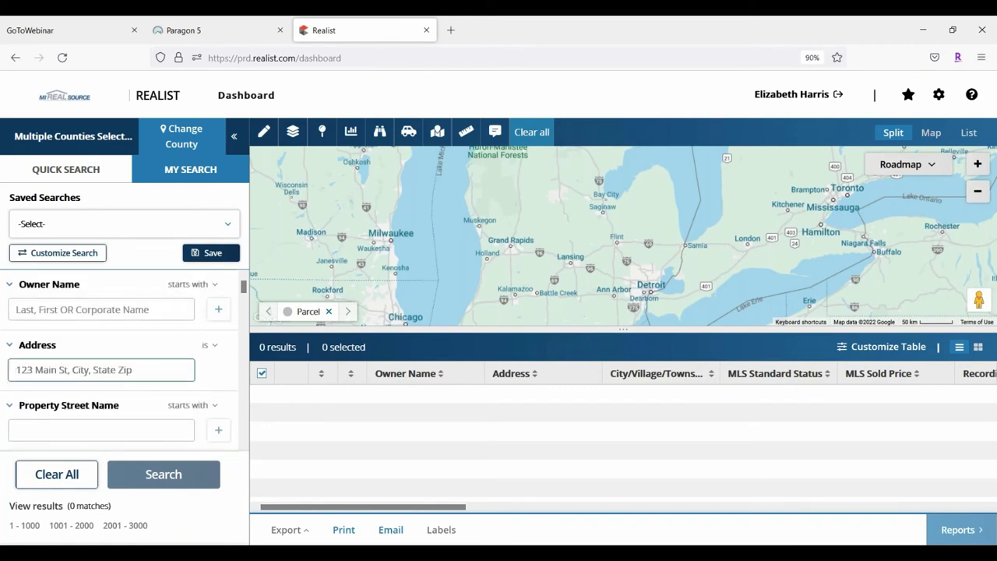
left_click(47, 355)
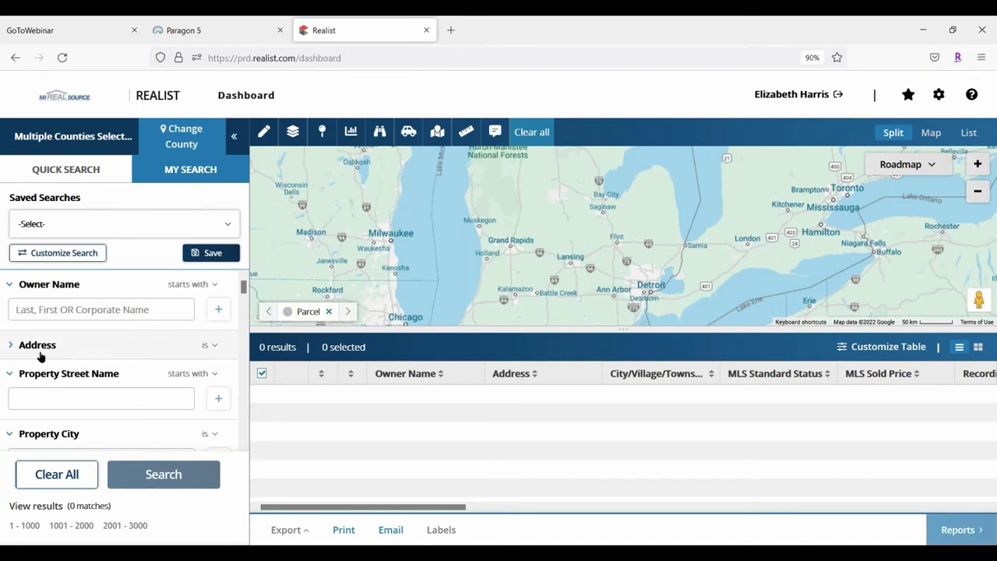
left_click(15, 345)
left_click(24, 368)
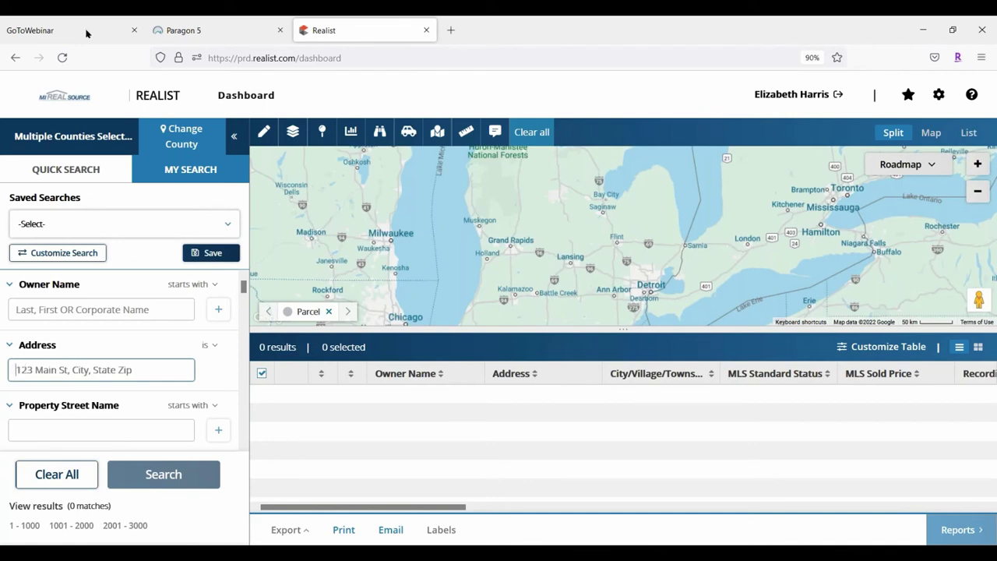
Search Realist by the listing's property address taken from the Paragon 5 tab
left_click(245, 33)
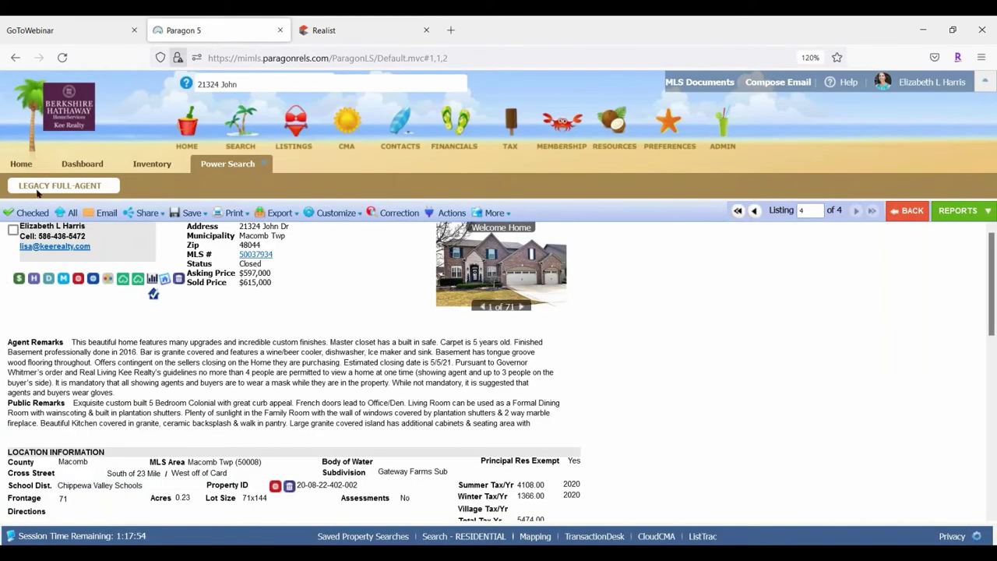
left_click(336, 31)
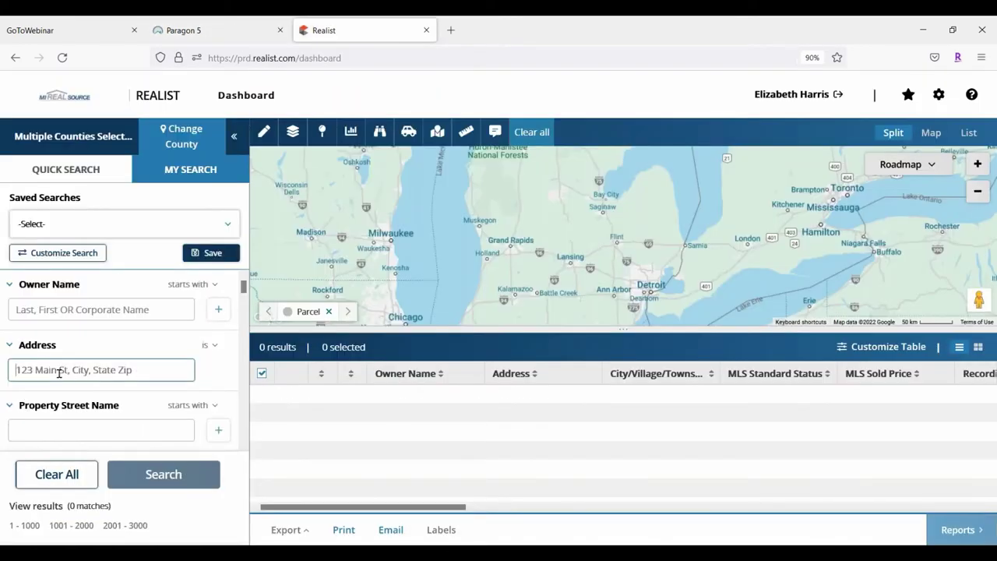
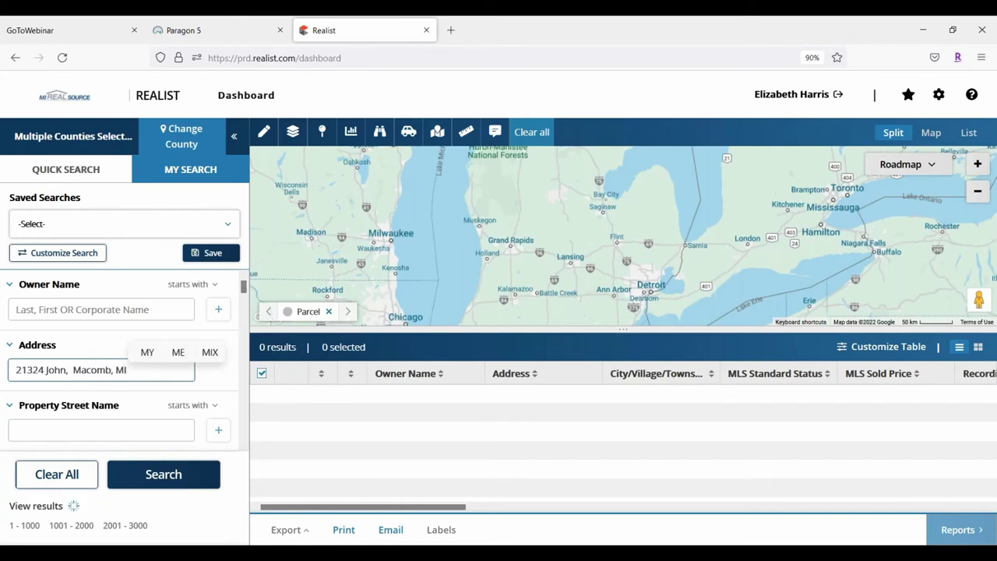
left_click(164, 474)
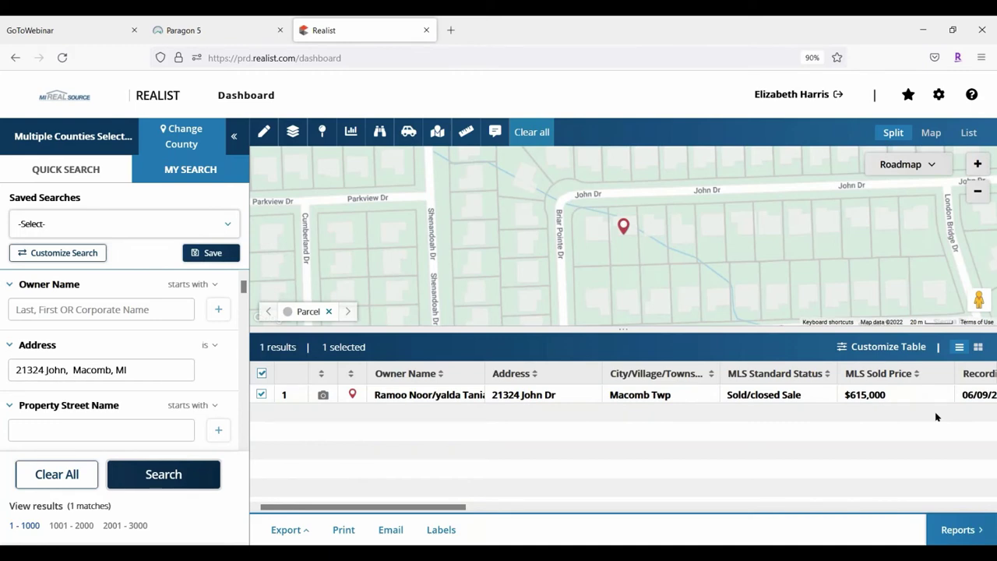
Open the Property Details report for the sold Macomb Twp result, go back, and clear all criteria
left_click(473, 397)
double_click(473, 397)
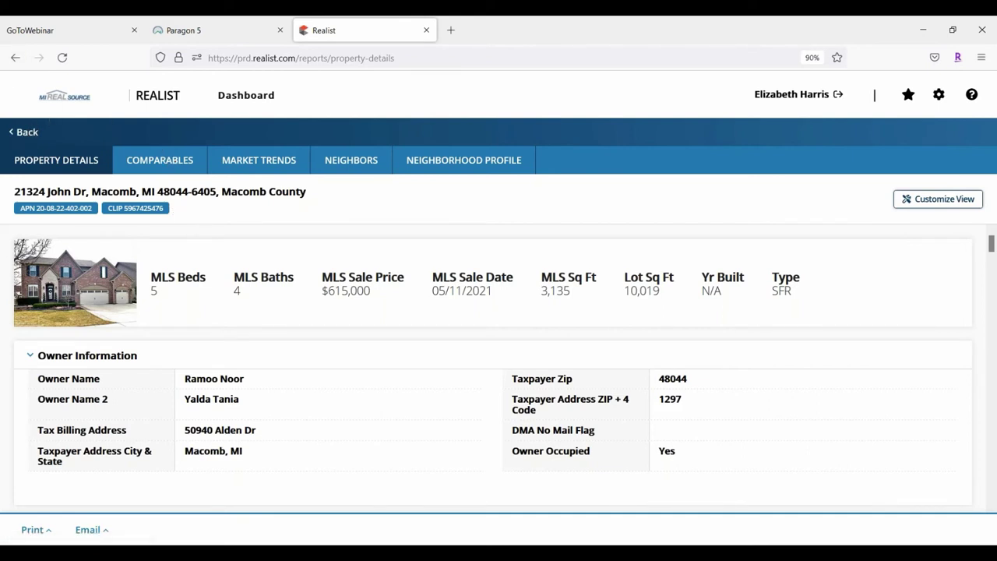
left_click(25, 134)
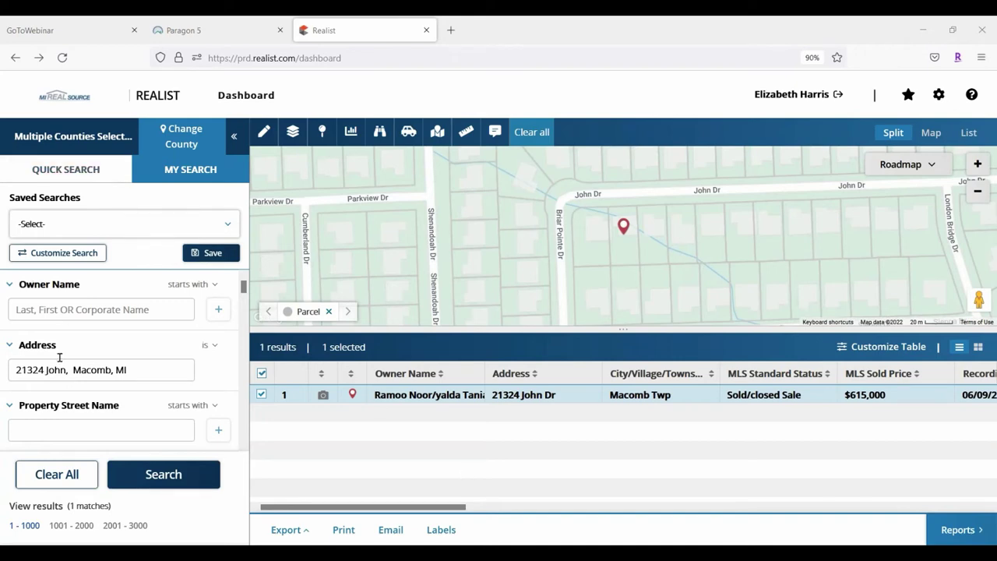
left_click(47, 476)
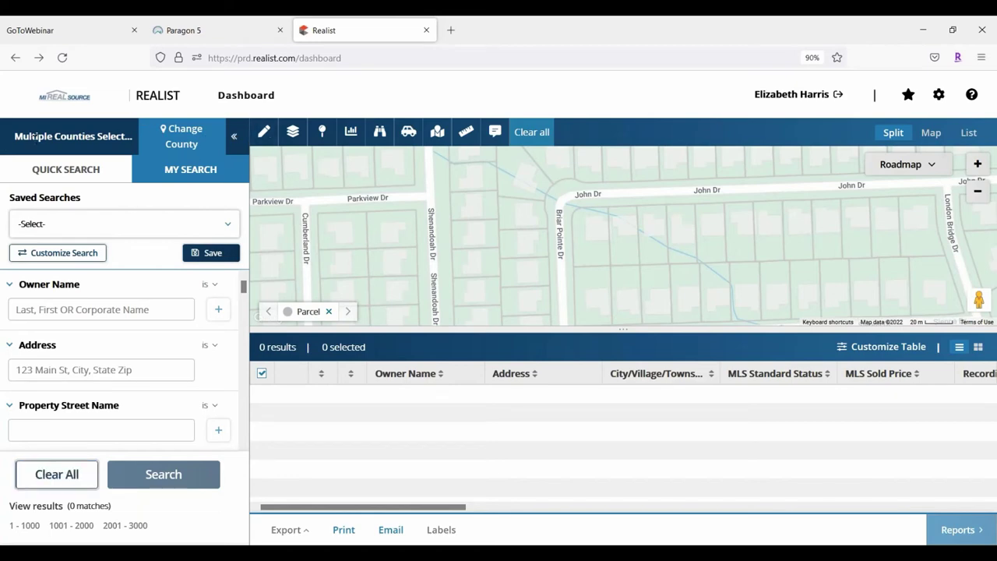
left_click(236, 136)
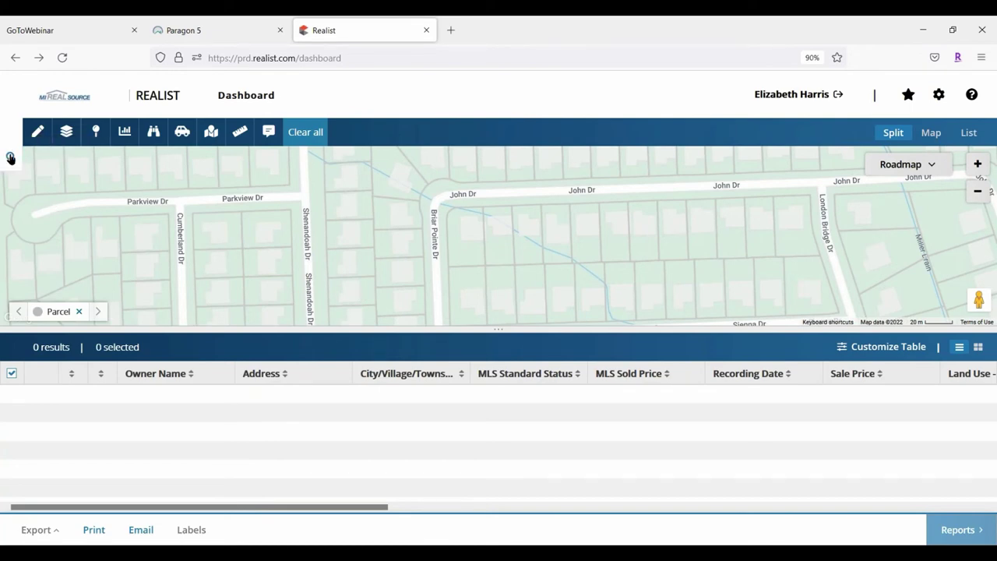
left_click(11, 157)
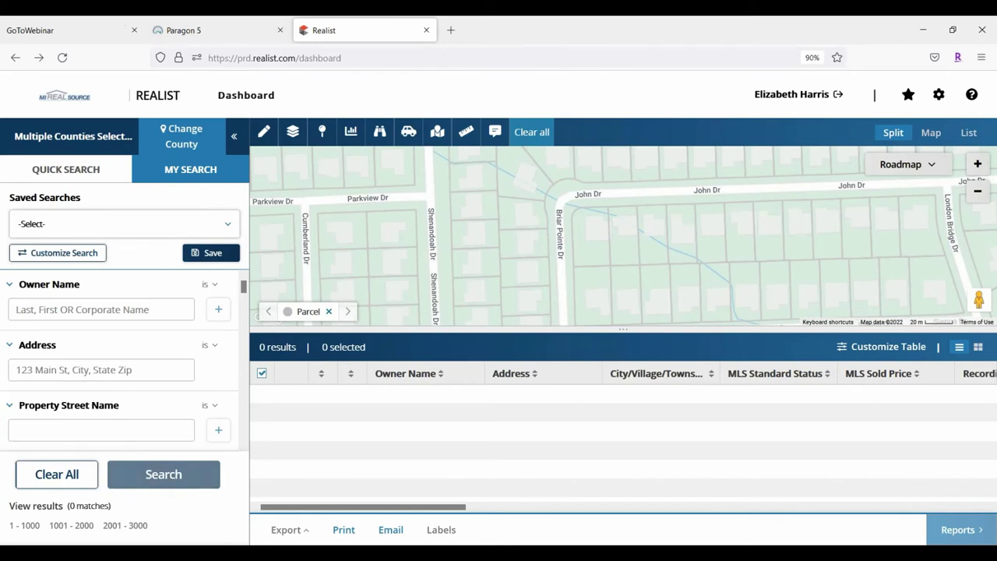
left_click(235, 136)
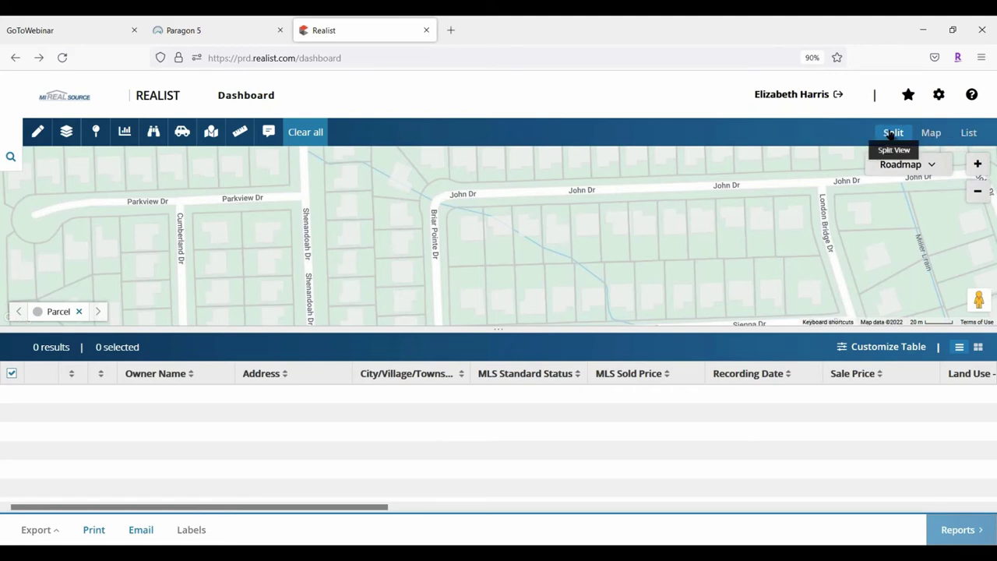
Switch to the full-size Map view, briefly preview List view, then return to Map
left_click(931, 133)
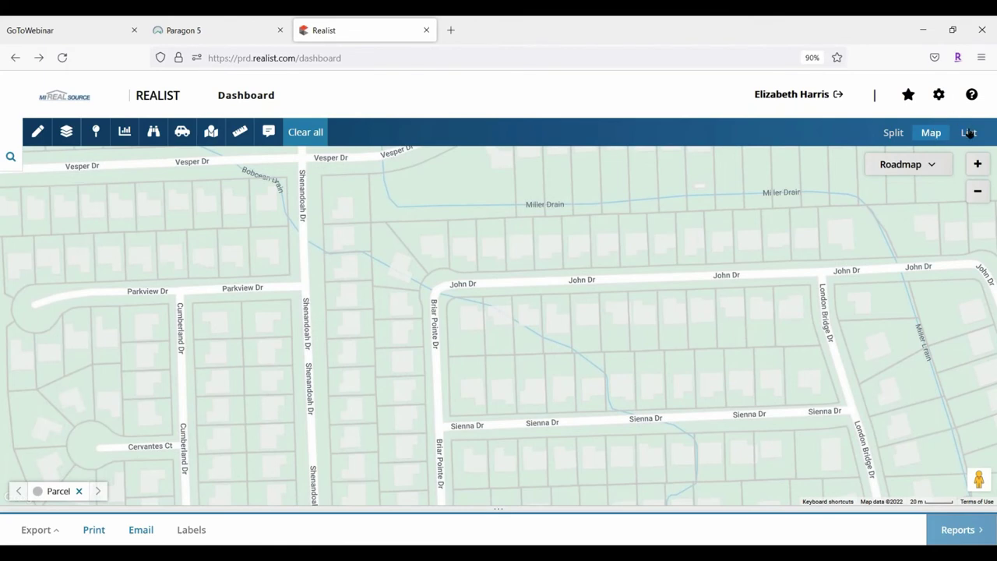
left_click(968, 132)
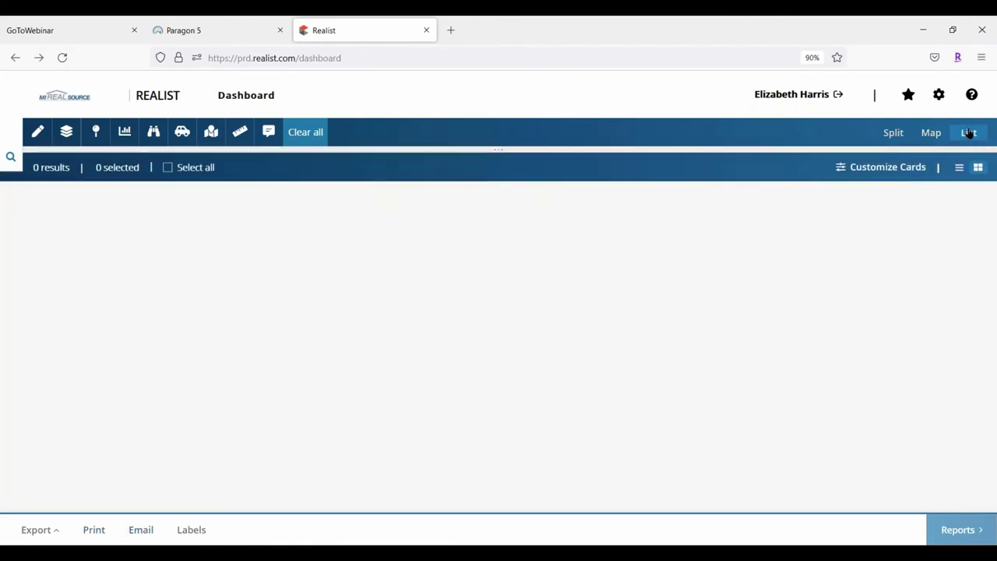
left_click(930, 132)
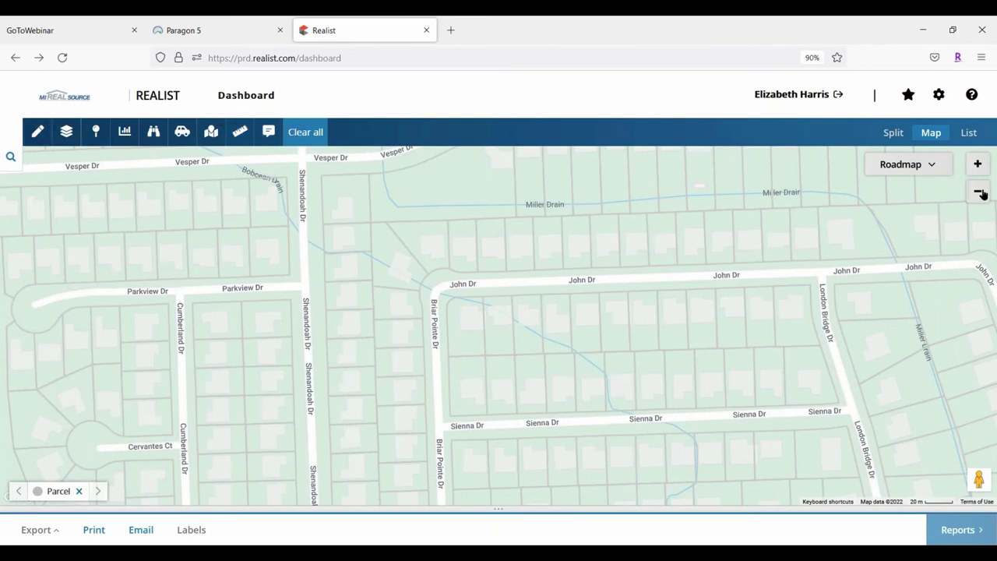
Preview the map in Satellite, Hybrid and then Terrain styles
left_click(929, 165)
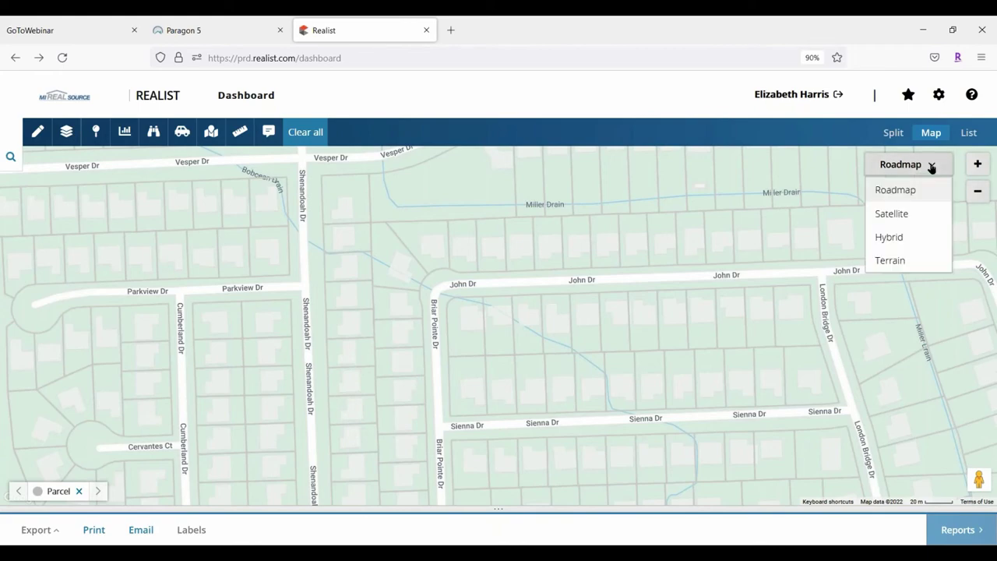
left_click(910, 212)
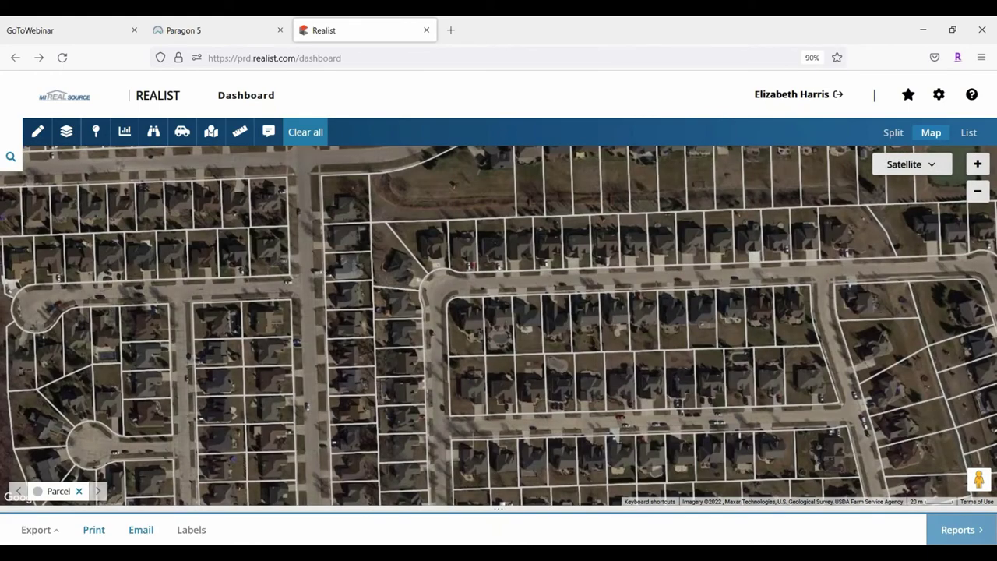
left_click(911, 164)
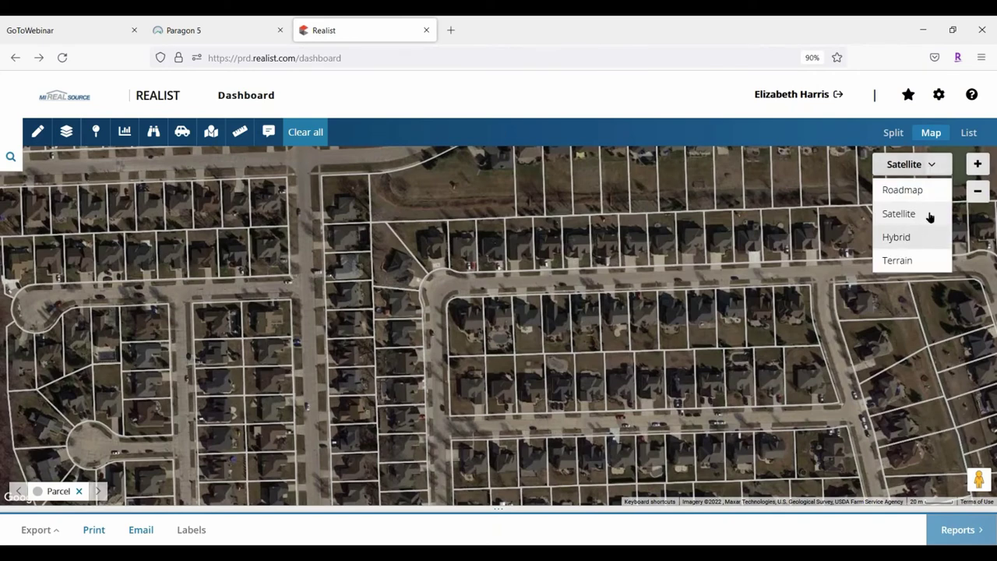
left_click(907, 237)
left_click(911, 164)
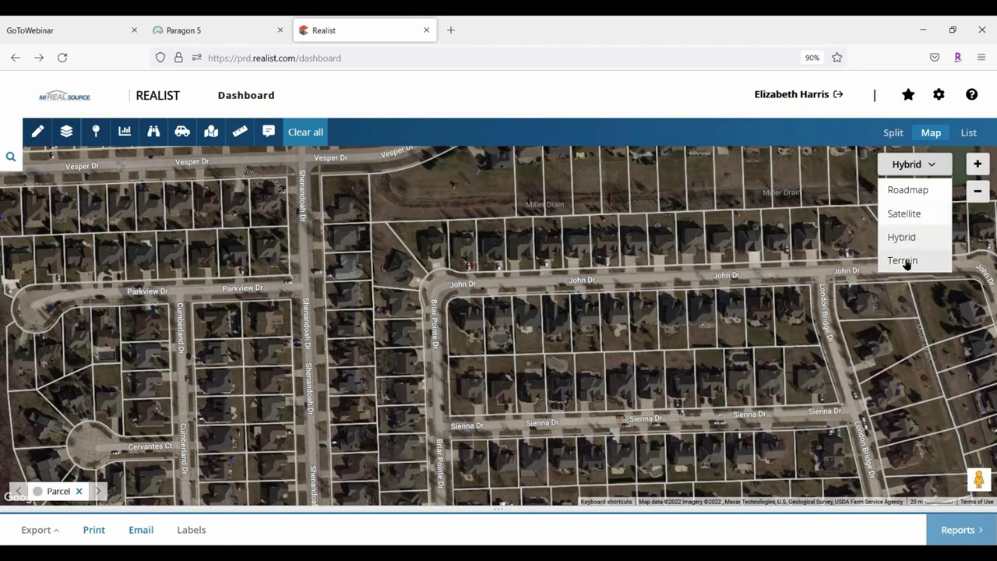
left_click(906, 262)
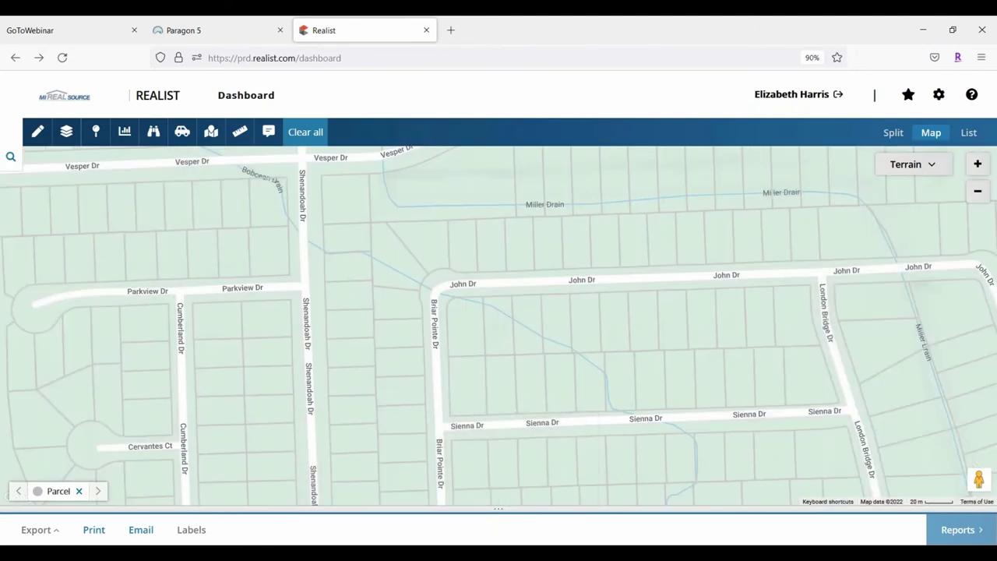
Return the map to Roadmap style and zoom out one level
left_click(915, 167)
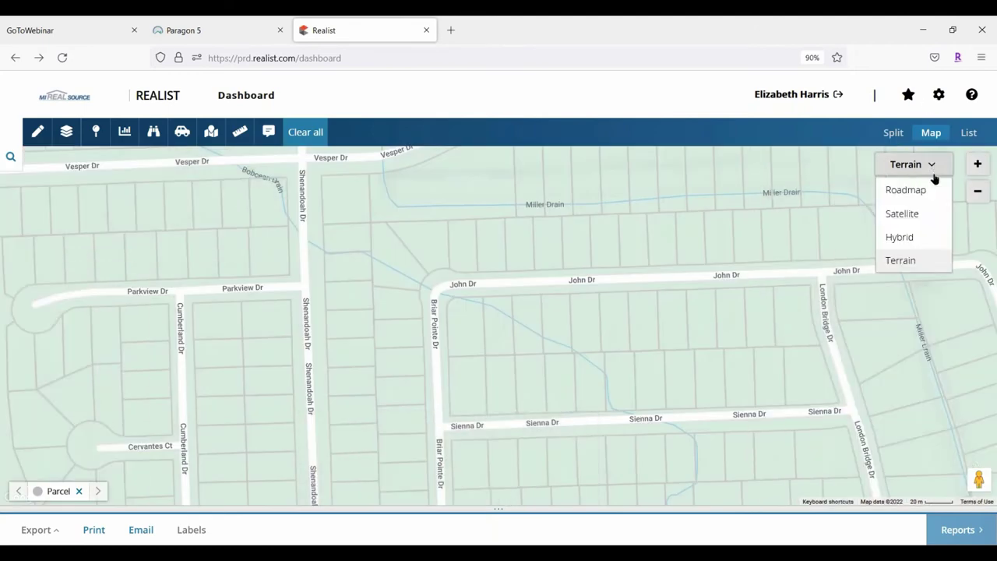
left_click(903, 189)
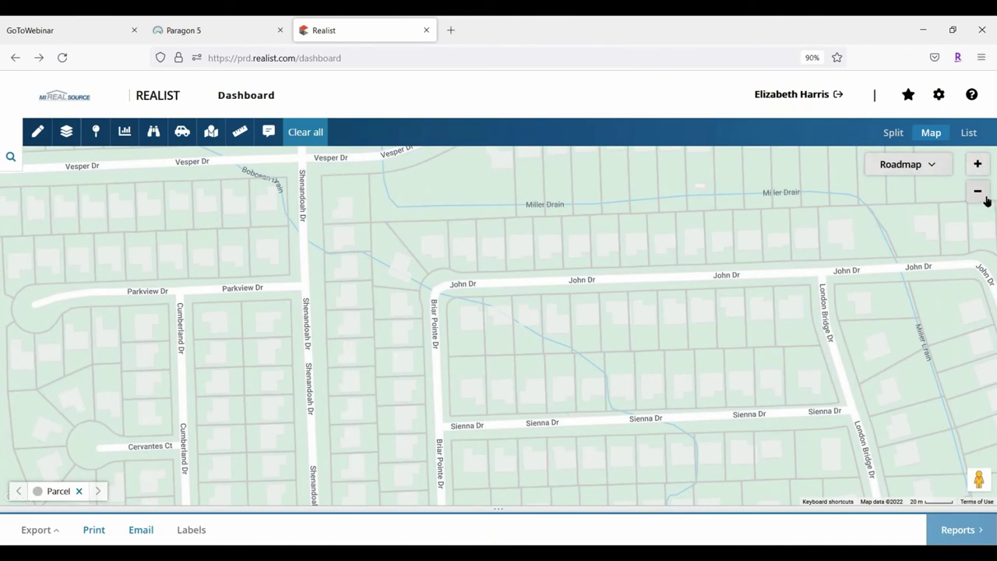
left_click(982, 193)
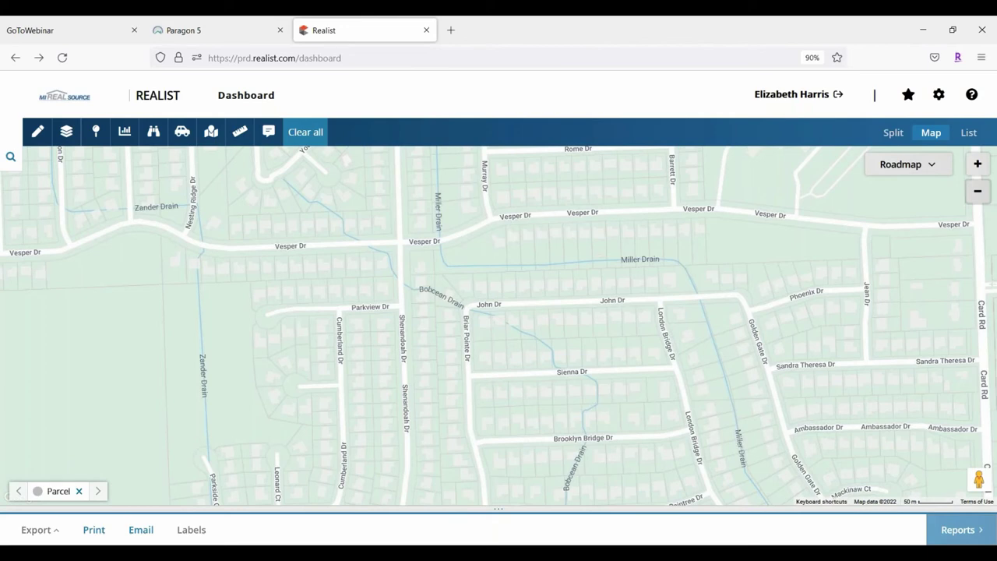
left_click_drag(979, 479, 972, 477)
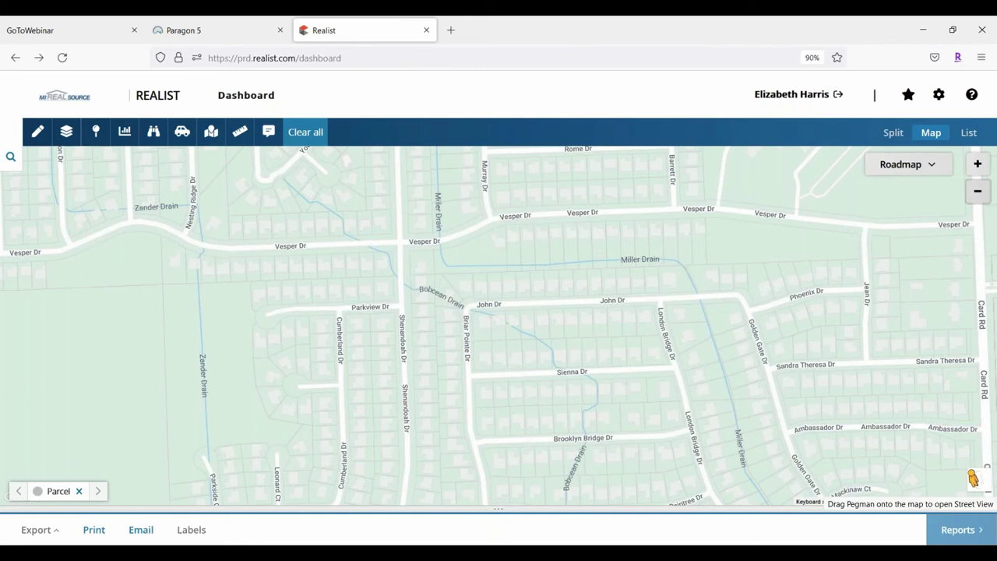
Drop into Street View on Shenandoah Dr and move forward along the street
left_click_drag(973, 477, 404, 350)
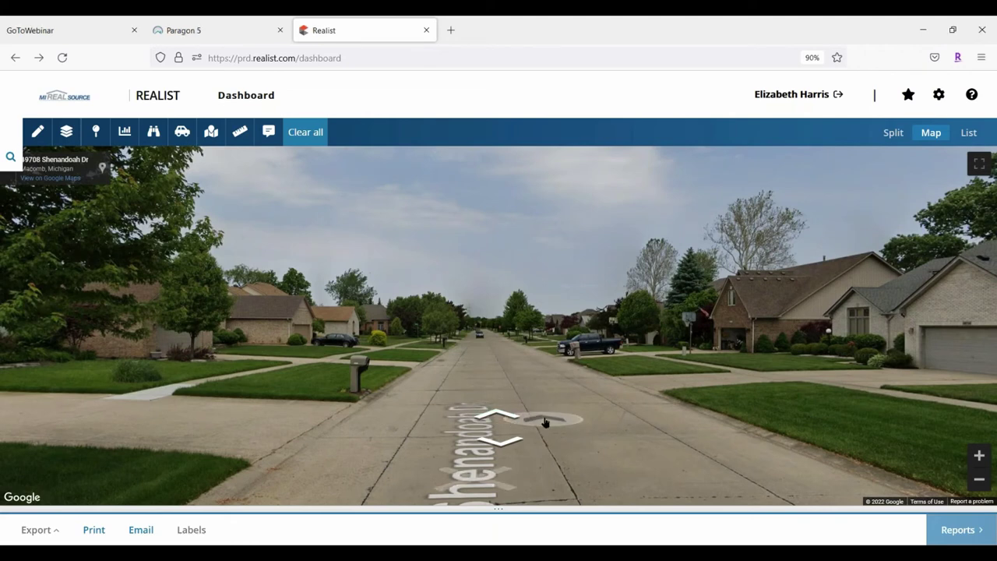
left_click(514, 421)
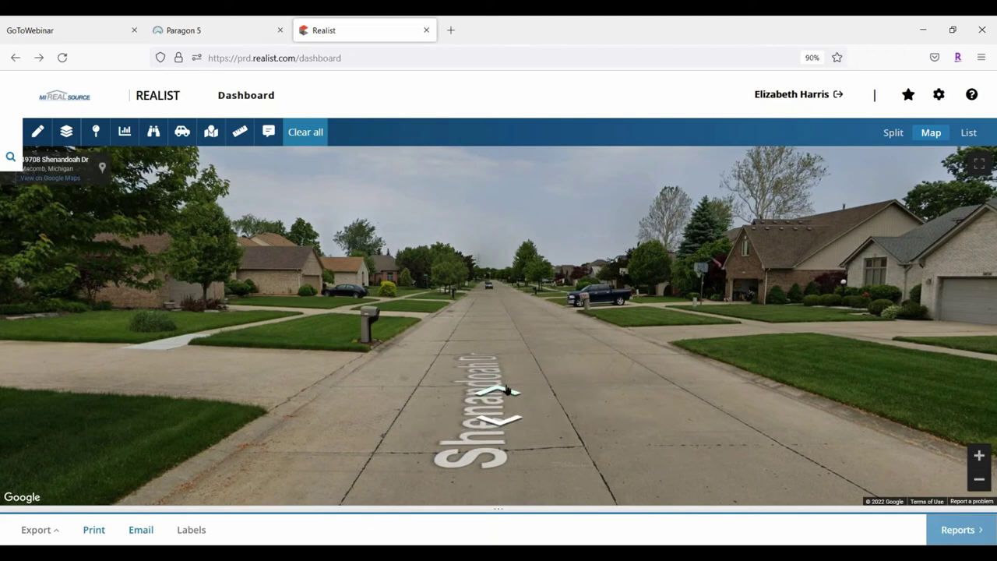
left_click(506, 389)
left_click(506, 389)
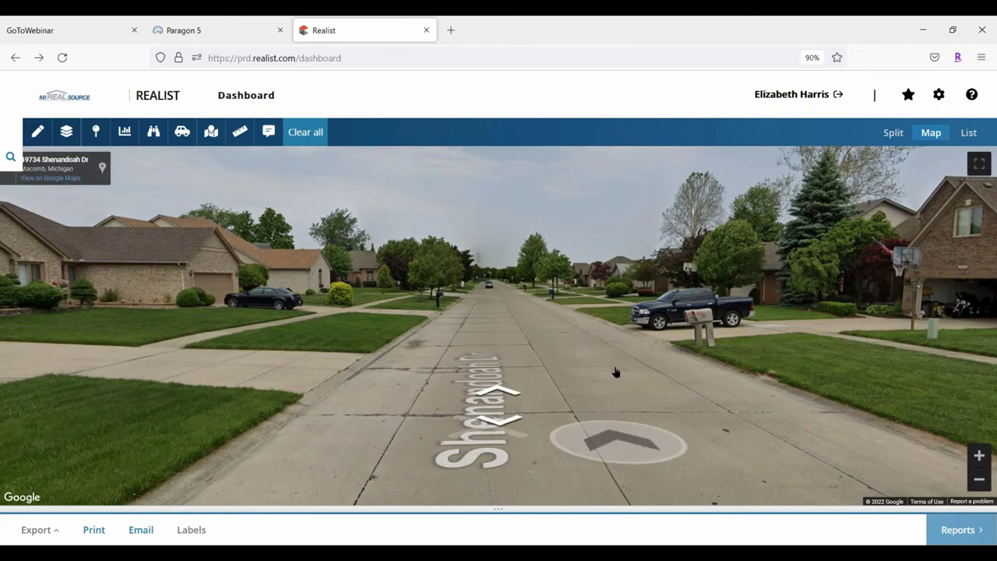
Turn to face the houses and advance several spots past them along Shenandoah Dr
left_click_drag(722, 357, 66, 441)
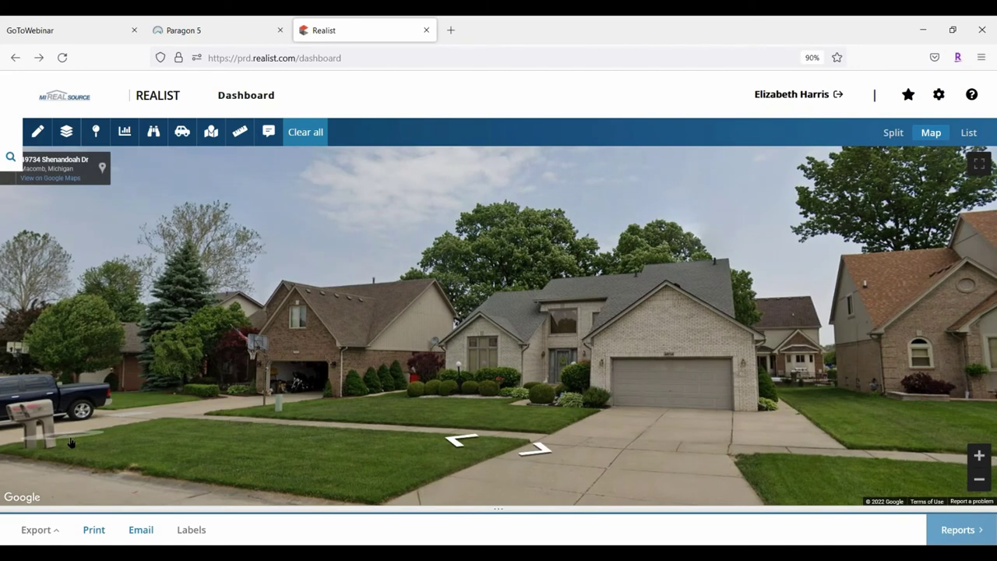
left_click(465, 436)
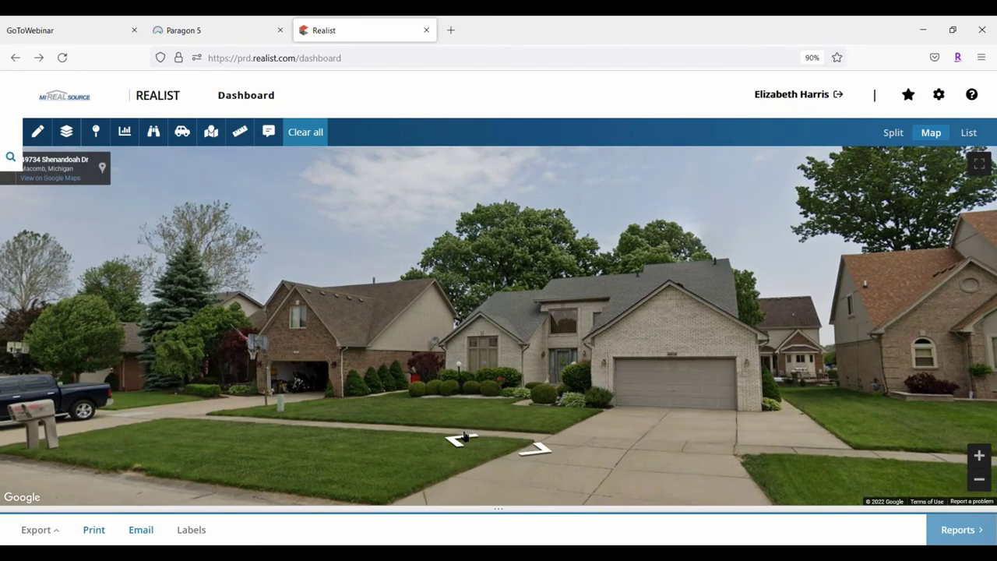
left_click(465, 436)
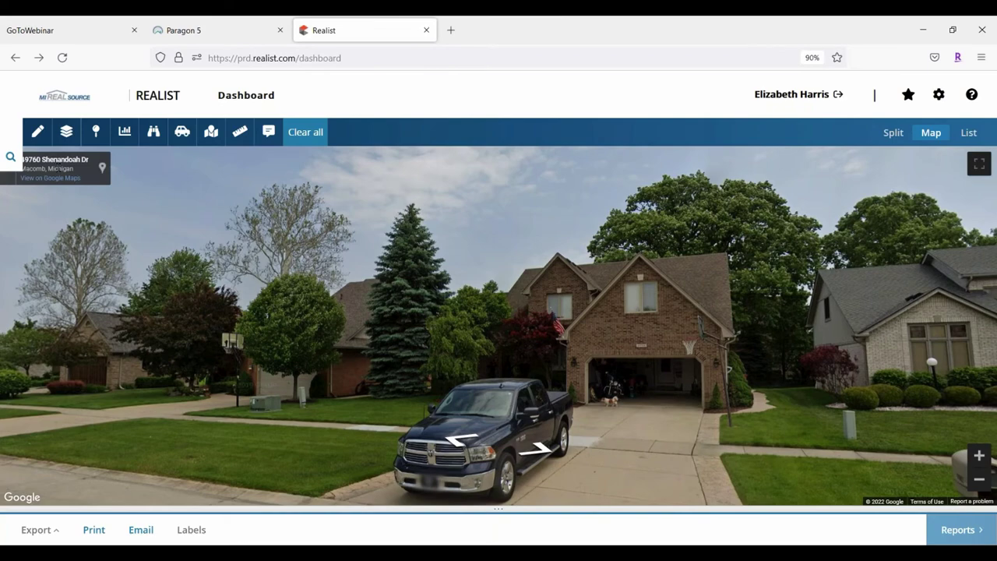
left_click(462, 439)
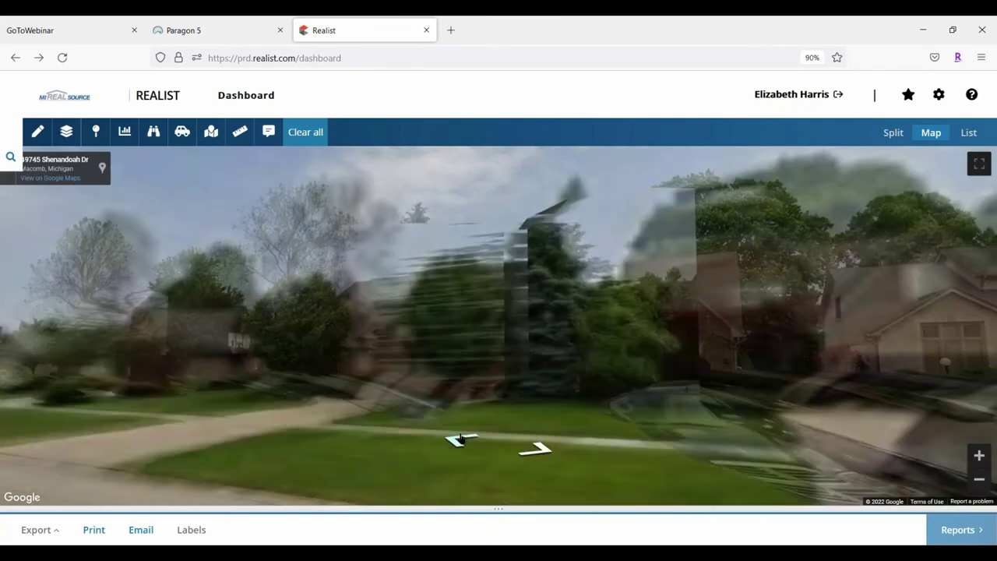
left_click(462, 439)
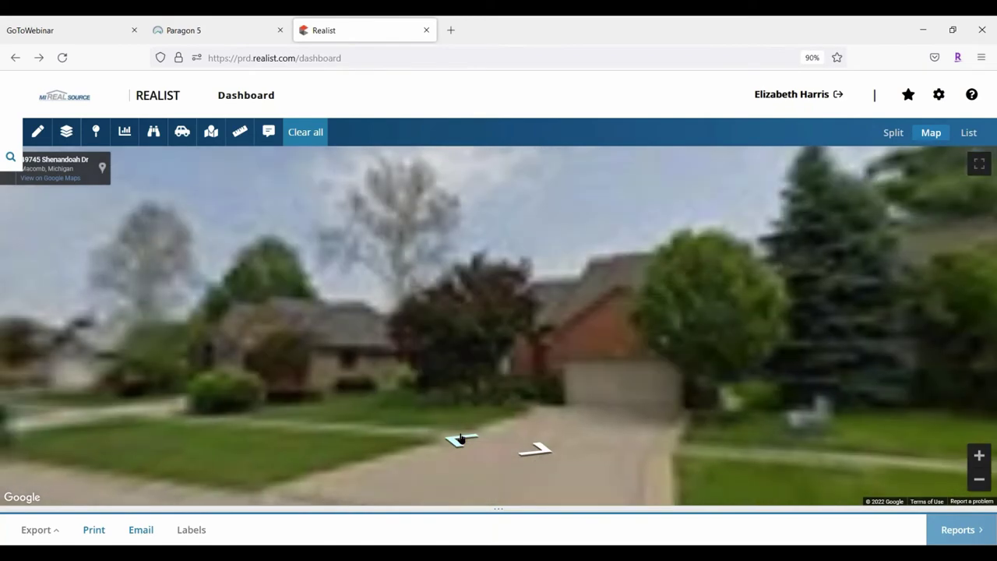
Look around Shenandoah Dr at the brick house with the hydrant and reach the Parkview corner
left_click(460, 439)
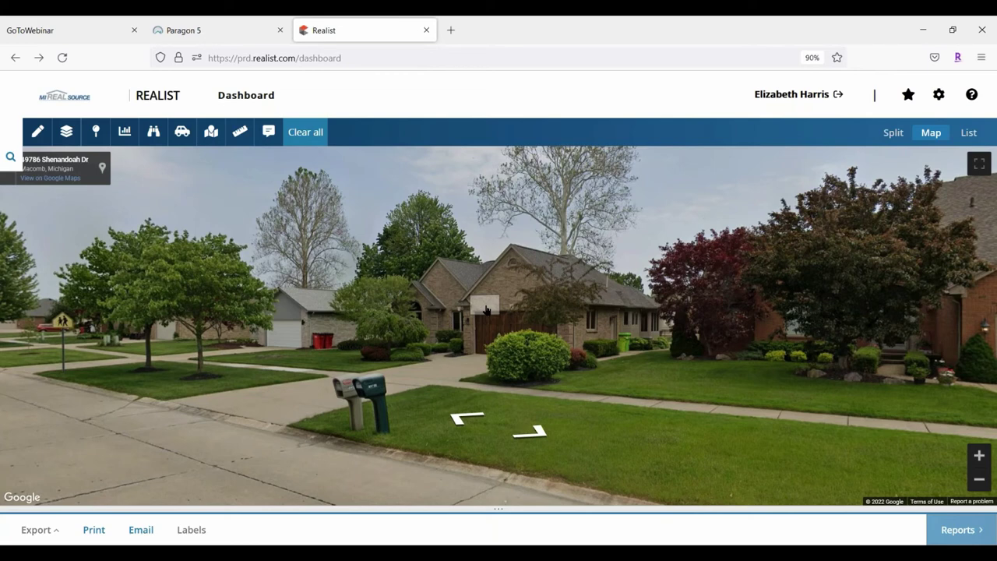
left_click_drag(195, 296, 390, 297)
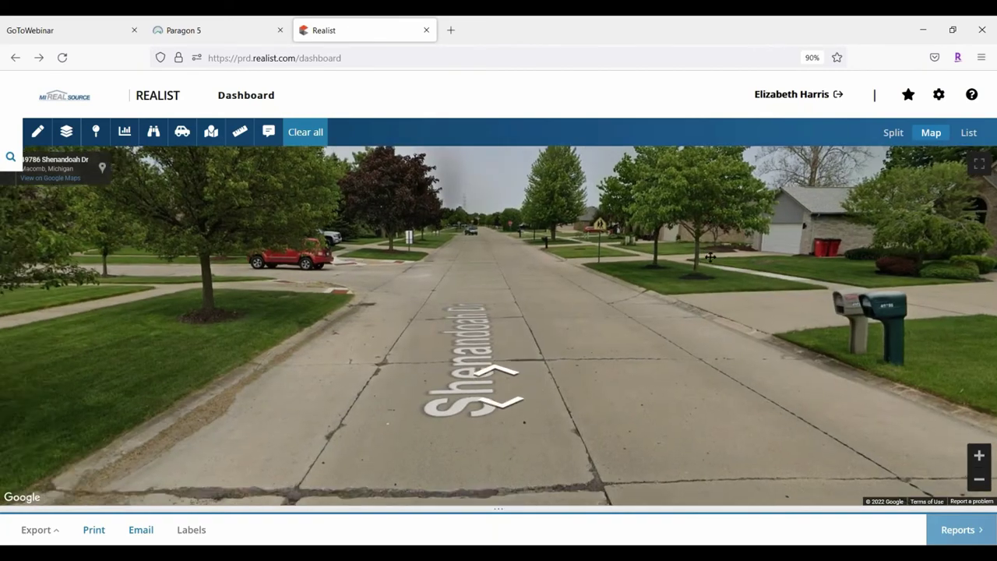
left_click_drag(436, 366, 592, 374)
left_click_drag(467, 377, 620, 382)
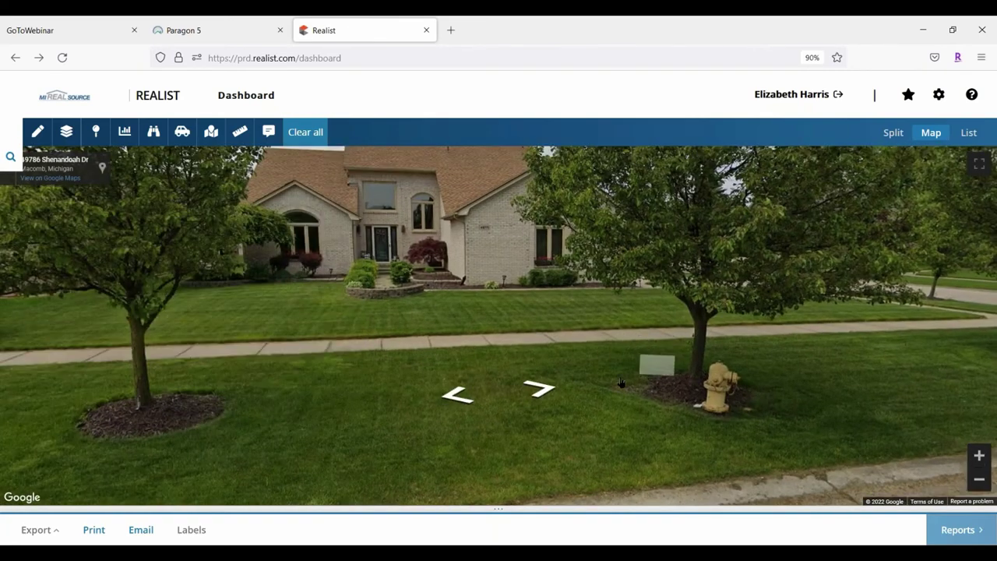
left_click(540, 387)
left_click(540, 387)
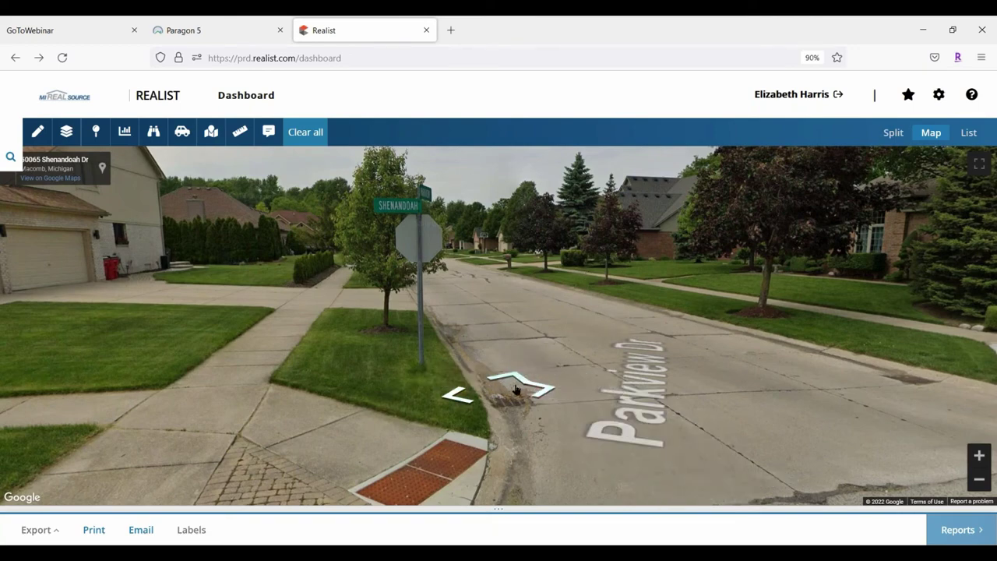
Move along Parkview Dr, reset page zoom to 90 percent, and exit Street View
left_click(514, 378)
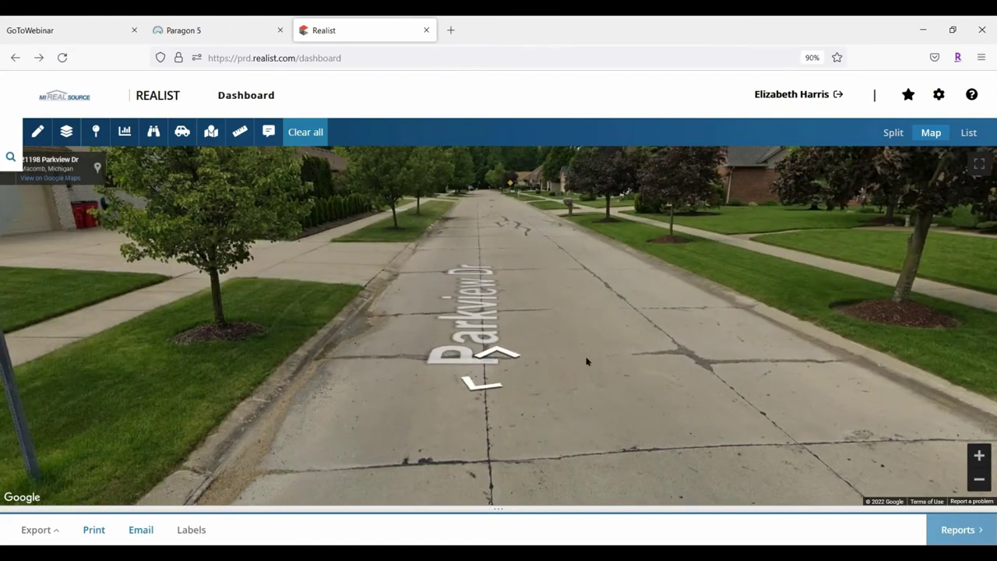
left_click(625, 273)
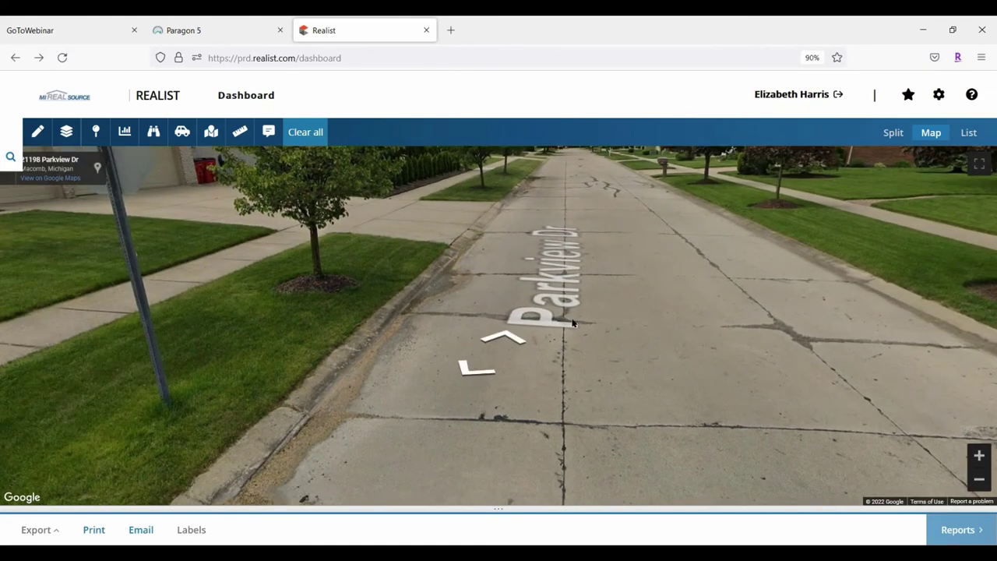
left_click(499, 343)
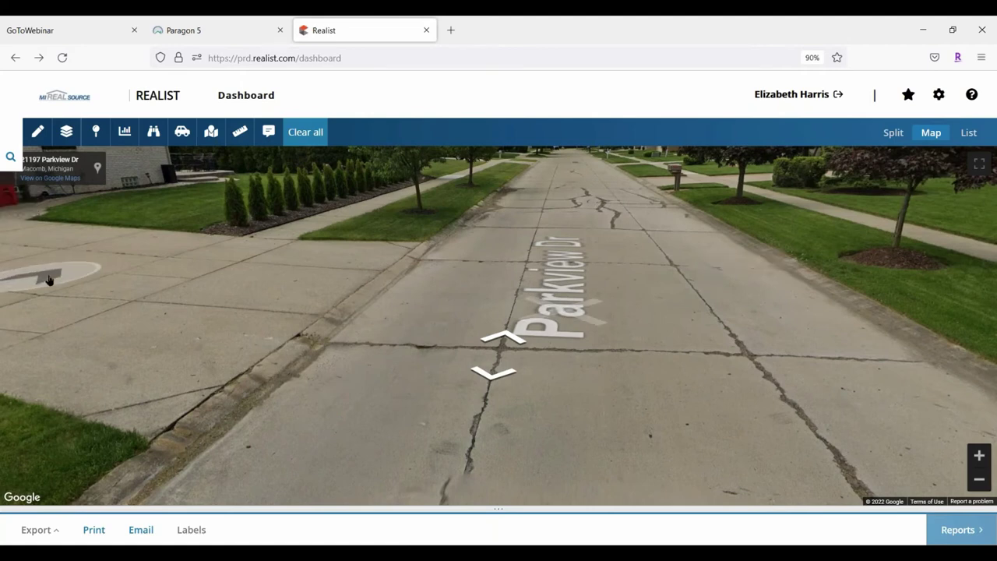
key("ctrl+minus")
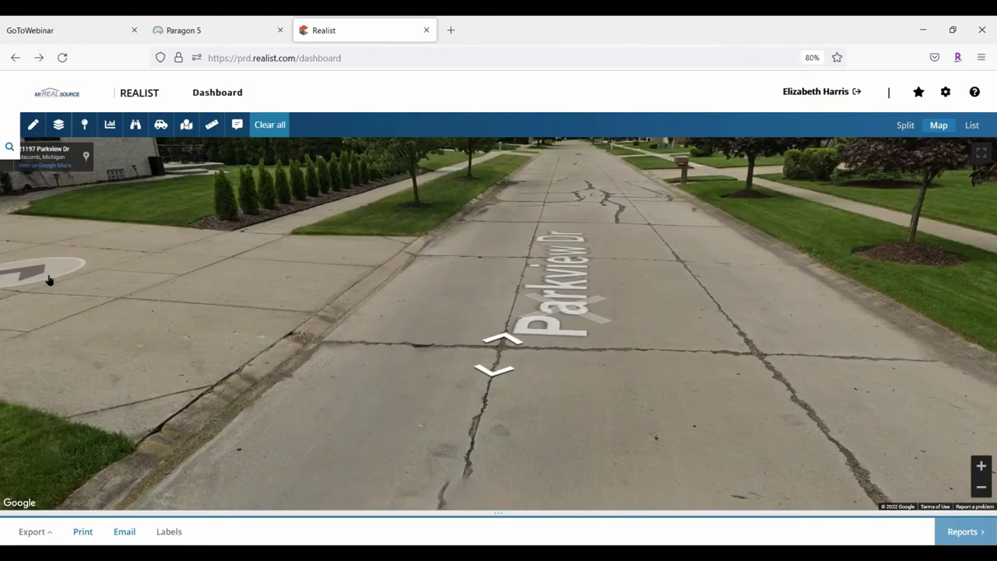
key("ctrl+plus")
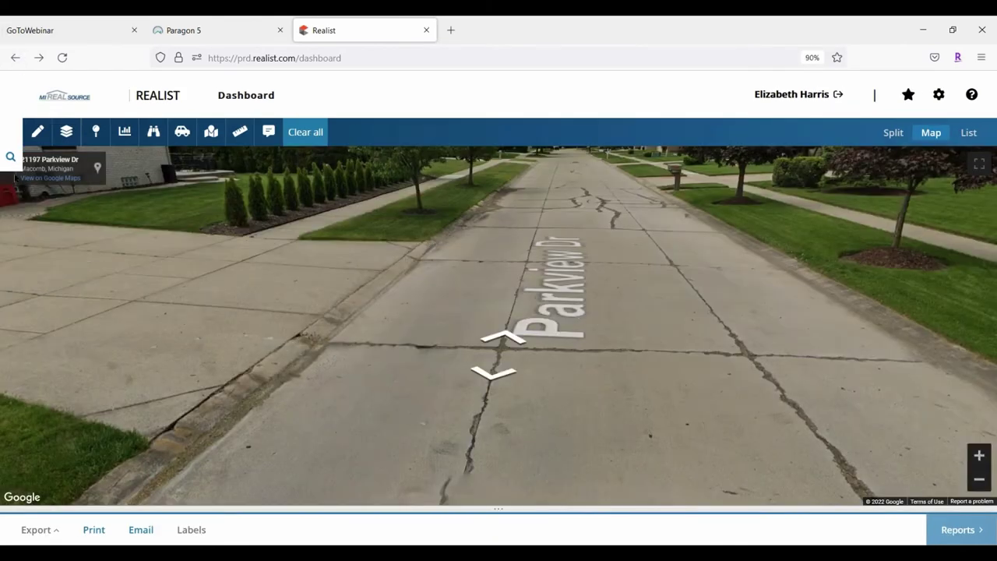
left_click(9, 179)
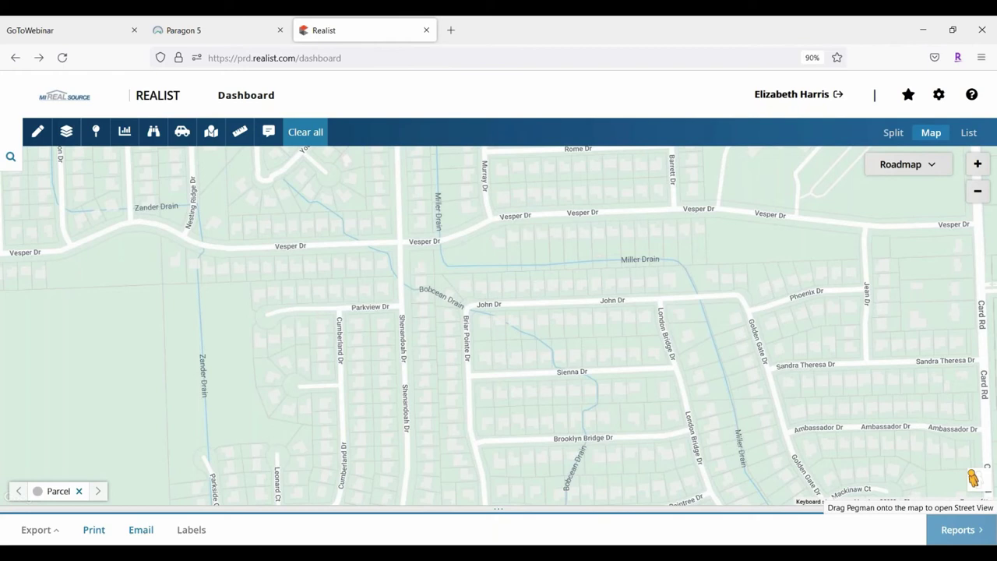
left_click_drag(973, 478, 294, 230)
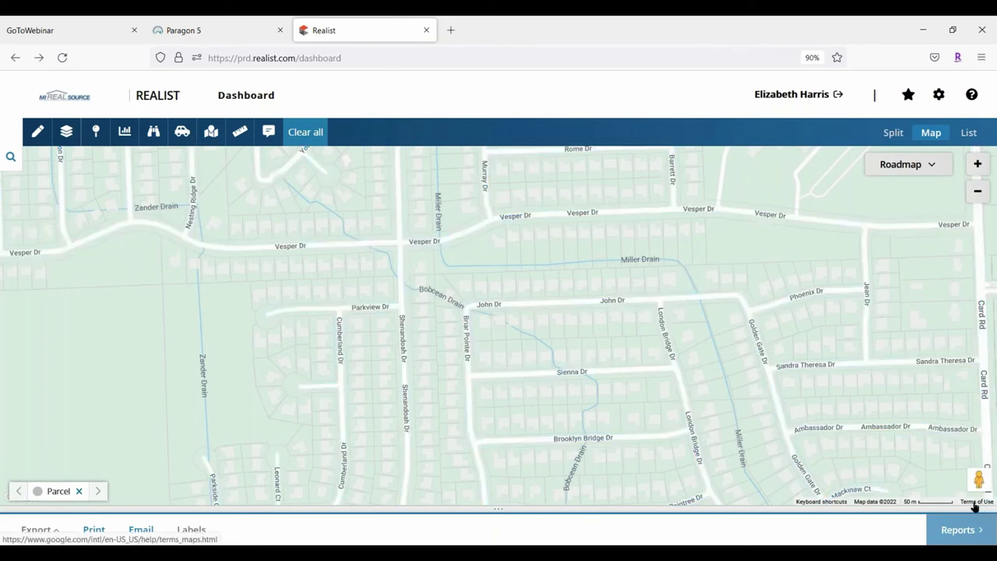
left_click_drag(978, 478, 683, 425)
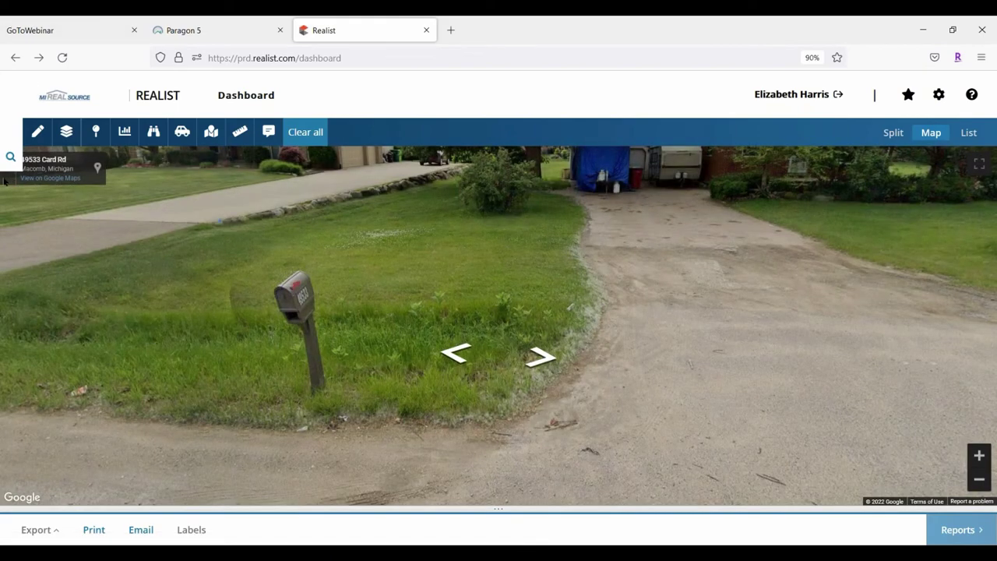
left_click(10, 157)
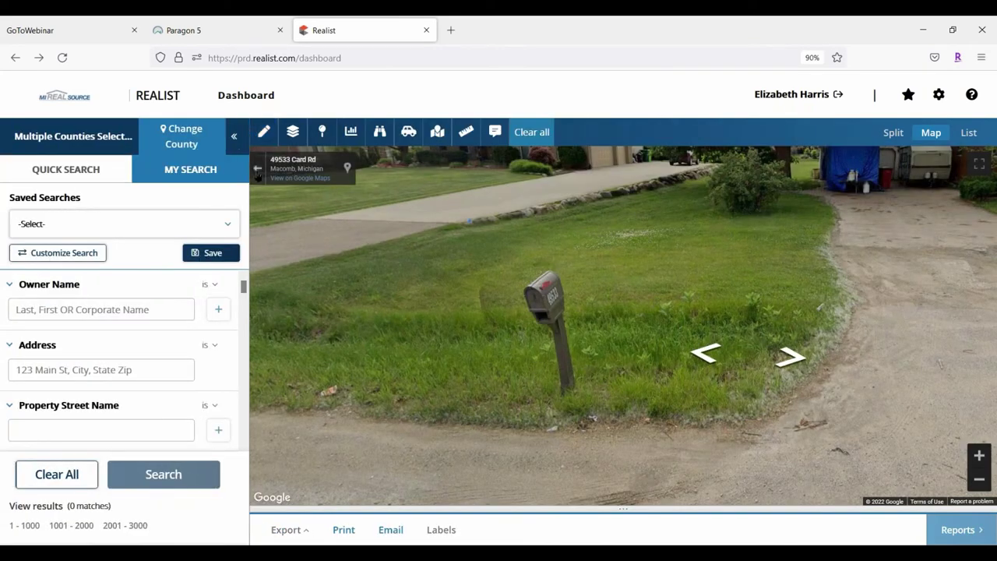
left_click(257, 173)
left_click(233, 144)
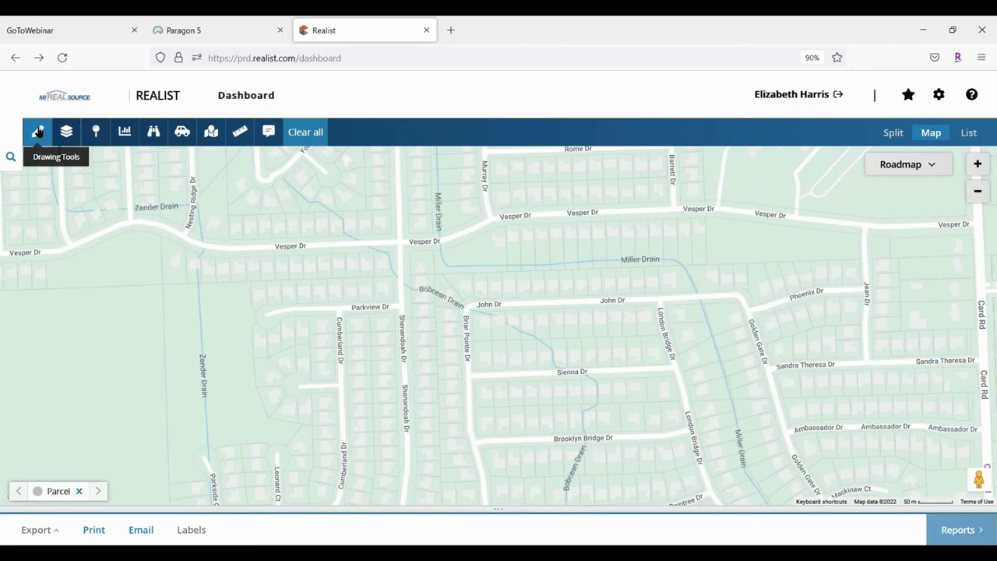
left_click(37, 132)
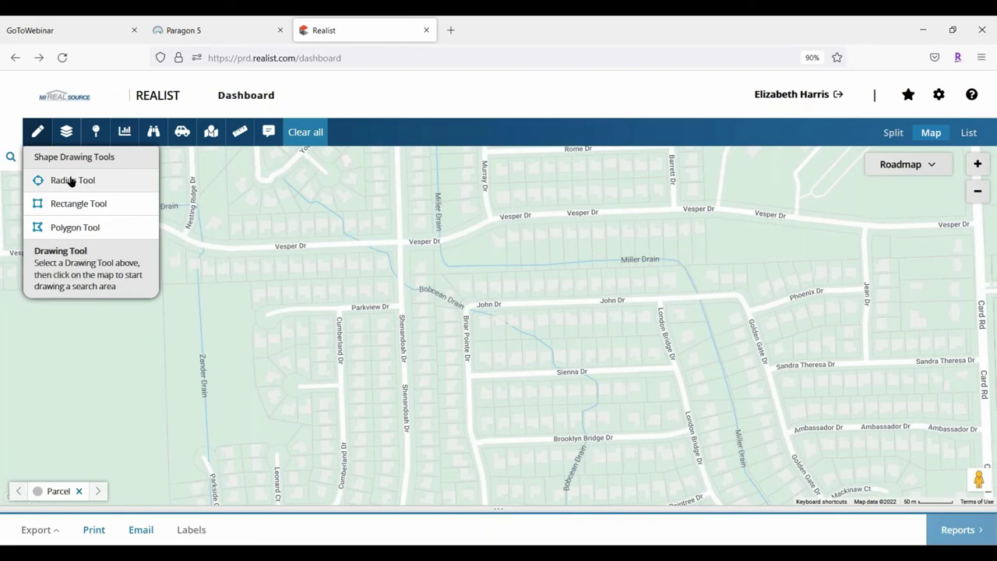
left_click(71, 181)
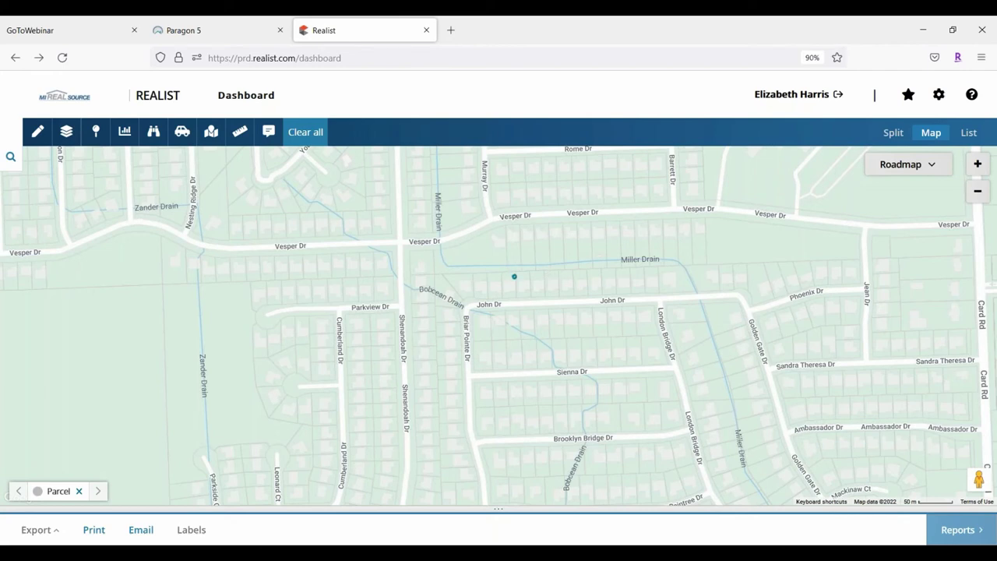
left_click(512, 268)
left_click_drag(512, 267, 542, 342)
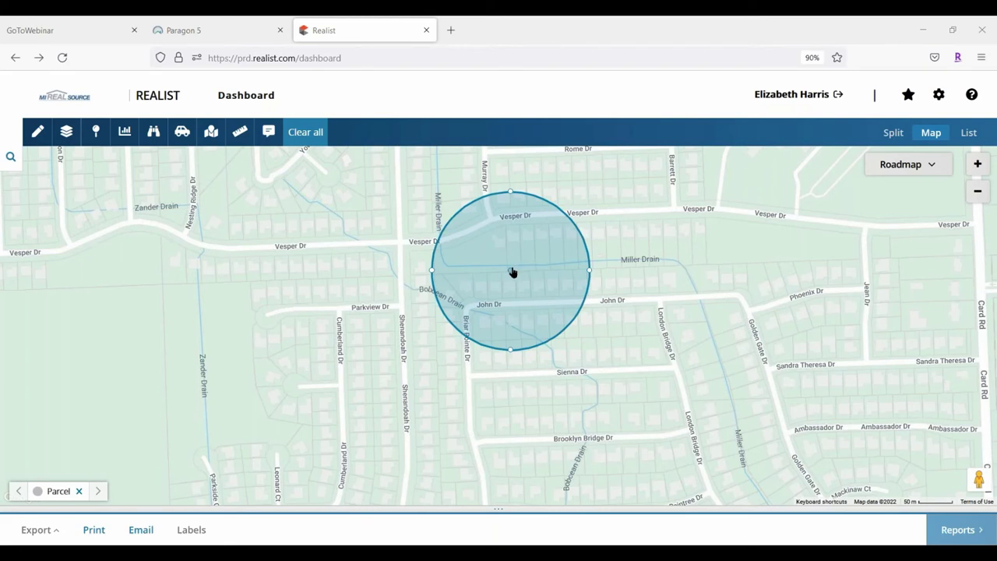
left_click_drag(512, 272, 751, 353)
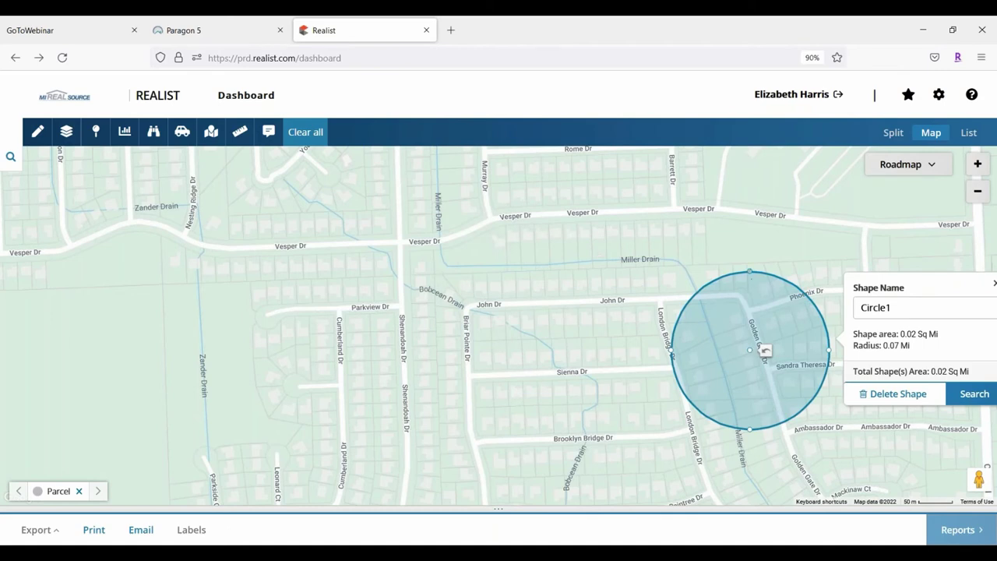
left_click_drag(672, 350, 703, 351)
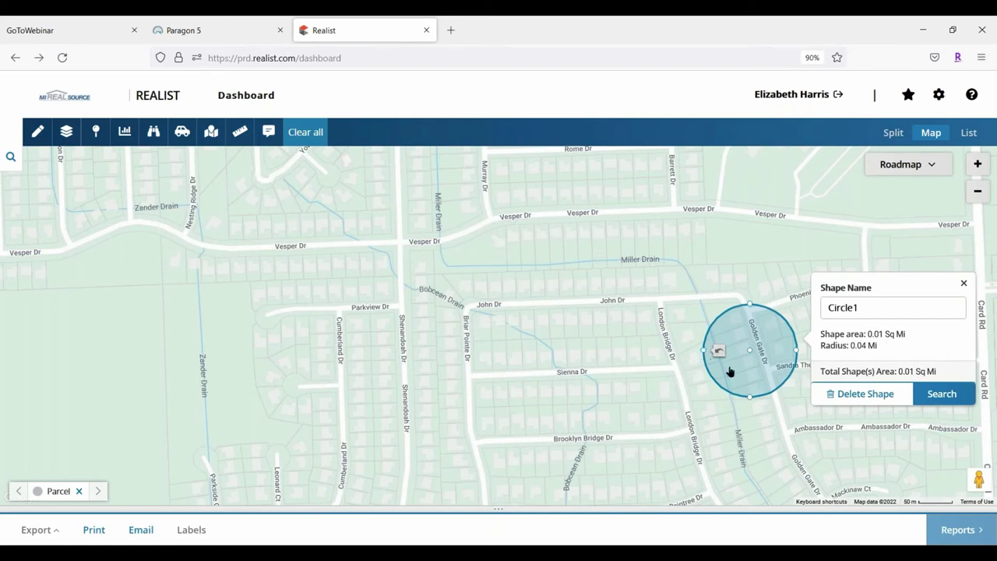
left_click_drag(749, 396, 749, 444)
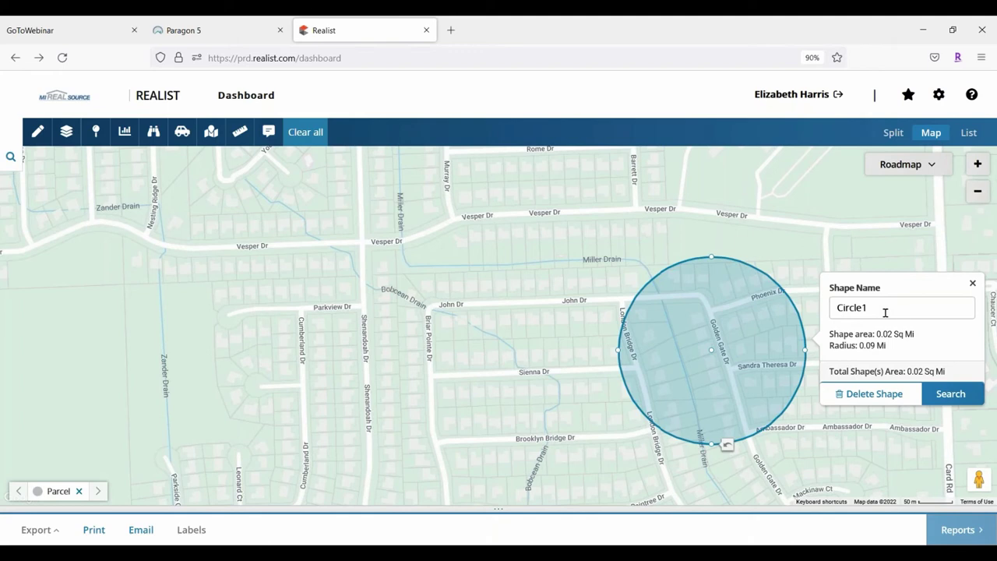
double_click(885, 312)
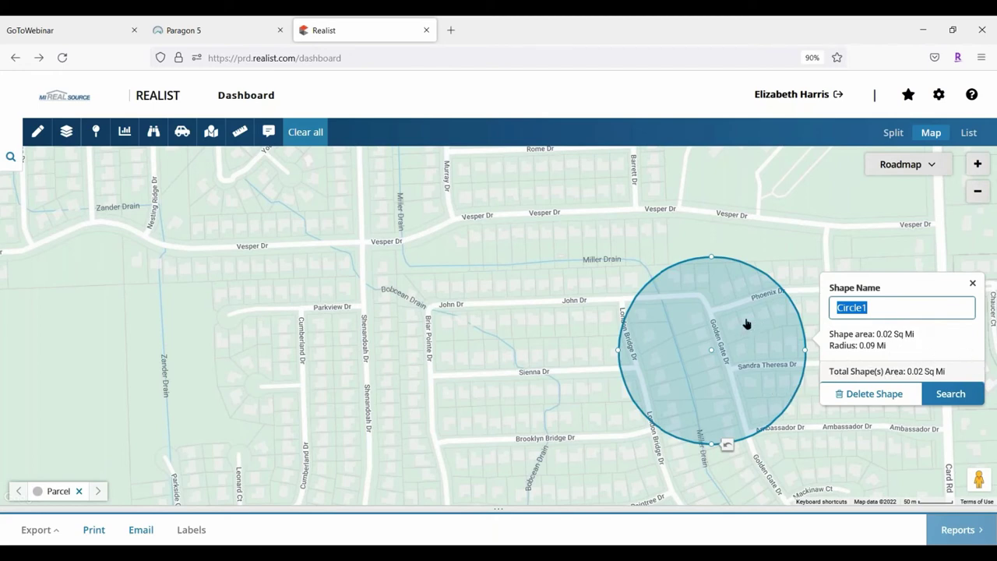
left_click(899, 395)
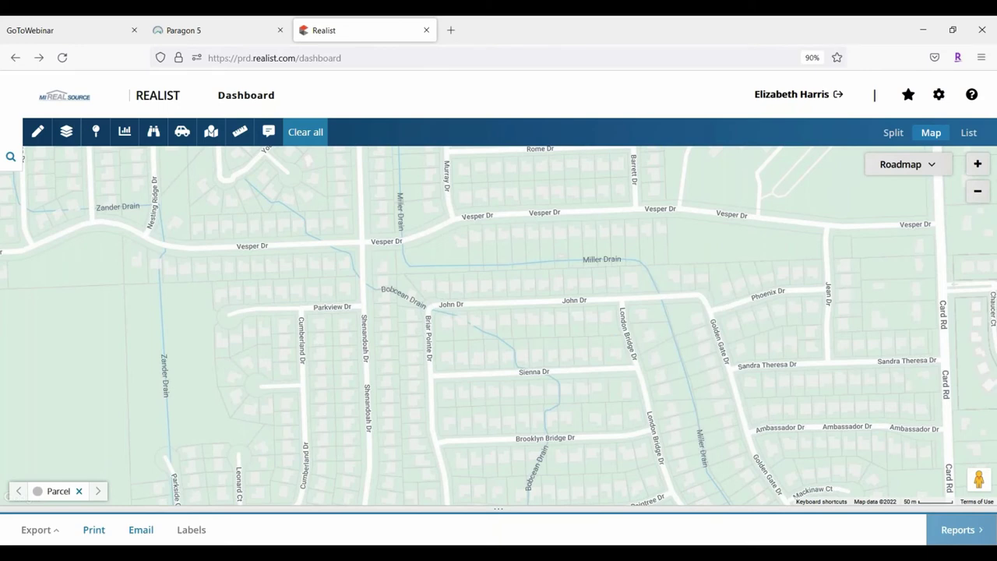
left_click(36, 133)
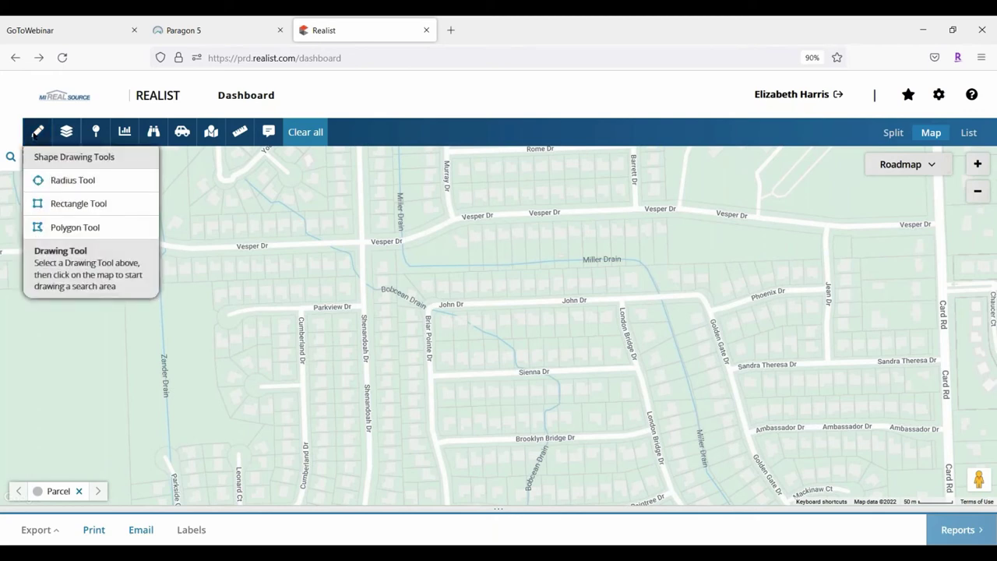
left_click(58, 202)
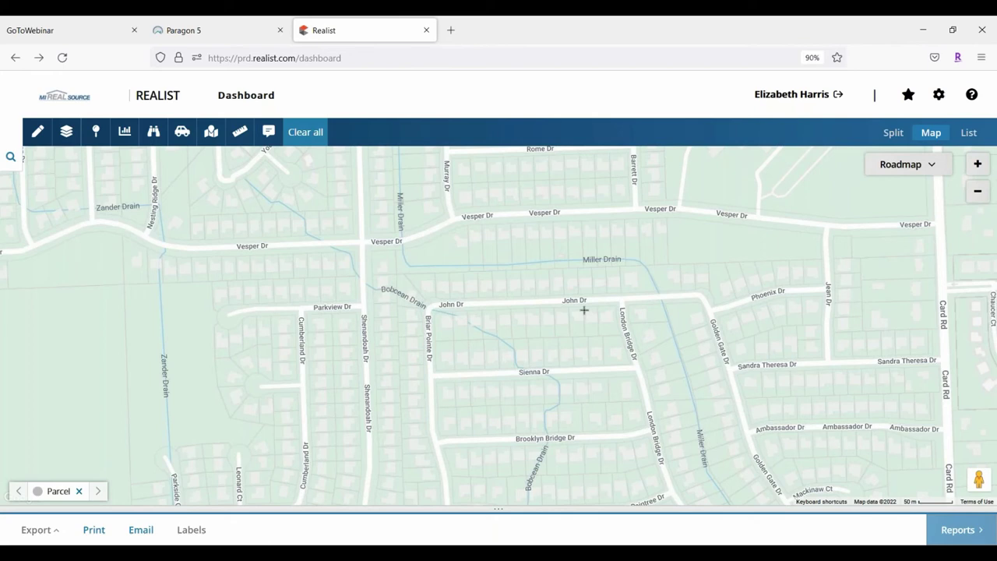
left_click_drag(705, 298, 366, 220)
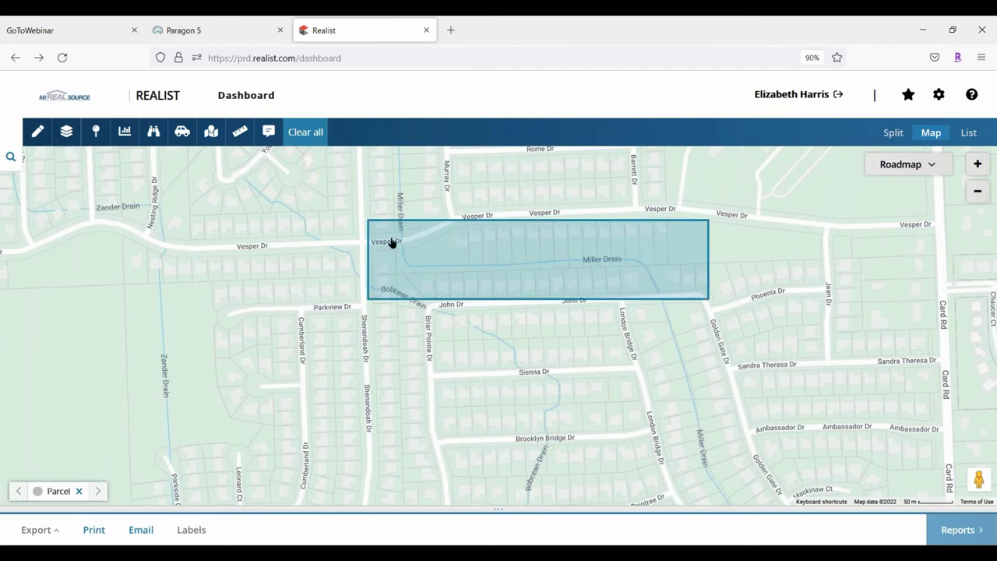
left_click_drag(692, 295, 695, 300)
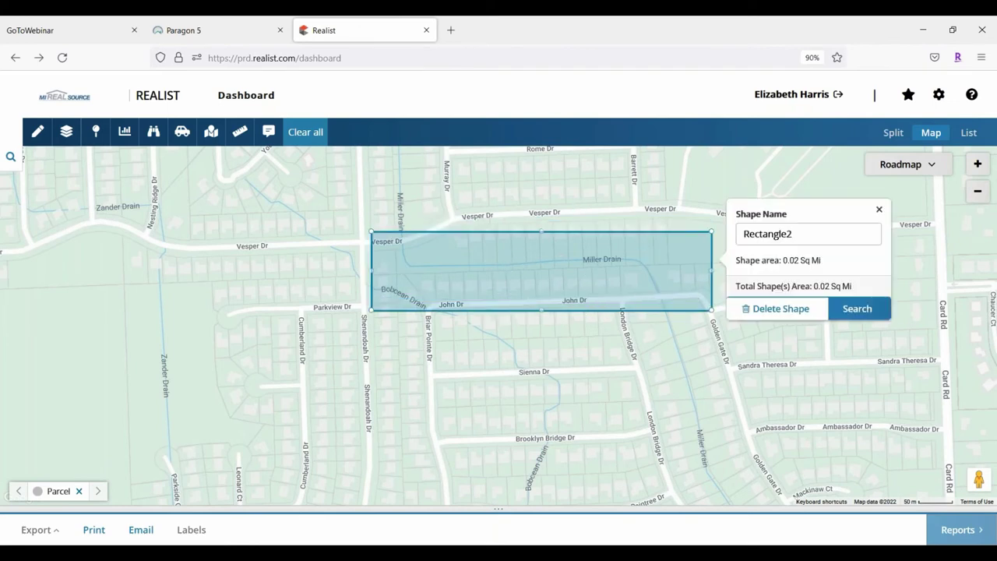
left_click_drag(545, 310, 555, 387)
left_click_drag(371, 308, 270, 308)
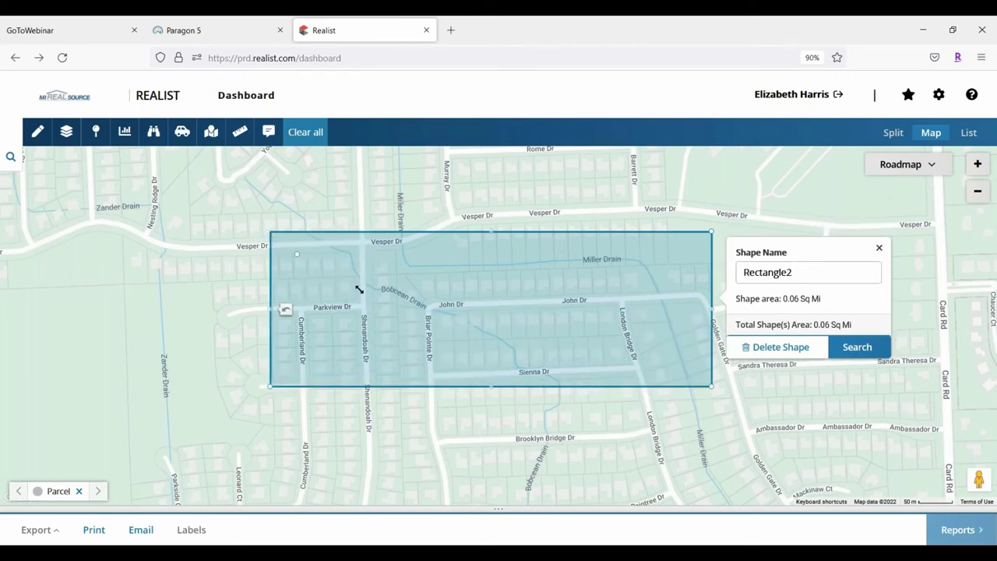
left_click_drag(373, 295, 377, 300)
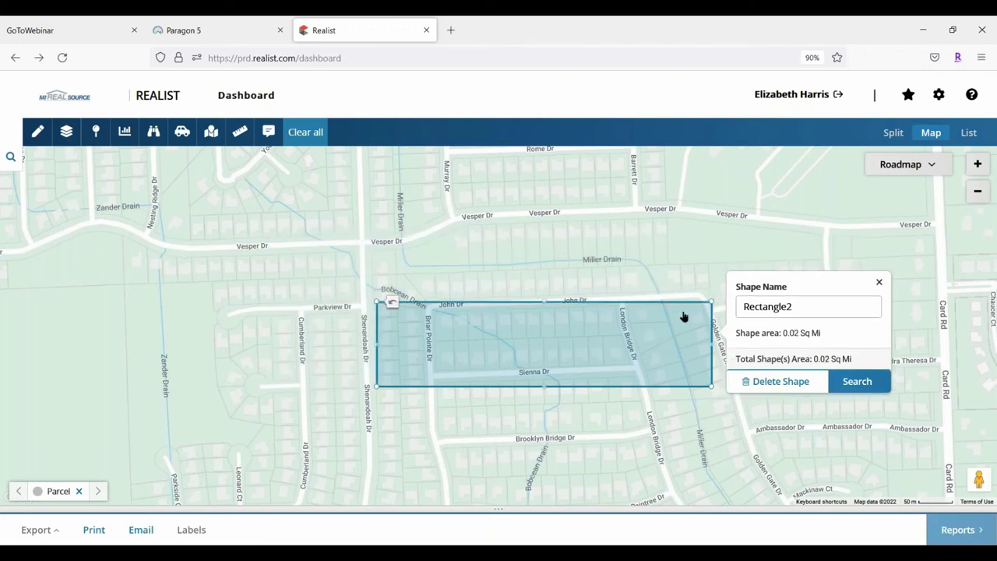
left_click_drag(710, 300, 526, 240)
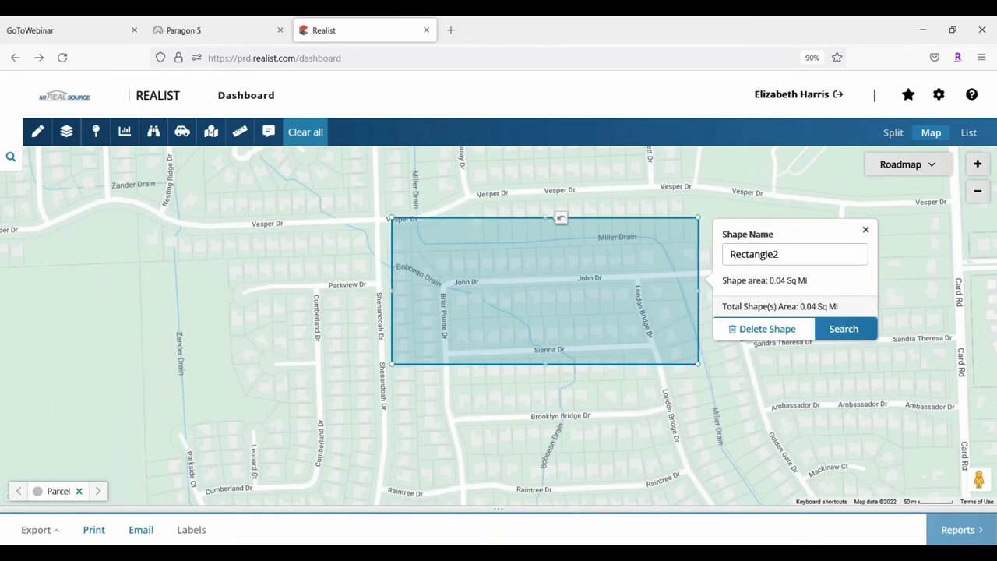
left_click(767, 329)
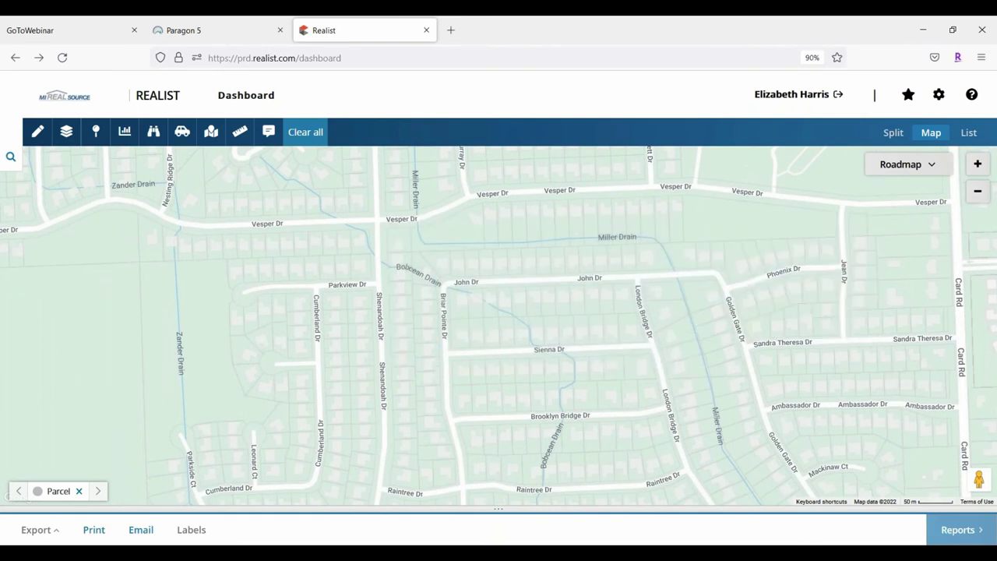
Select the Polygon drawing tool and start outlining from Shenandoah Dr down Miller Drain
left_click(37, 131)
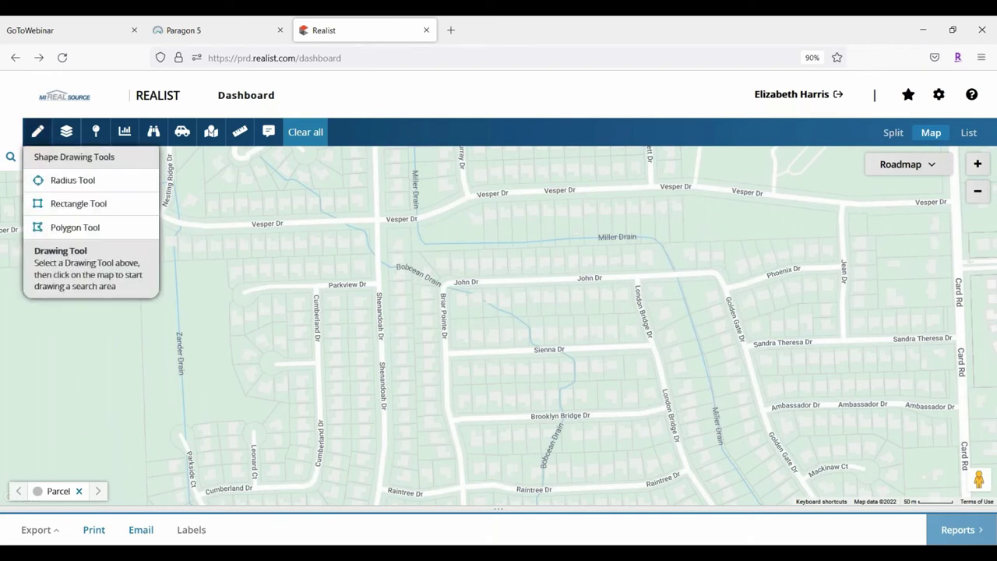
left_click(65, 227)
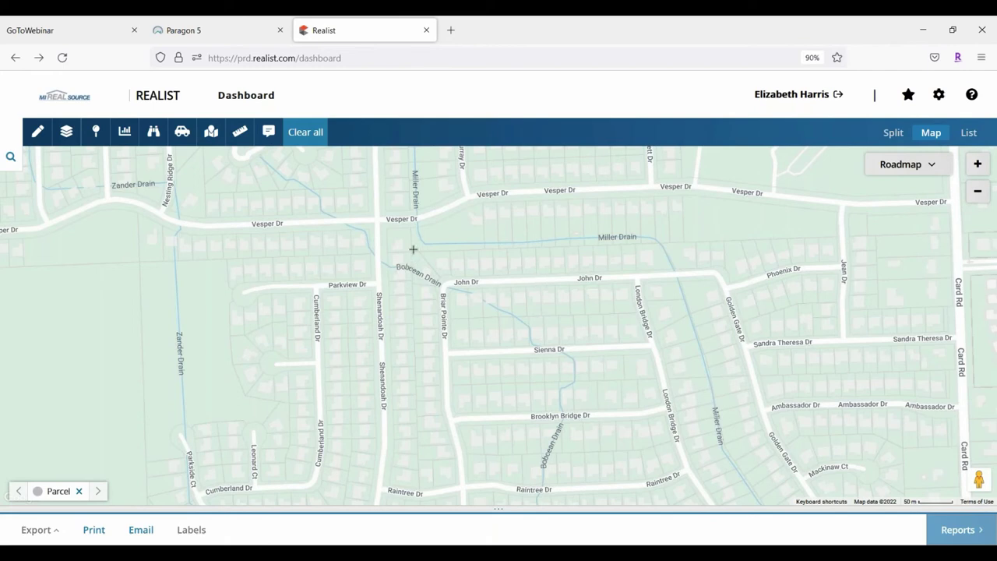
left_click(410, 250)
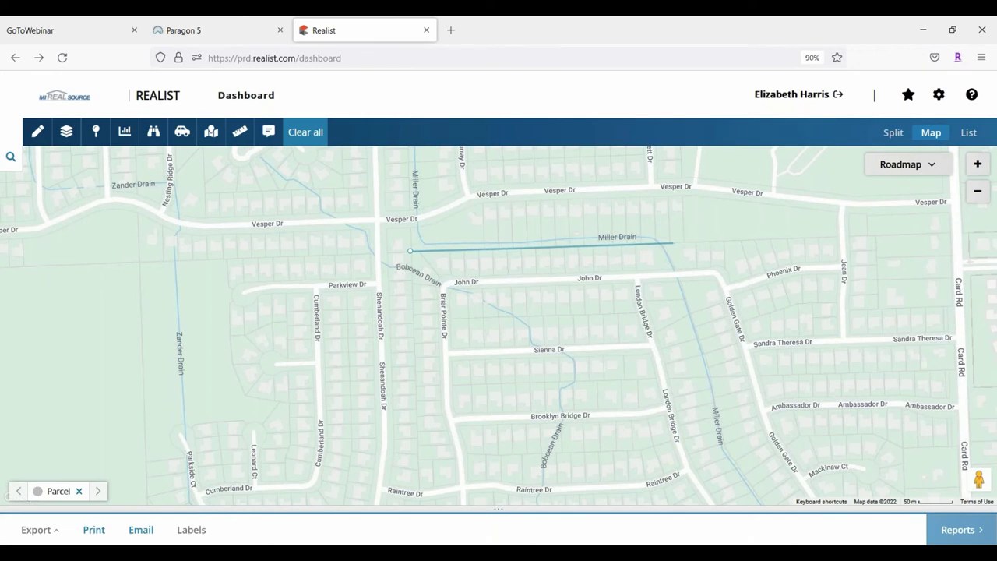
left_click(665, 243)
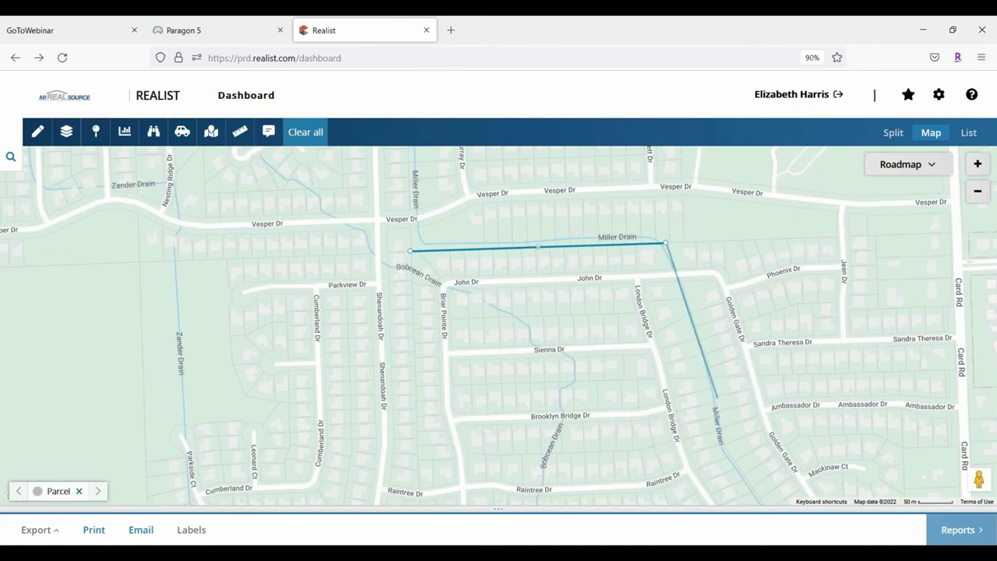
left_click(714, 393)
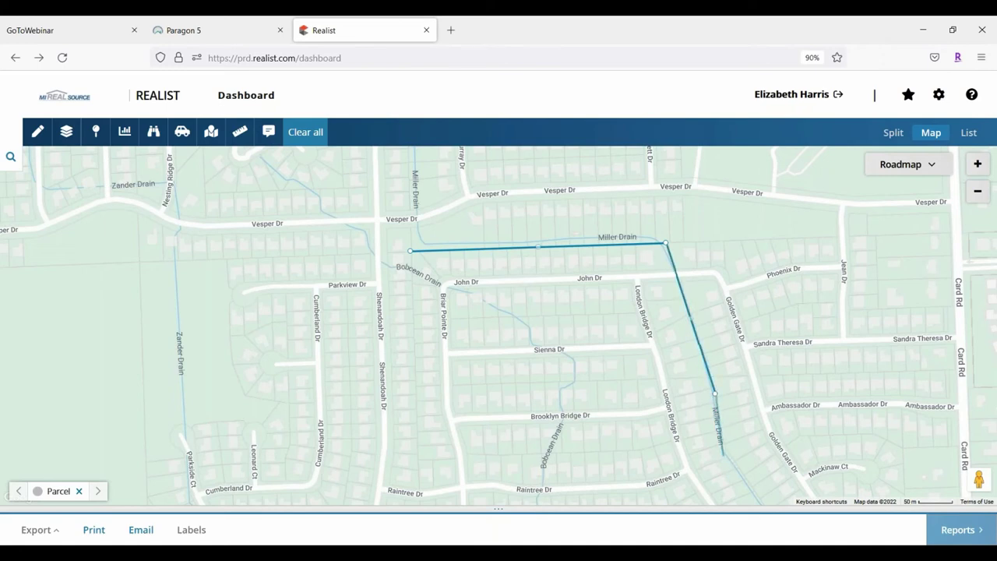
left_click(719, 450)
Add corners west along Raintree Dr and close the polygon at its first corner
left_click(730, 460)
left_click(635, 488)
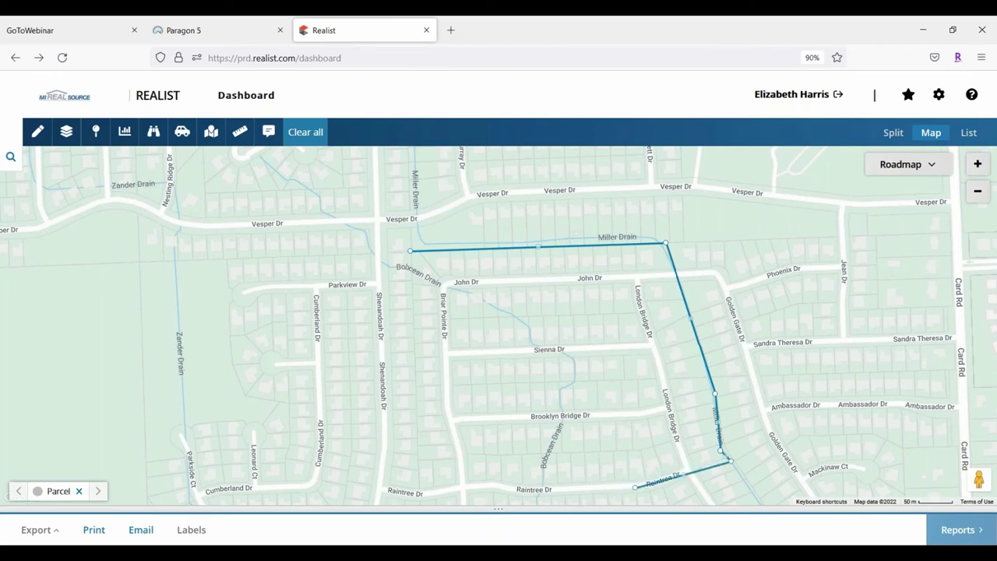
left_click(530, 493)
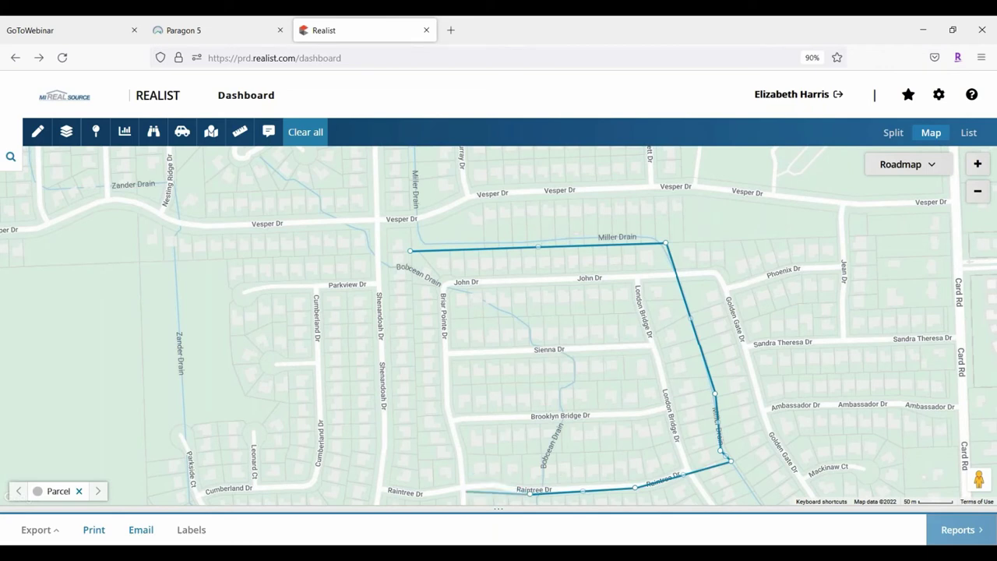
left_click(464, 492)
left_click(394, 493)
left_click(419, 492)
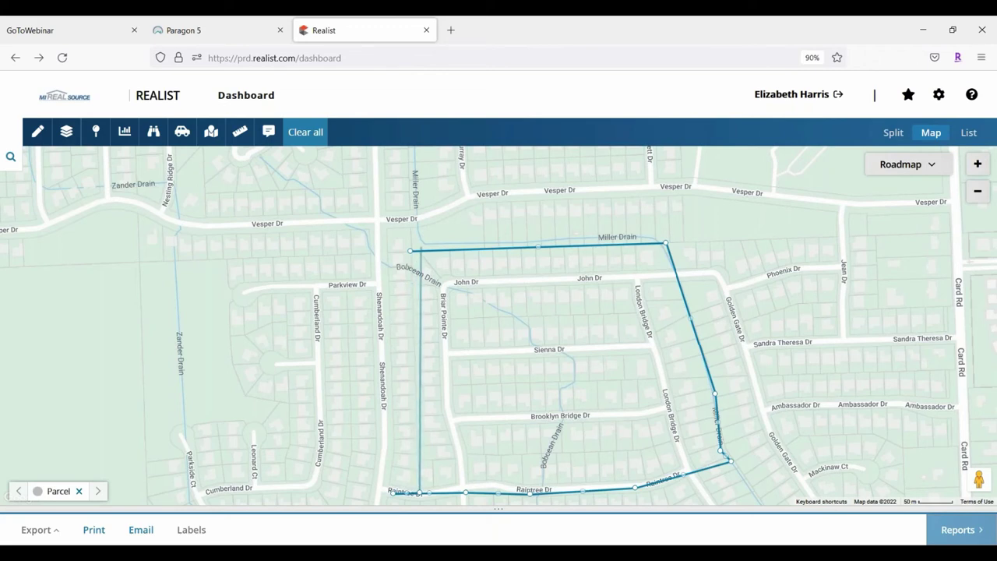
left_click(411, 253)
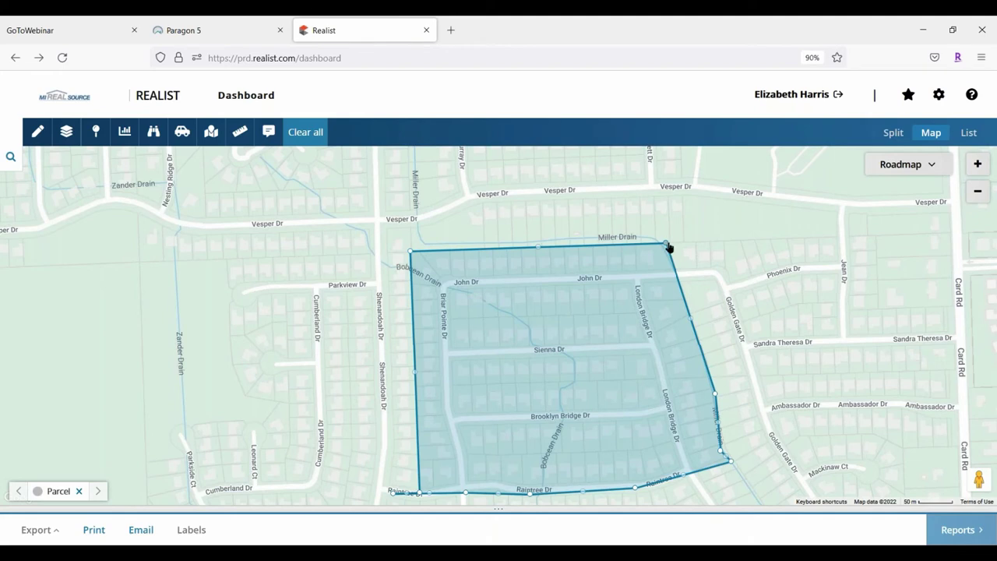
Drag Polygon3's corners and edges along Golden Gate Dr to Raintree Dr until it covers 0.07 sq mi
left_click_drag(672, 241, 714, 219)
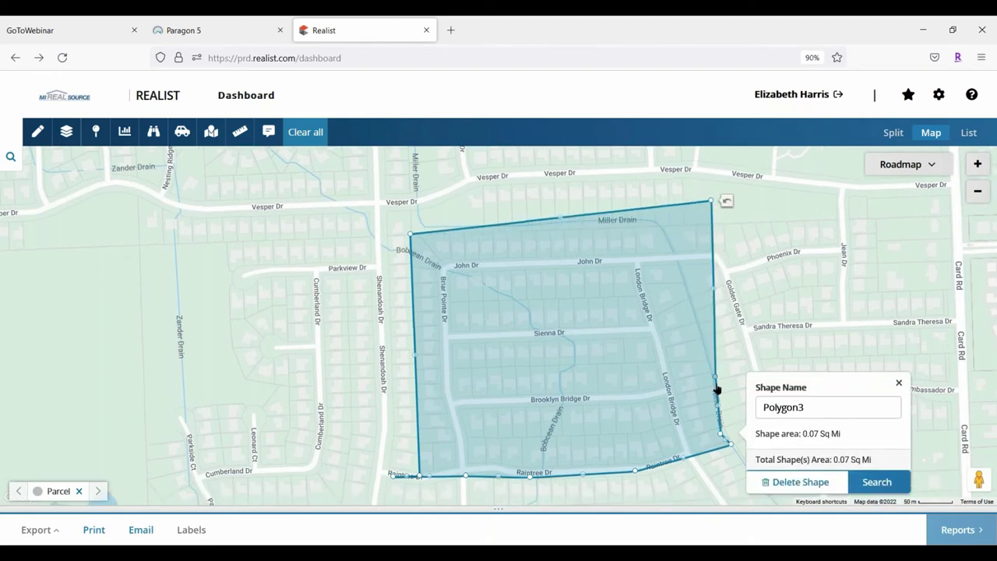
left_click_drag(718, 379, 797, 360)
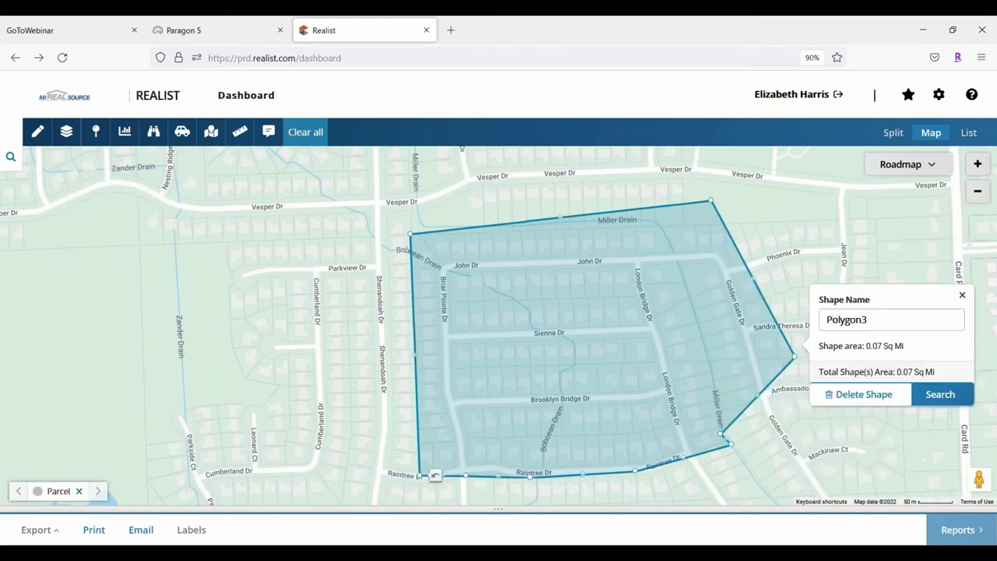
left_click_drag(530, 475, 519, 397)
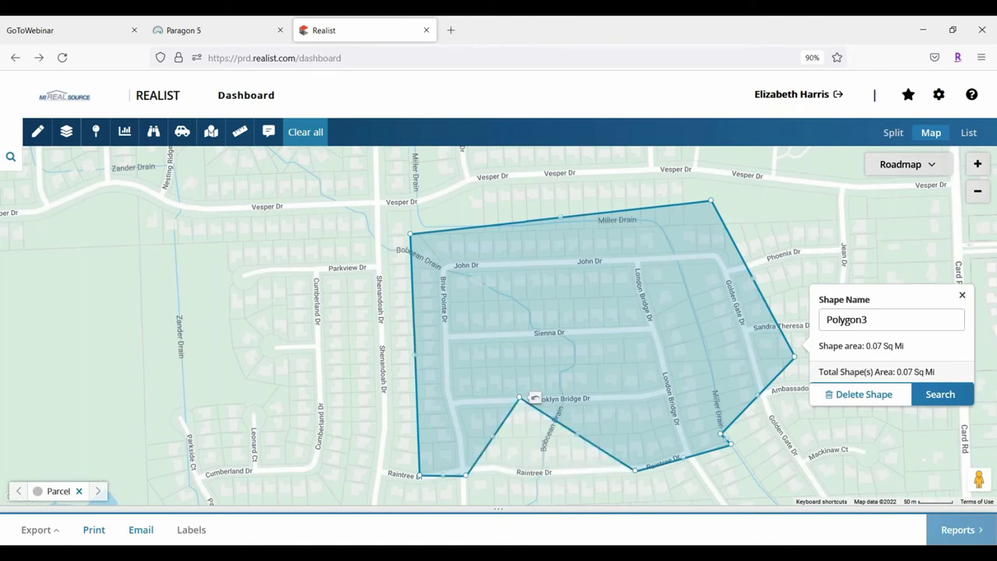
left_click_drag(523, 402, 564, 454)
left_click_drag(730, 445, 667, 327)
left_click_drag(795, 357, 701, 275)
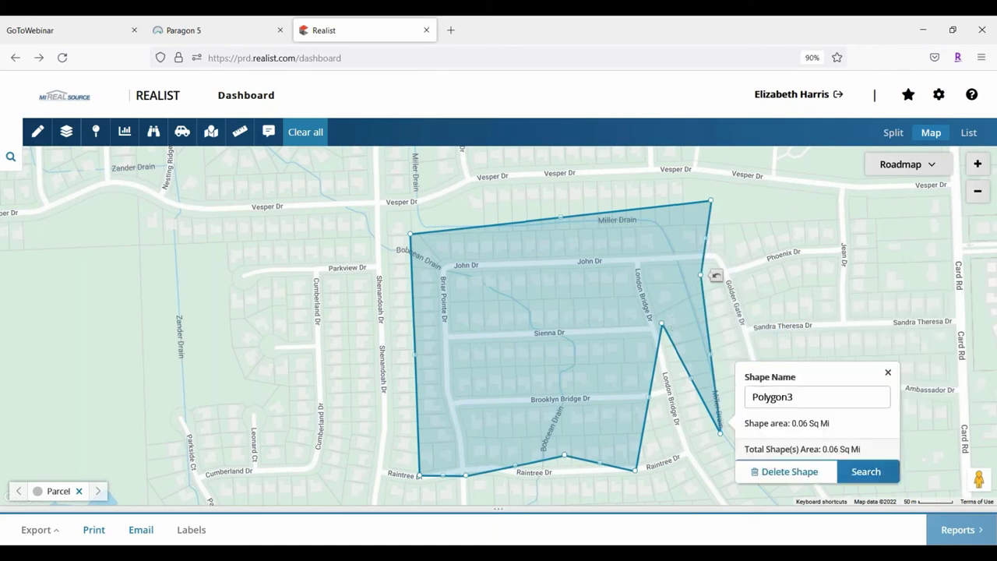
left_click_drag(702, 276, 739, 286)
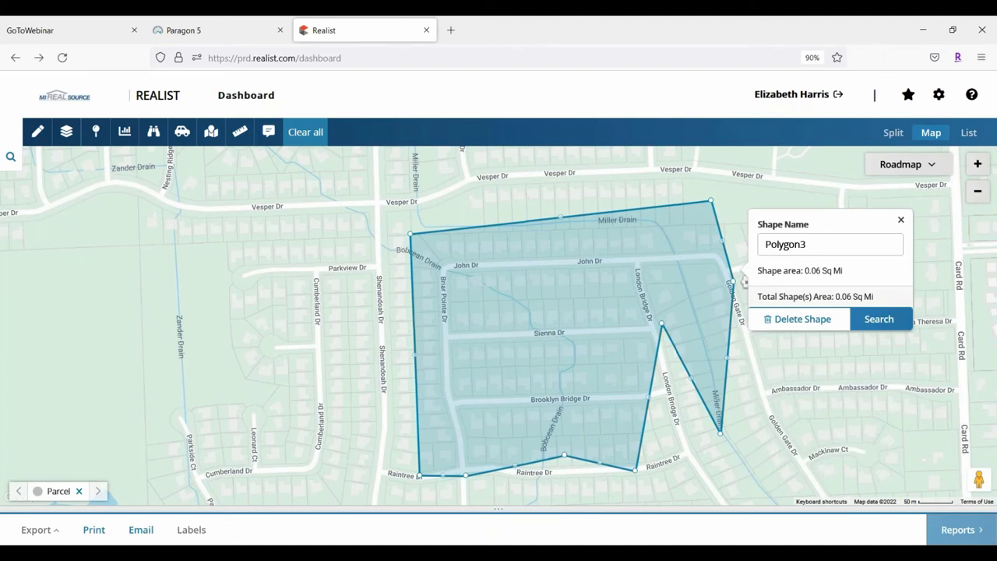
left_click_drag(662, 324, 687, 459)
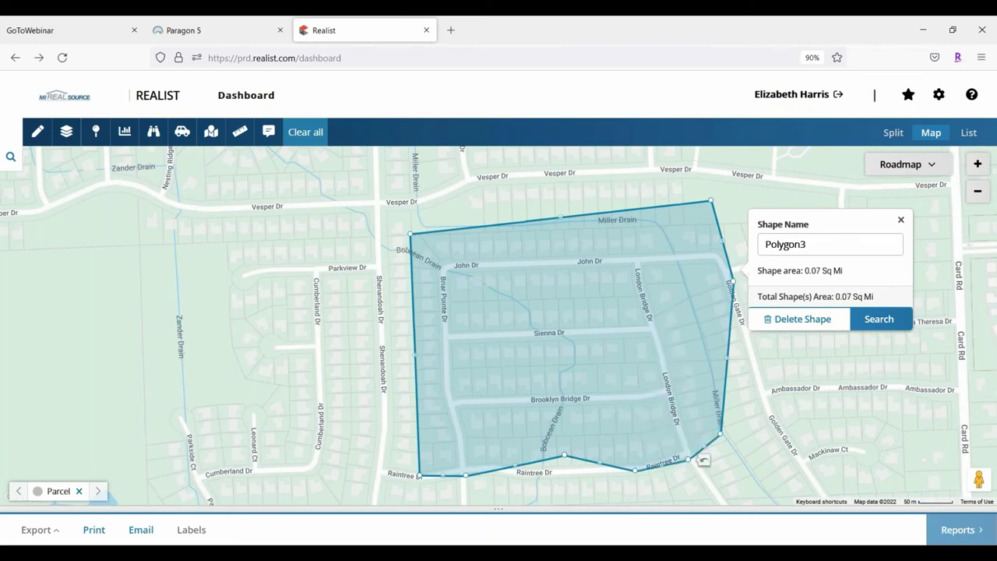
Delete Polygon3, open the boundary layers list, and zoom in one level centred on John Dr homes
left_click(825, 319)
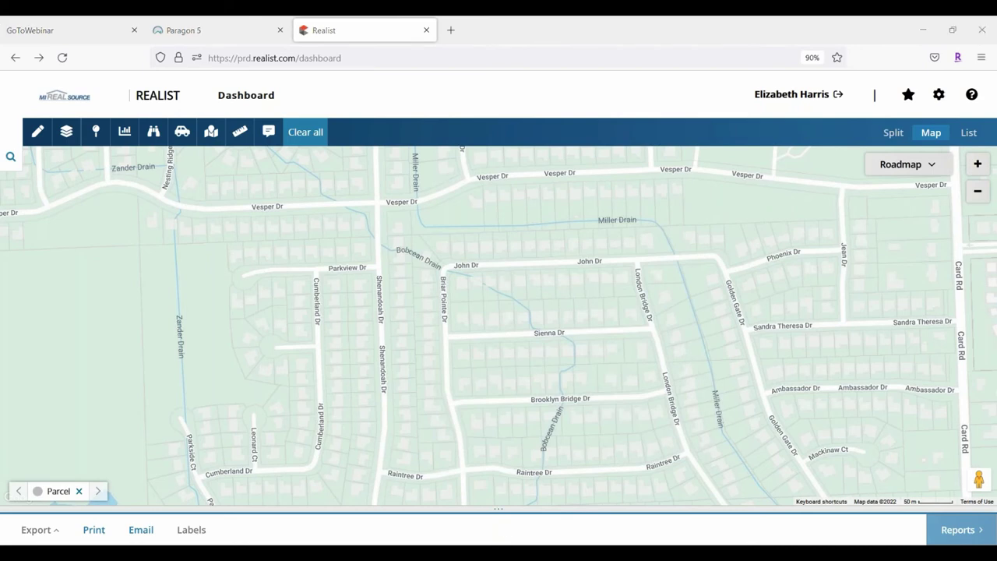
left_click(68, 134)
left_click(67, 134)
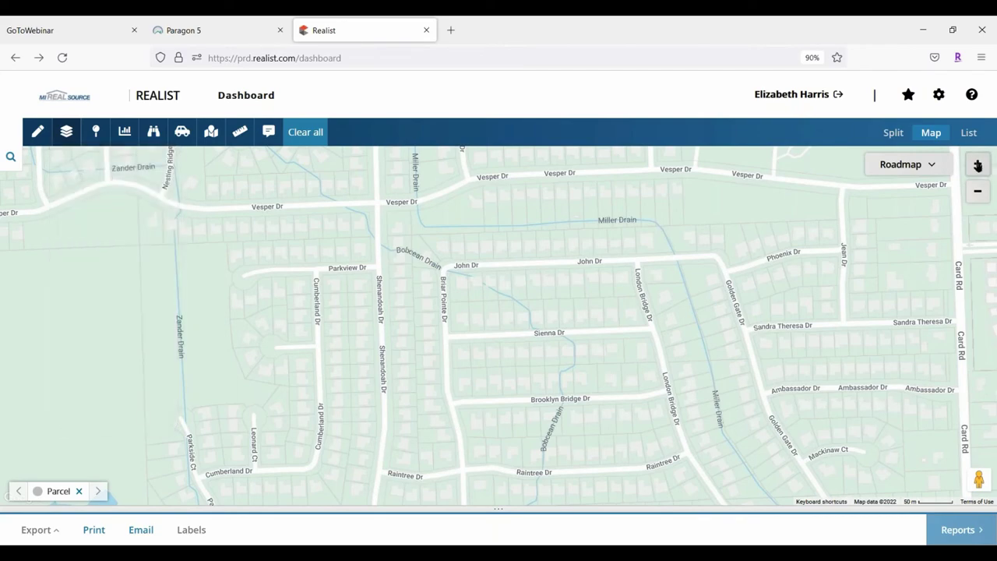
left_click(977, 165)
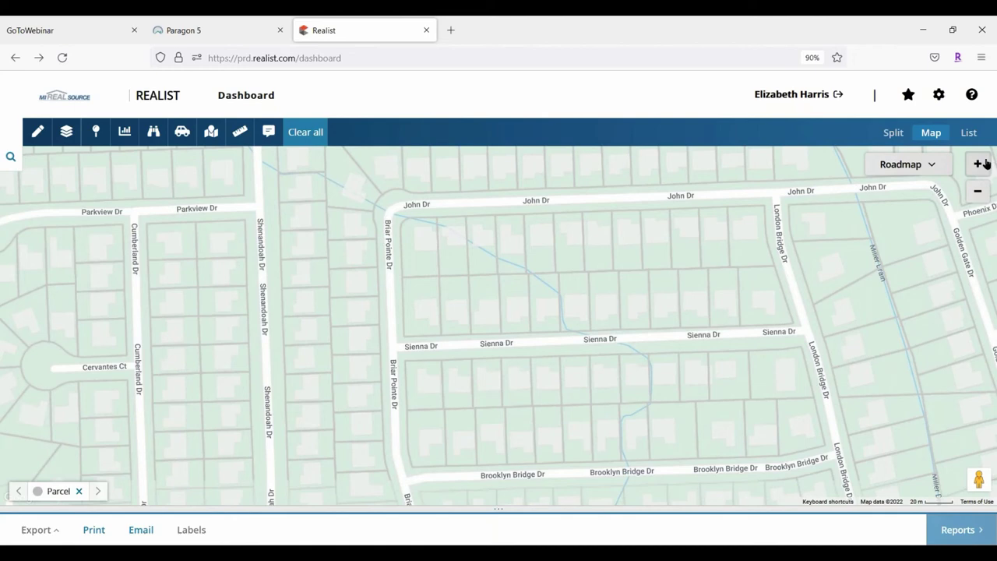
left_click_drag(939, 369, 896, 450)
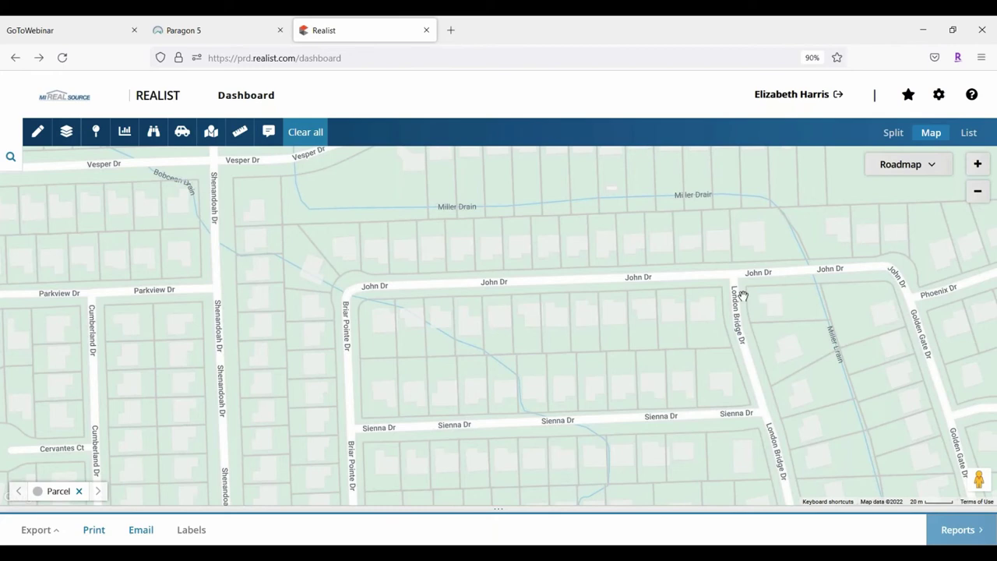
left_click(472, 332)
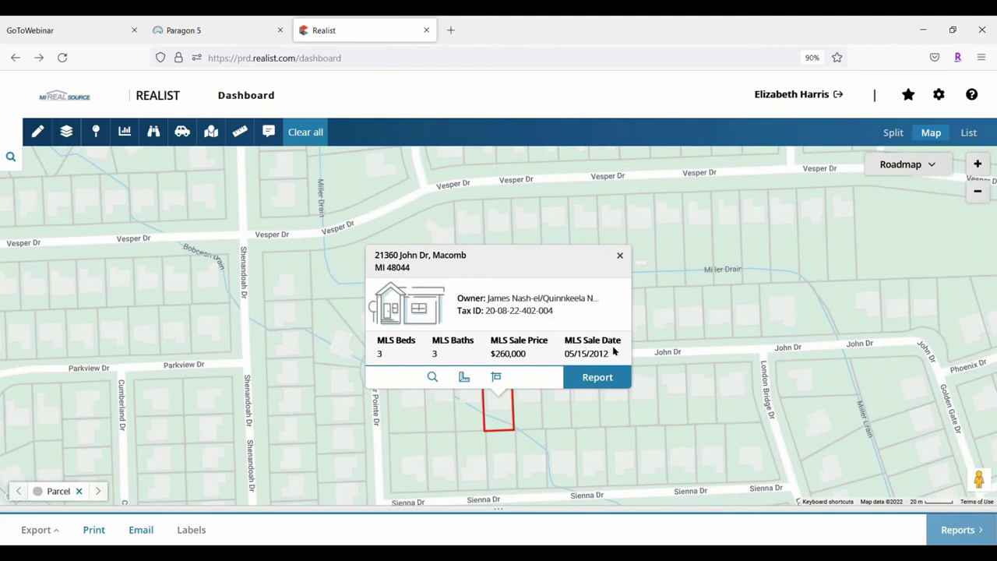
left_click(620, 255)
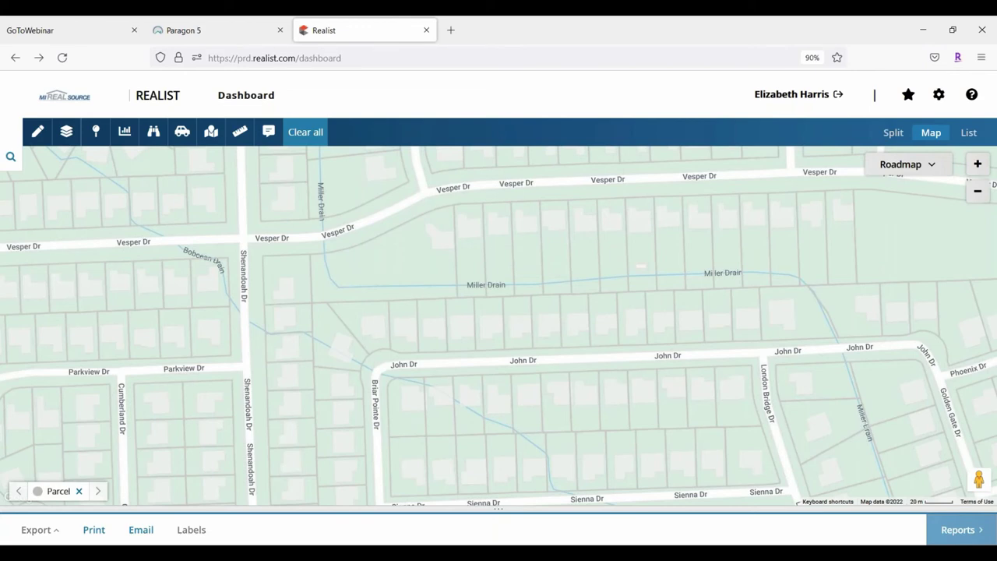
left_click(472, 416)
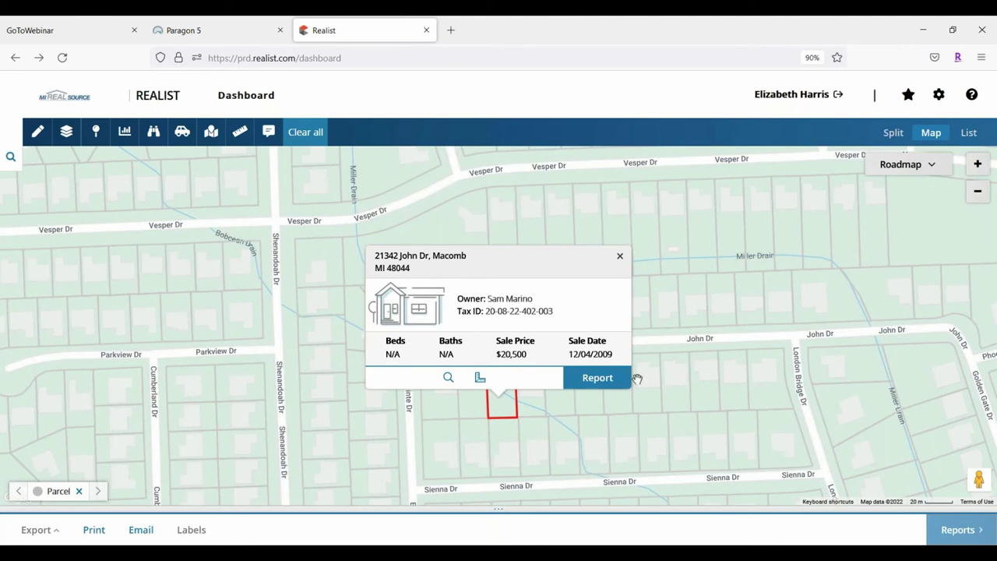
left_click(473, 411)
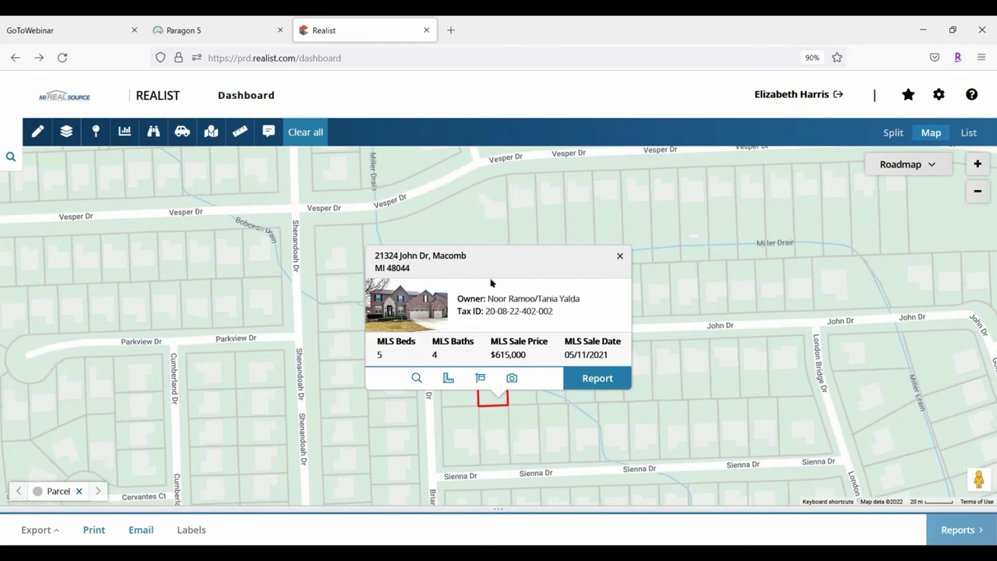
left_click(415, 377)
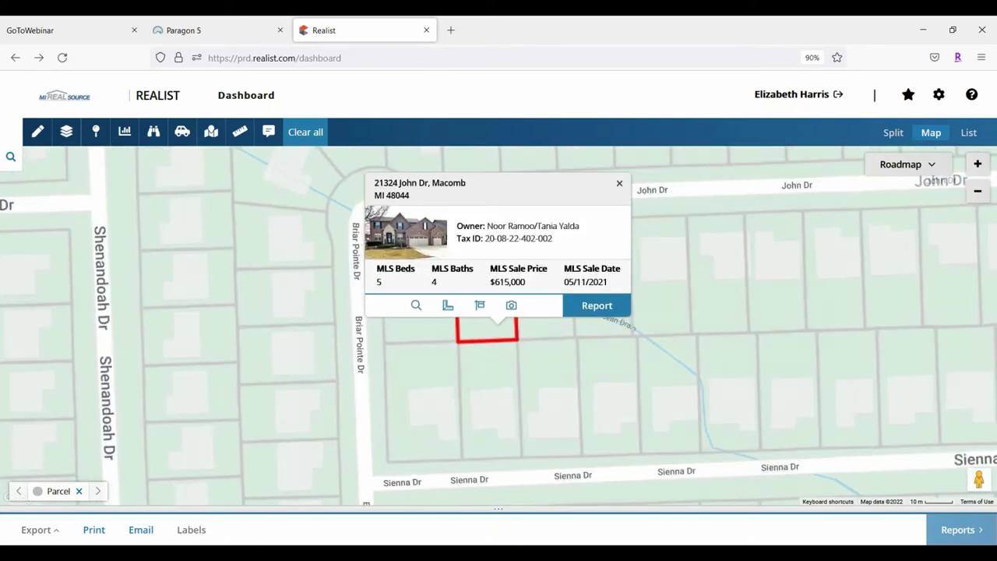
left_click_drag(456, 325, 426, 354)
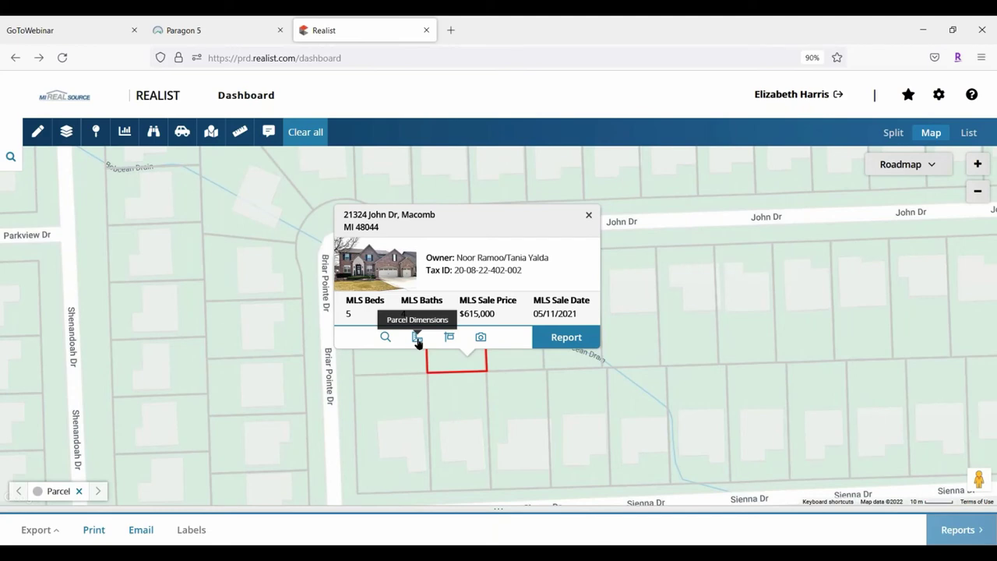
left_click(418, 338)
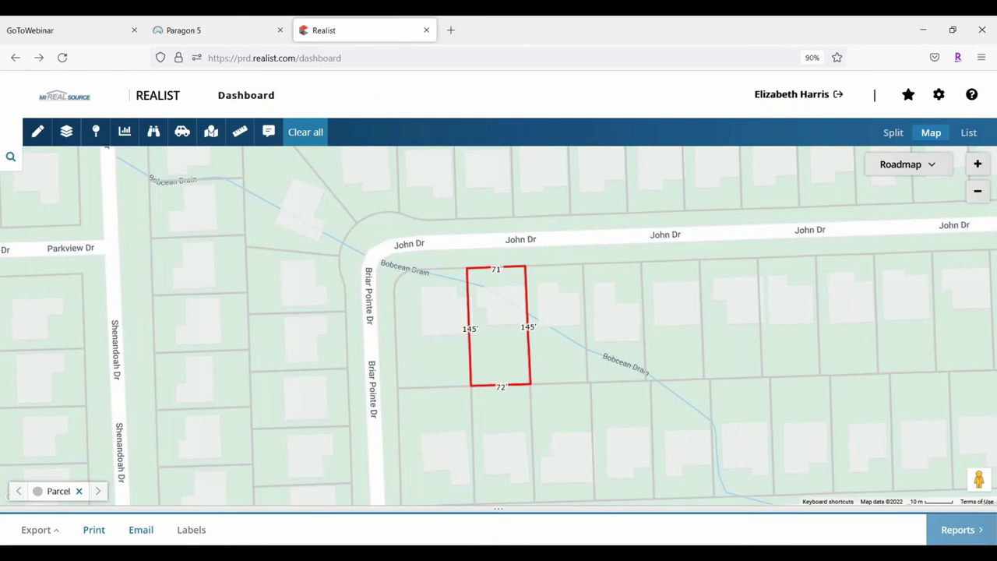
left_click(505, 320)
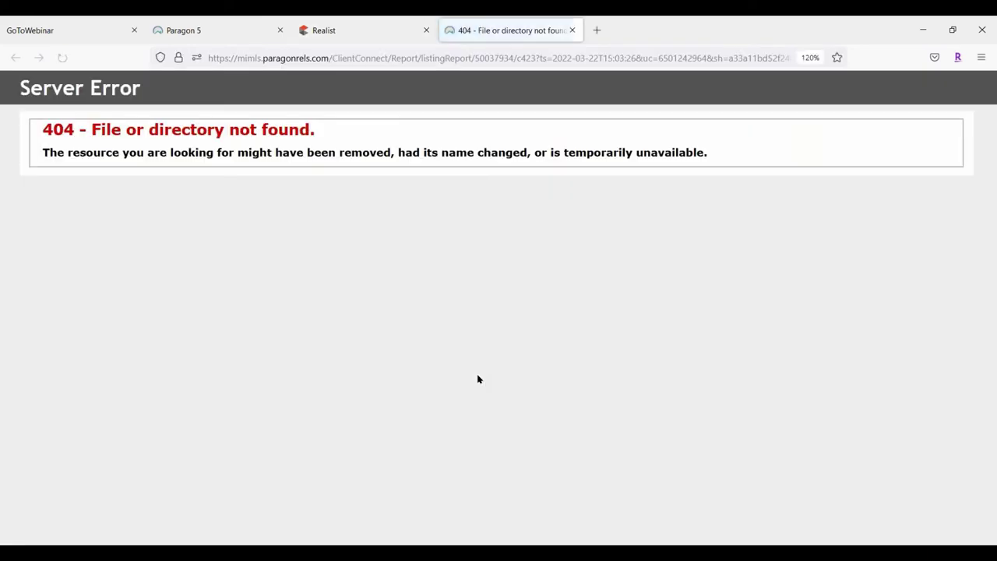
left_click(572, 29)
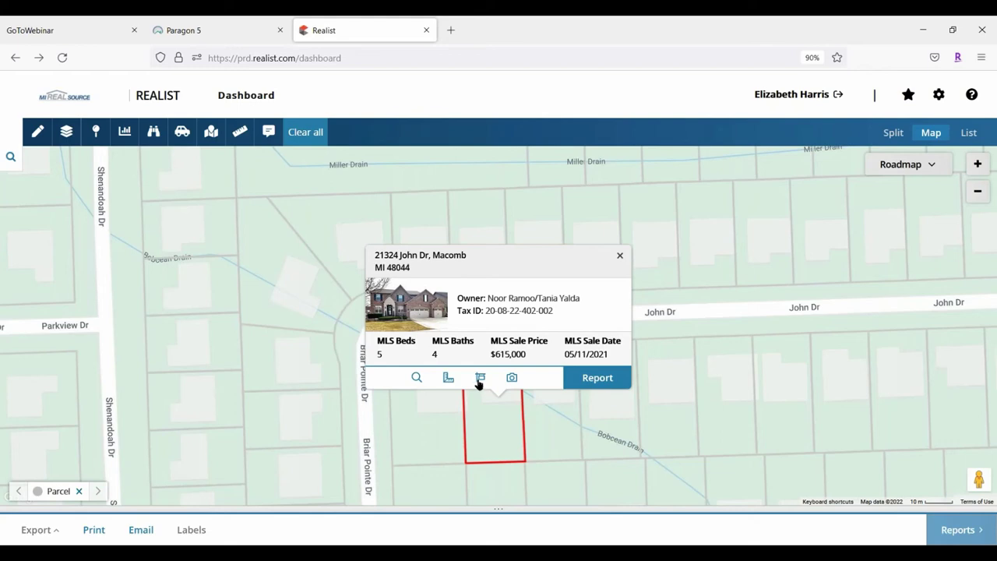
left_click(511, 377)
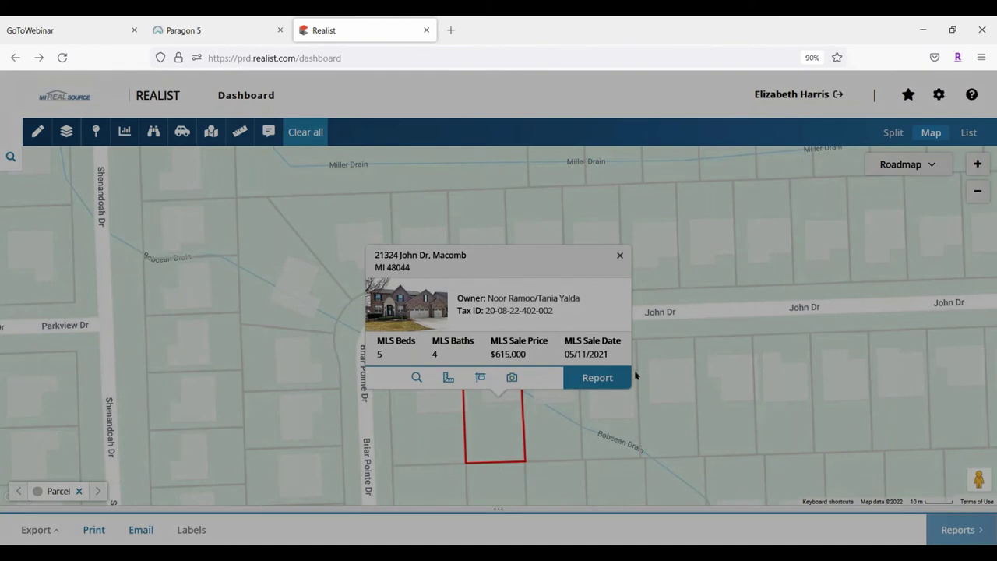
left_click(513, 378)
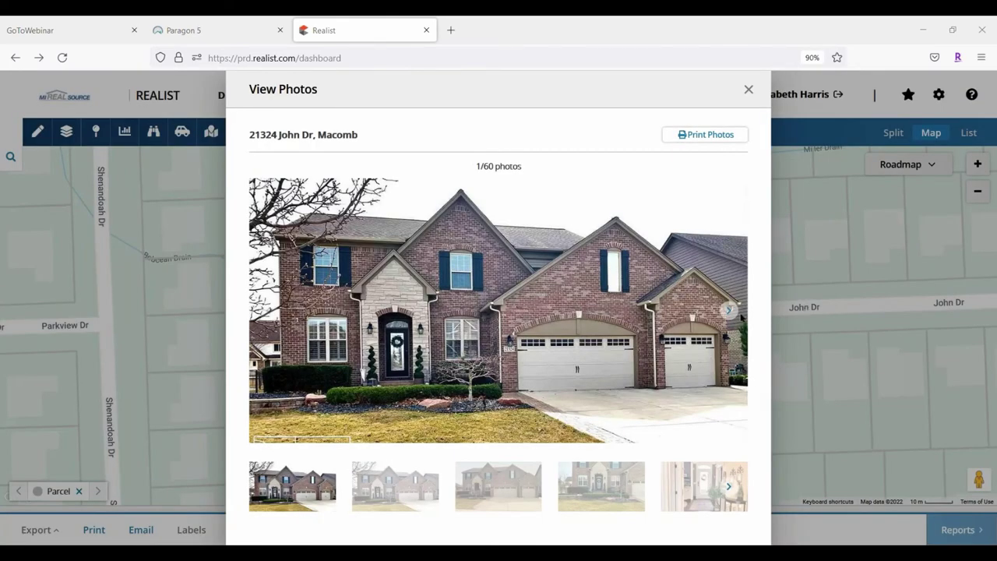
left_click(730, 312)
left_click(730, 312)
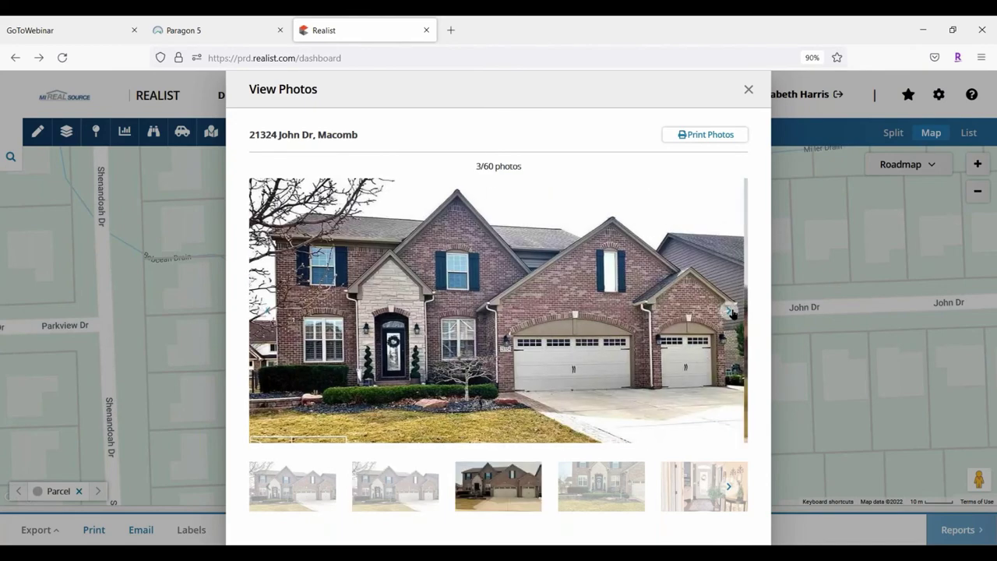
left_click(731, 312)
left_click(730, 312)
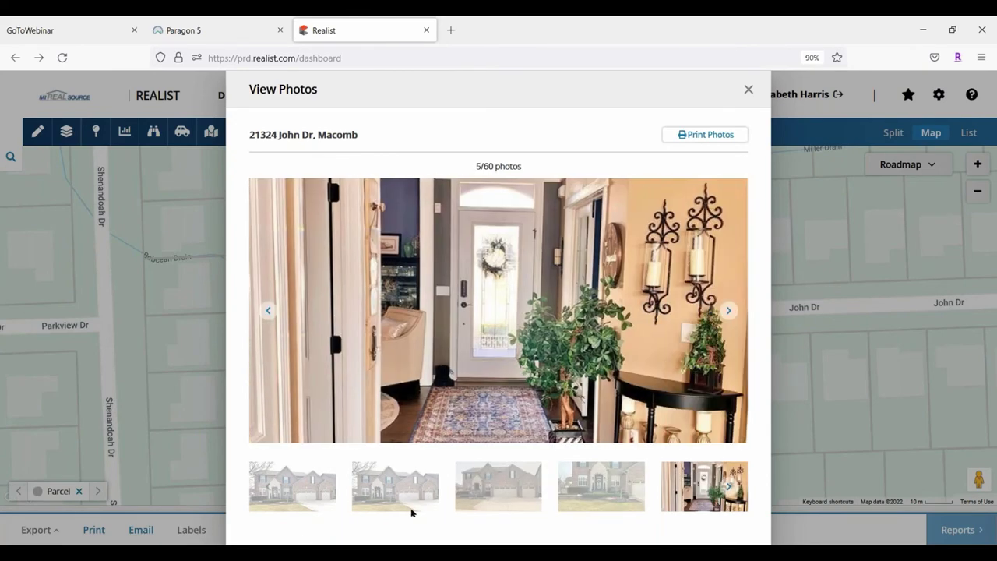
Page through the thumbnails and show the bar counter photo as the main image
left_click(731, 489)
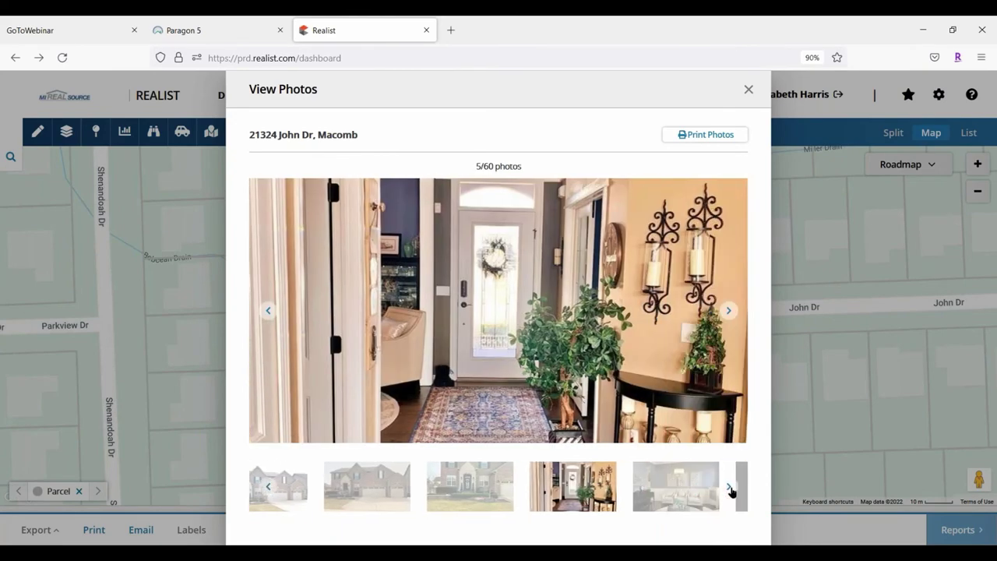
left_click(730, 488)
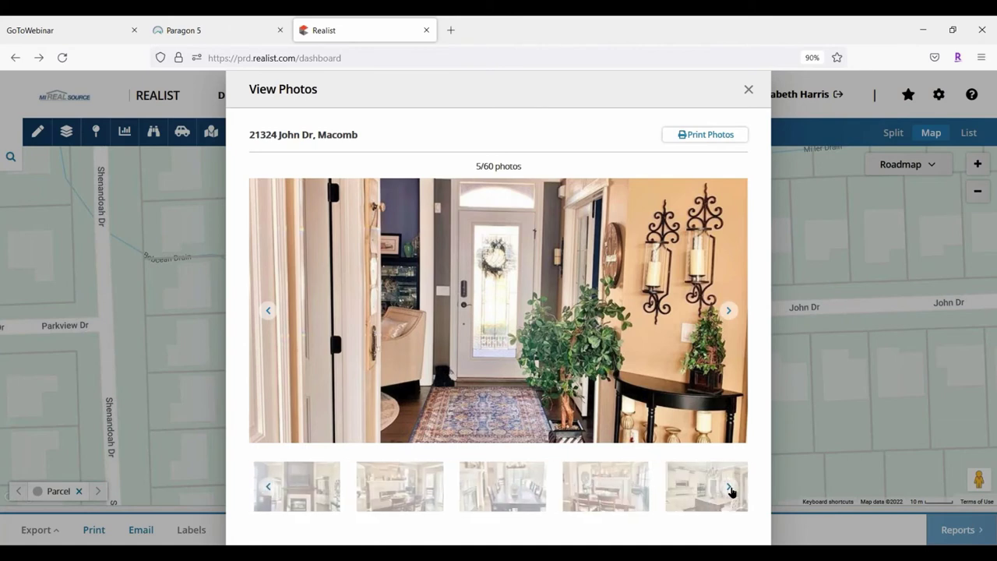
left_click(730, 488)
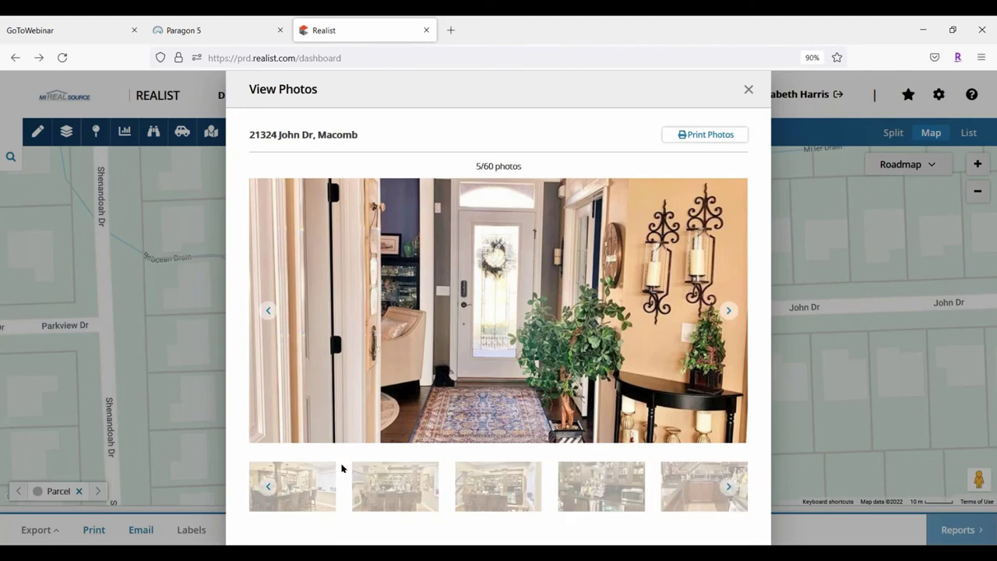
left_click(297, 488)
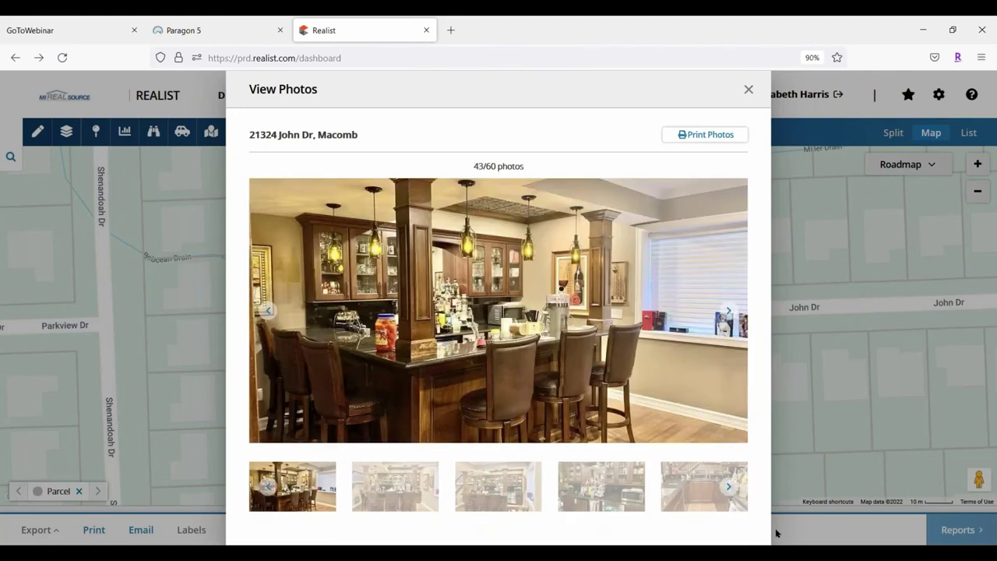
left_click(701, 471)
left_click(601, 486)
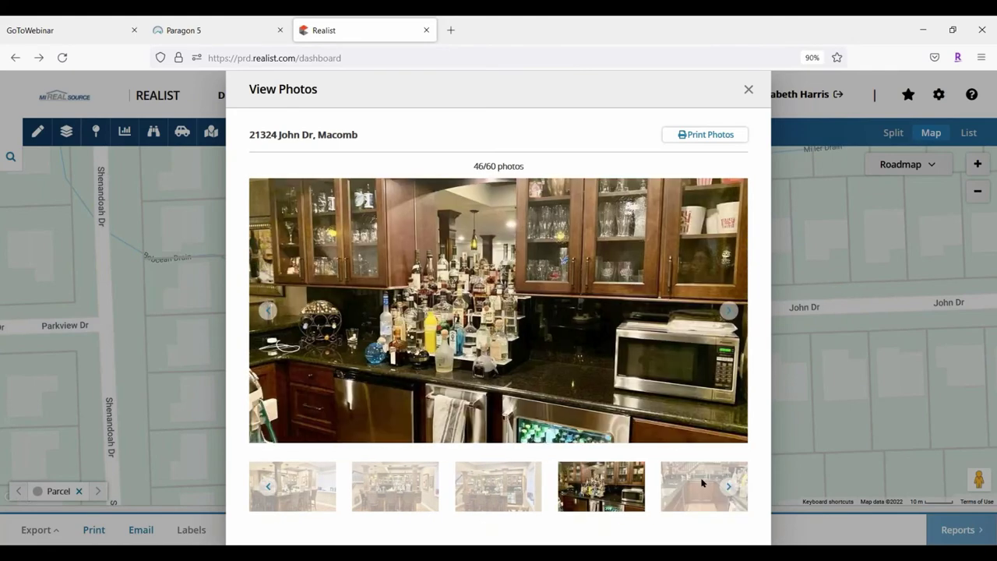
Page ahead to view the aerial and ground-level pool photos, then close the gallery
left_click(730, 488)
left_click(729, 489)
left_click(730, 489)
left_click(730, 488)
left_click(729, 488)
left_click(729, 488)
left_click(730, 488)
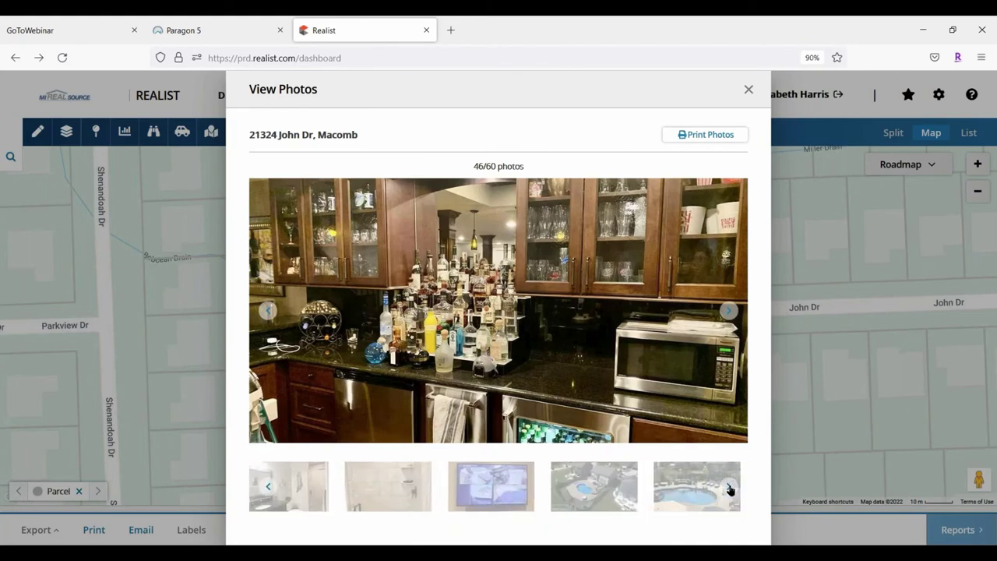
left_click(523, 489)
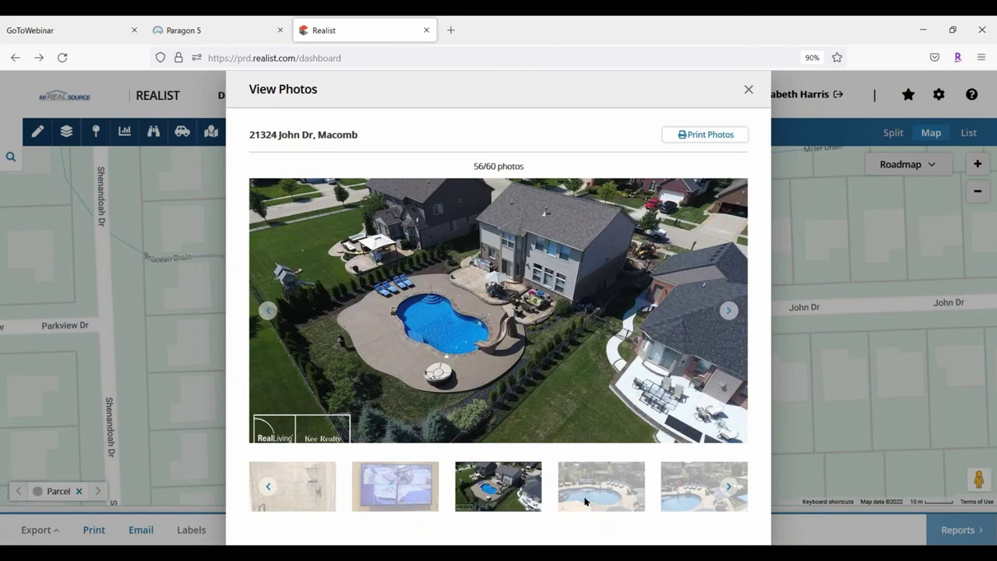
left_click(584, 493)
left_click(692, 485)
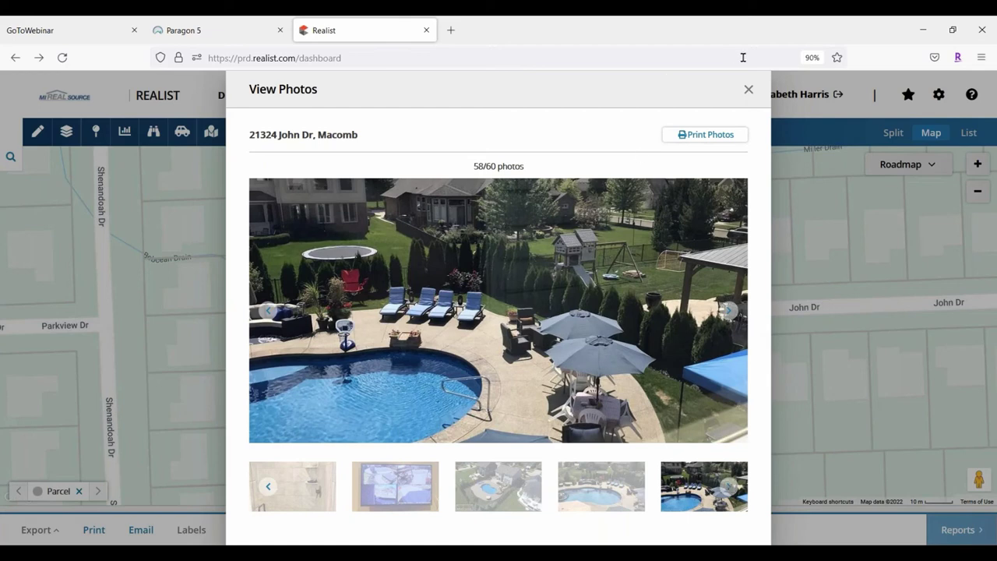
left_click(747, 91)
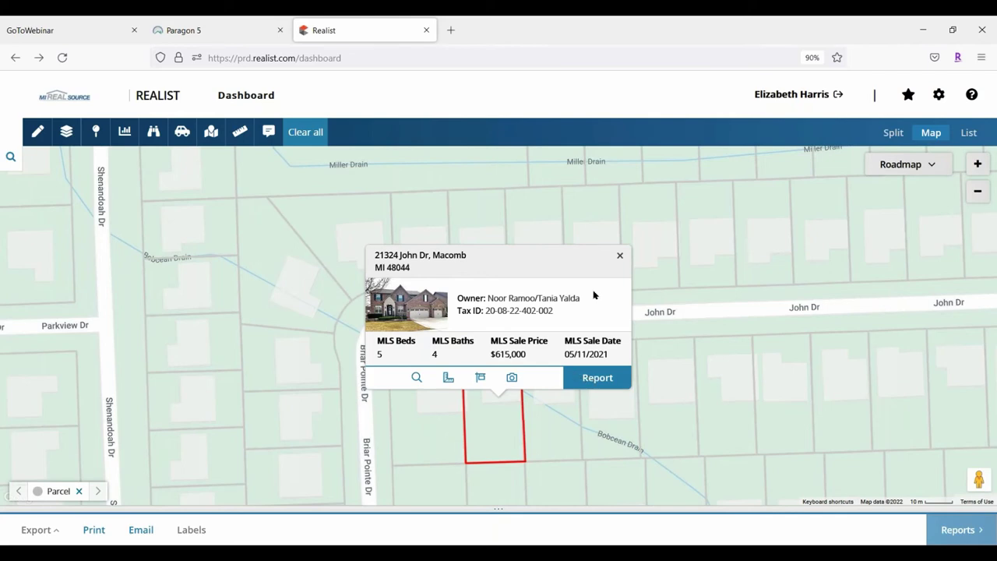
left_click(620, 255)
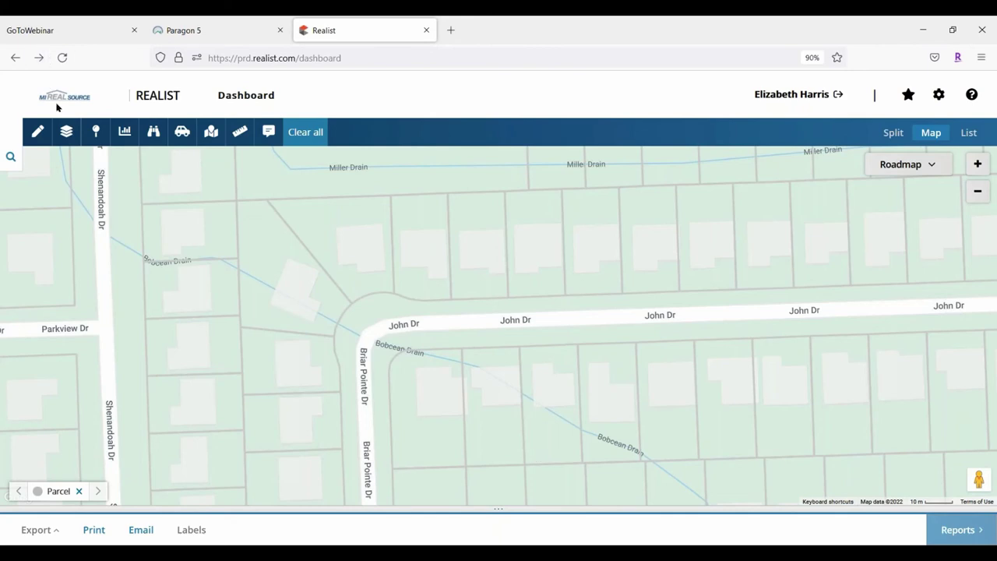
left_click(67, 132)
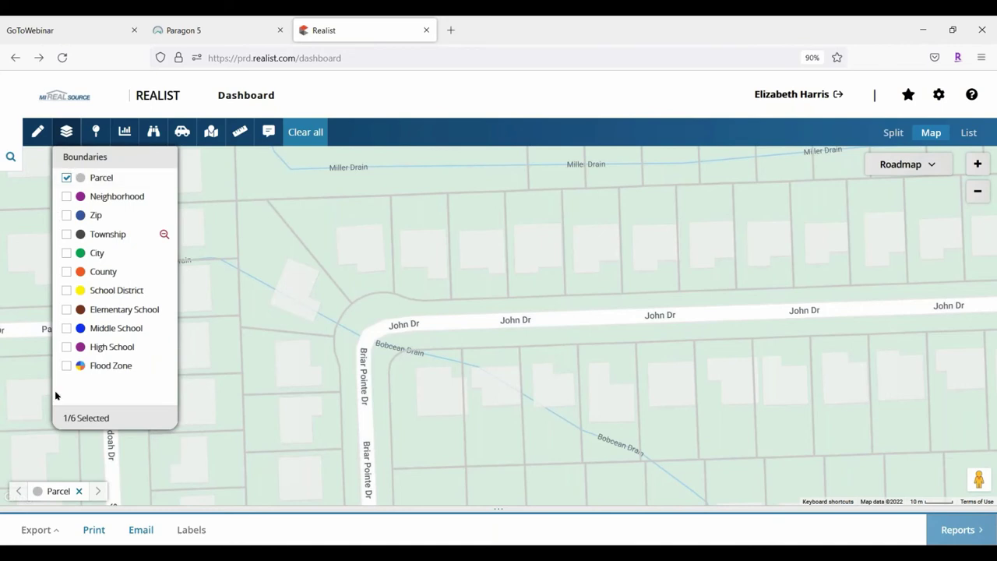
Overlay High School boundaries, then zoom out and pan to show the Utica, Lanse Creuse North and New Haven zones
left_click(66, 348)
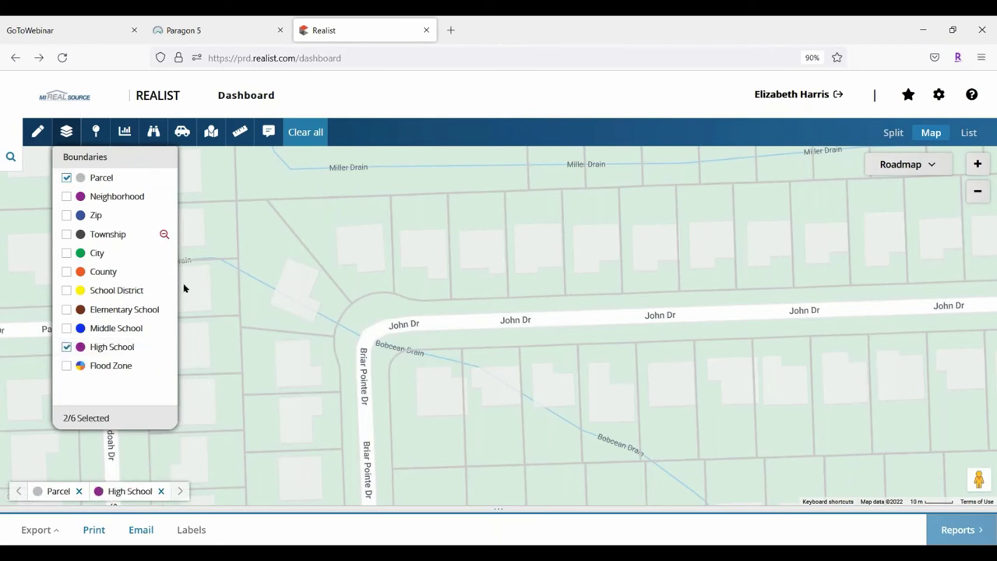
left_click(67, 132)
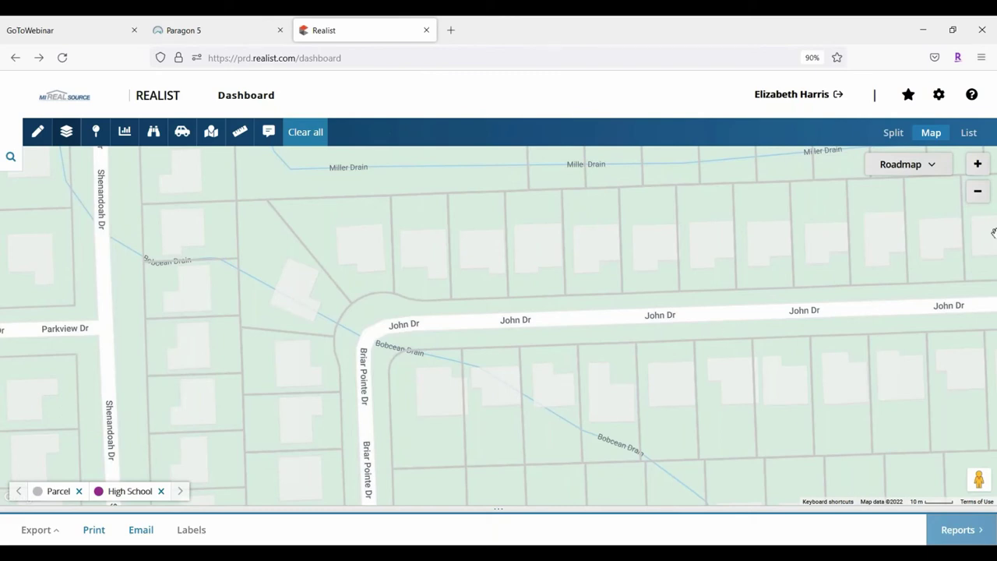
left_click(977, 192)
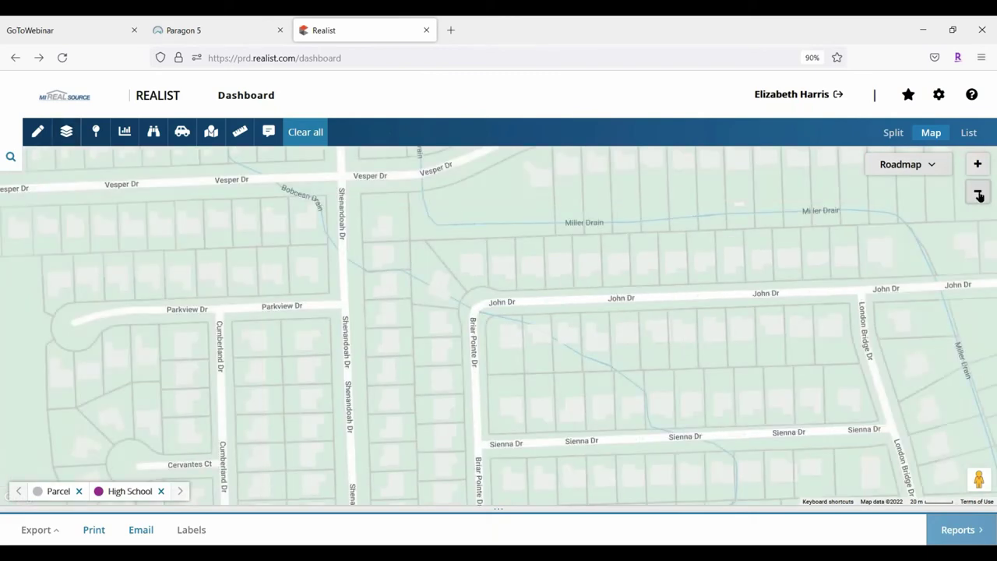
left_click(978, 194)
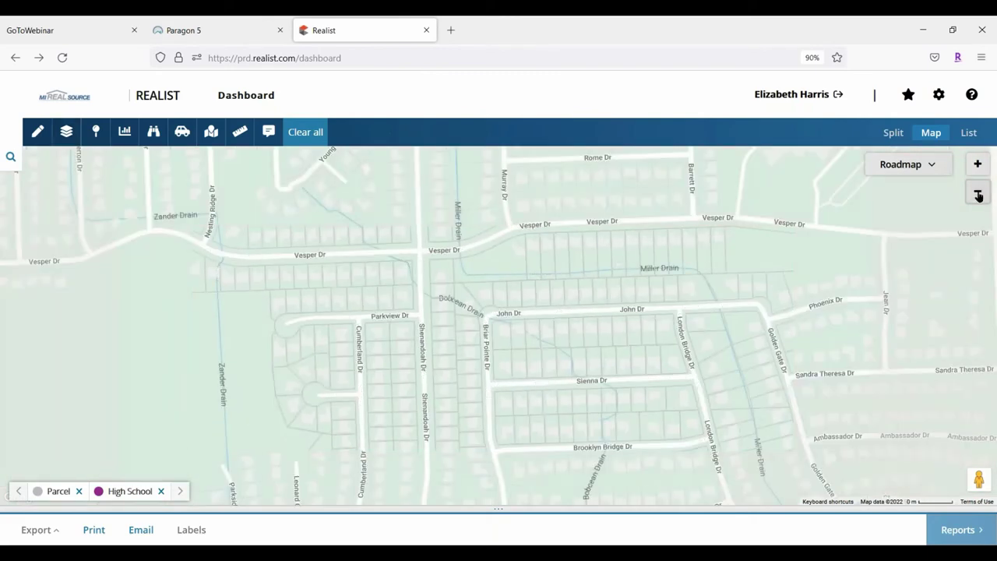
left_click(978, 194)
left_click(978, 195)
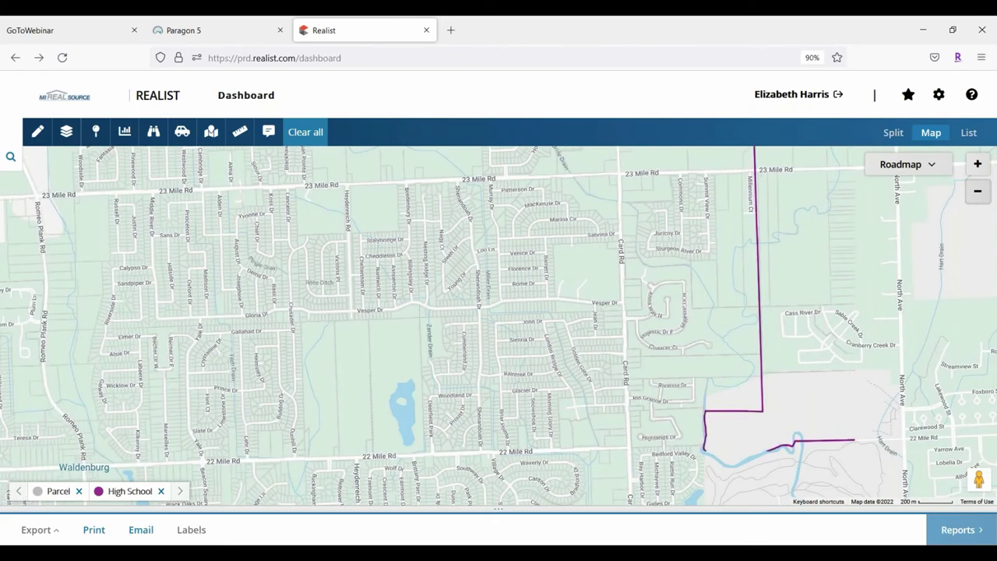
left_click(977, 194)
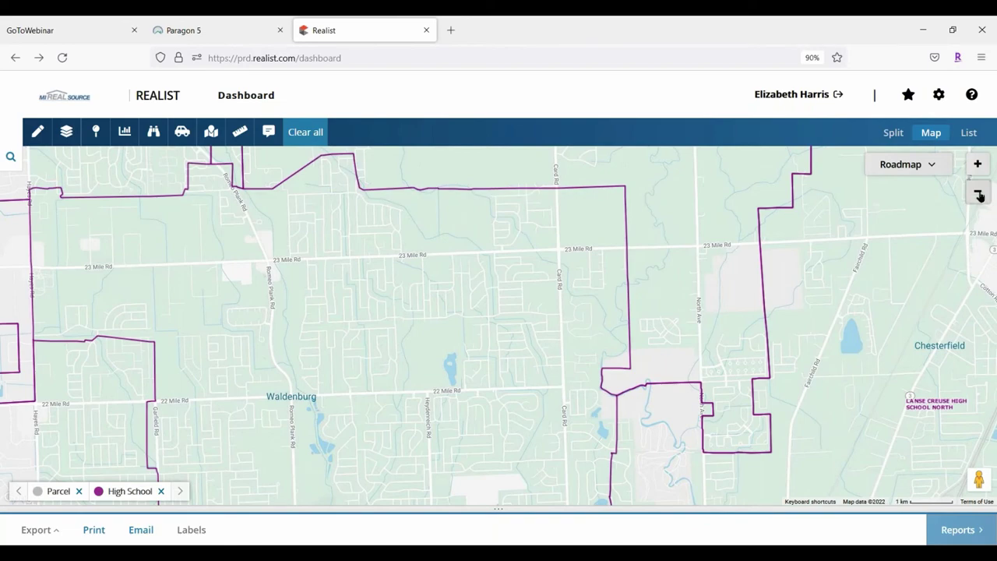
left_click(978, 193)
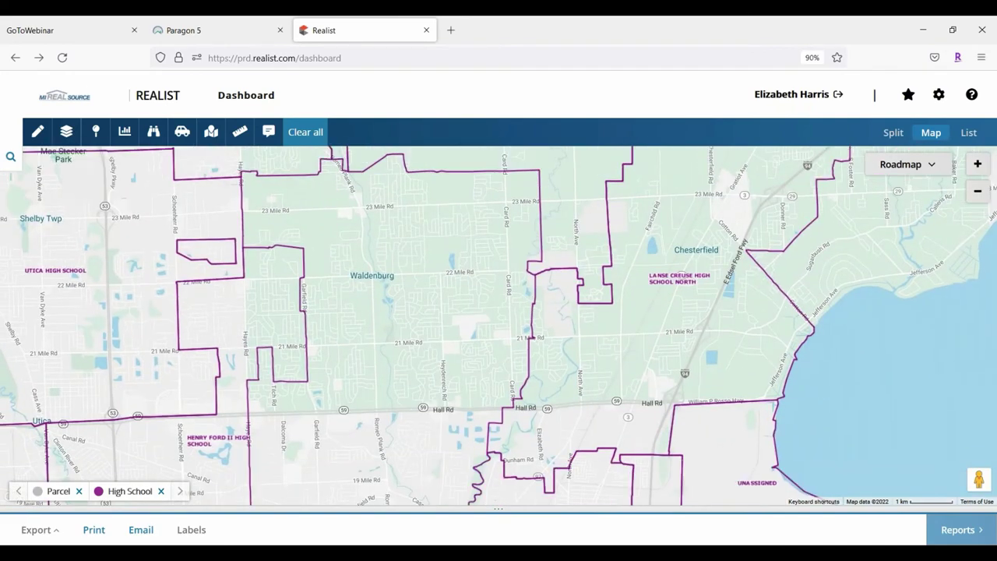
left_click_drag(250, 403, 380, 309)
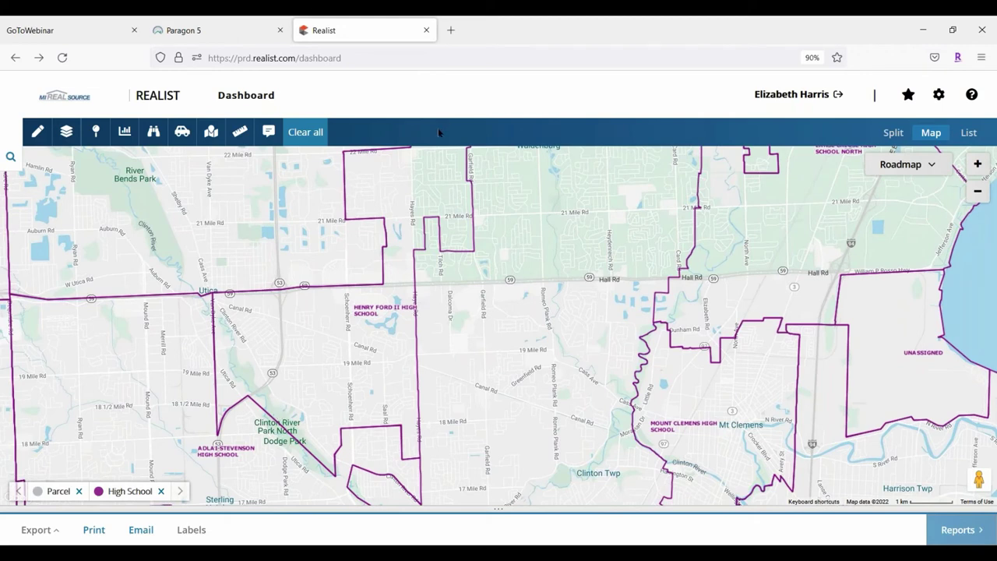
left_click_drag(426, 148, 439, 259)
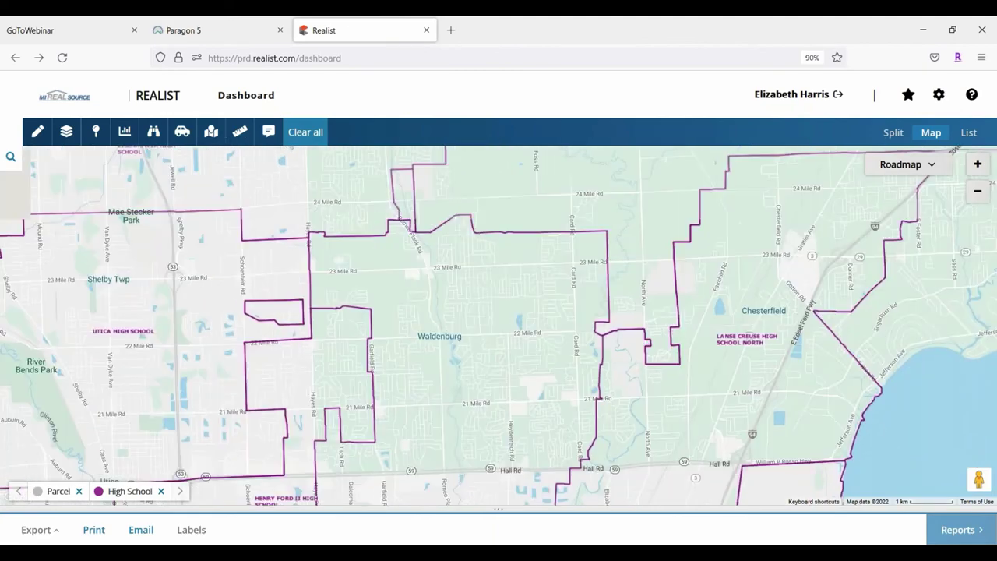
left_click_drag(269, 287, 308, 491)
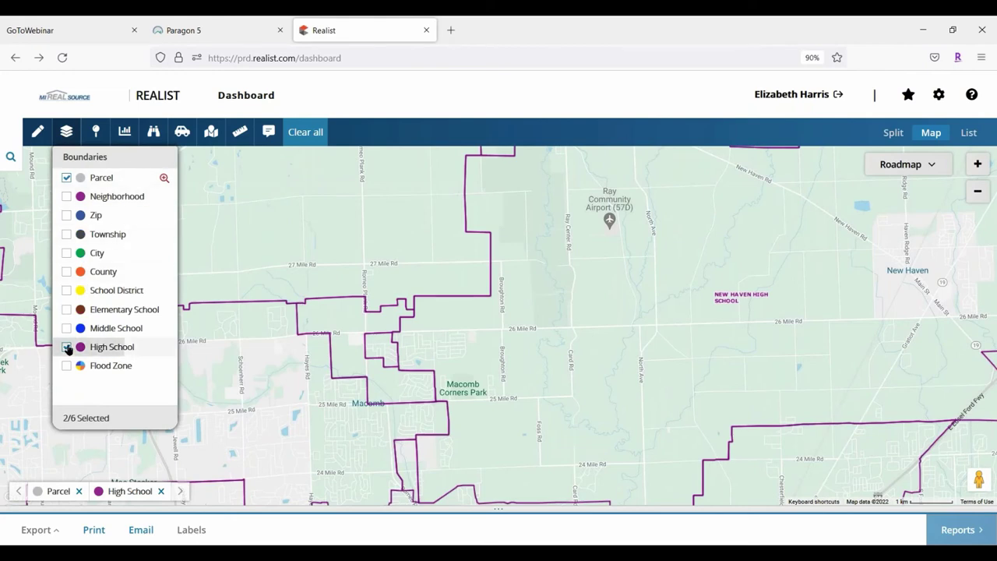
Replace the High School overlay with School District boundaries and pan toward Washington and Shelby Twp
left_click(100, 348)
left_click(67, 290)
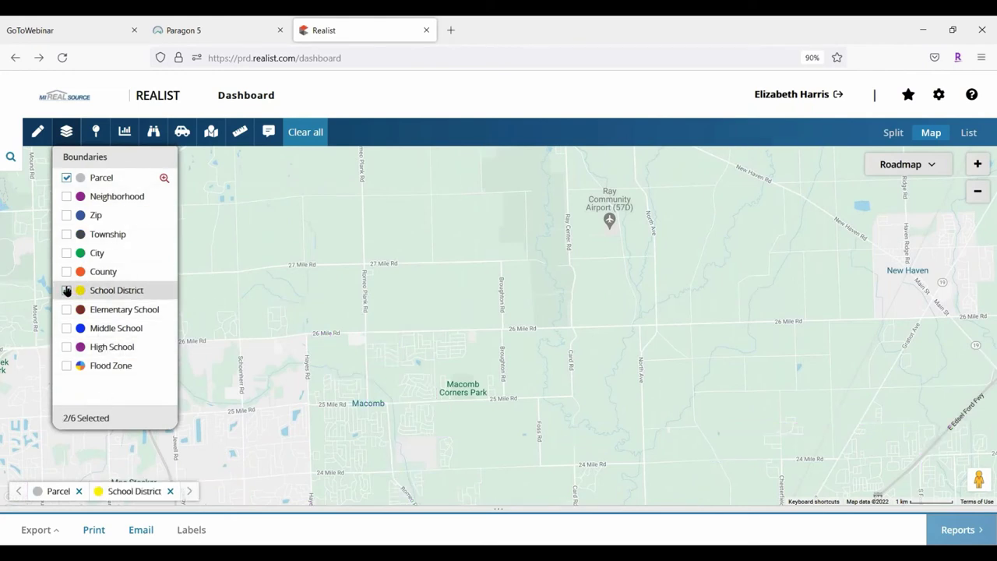
left_click(67, 133)
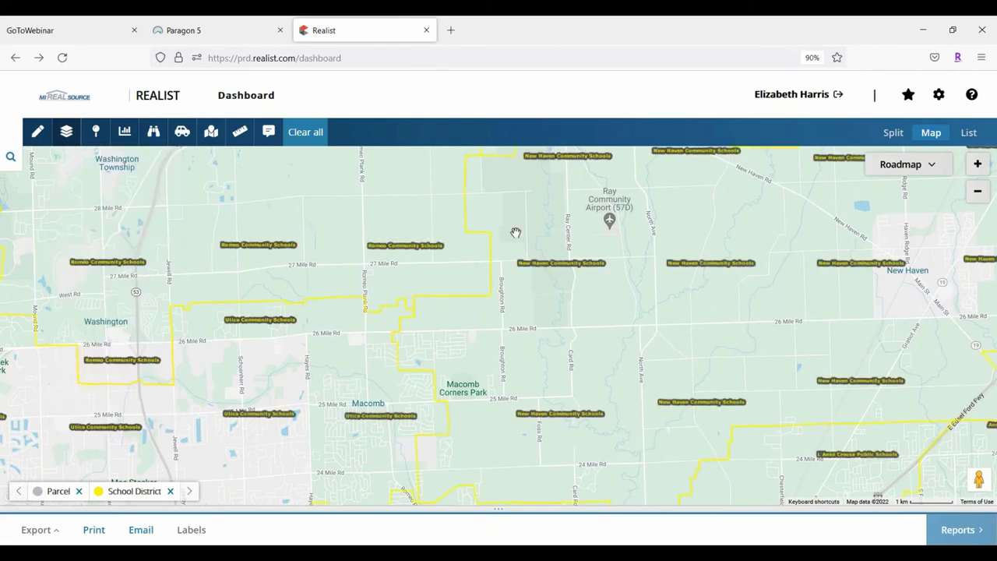
left_click_drag(516, 232, 615, 107)
left_click_drag(499, 327, 519, 216)
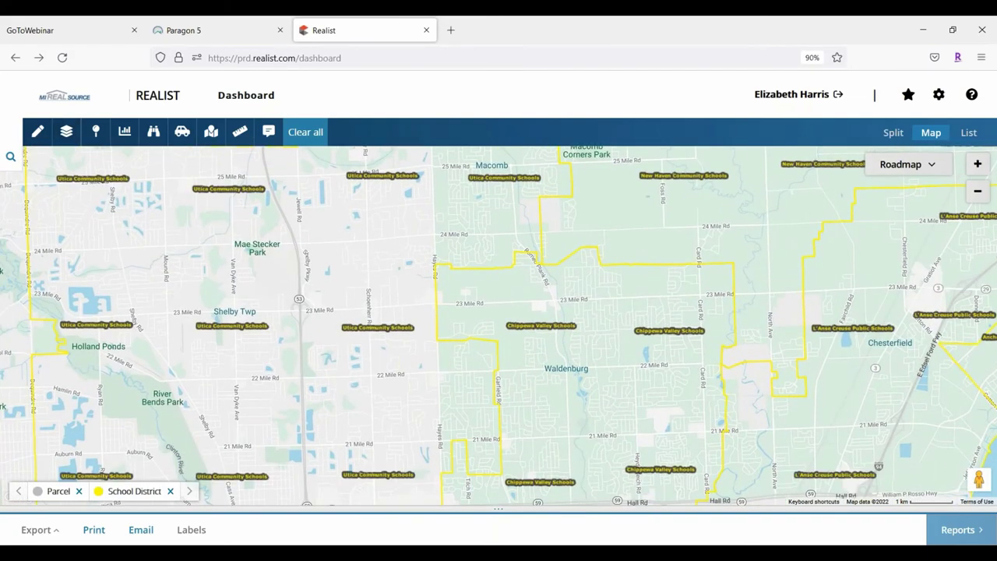
Switch off School District boundaries so only the Parcel overlay remains
left_click(66, 132)
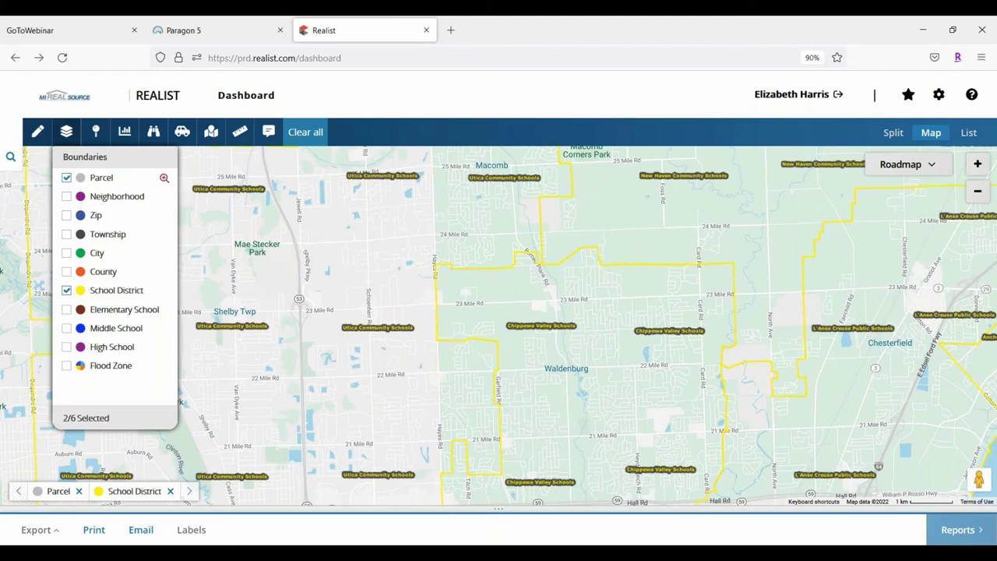
left_click(67, 290)
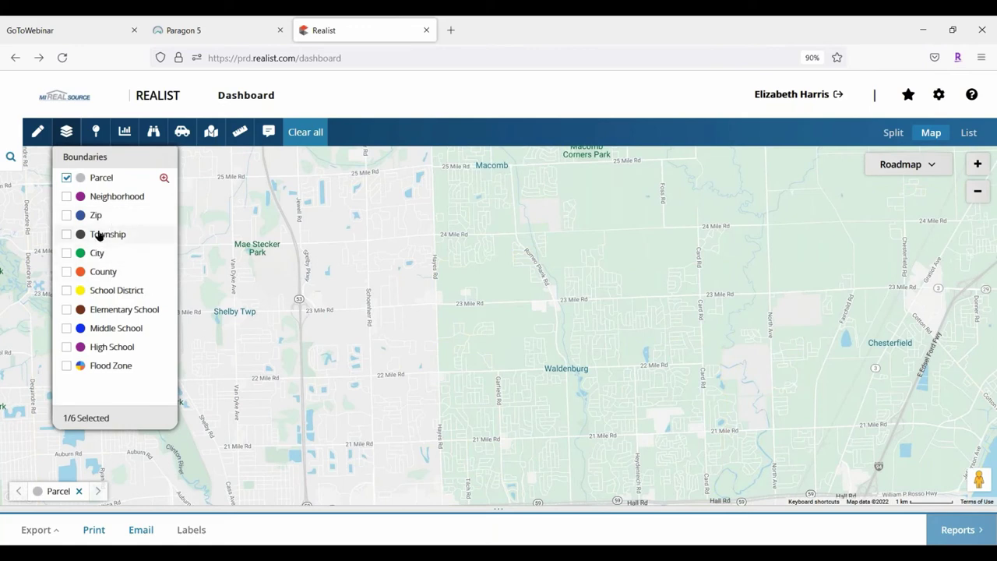
left_click(69, 134)
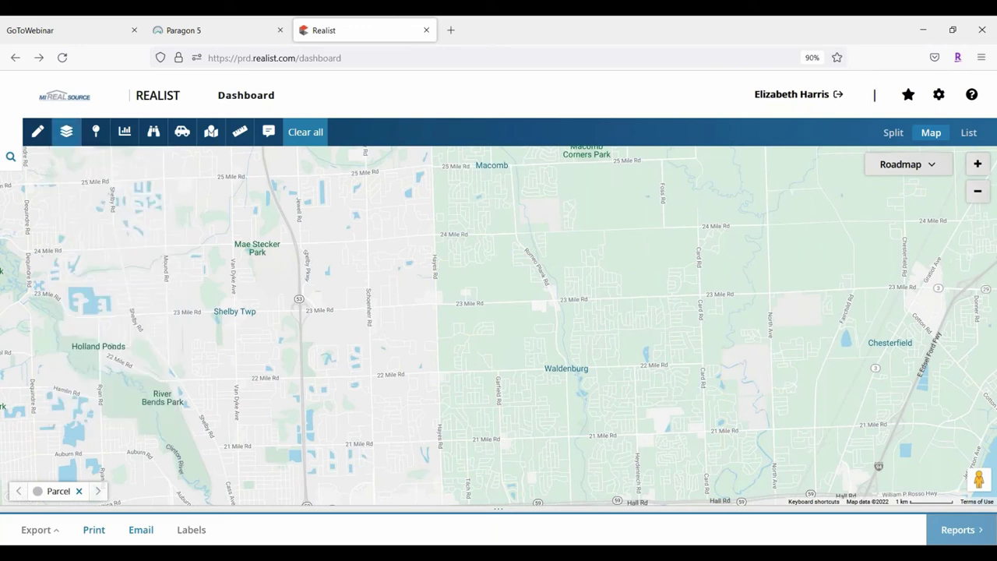
left_click(98, 134)
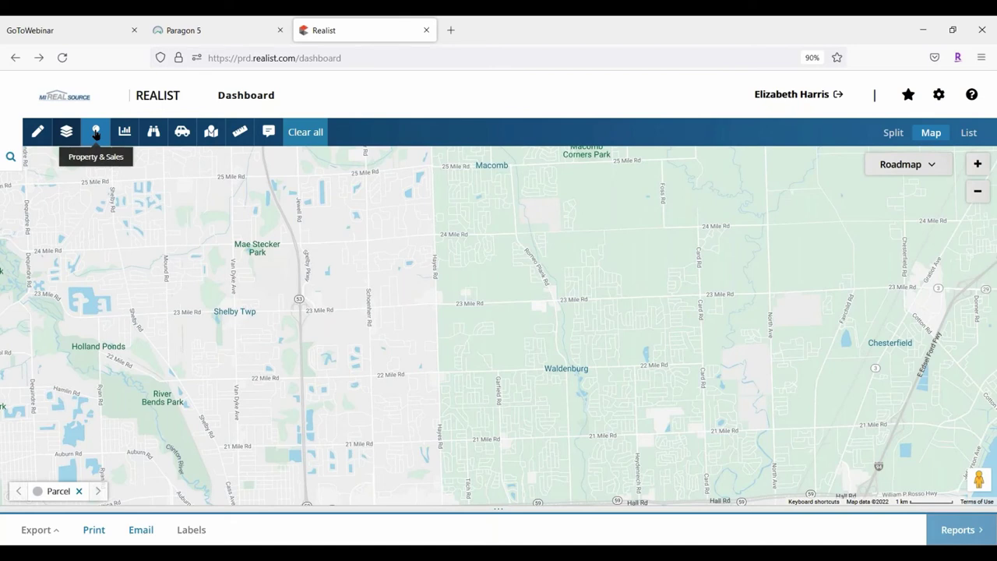
Turn on the Bank Owned/REO layer under Distressed Properties in Property & Sales
left_click(95, 134)
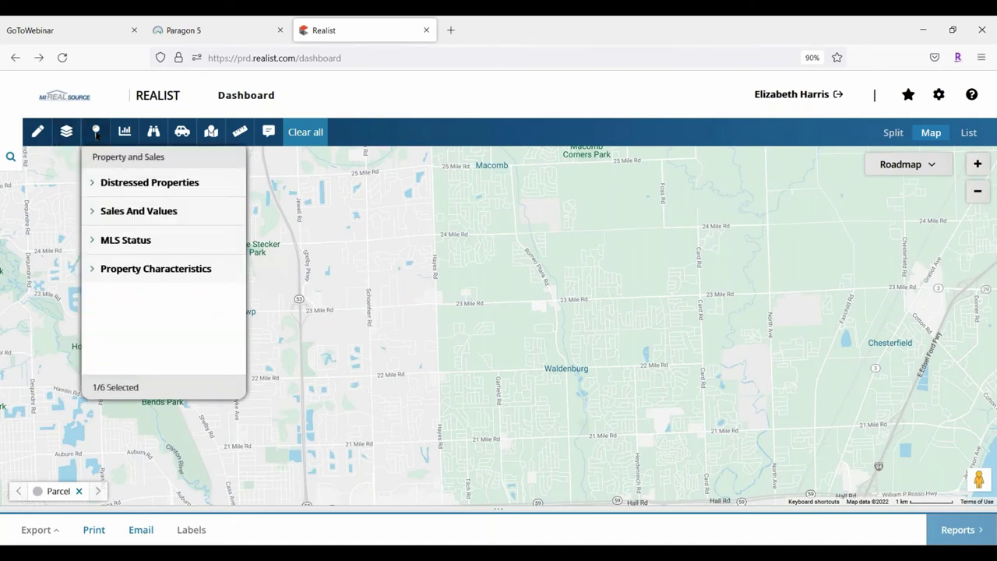
left_click(94, 183)
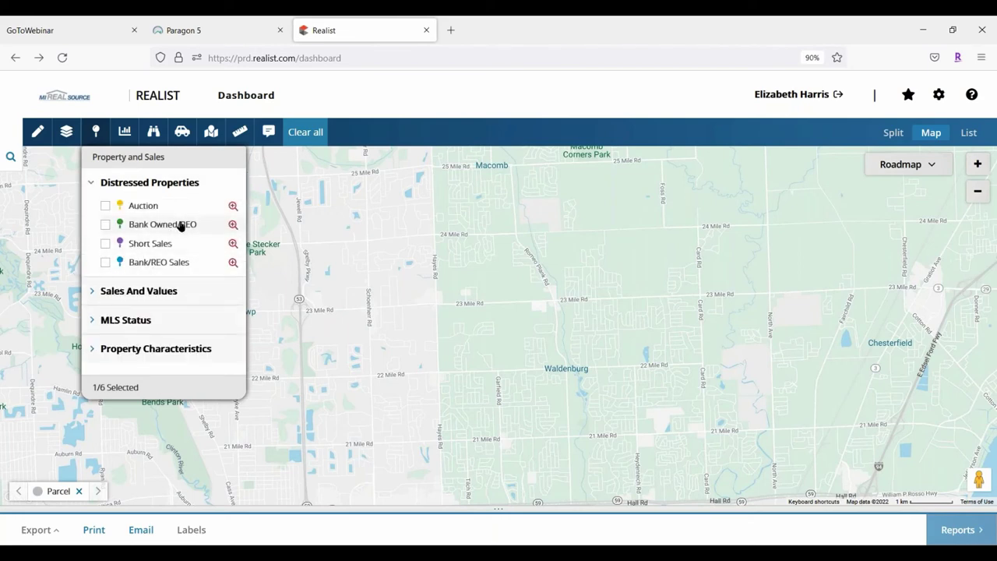
left_click(106, 225)
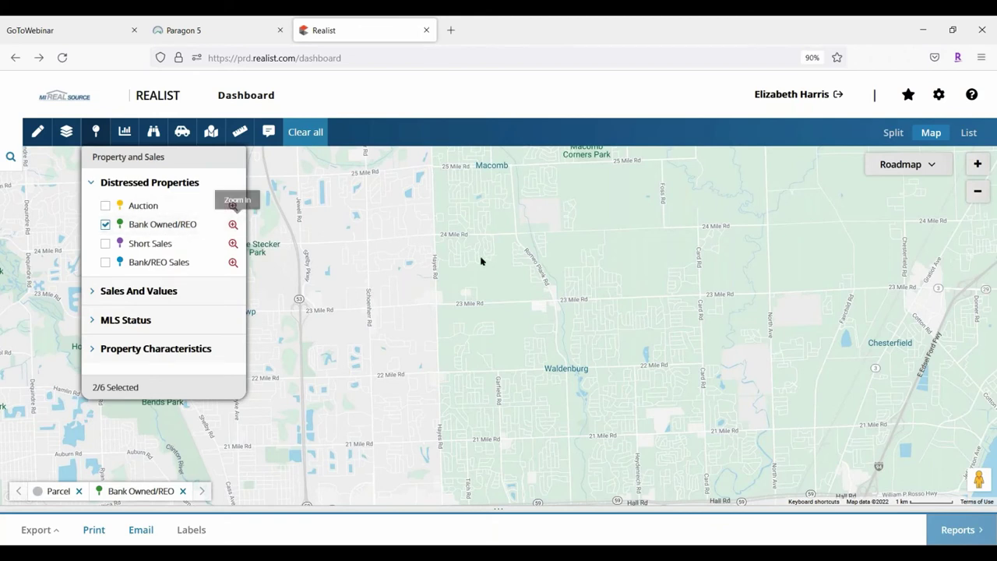
Zoom in two levels and pan past Waldenburg to Vesper Dr
left_click(980, 164)
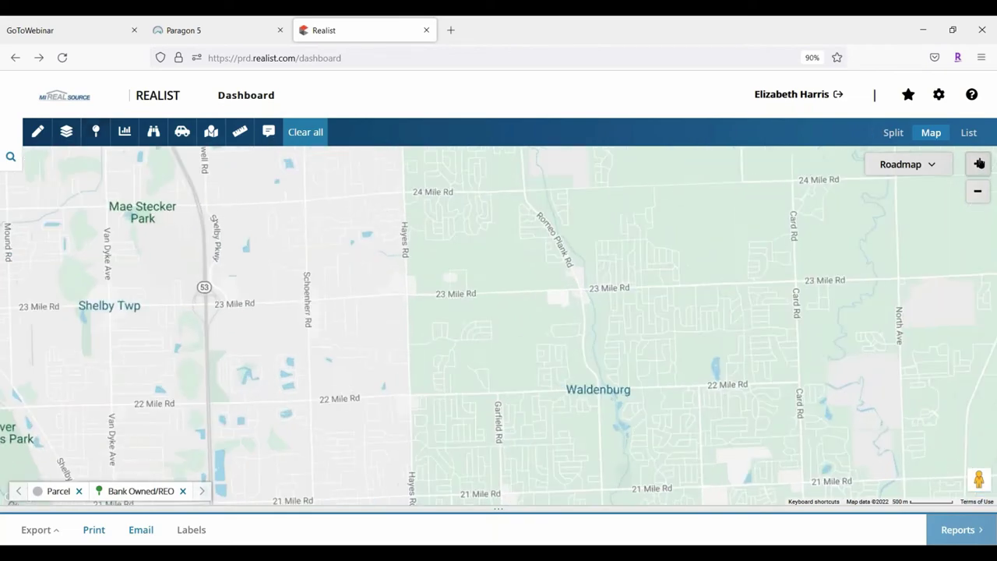
scroll(490, 323, "up", 3)
left_click_drag(631, 302, 258, 219)
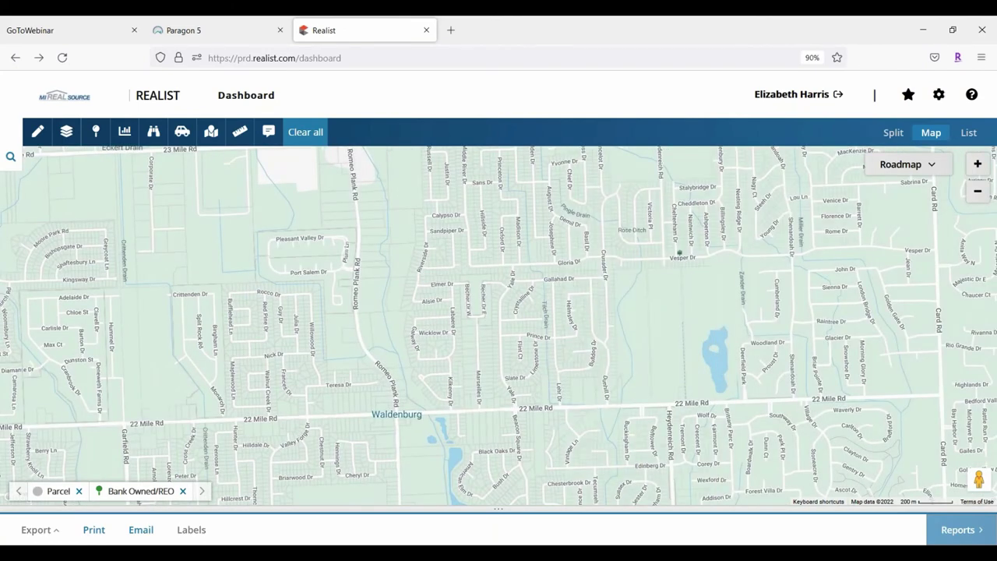
left_click(979, 164)
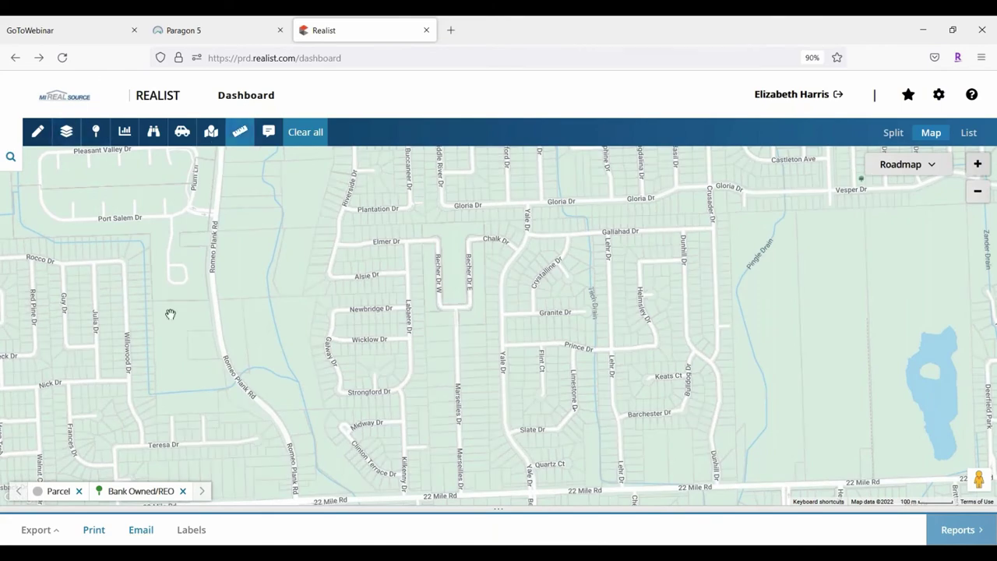
left_click_drag(958, 187, 772, 260)
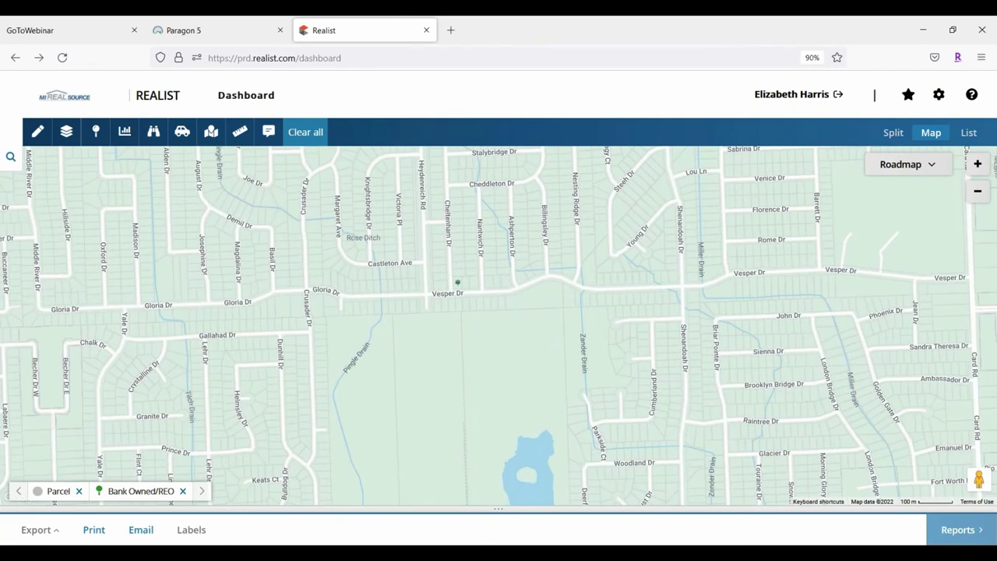
left_click(457, 282)
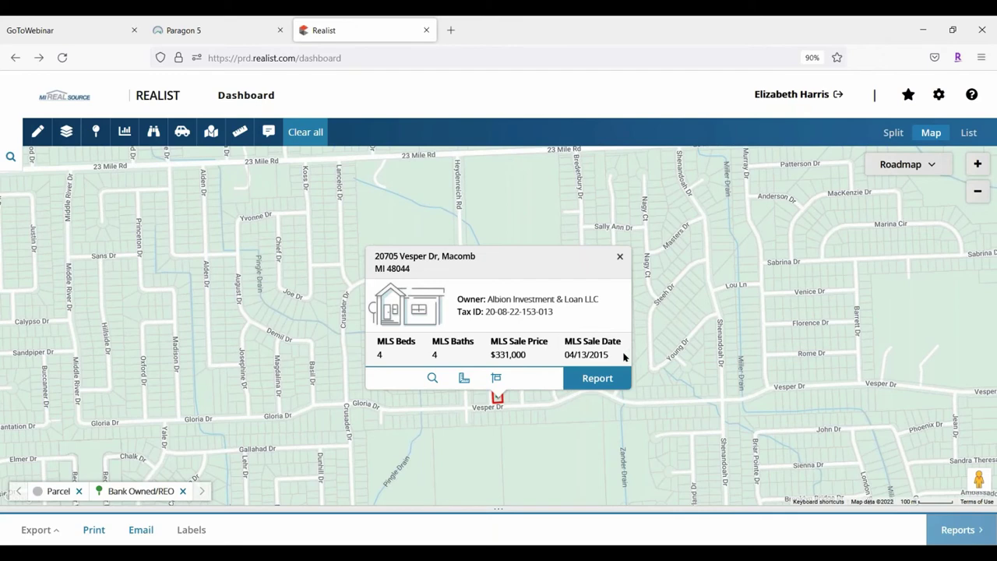
left_click(495, 378)
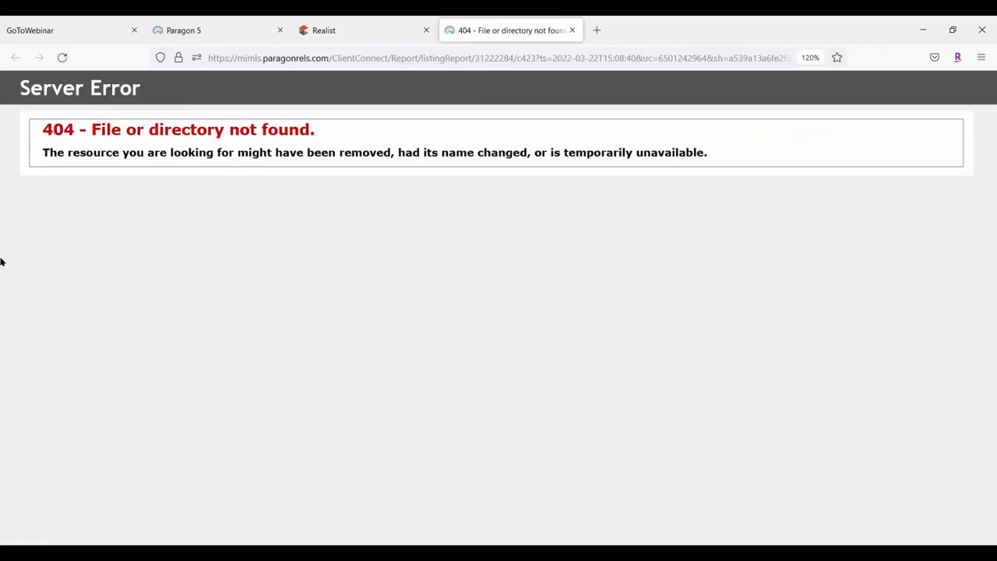
left_click(572, 30)
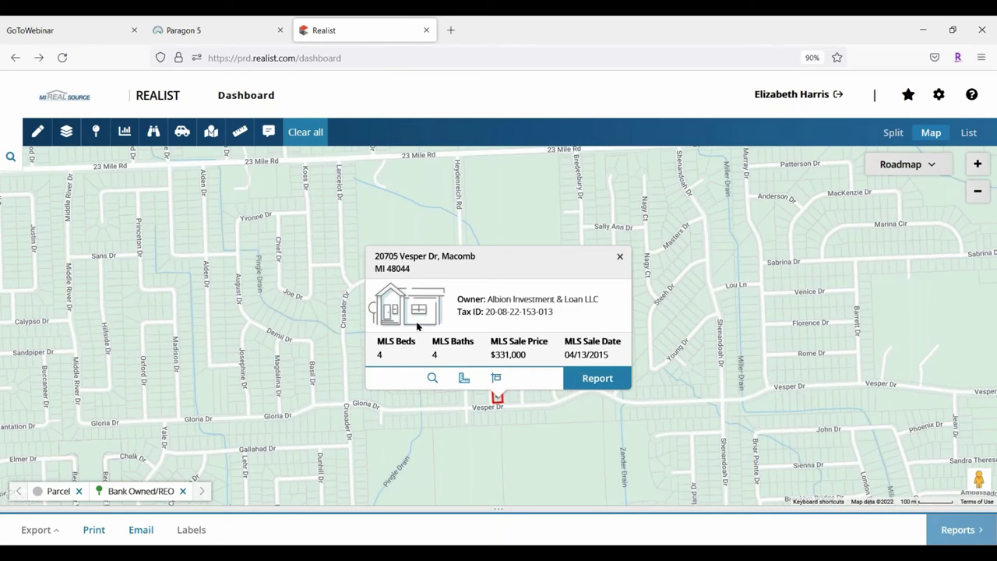
left_click(496, 377)
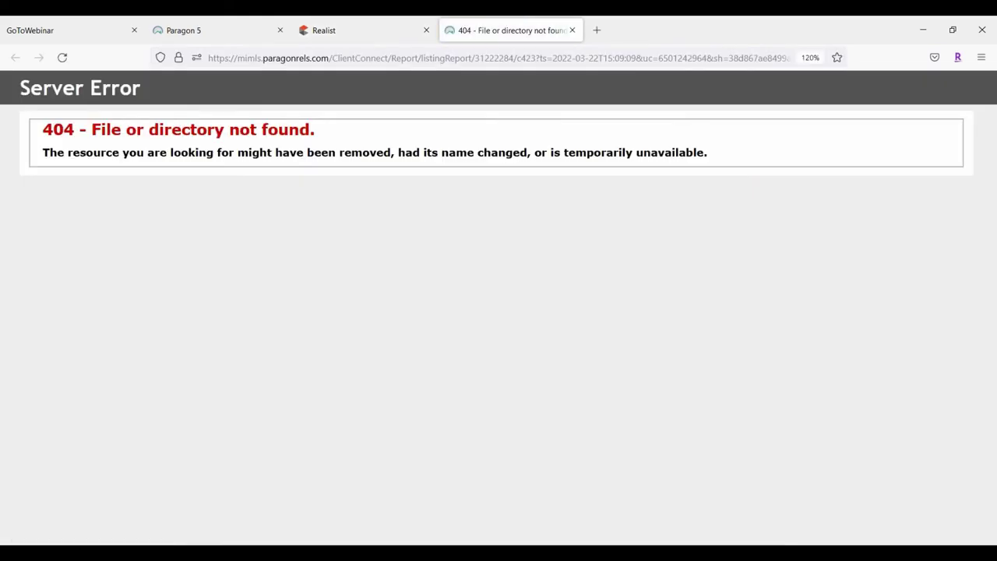
left_click(574, 30)
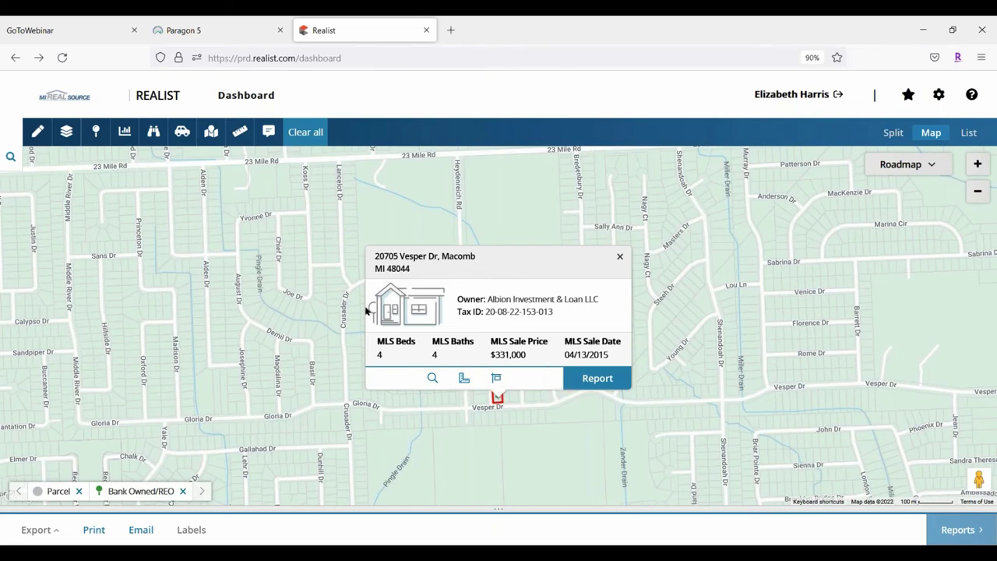
left_click(433, 379)
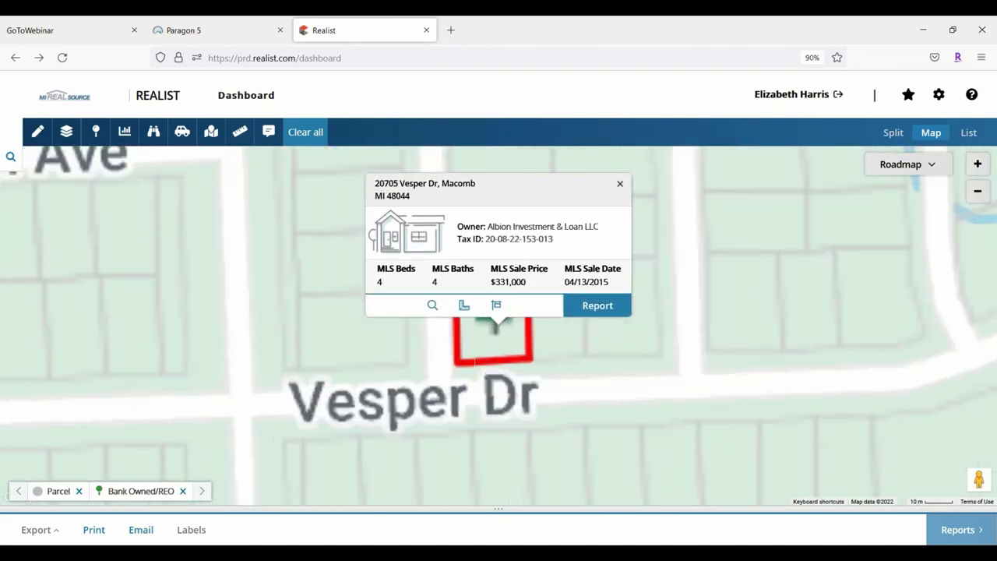
left_click(463, 305)
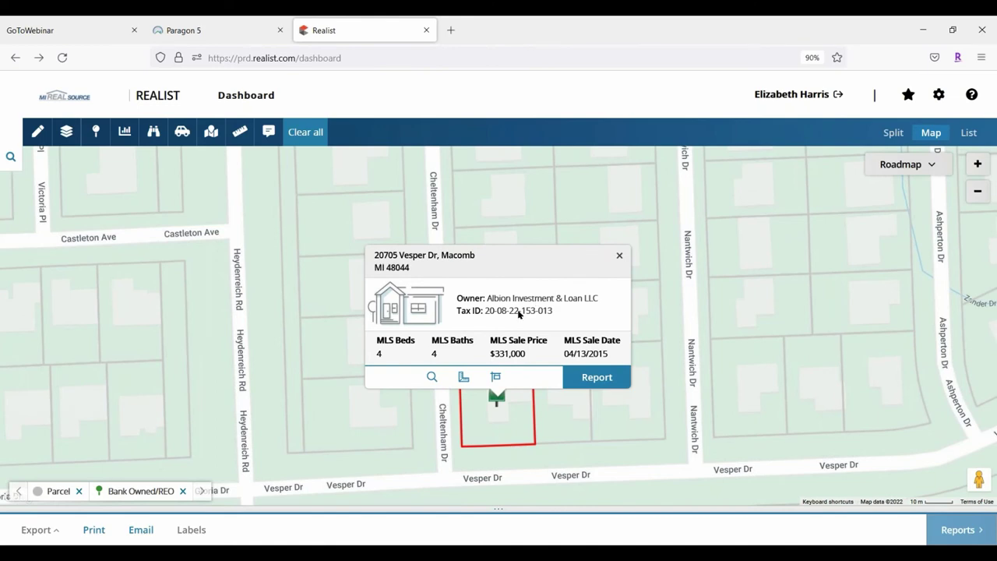
left_click(603, 378)
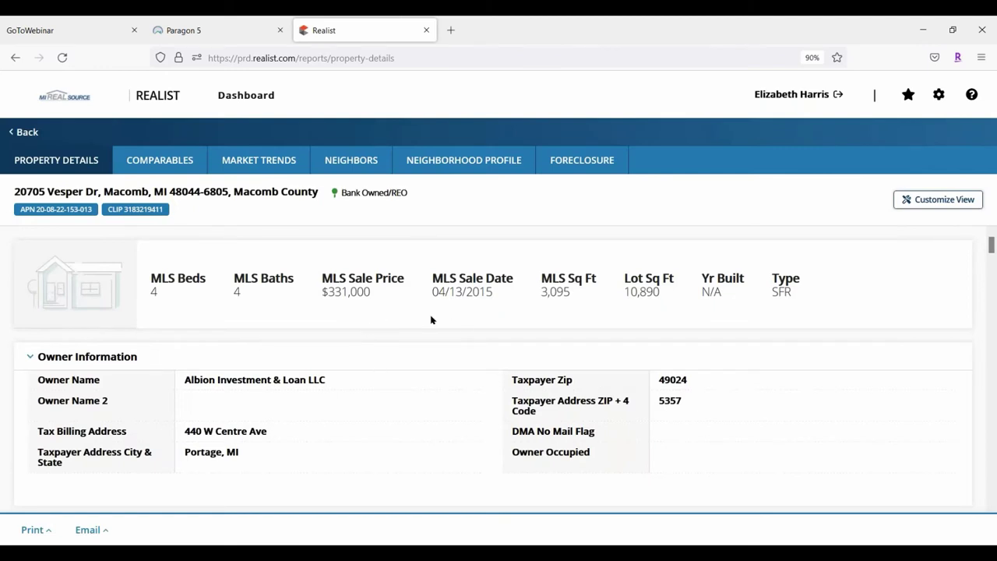
scroll(446, 315, "down", 4)
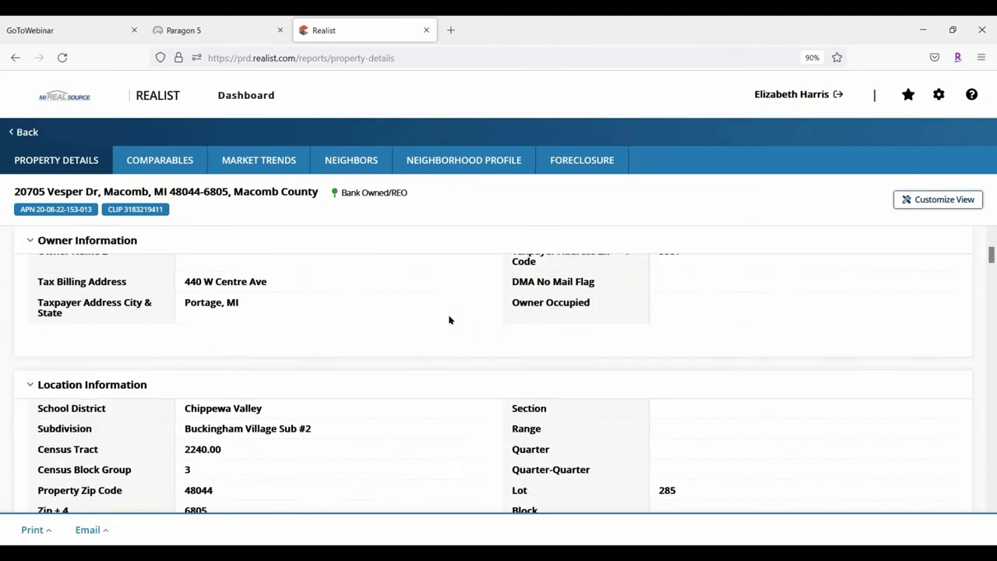
scroll(447, 315, "down", 10)
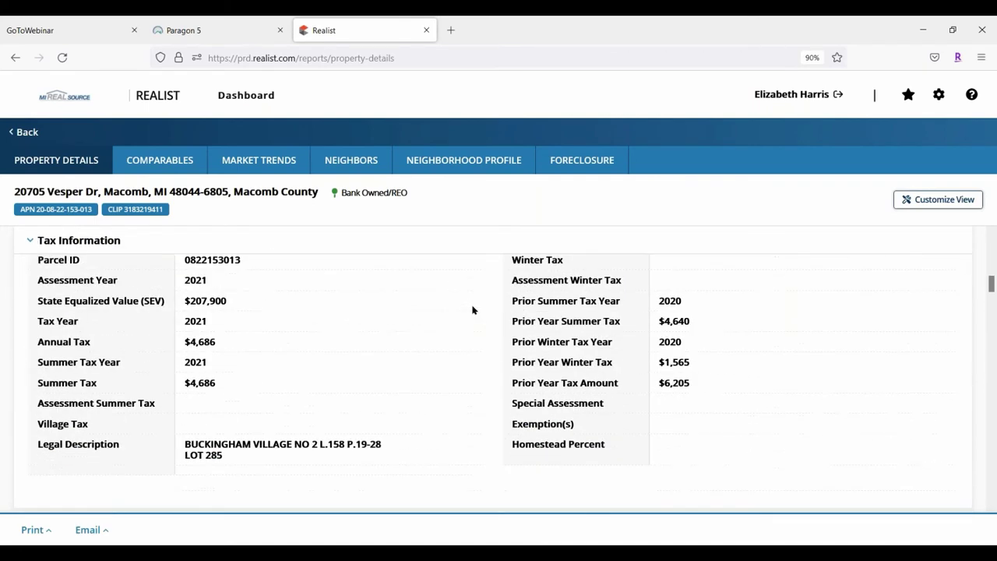
scroll(579, 356, "down", 8)
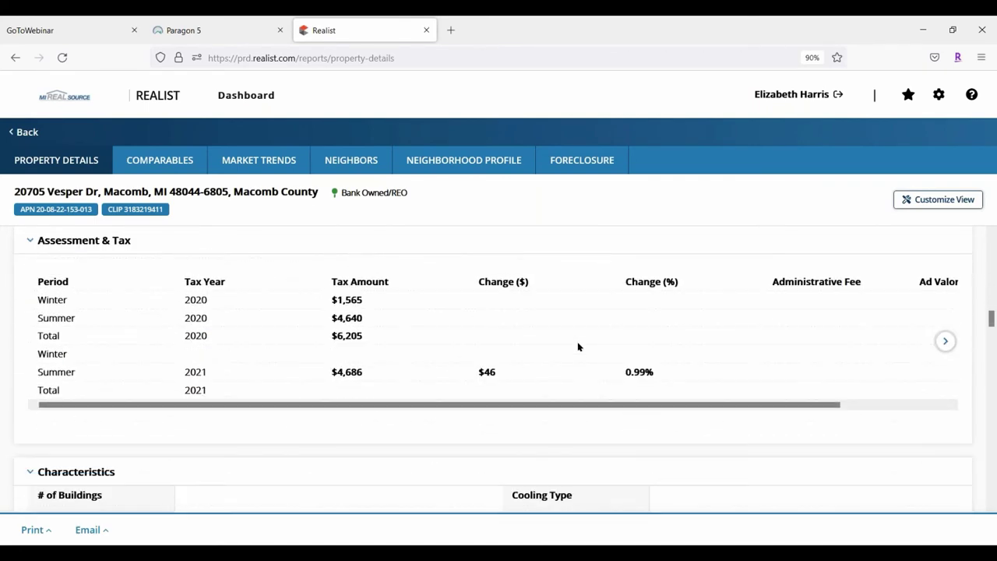
scroll(421, 314, "down", 6)
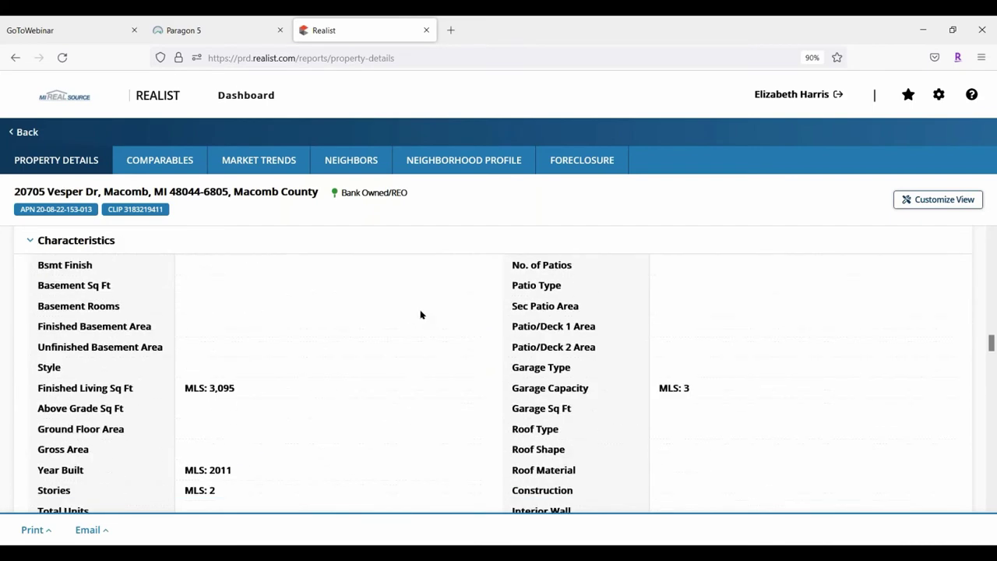
scroll(420, 314, "down", 10)
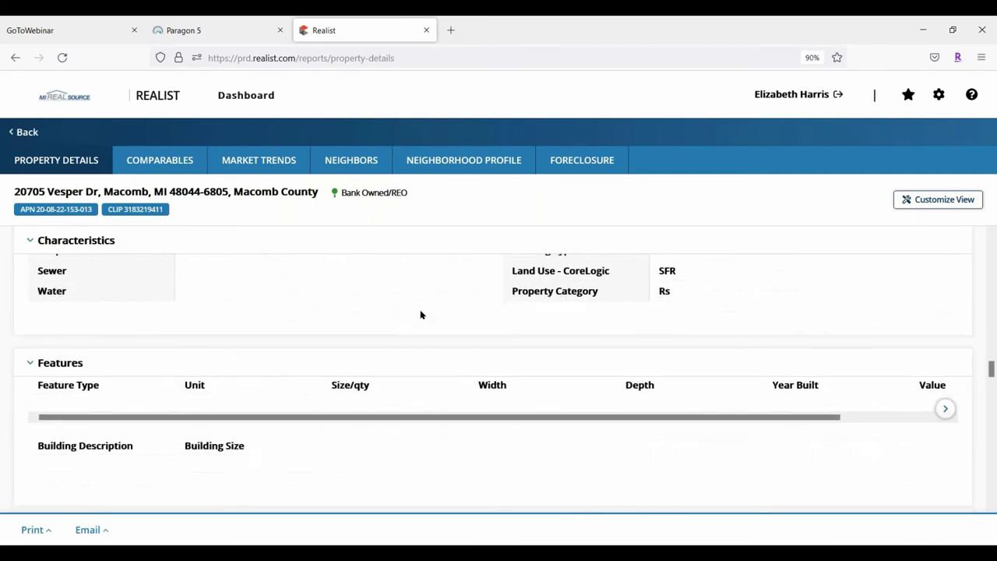
scroll(421, 313, "down", 5)
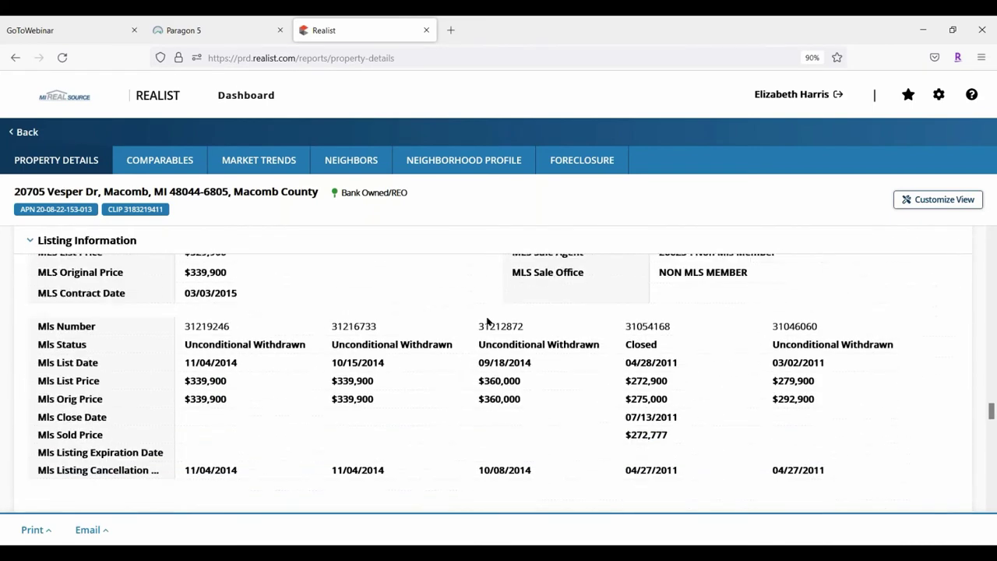
scroll(808, 290, "up", 4)
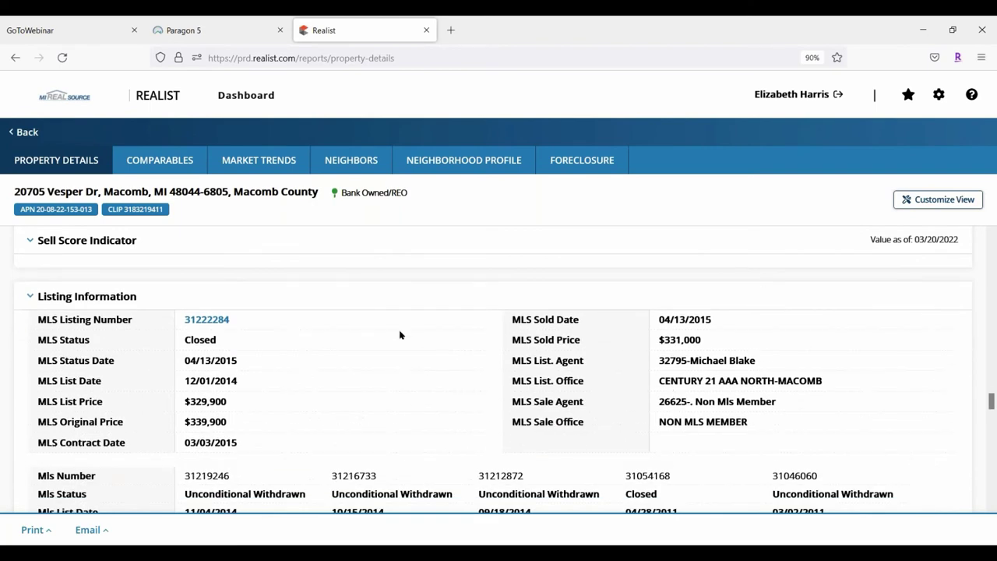
scroll(400, 334, "down", 3)
scroll(355, 290, "down", 3)
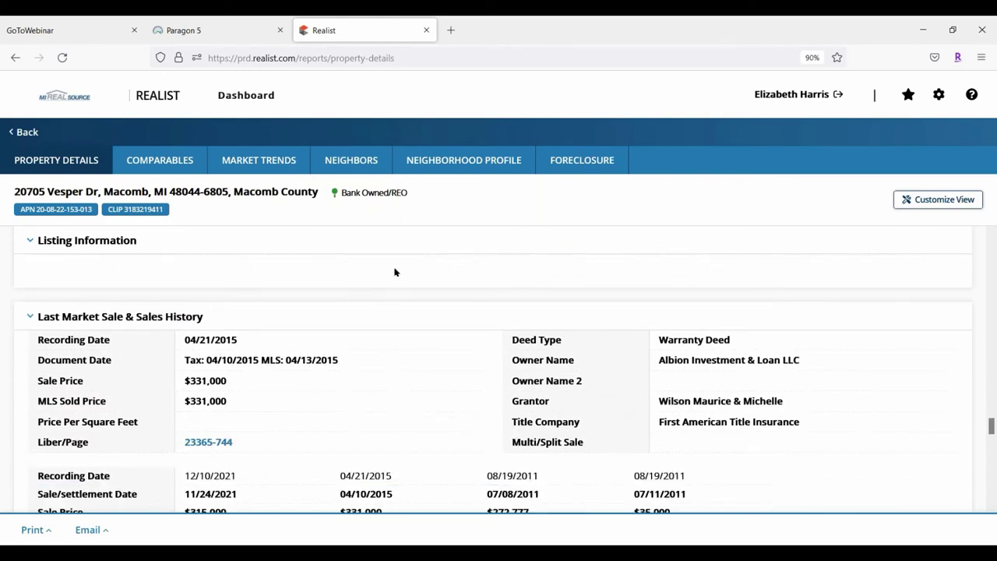
scroll(394, 272, "down", 2)
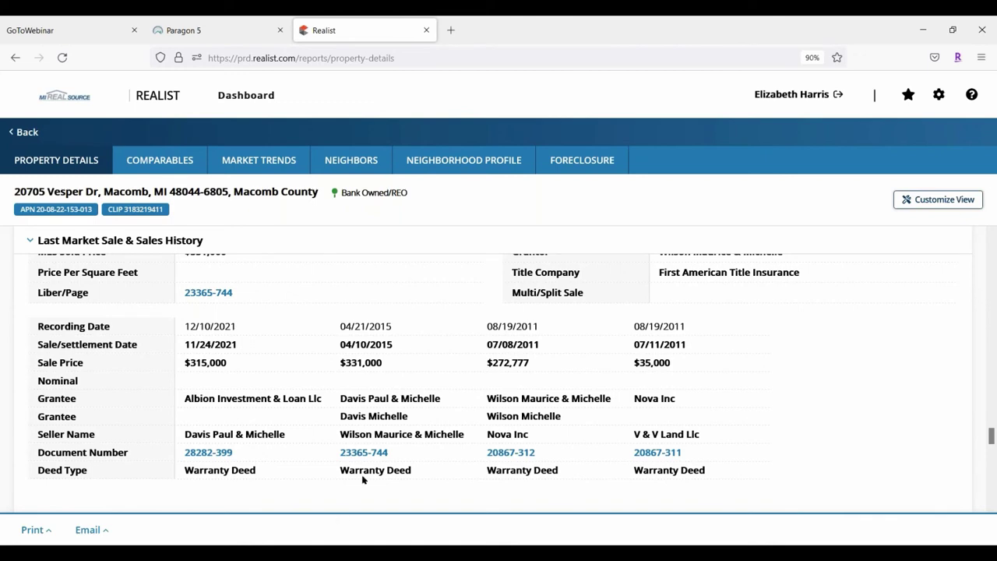
scroll(452, 433, "down", 2)
scroll(500, 403, "down", 1)
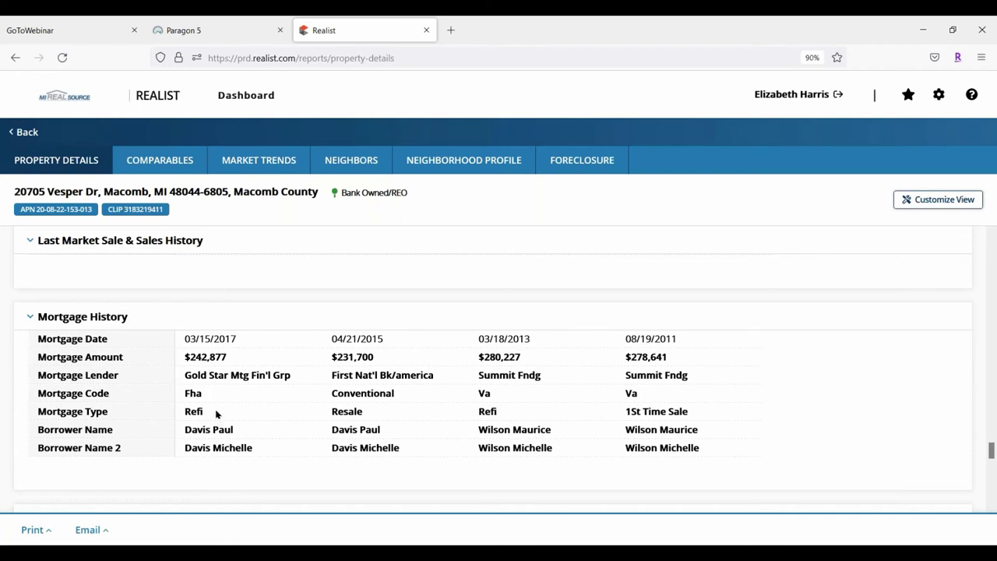
scroll(585, 372, "down", 10)
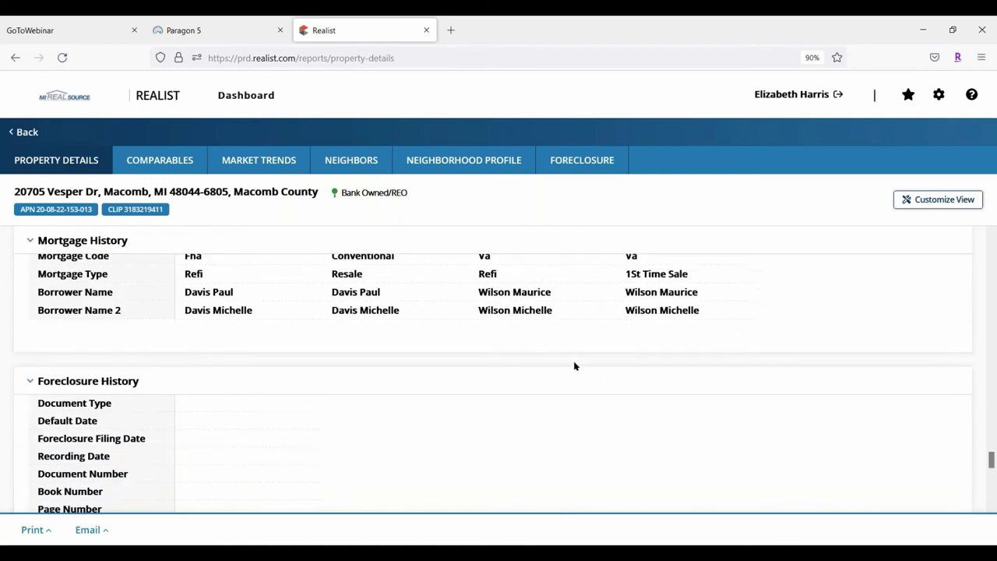
scroll(537, 370, "up", 8)
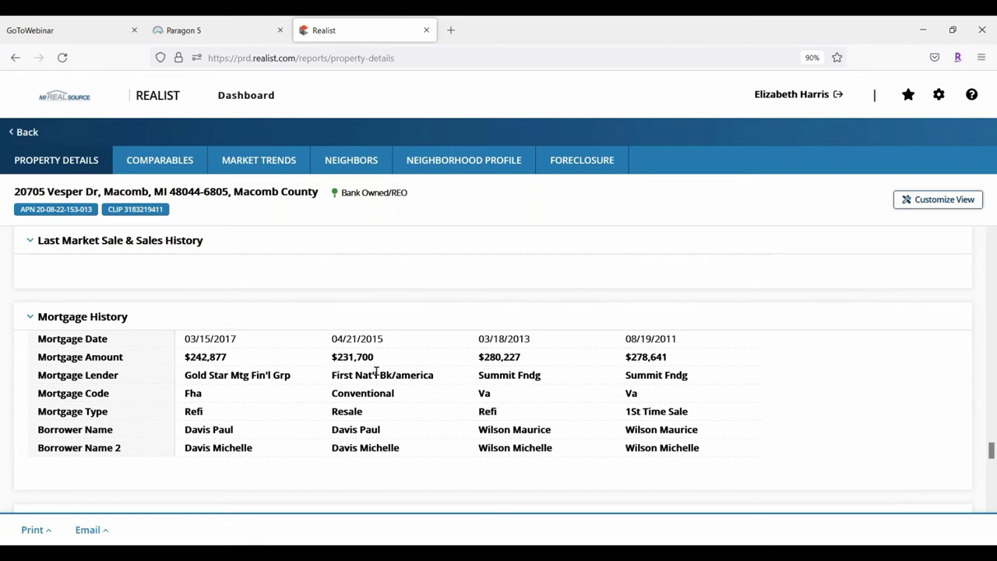
scroll(355, 350, "up", 2)
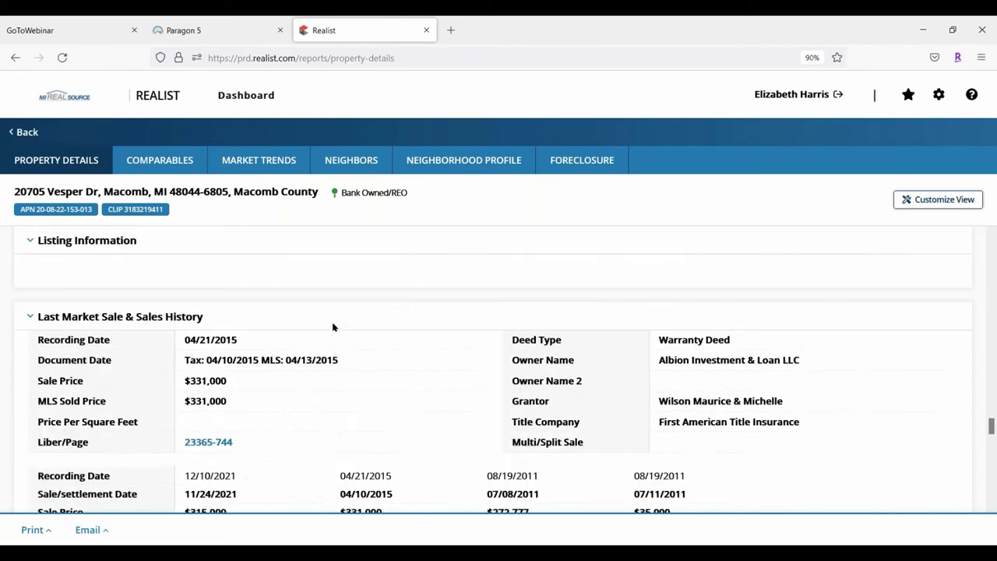
left_click(25, 138)
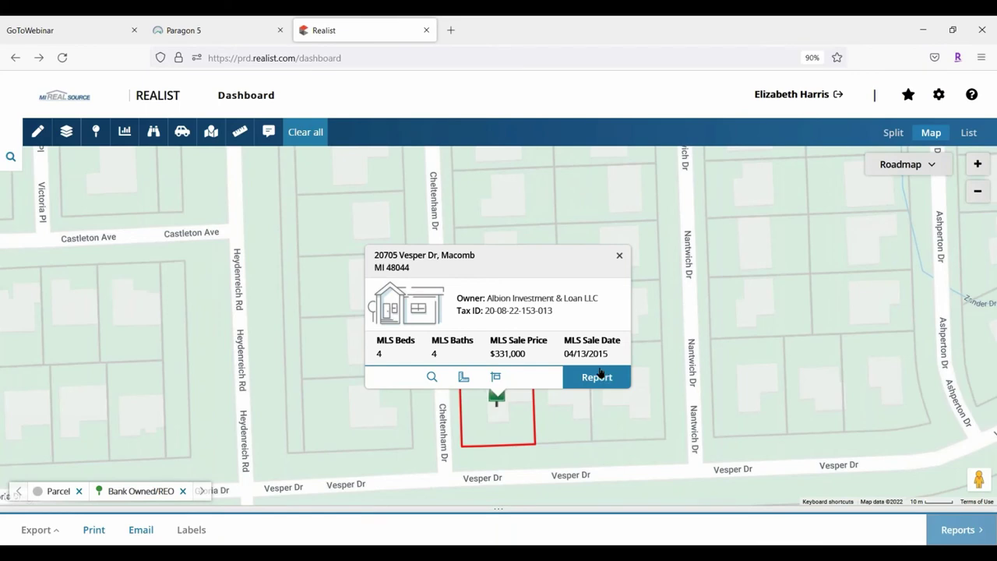
Close the property card and turn off the Bank Owned/REO distressed-properties layer
left_click(620, 257)
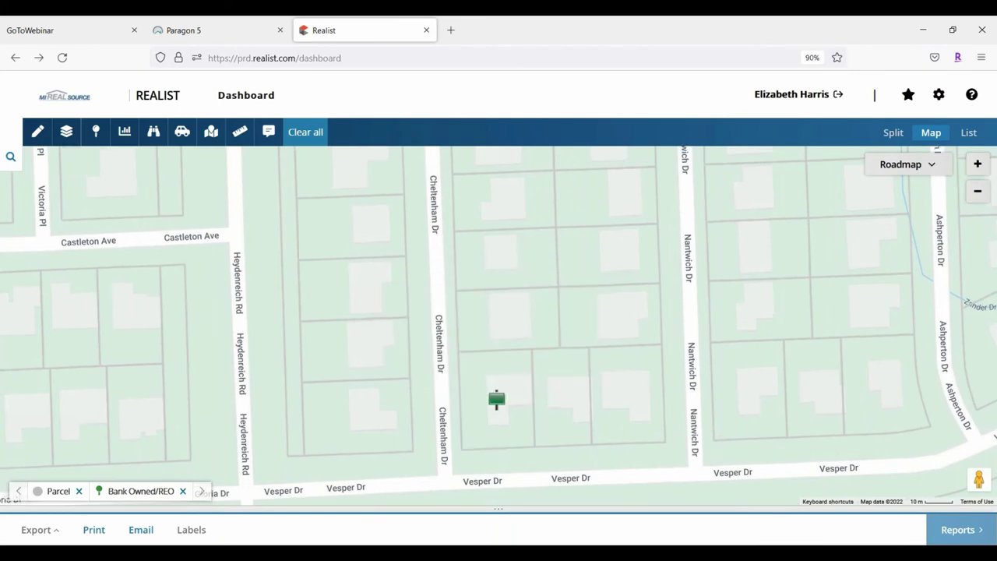
left_click(67, 133)
left_click(95, 132)
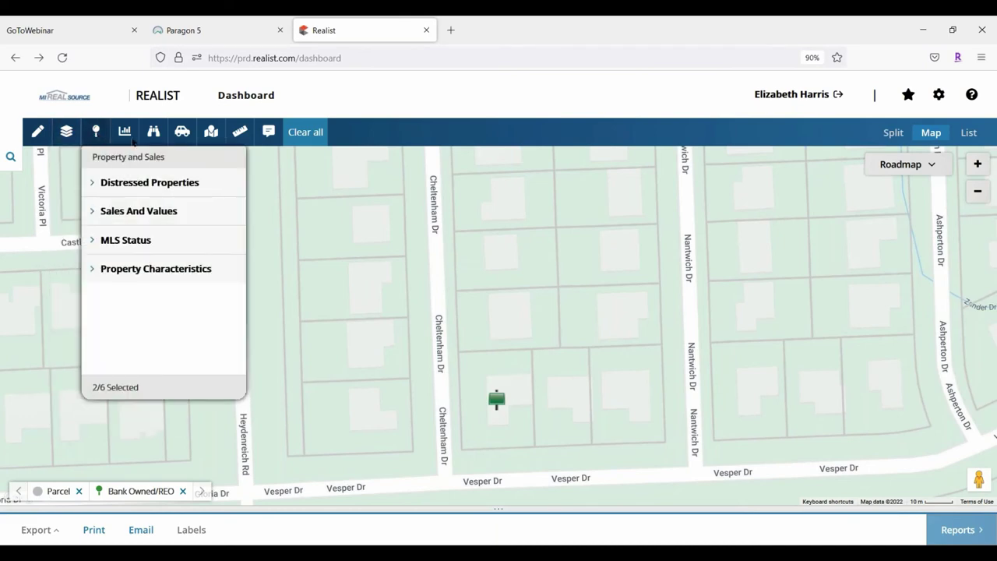
left_click(93, 183)
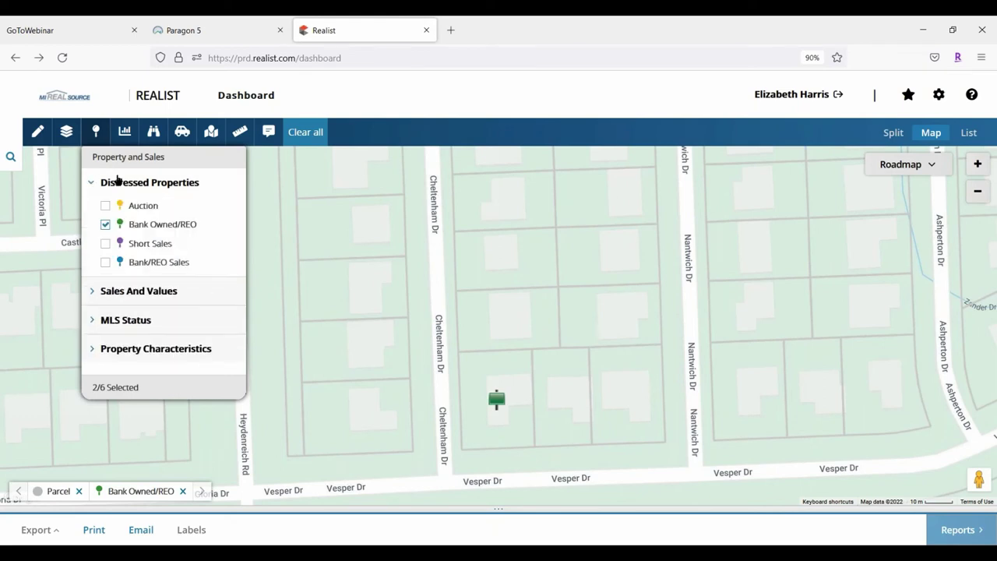
left_click(106, 225)
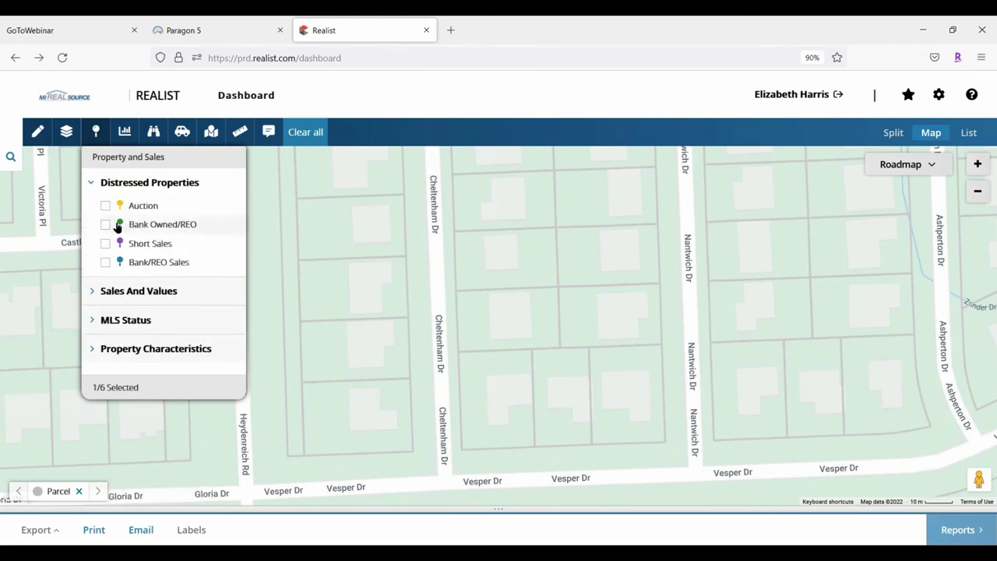
left_click(94, 187)
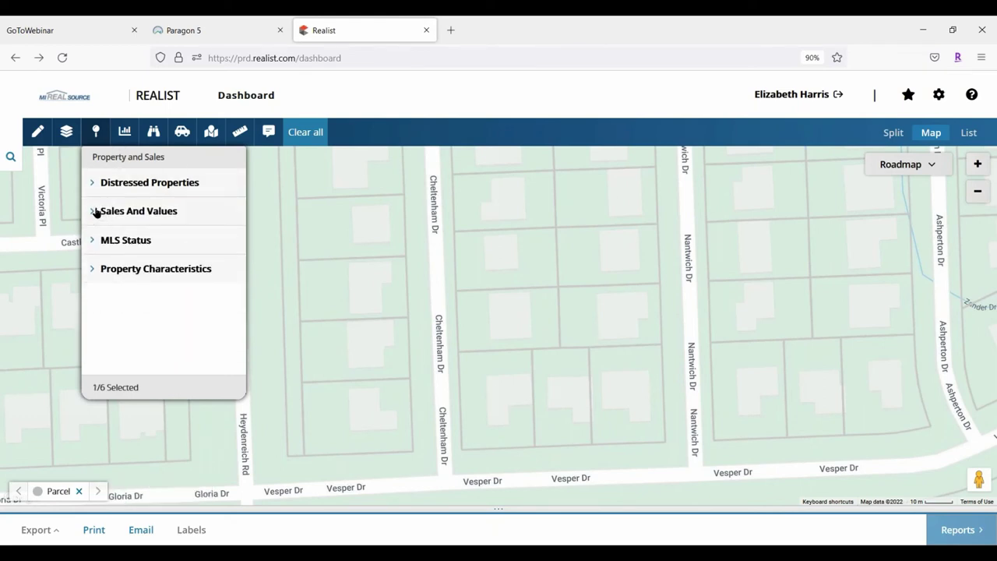
Turn on the Tax Sales layer limited to the past 6 months
left_click(94, 212)
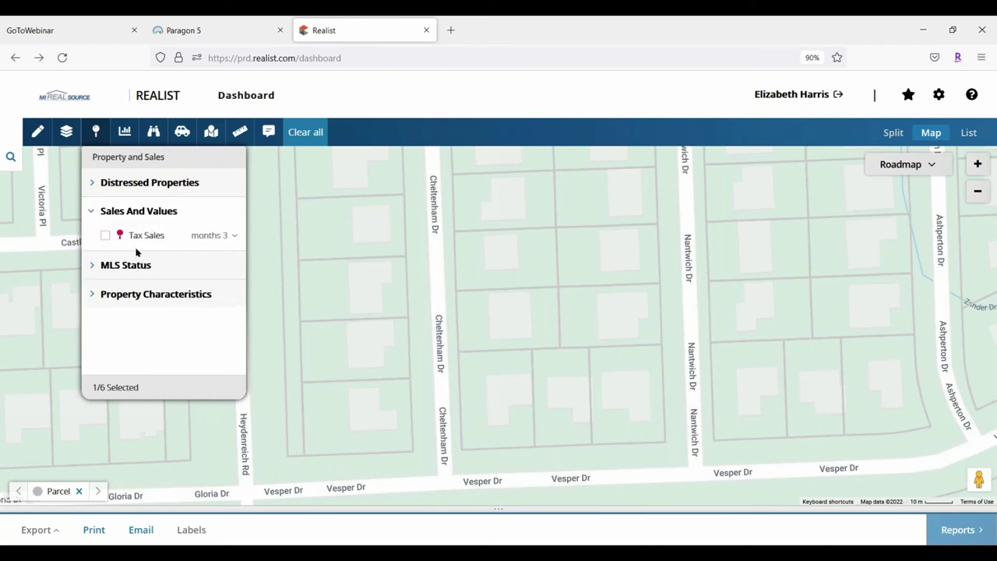
left_click(106, 236)
left_click(220, 234)
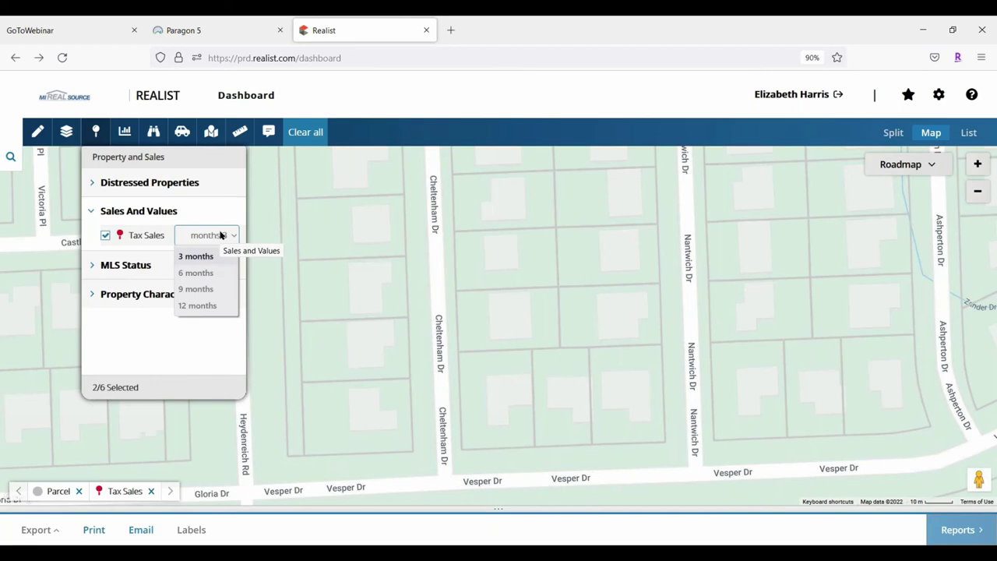
left_click(206, 257)
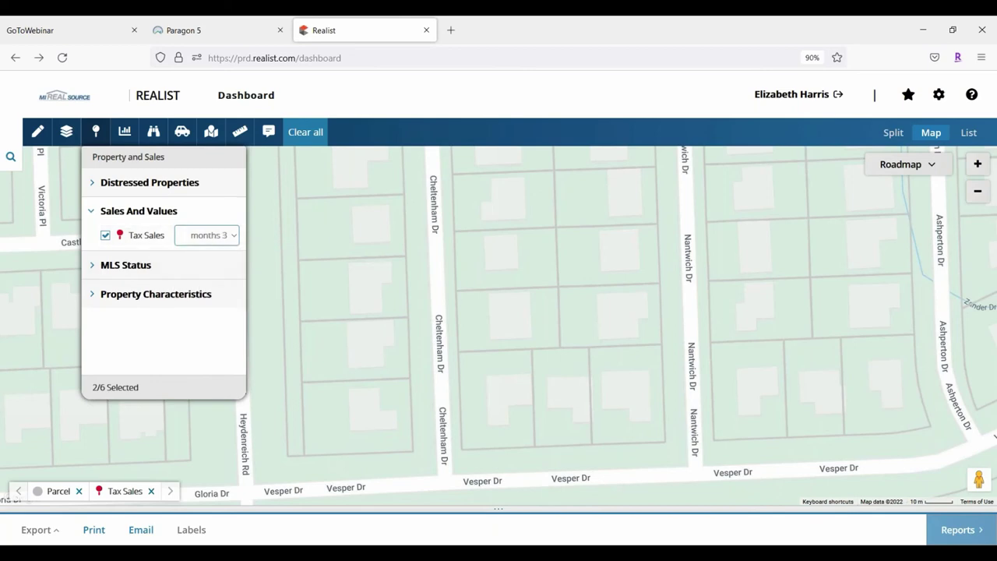
left_click(204, 234)
left_click(207, 270)
left_click(894, 408)
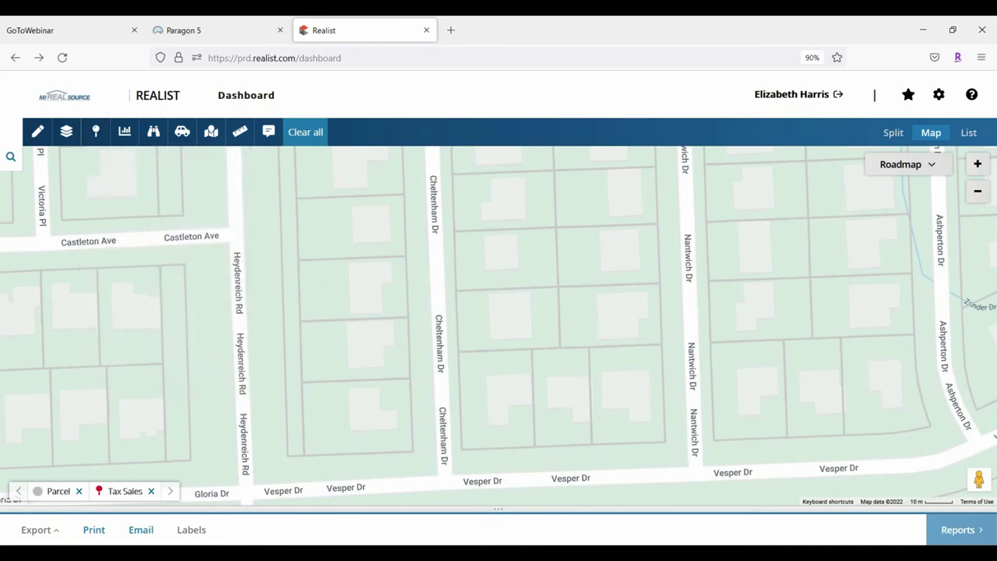
Zoom out and back in on the Tax Sales markers, reaching the Margaret Ave card ($335,000, 01/31/2019)
left_click(978, 193)
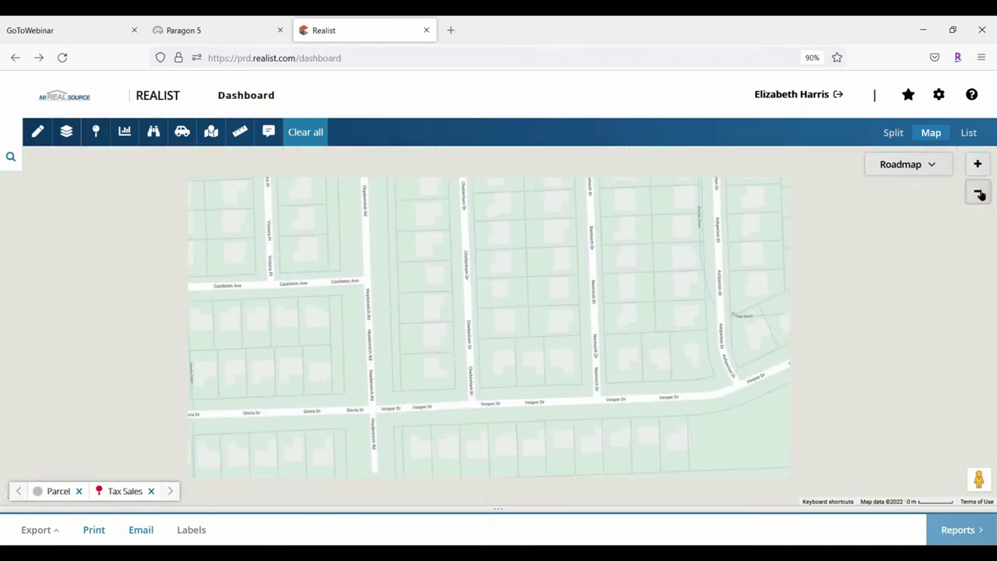
left_click(979, 194)
left_click(979, 194)
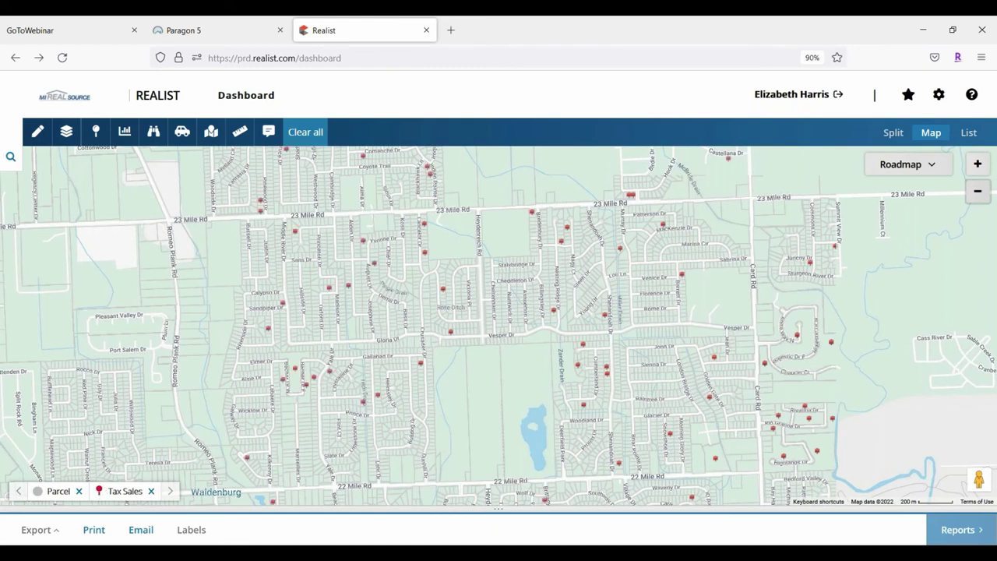
left_click(979, 165)
left_click(979, 165)
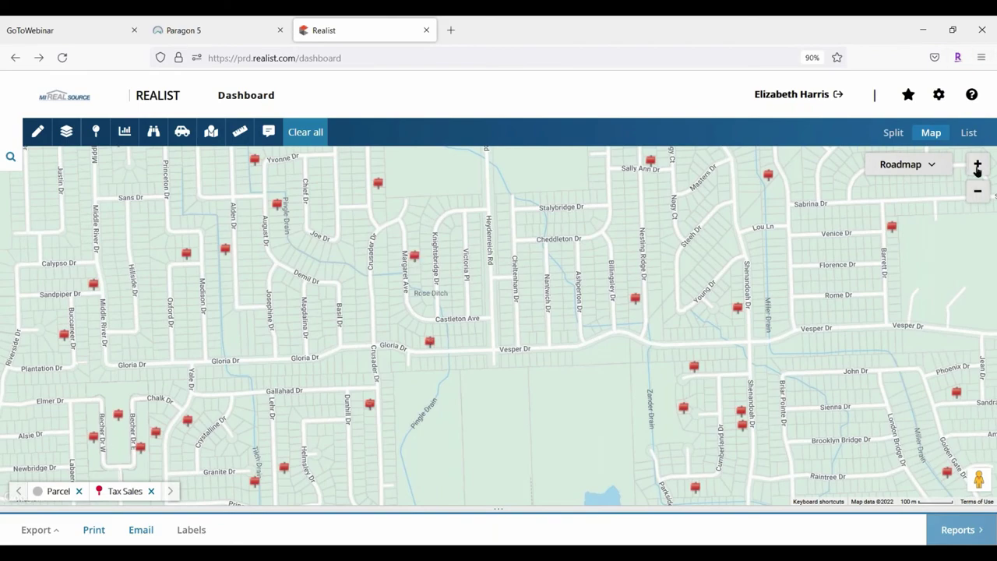
left_click(413, 254)
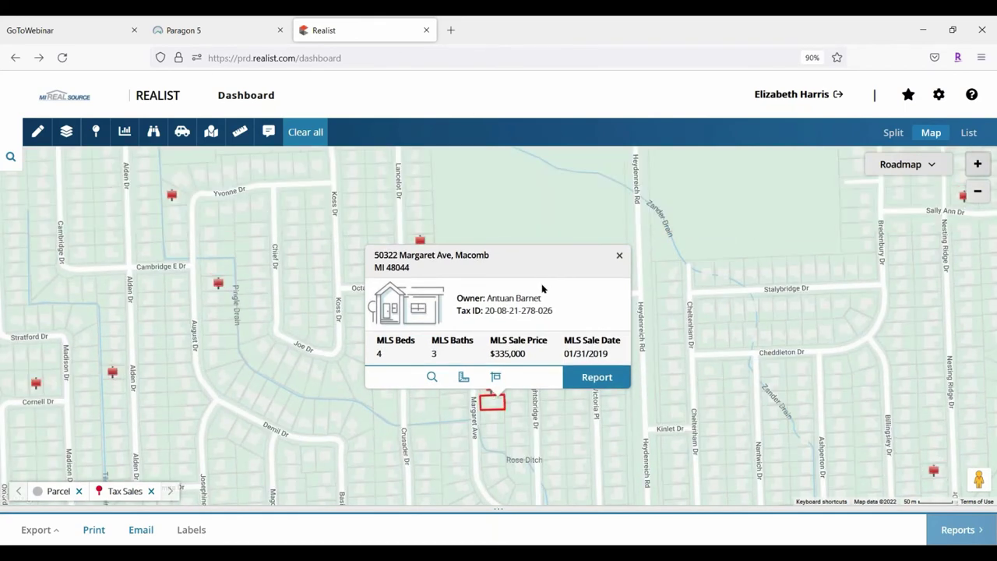
Swap the Tax Sales layer for MLS Status Active listings and close the Margaret Ave card
left_click(96, 131)
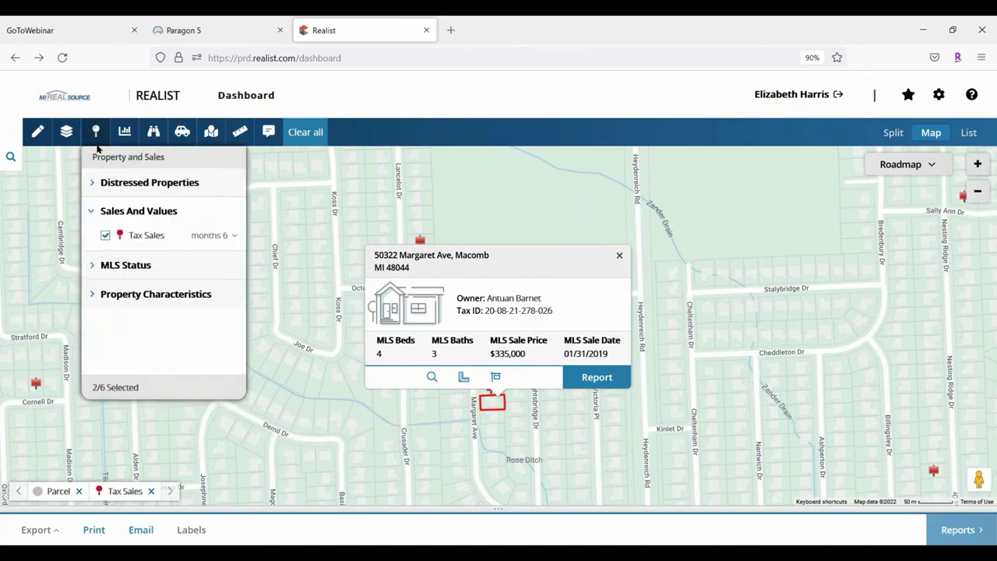
left_click(105, 235)
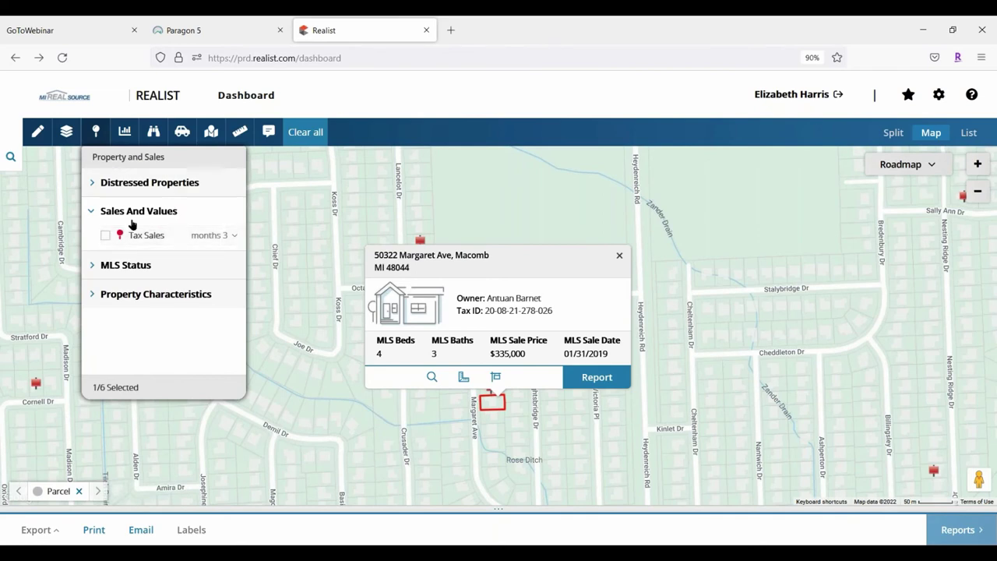
left_click(95, 214)
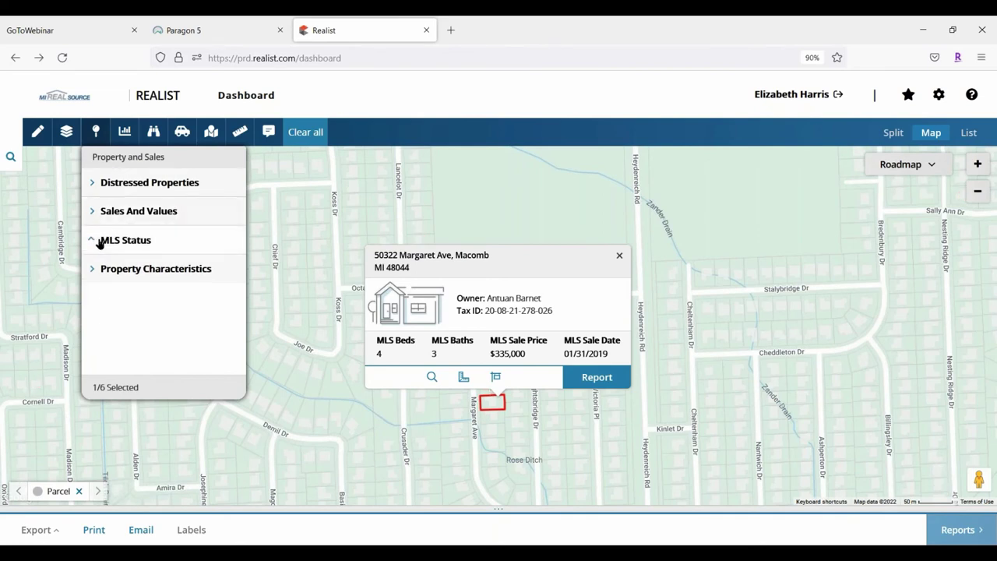
left_click(99, 242)
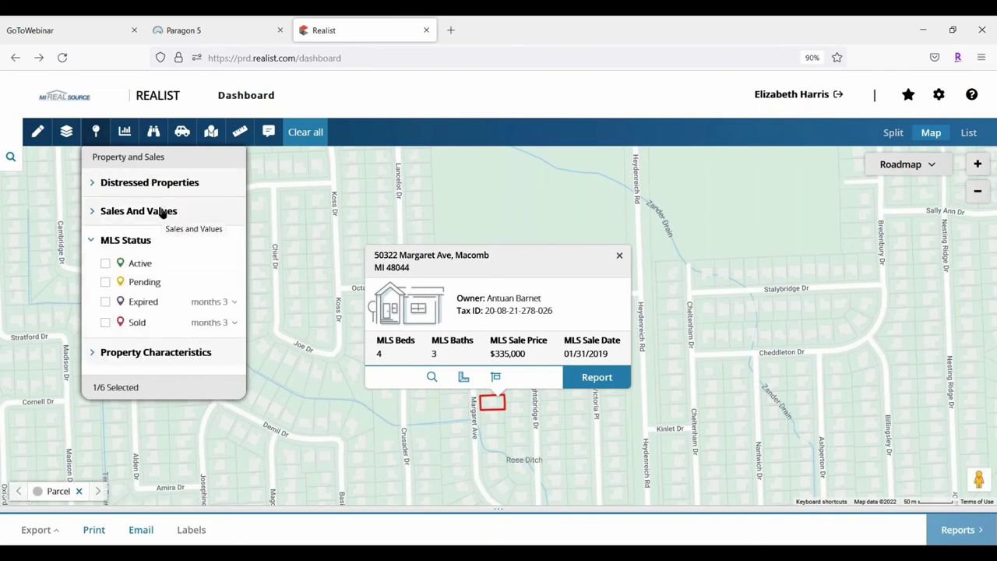
left_click(105, 267)
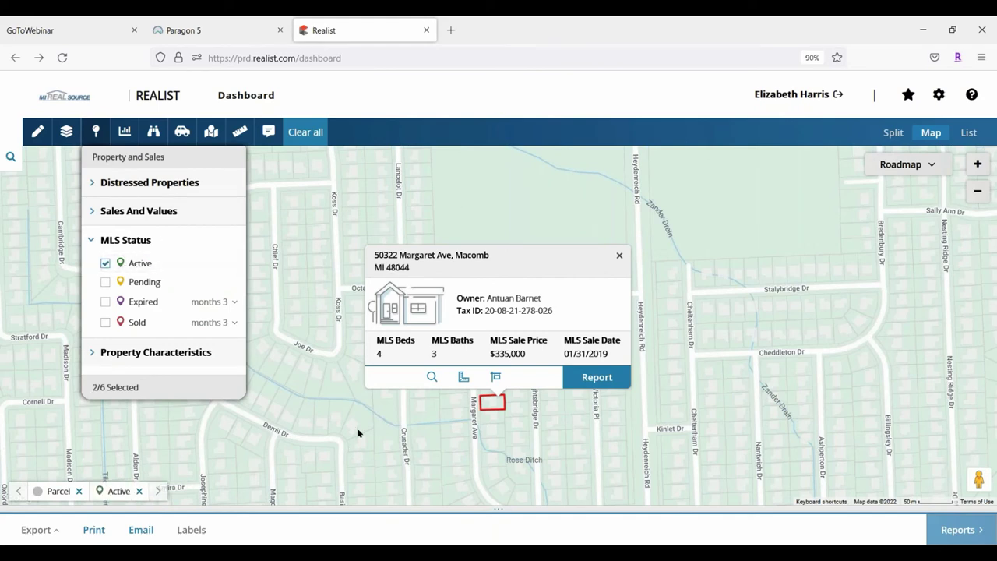
left_click(617, 255)
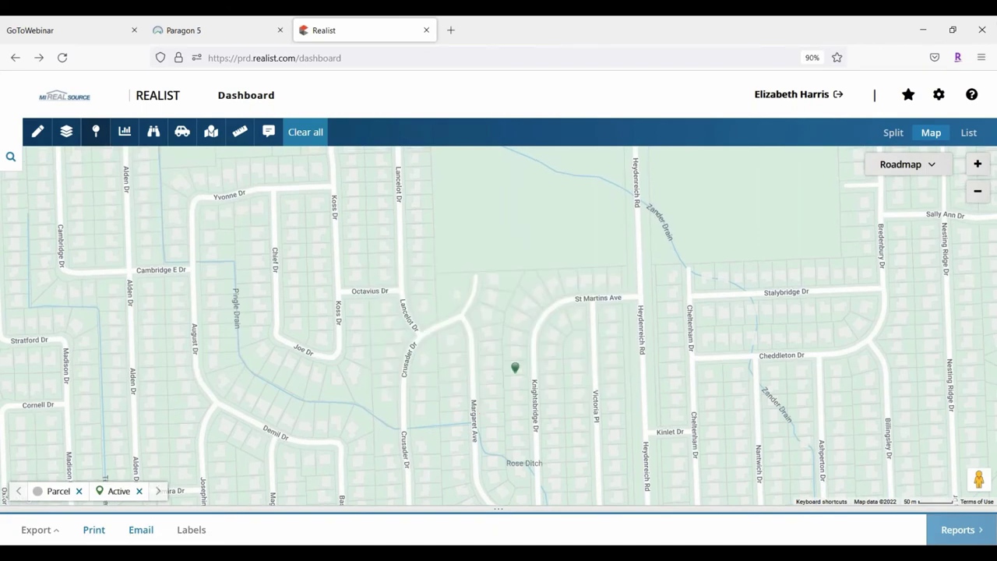
Zoom out toward 23 Mile Rd and review the Knightsbridge Dr listing ($469,900, 3 beds, 2 baths)
left_click(977, 192)
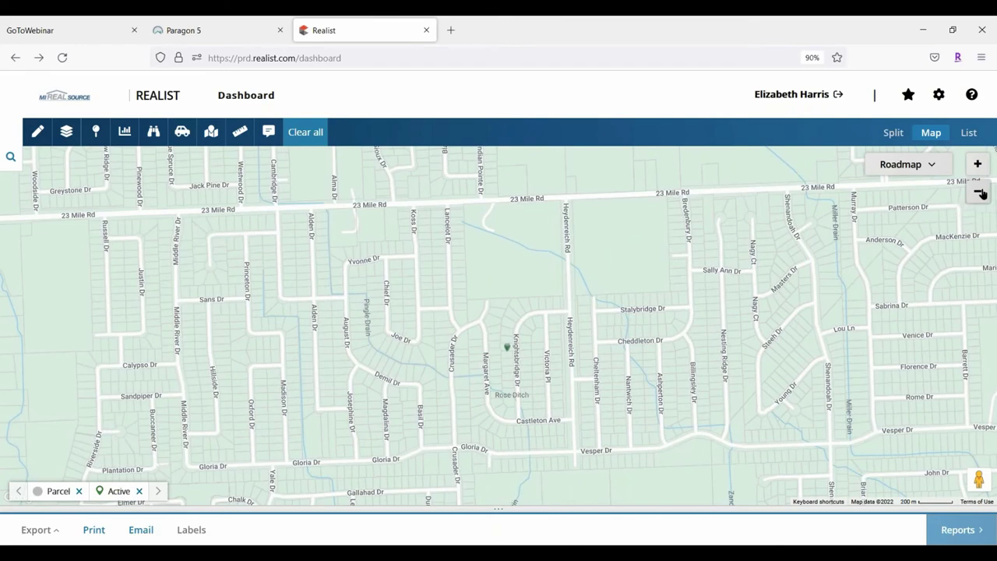
left_click(978, 193)
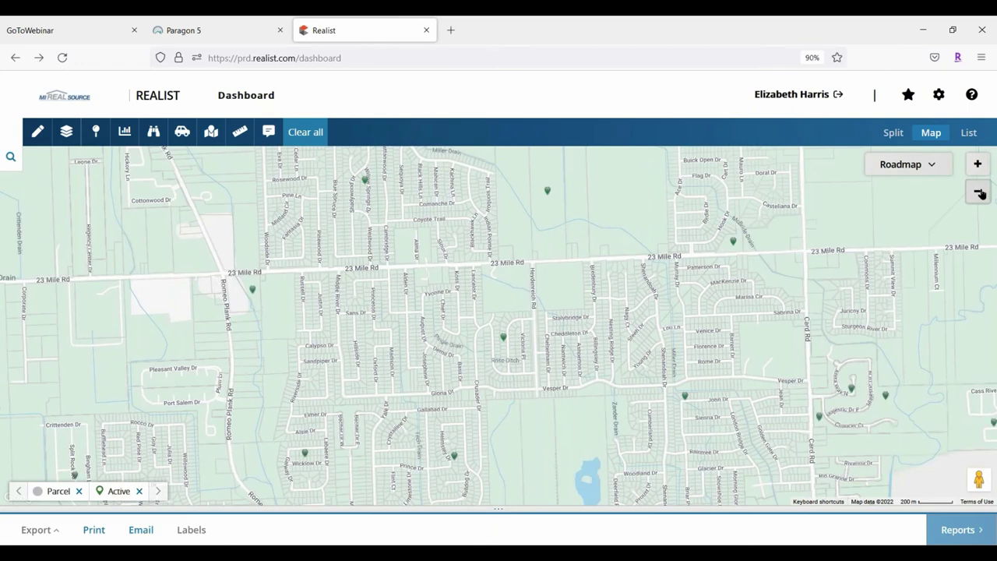
left_click(505, 338)
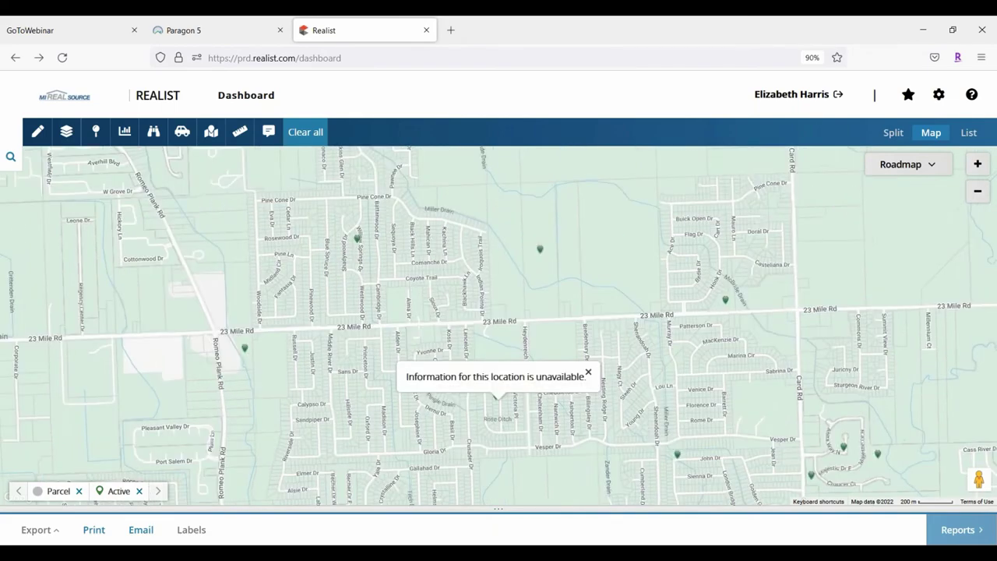
left_click(976, 164)
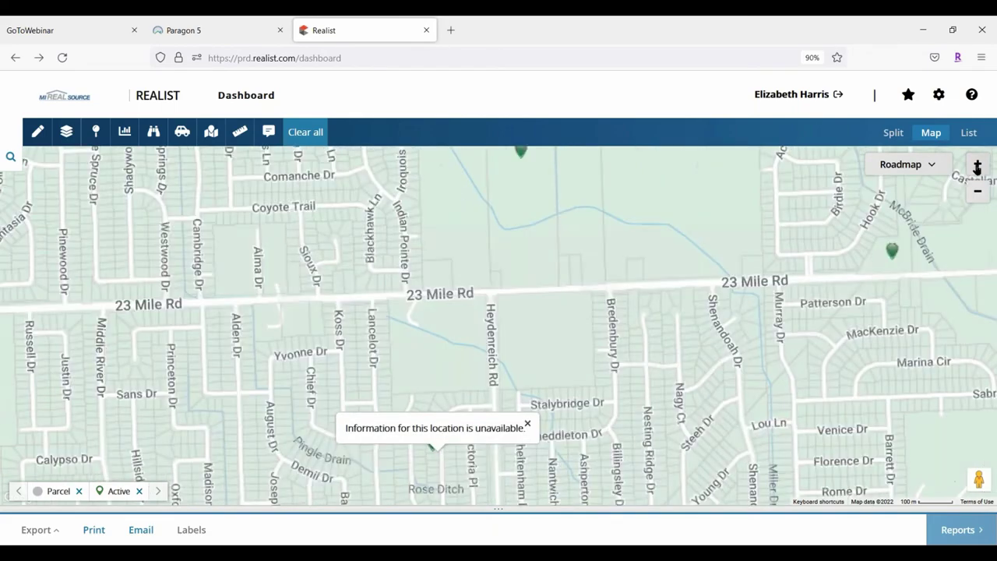
left_click_drag(443, 417, 483, 366)
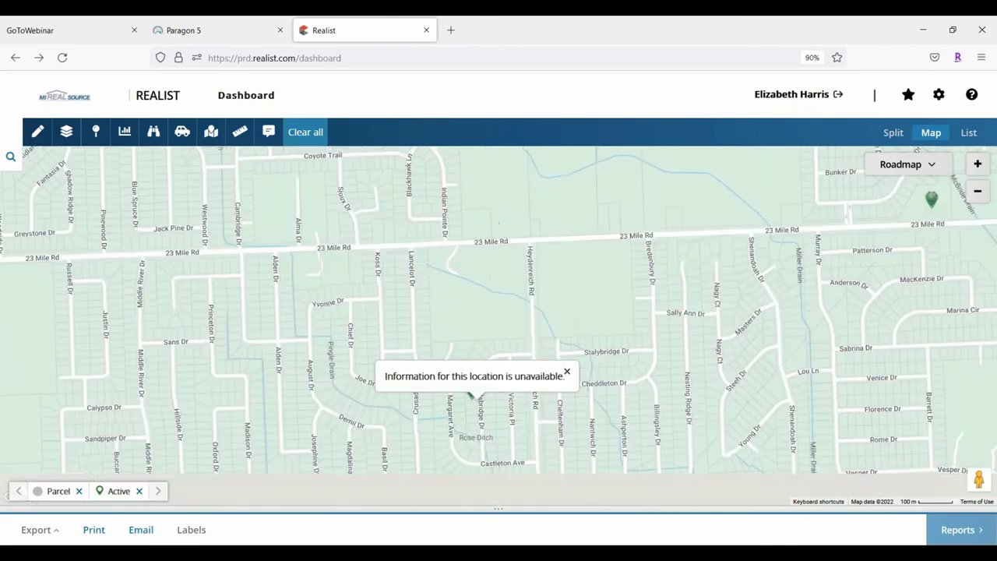
left_click(567, 374)
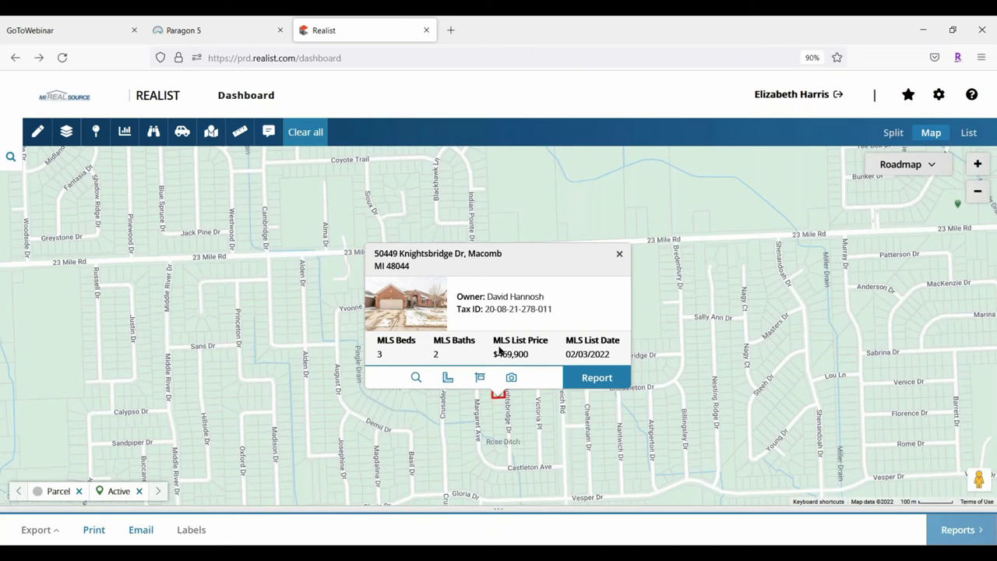
left_click(620, 257)
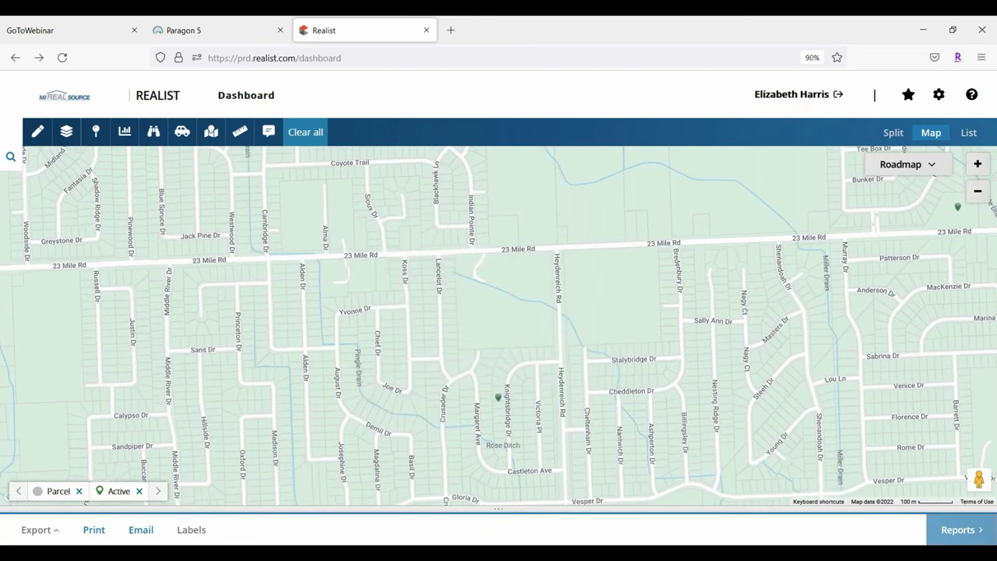
Turn off MLS Active listings and label parcels by Owner Name under Property Characteristics
left_click(96, 131)
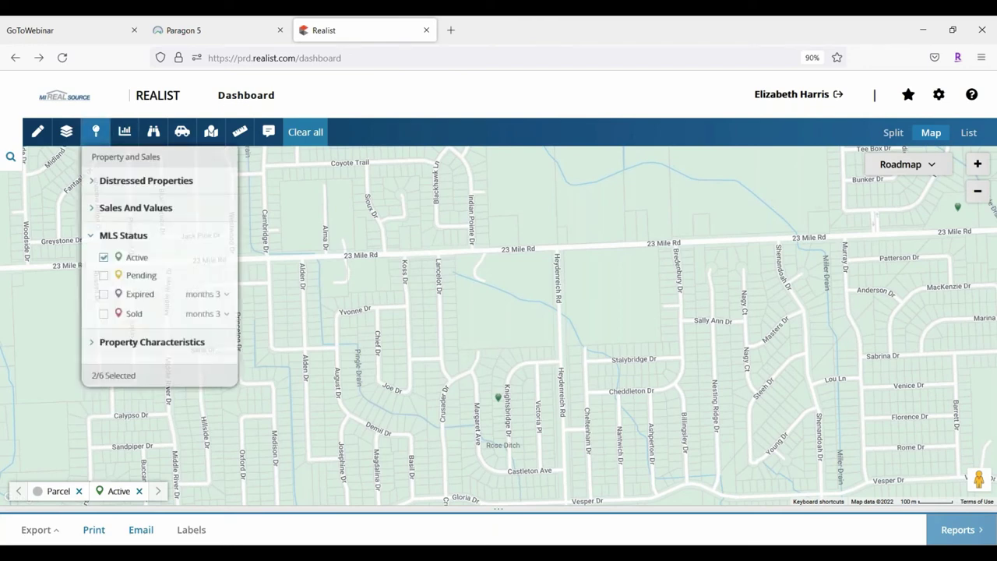
left_click(105, 263)
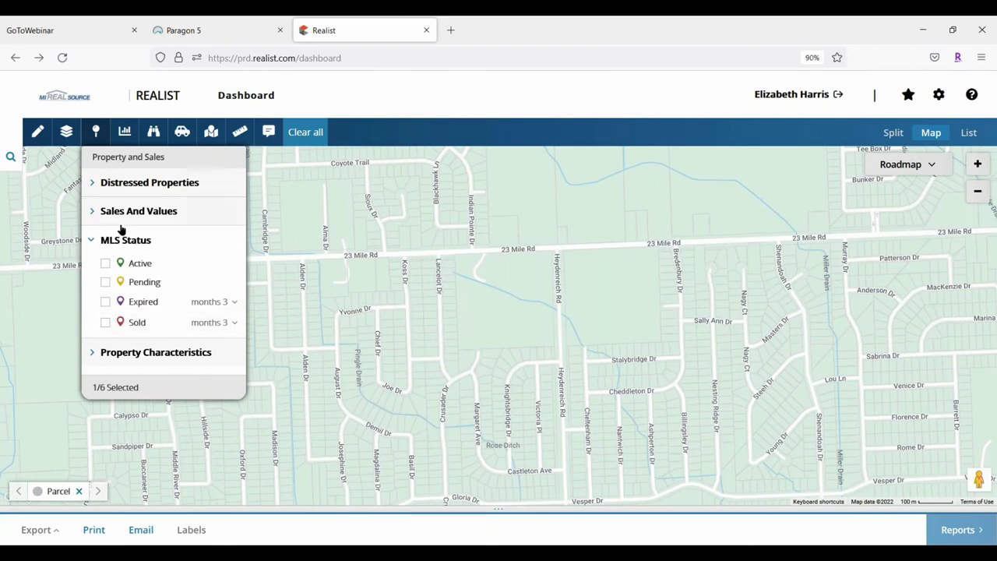
left_click(94, 241)
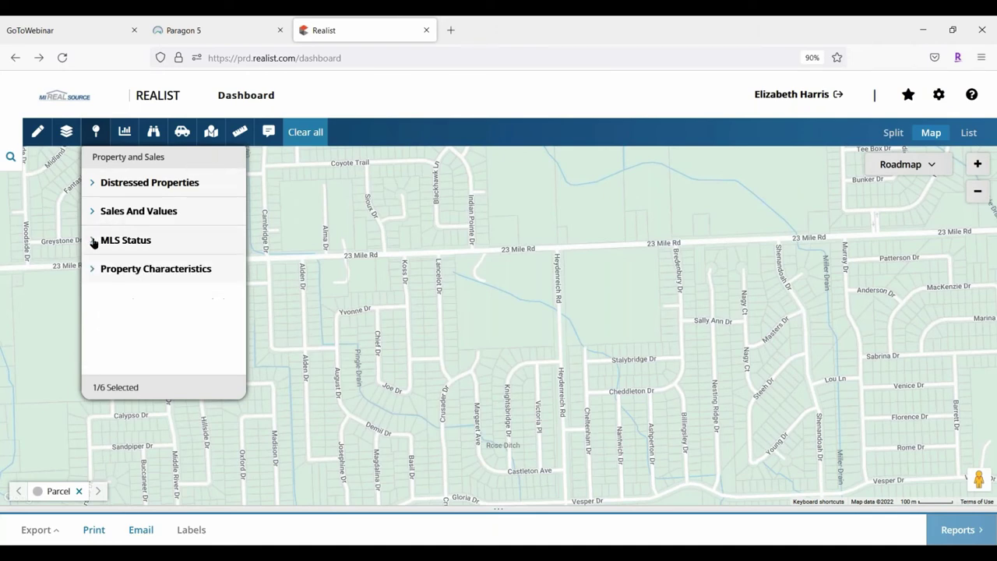
left_click(95, 271)
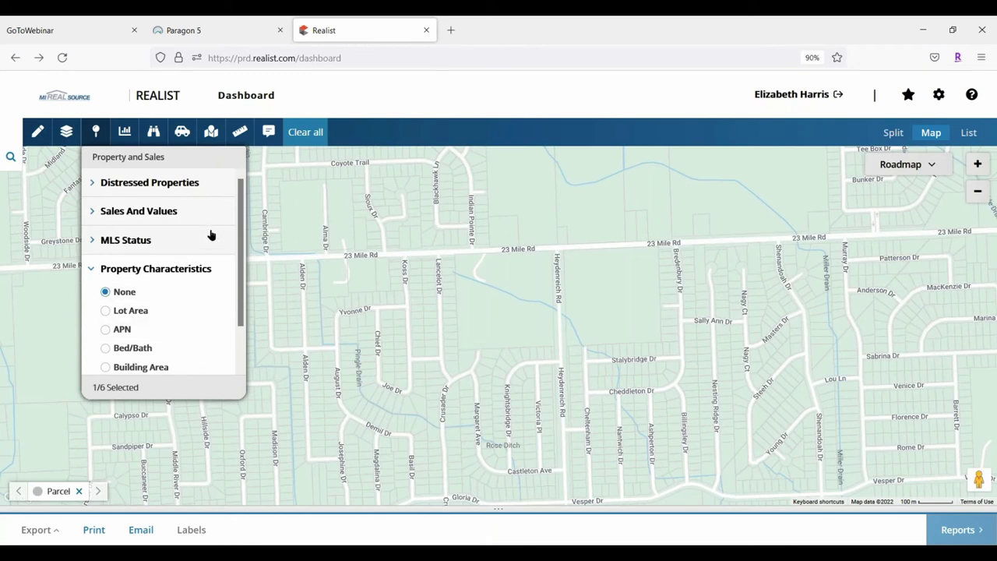
scroll(218, 325, "down", 1)
scroll(217, 321, "down", 1)
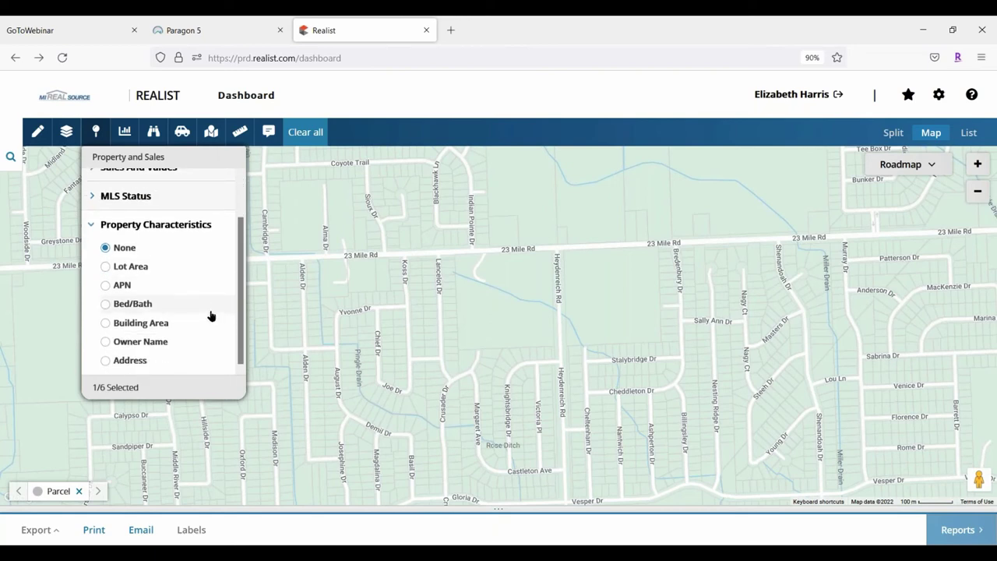
left_click(105, 343)
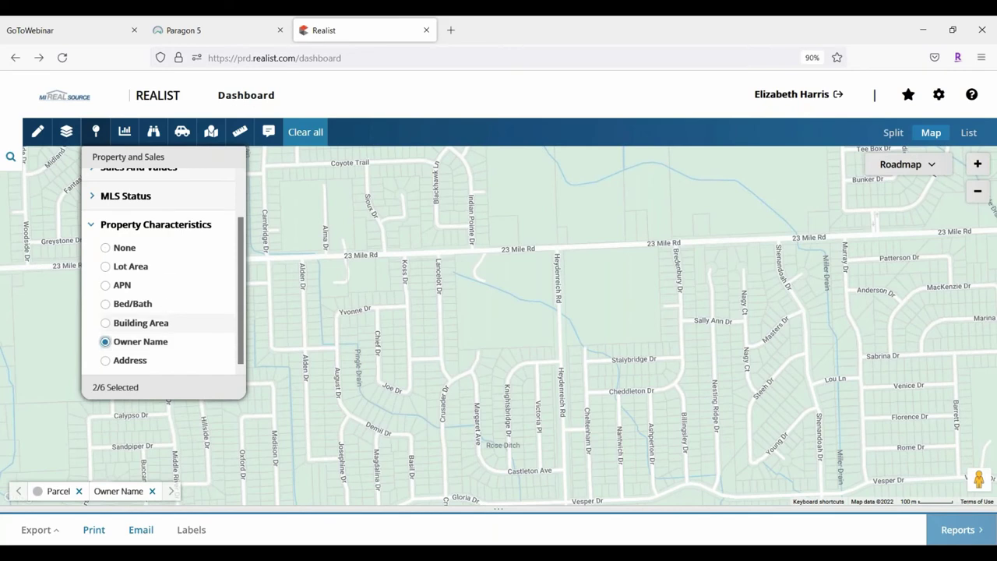
left_click(98, 225)
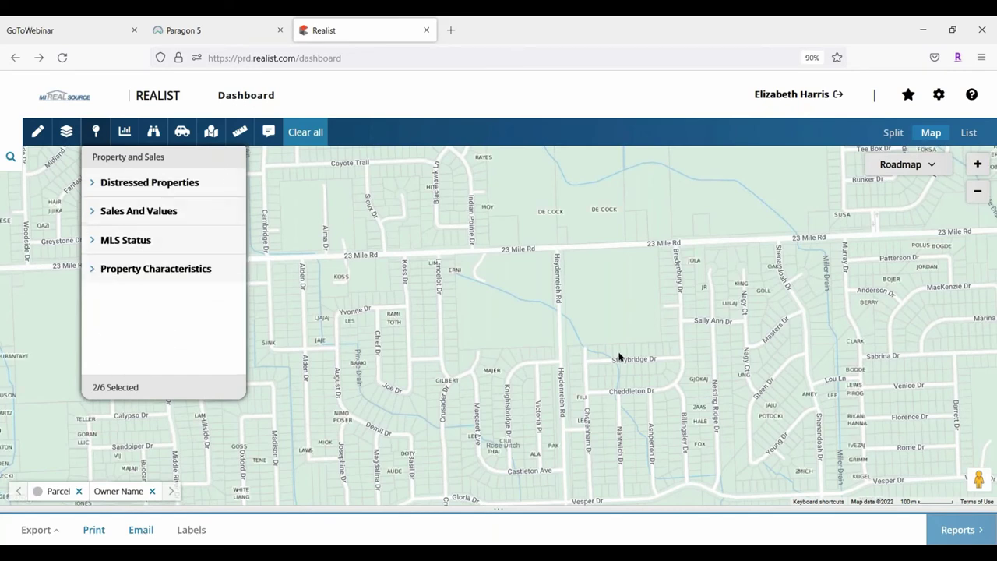
Zoom in until owner labels are readable and check the Crusader Dr parcel's card
left_click(98, 134)
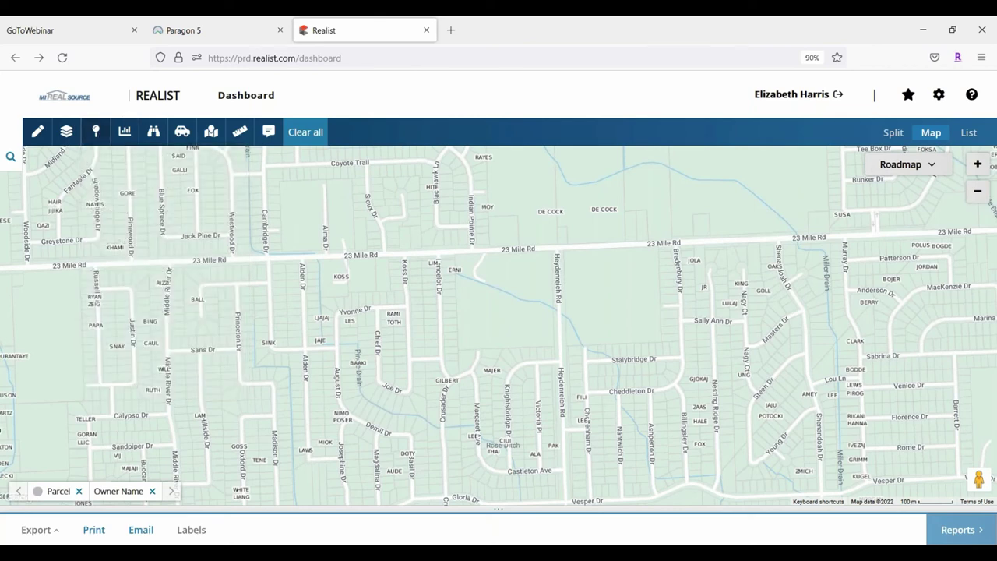
left_click(979, 164)
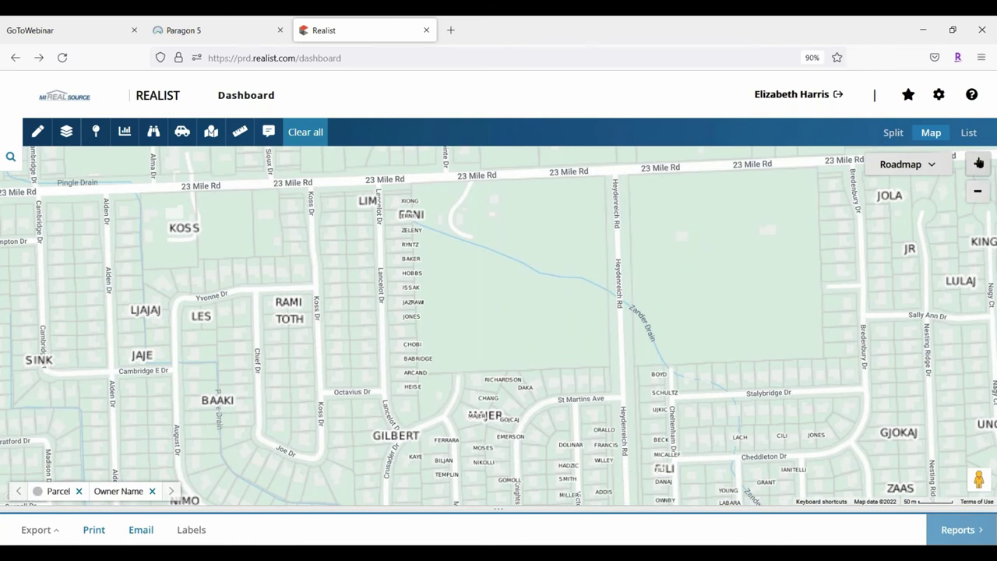
left_click(978, 164)
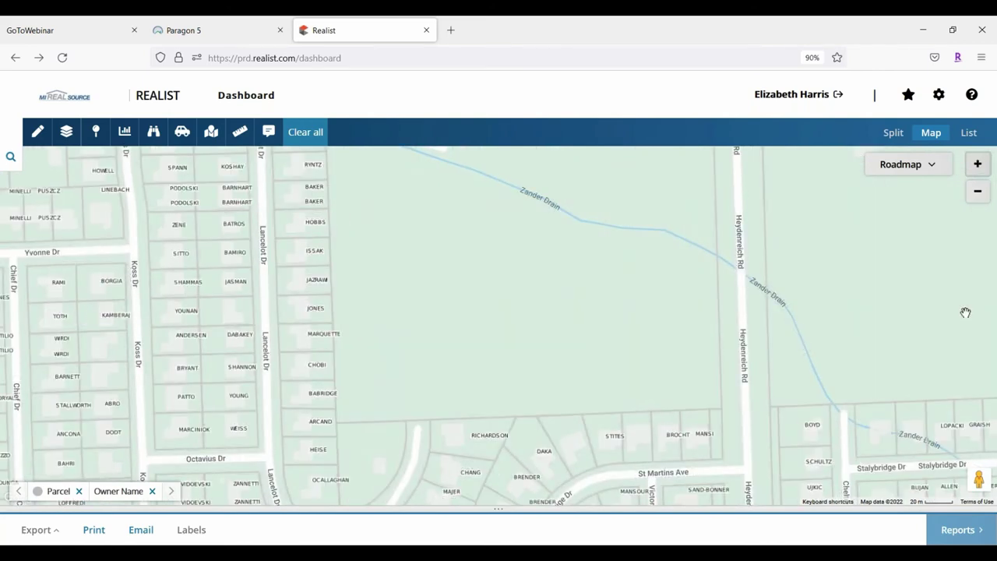
left_click(978, 166)
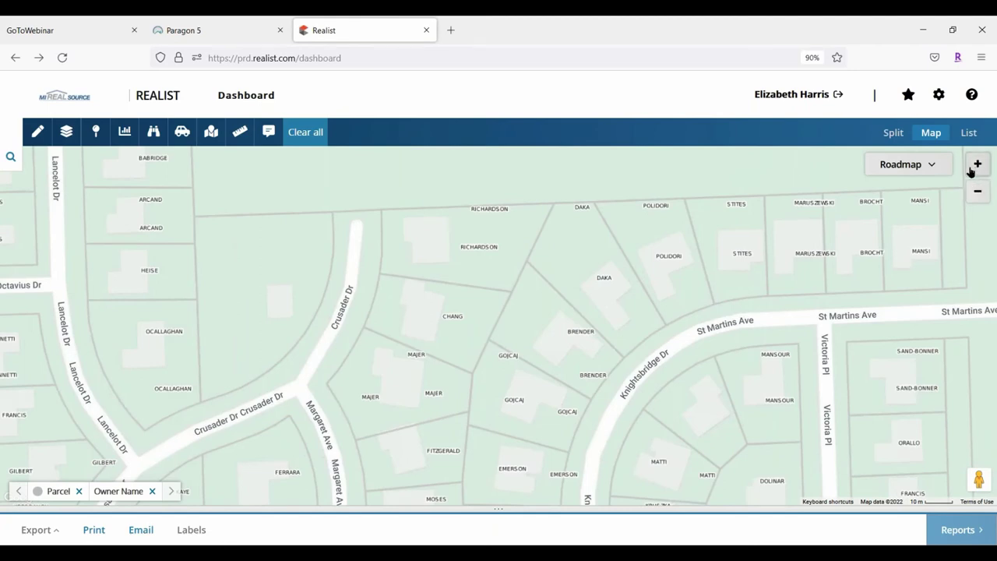
left_click(429, 299)
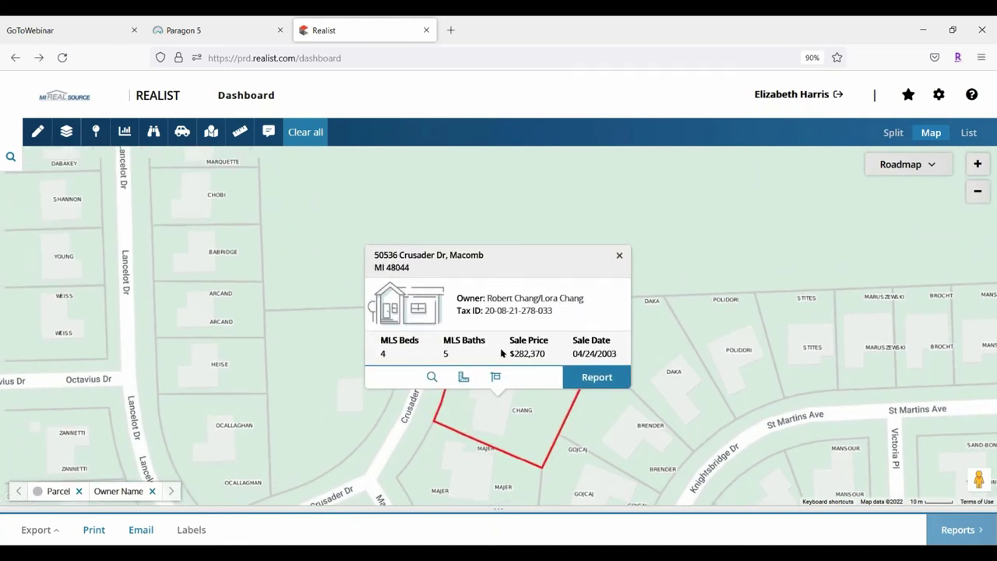
left_click(619, 255)
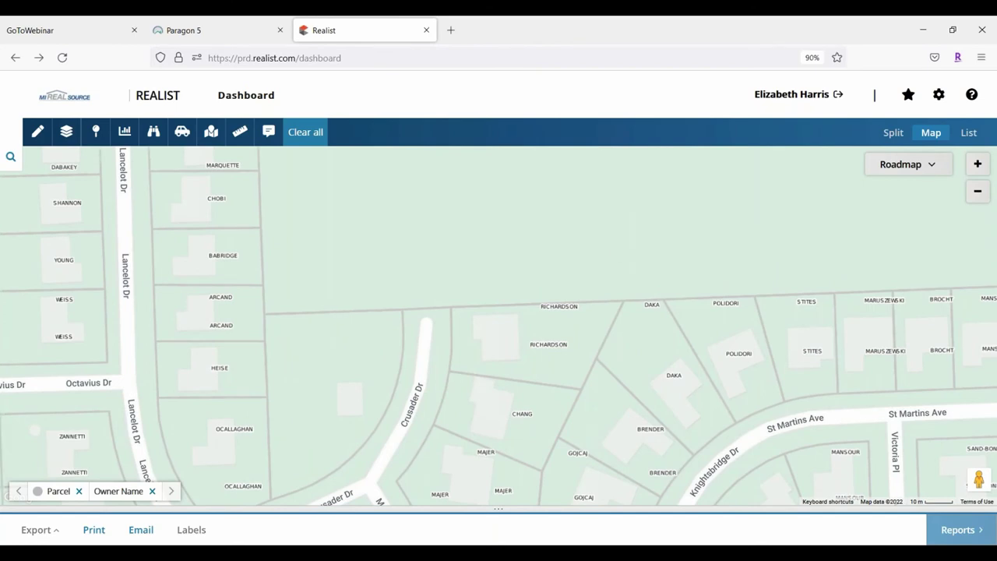
Pan and zoom out to 23 Mile Rd and open the large vacant parcel's card
left_click_drag(305, 253, 539, 186)
left_click_drag(487, 377, 523, 322)
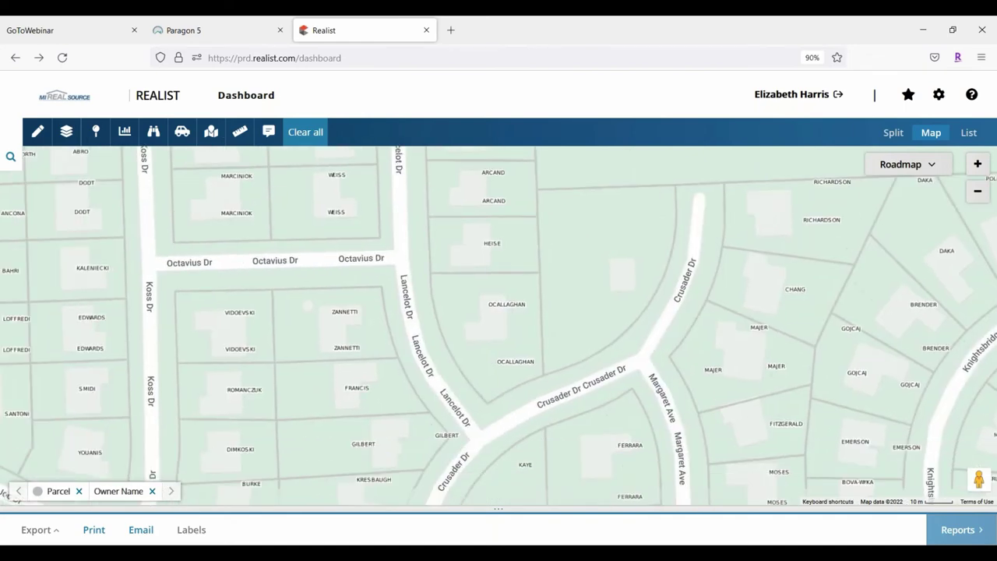
left_click_drag(995, 232, 683, 431)
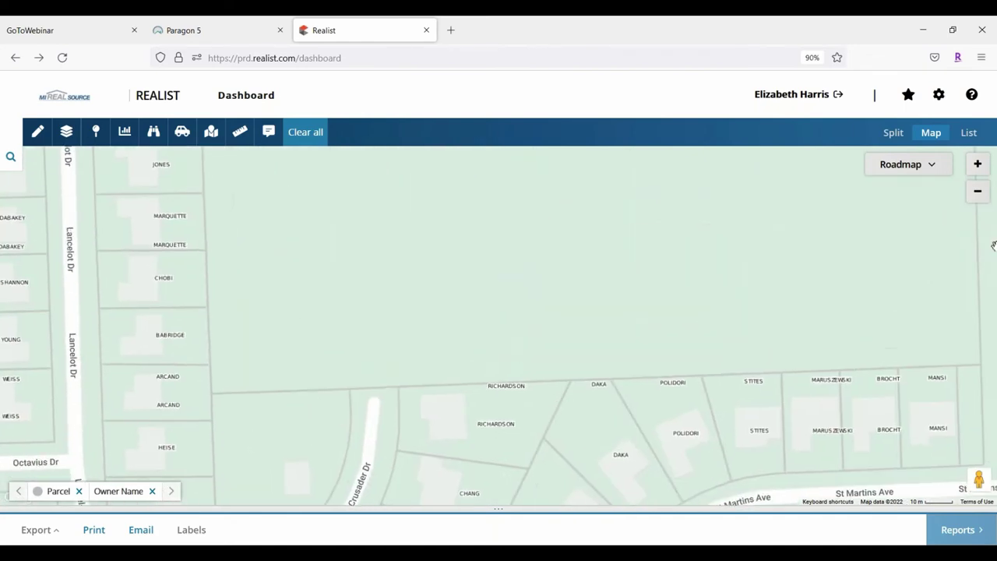
left_click(977, 197)
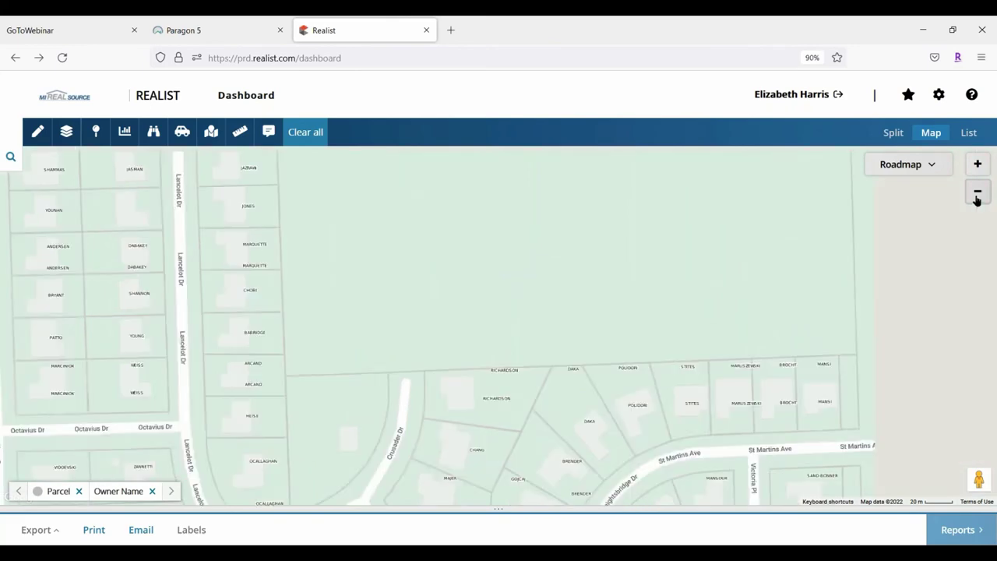
left_click(976, 193)
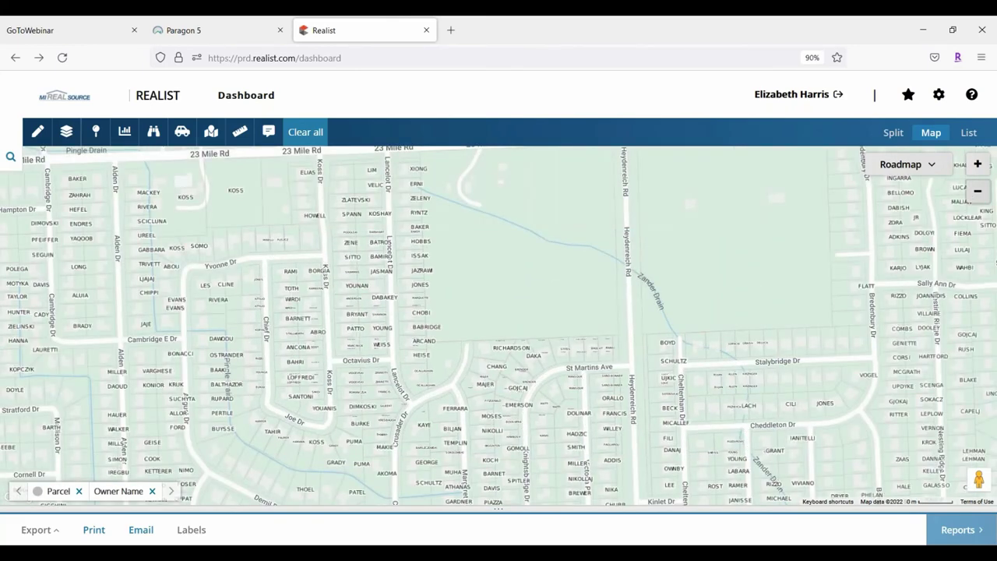
left_click_drag(752, 282, 618, 407)
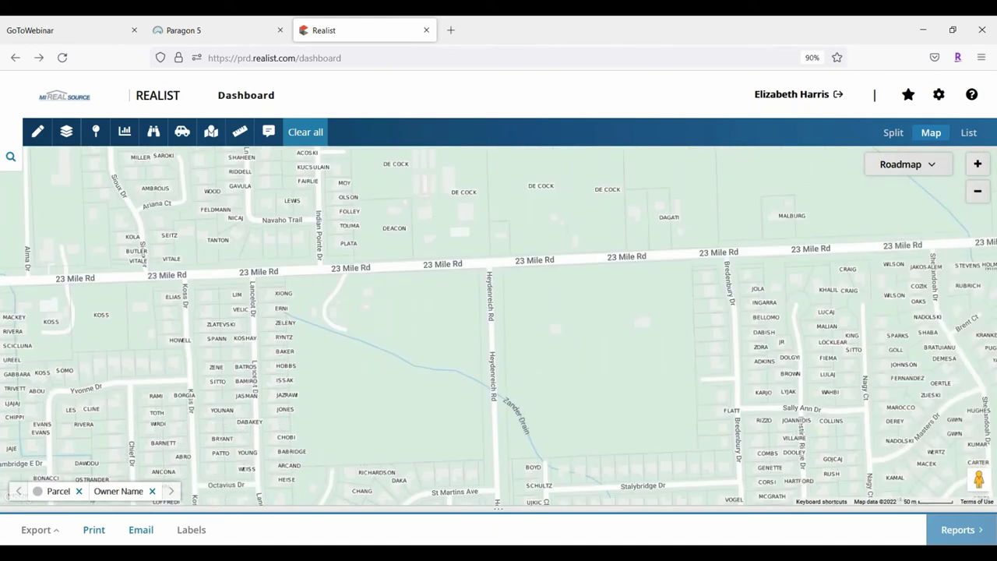
left_click(575, 313)
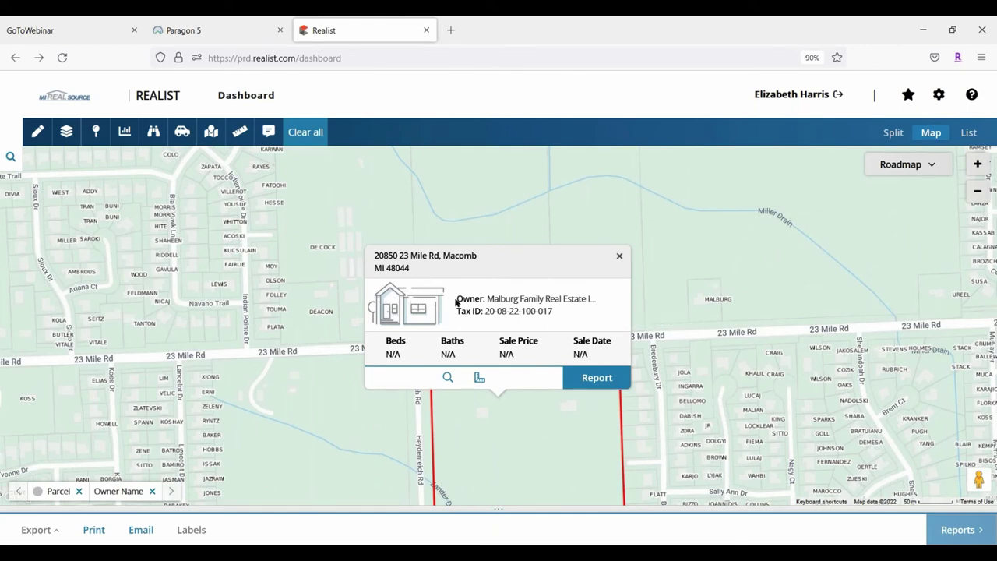
Inspect neighbouring 23 Mile Rd parcels, ending on a 5-bed home sold for $230,000 in 2014
left_click(604, 276)
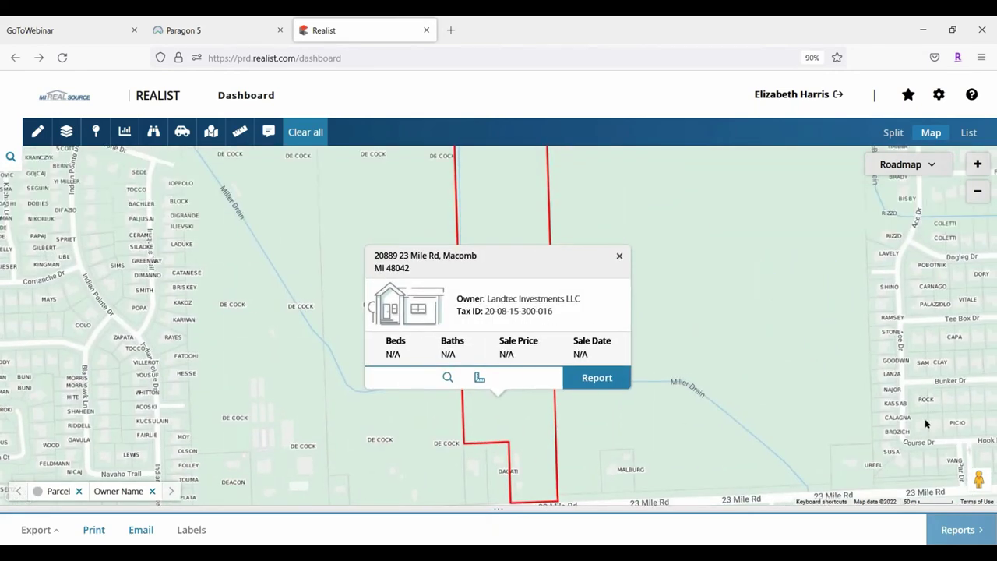
key("Escape")
left_click(676, 424)
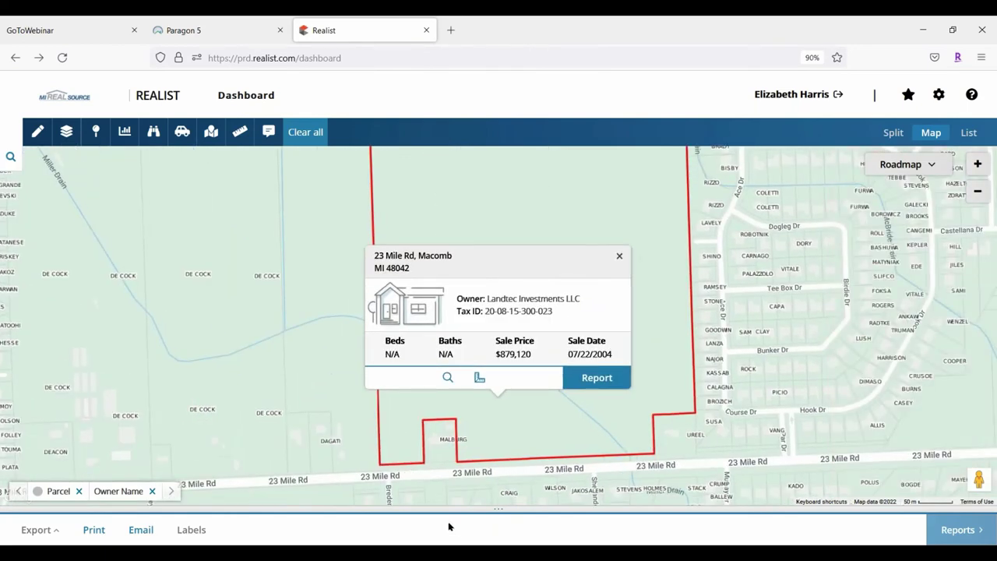
left_click(438, 445)
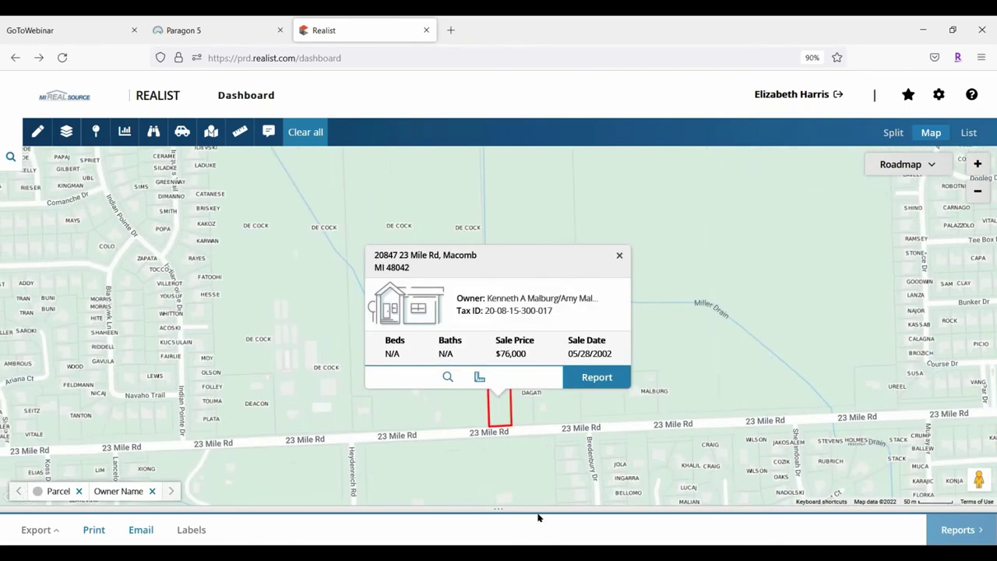
left_click(520, 411)
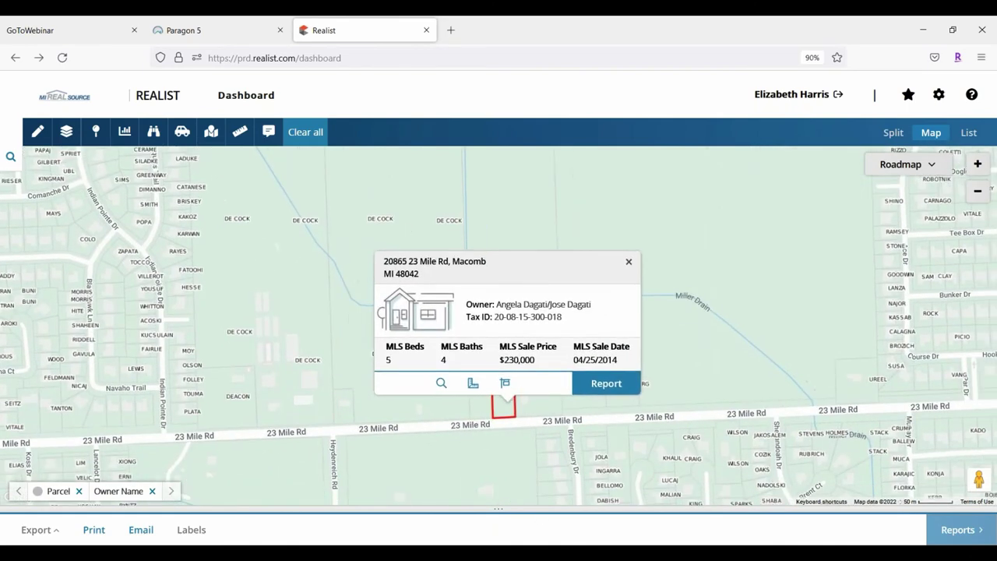
left_click(97, 134)
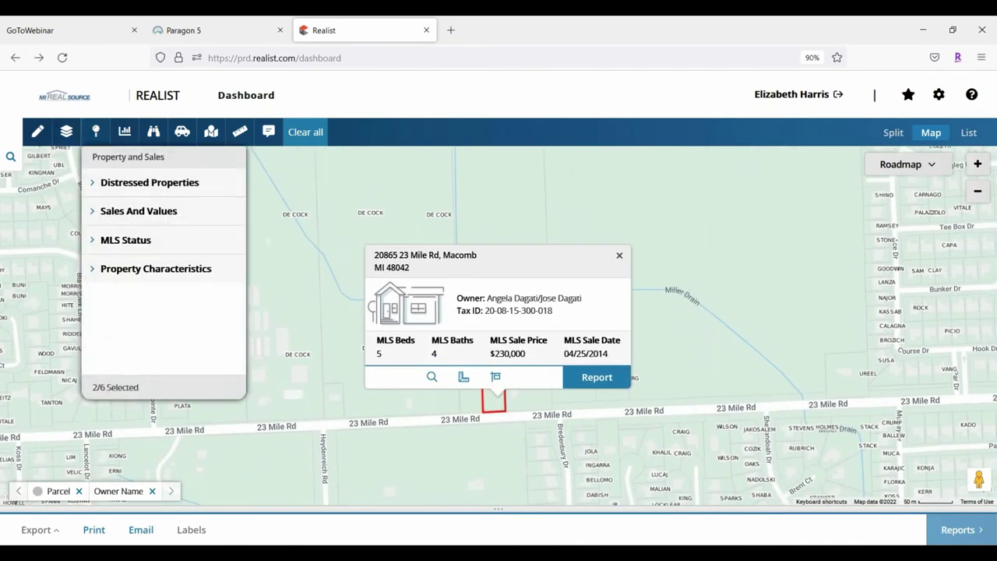
Set Property Characteristics to None, removing the owner-name labels, and close the filter panel
left_click(87, 267)
scroll(194, 300, "down", 1)
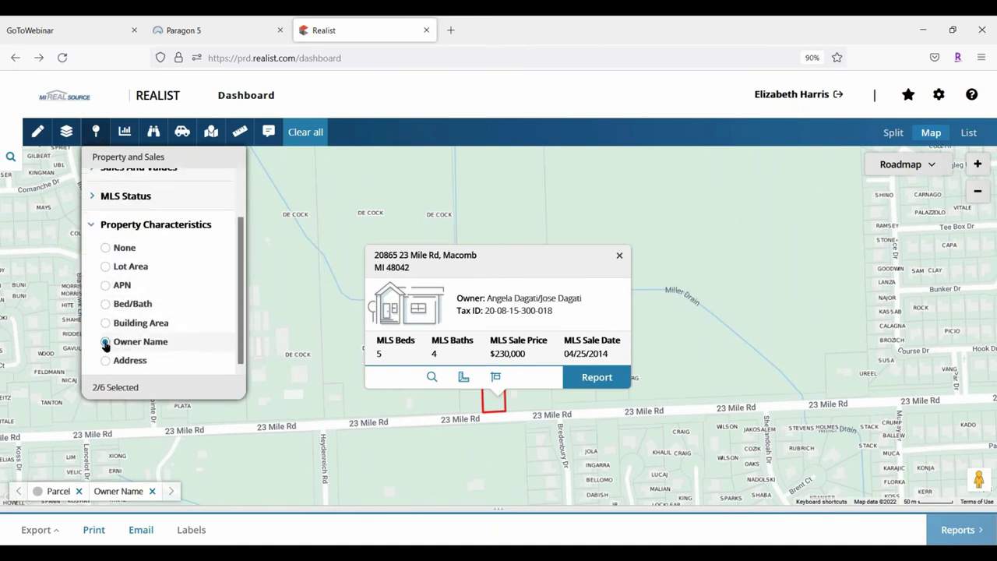
scroll(158, 231, "up", 1)
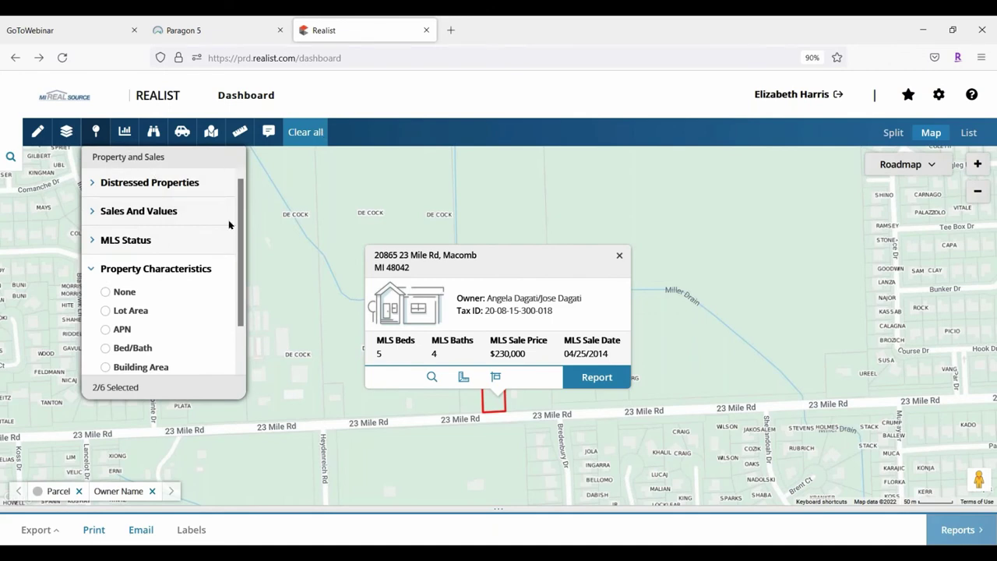
left_click(106, 291)
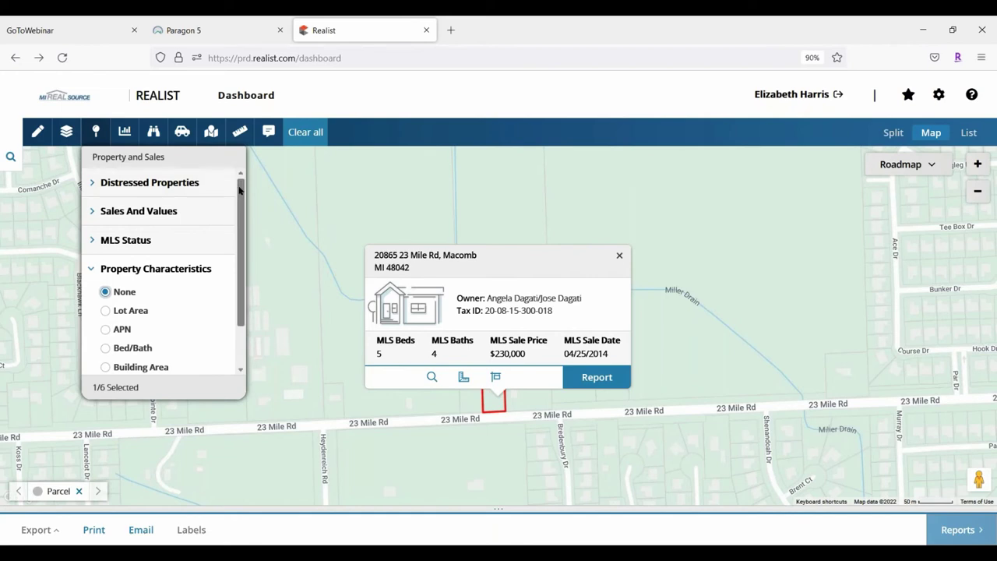
left_click(92, 270)
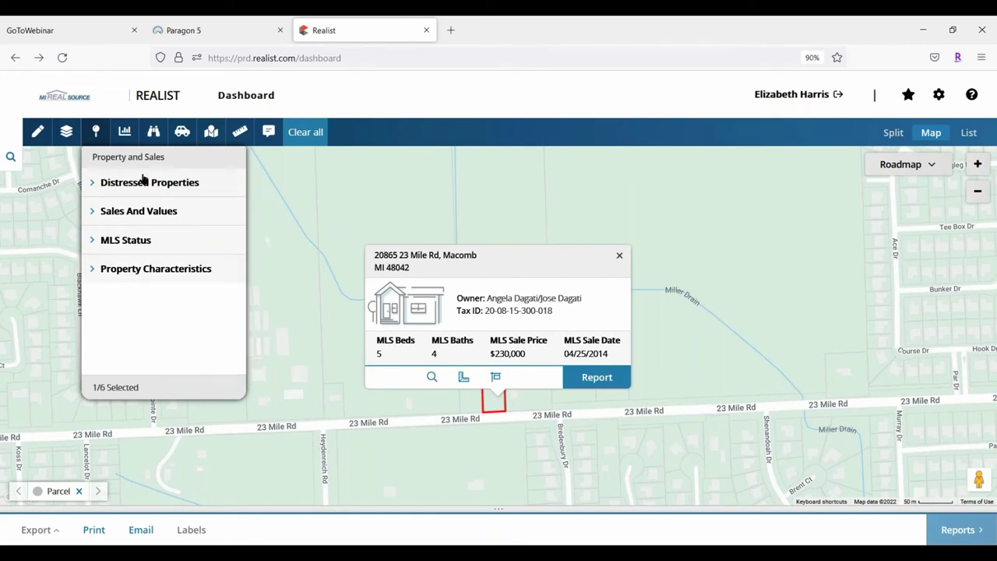
left_click(274, 156)
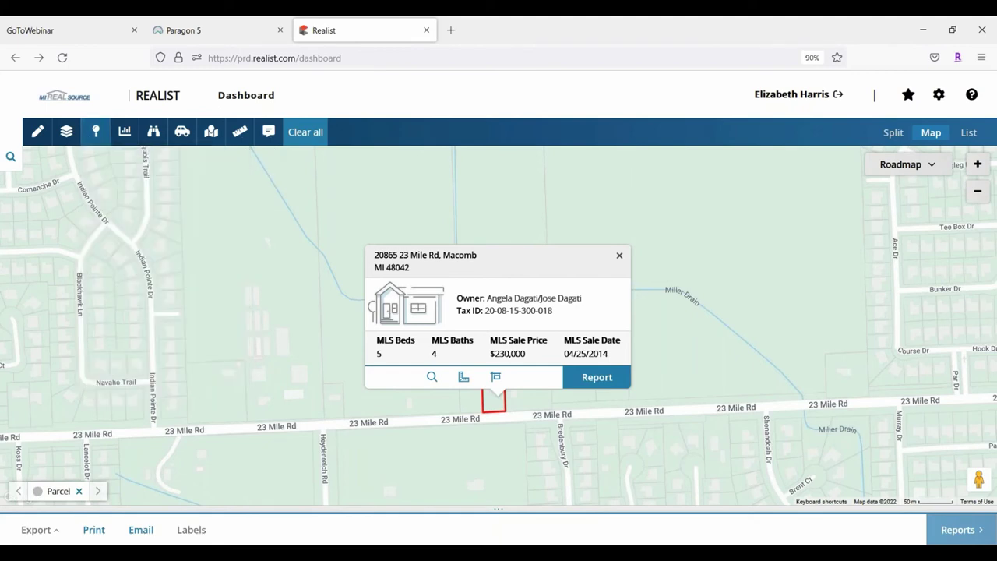
Open the map Trends options and expand the list of trend types
left_click(124, 133)
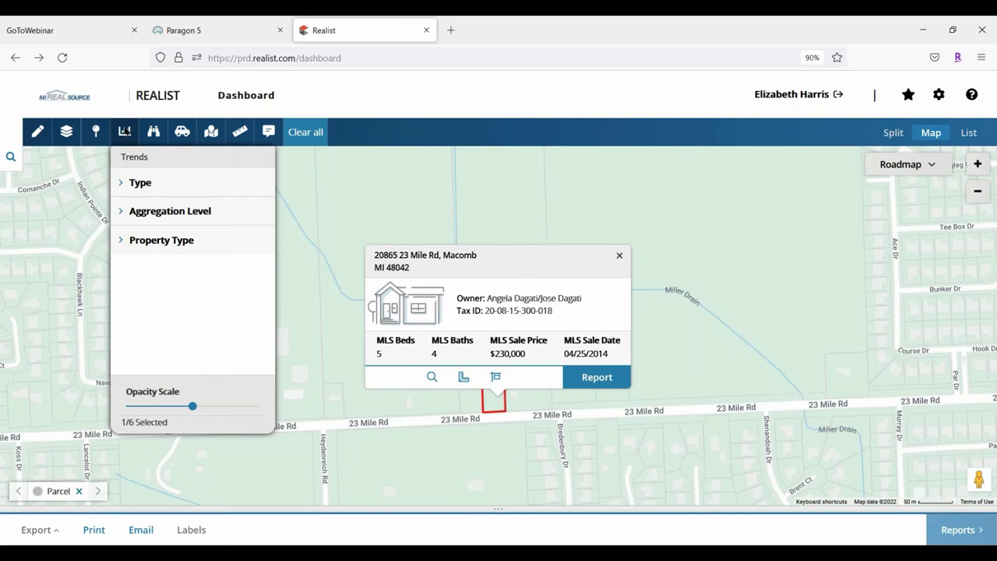
left_click(130, 184)
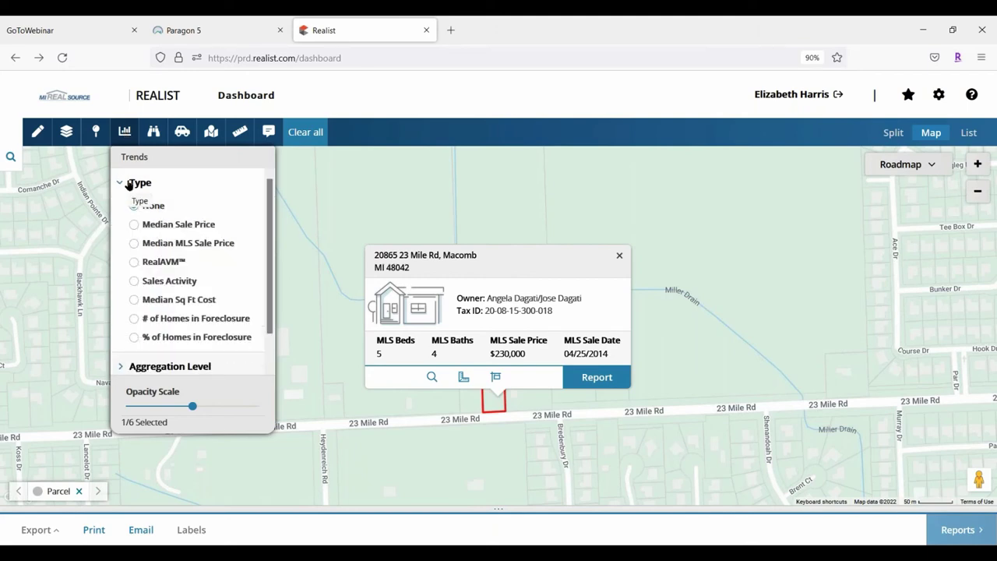
Shade the map by Sales Activity and zoom out three levels
left_click(134, 281)
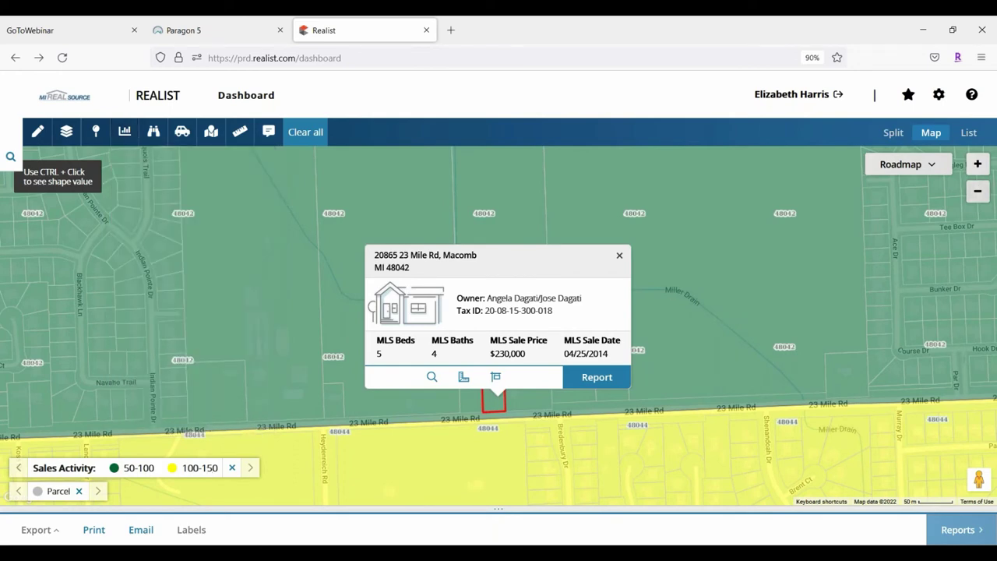
left_click(979, 194)
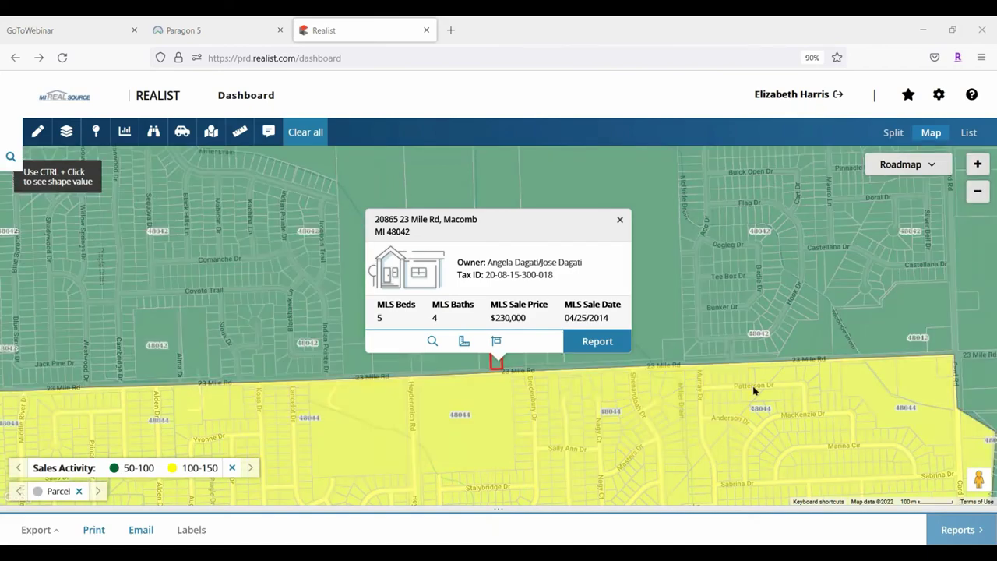
left_click(977, 191)
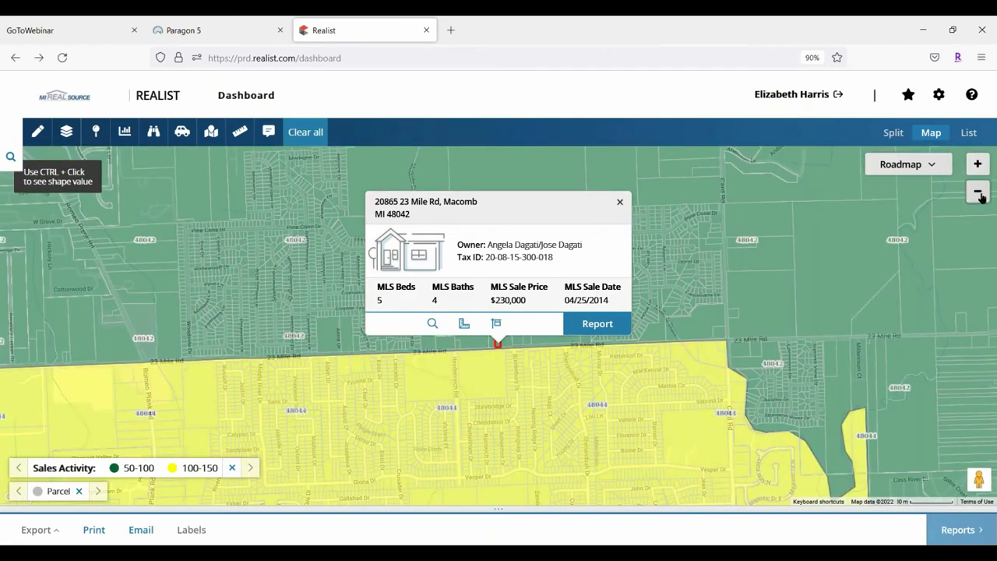
left_click(980, 195)
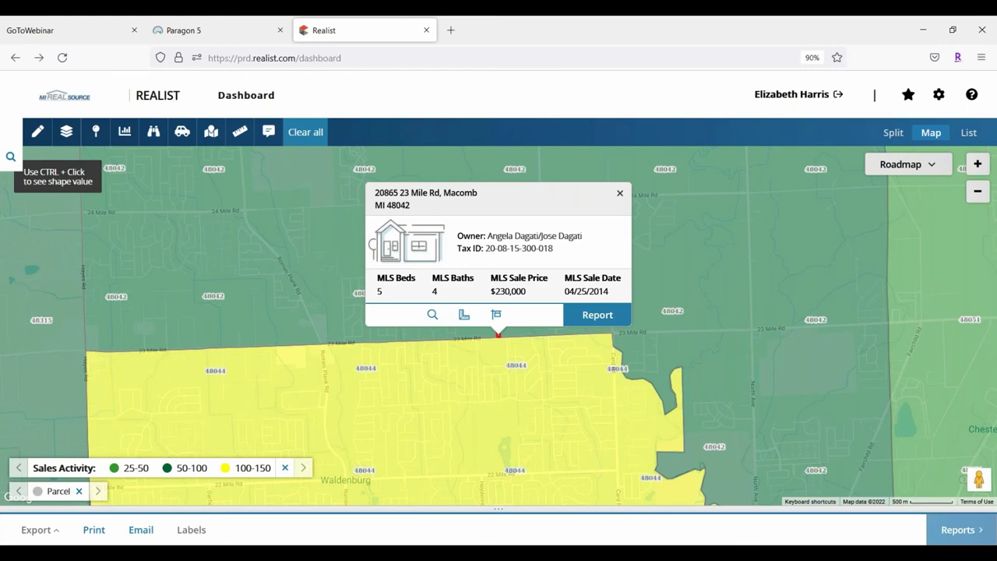
Pan across surrounding ZIP areas toward Chesterfield and 25 Mile Rd to compare sales activity
left_click_drag(498, 390, 537, 226)
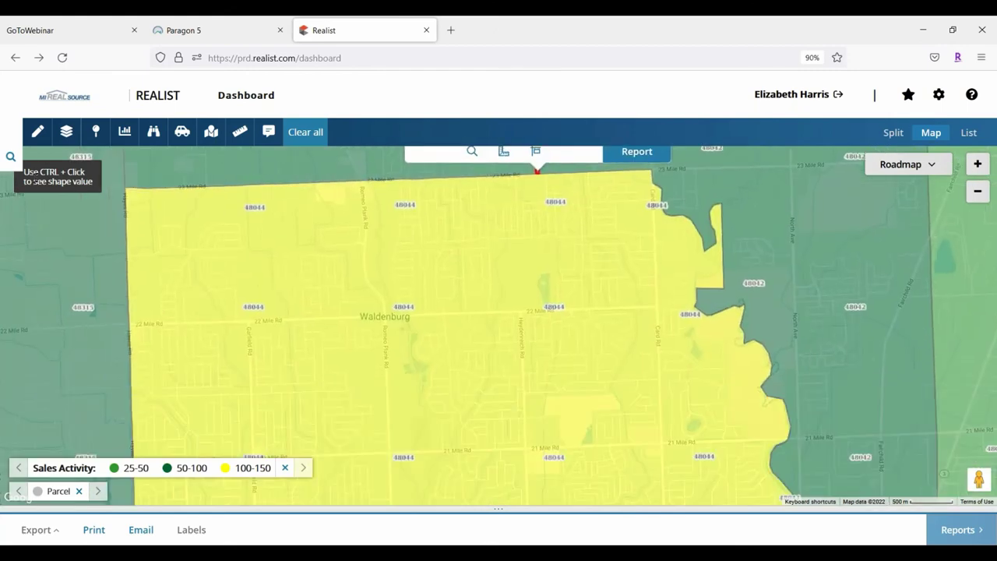
left_click_drag(592, 327, 411, 438)
left_click_drag(993, 167, 693, 192)
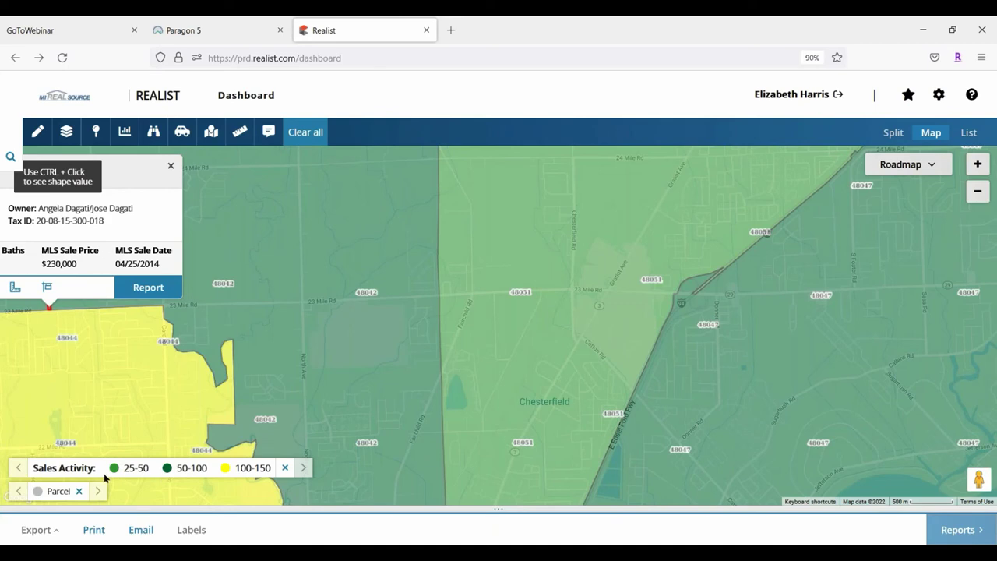
left_click_drag(336, 262, 358, 448)
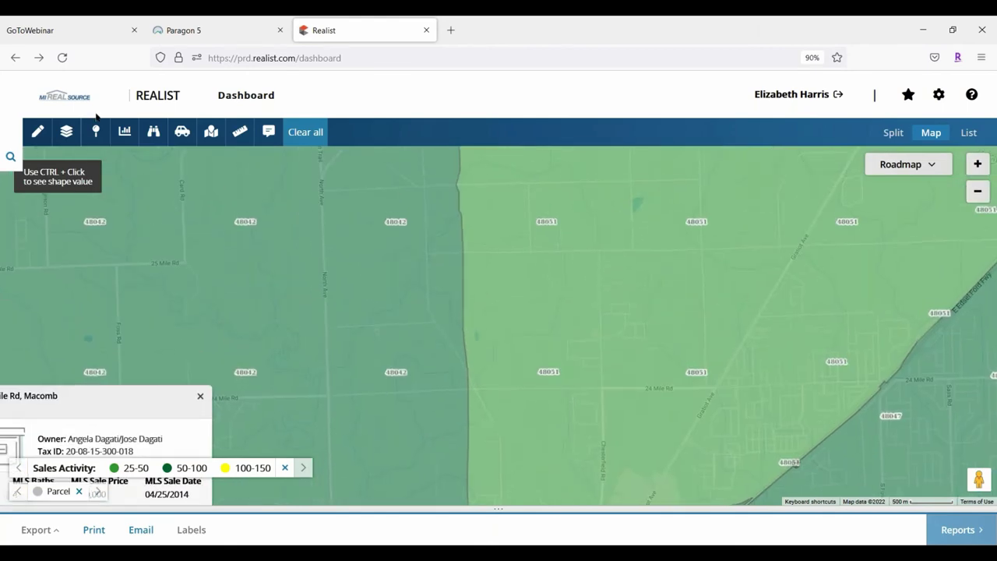
left_click(125, 137)
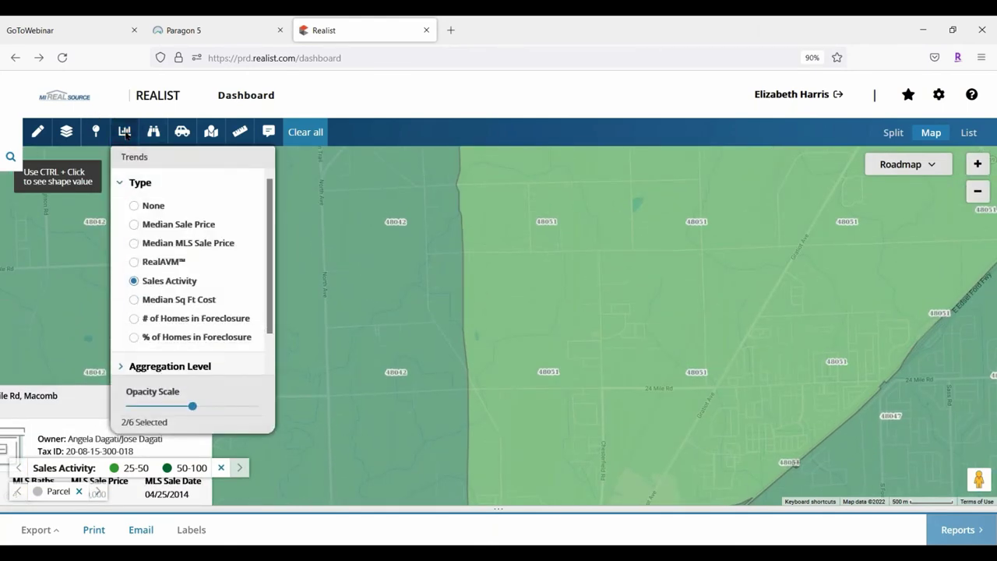
Shade by # of Homes in Foreclosure, zoom out one level, and pan north-west to Stony Creek
left_click(134, 319)
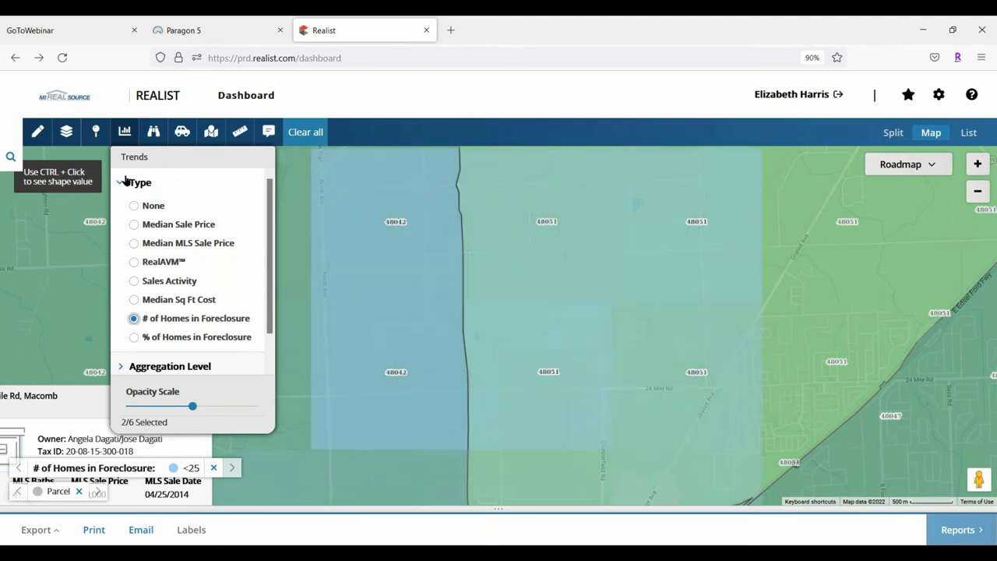
left_click(143, 183)
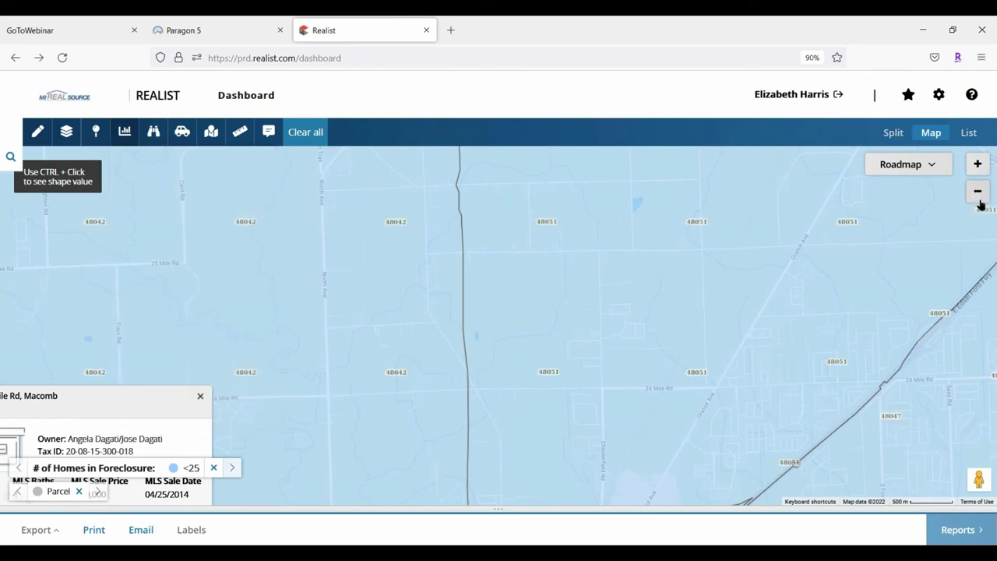
left_click(976, 189)
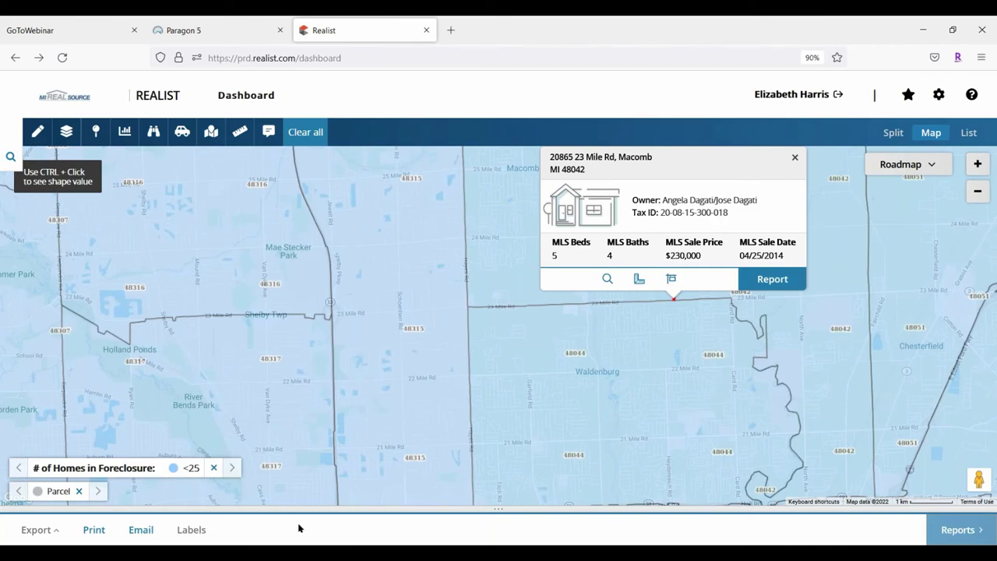
left_click_drag(403, 234, 458, 443)
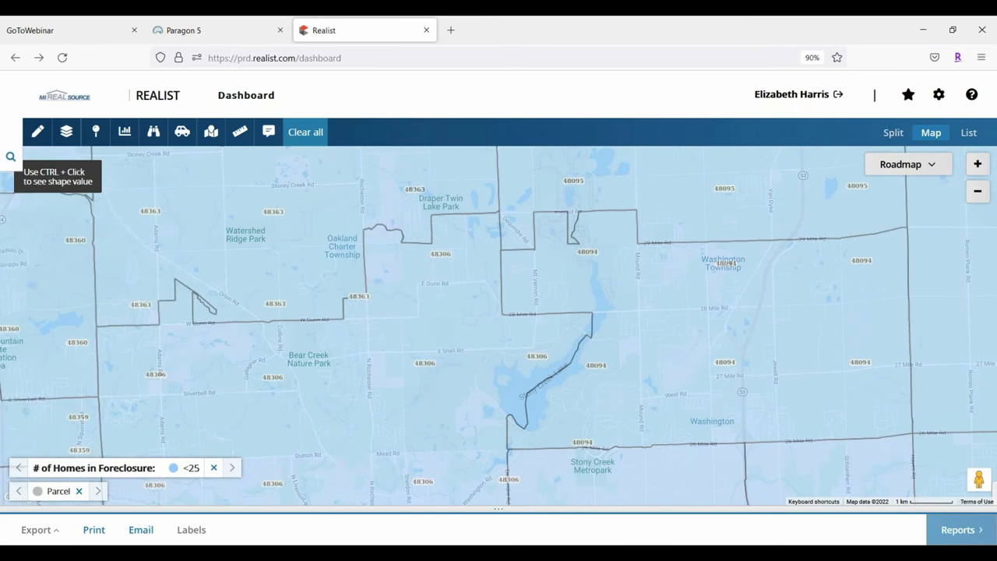
left_click(125, 132)
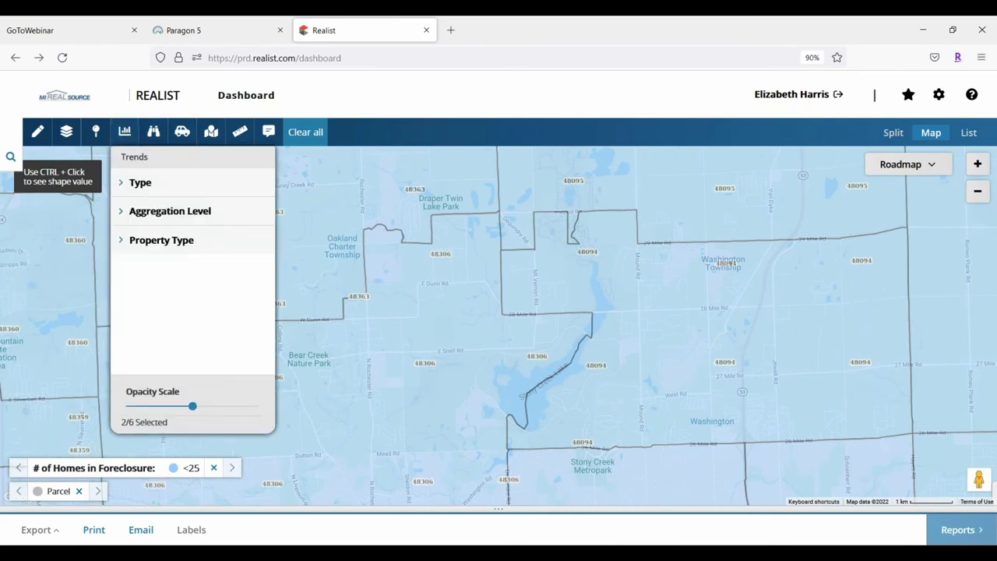
Set the trend type to None and review the Aggregation Level and Property Type choices
left_click(123, 187)
left_click(134, 205)
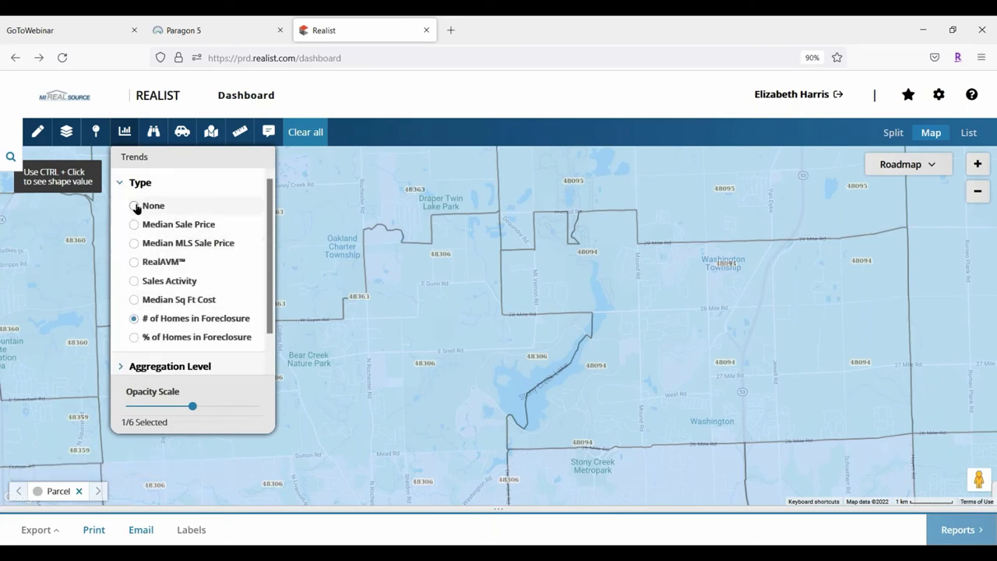
left_click(123, 183)
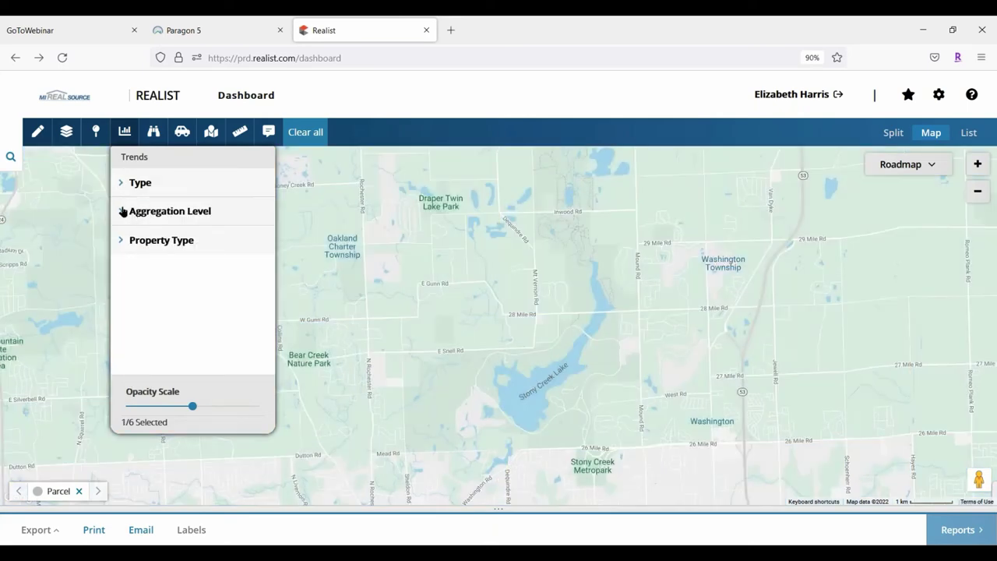
left_click(123, 211)
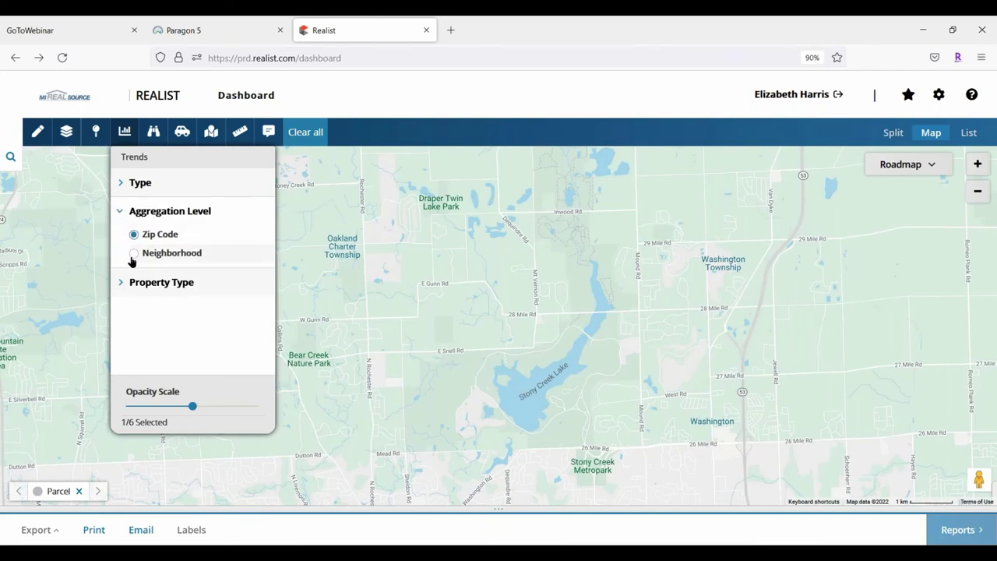
left_click(122, 212)
left_click(124, 244)
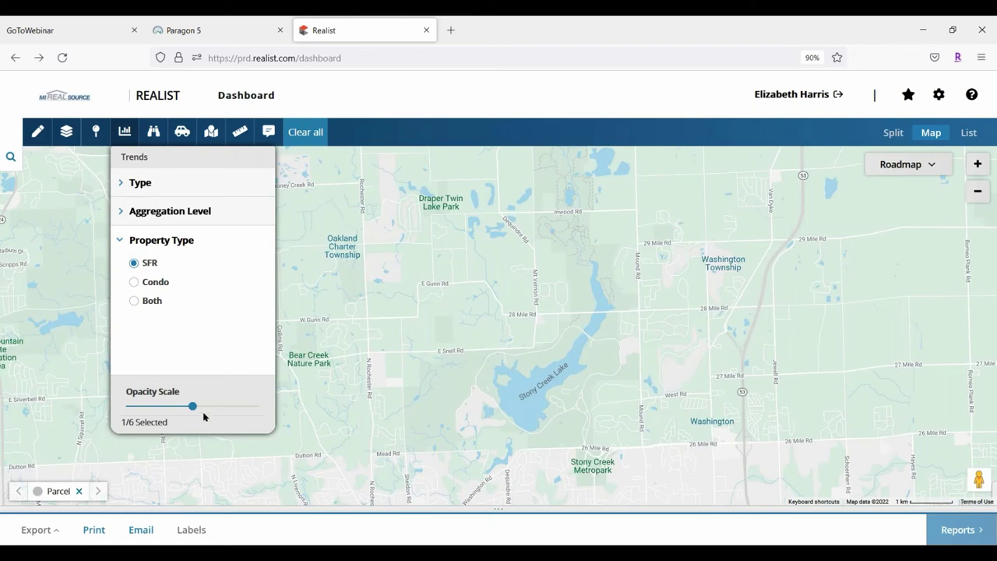
Reapply Sales Activity shading and lower, then raise, the overlay's Opacity Scale
left_click(118, 182)
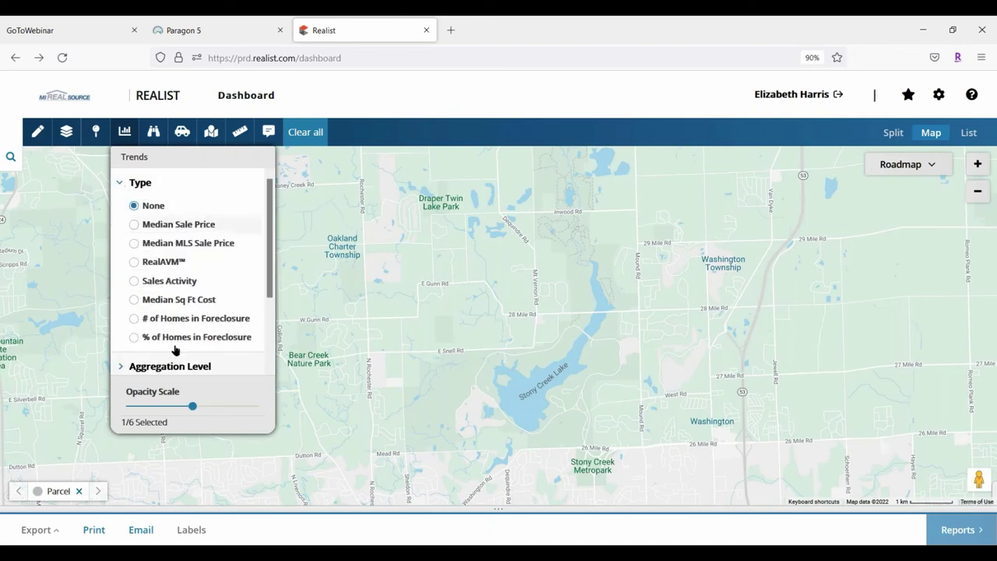
left_click(138, 280)
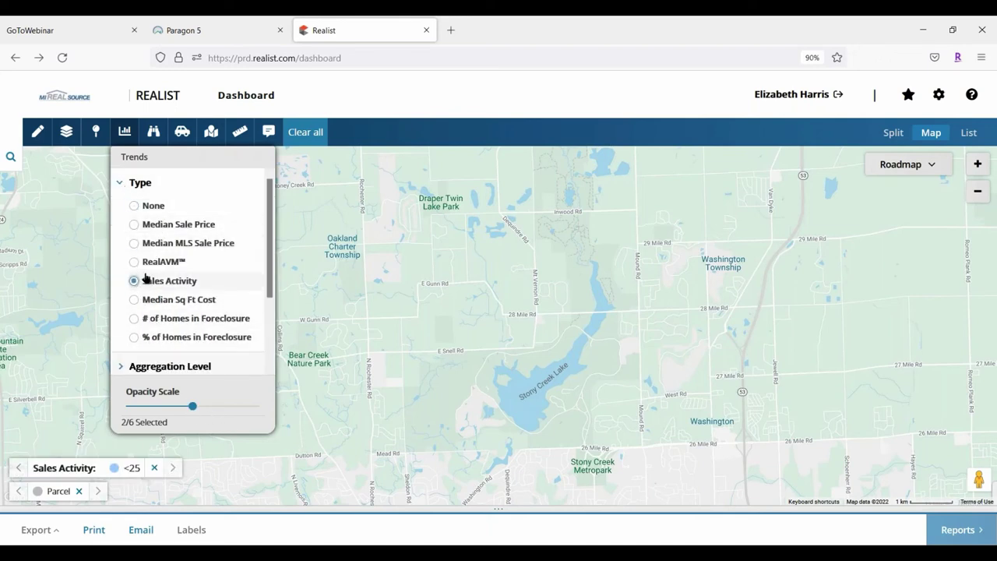
left_click(120, 184)
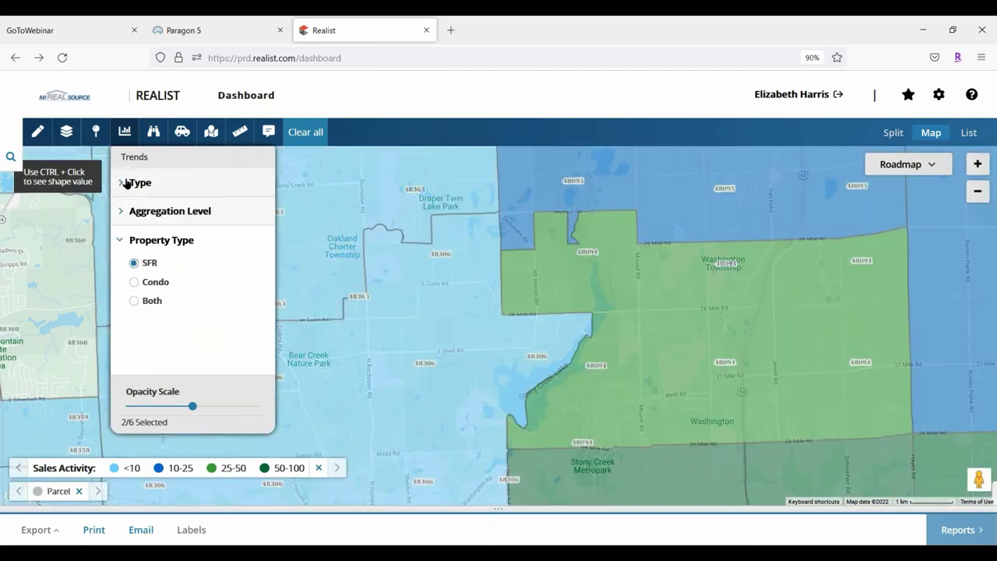
left_click_drag(185, 403, 151, 406)
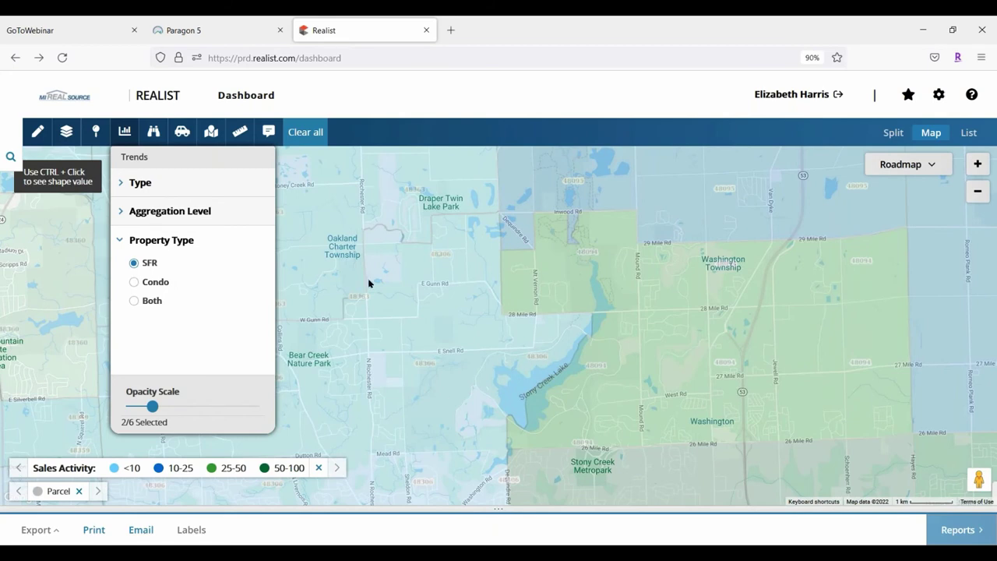
left_click_drag(152, 406, 219, 407)
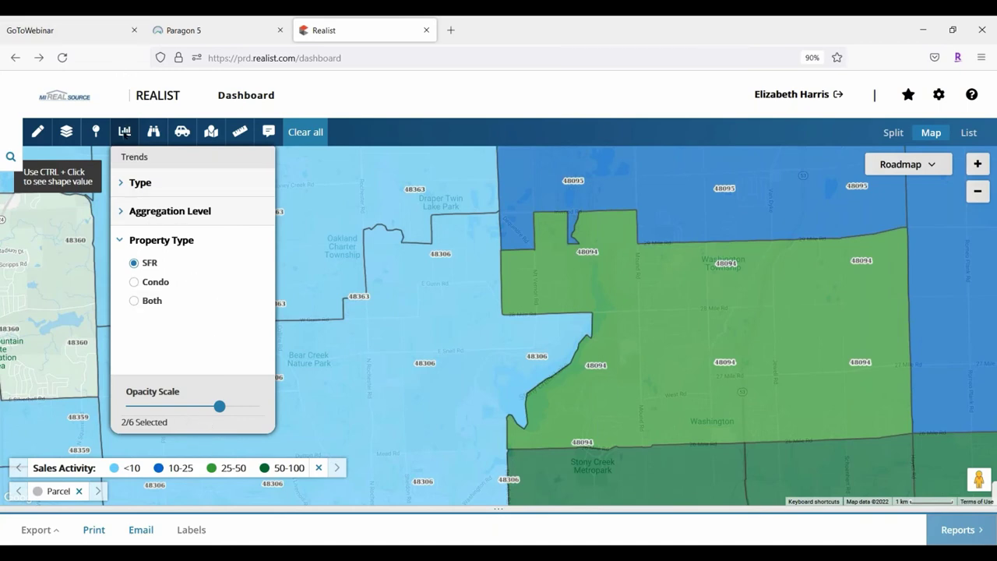
Set the trend type back to None and close the Trends panel
left_click(125, 239)
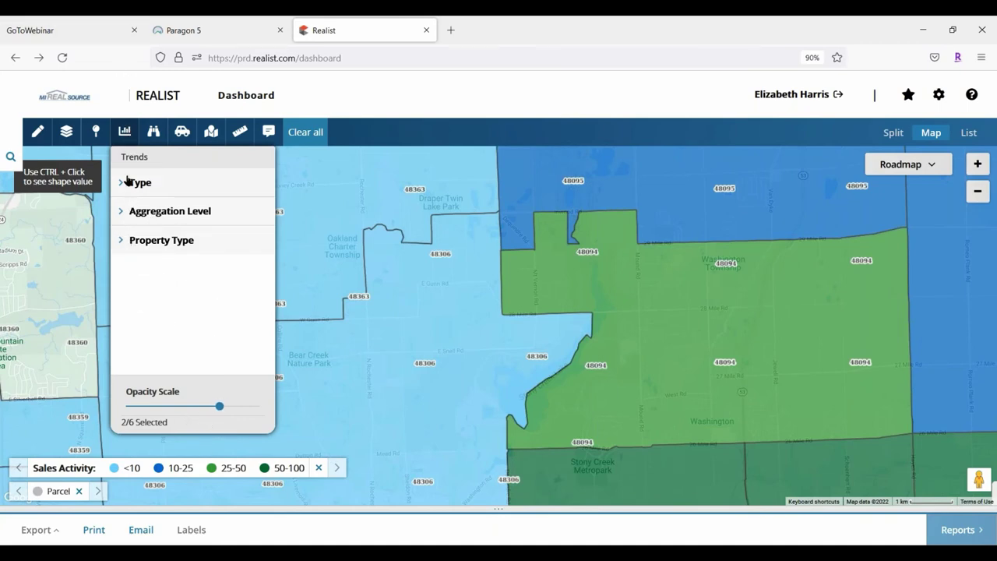
left_click(123, 181)
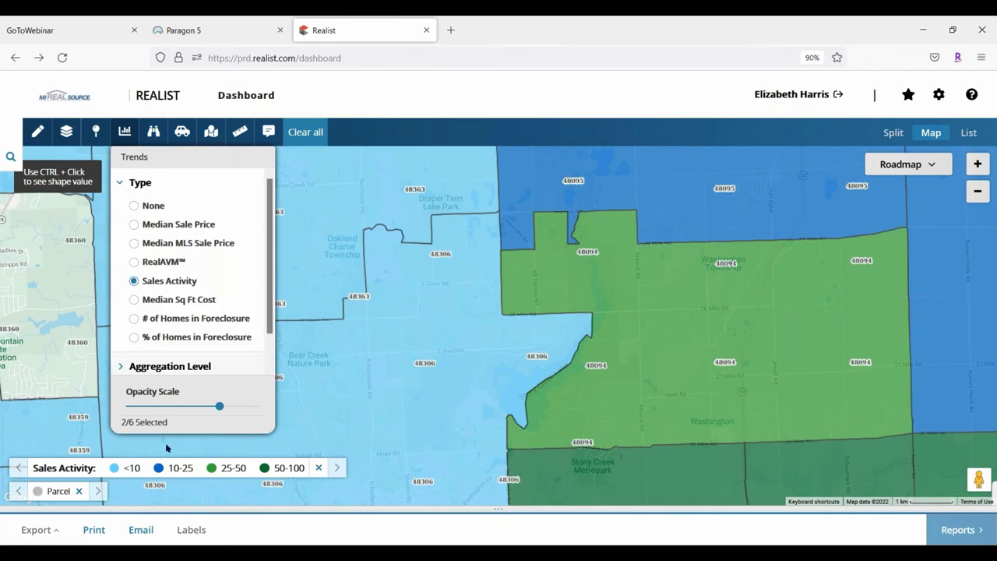
left_click(134, 206)
left_click(125, 184)
left_click(314, 131)
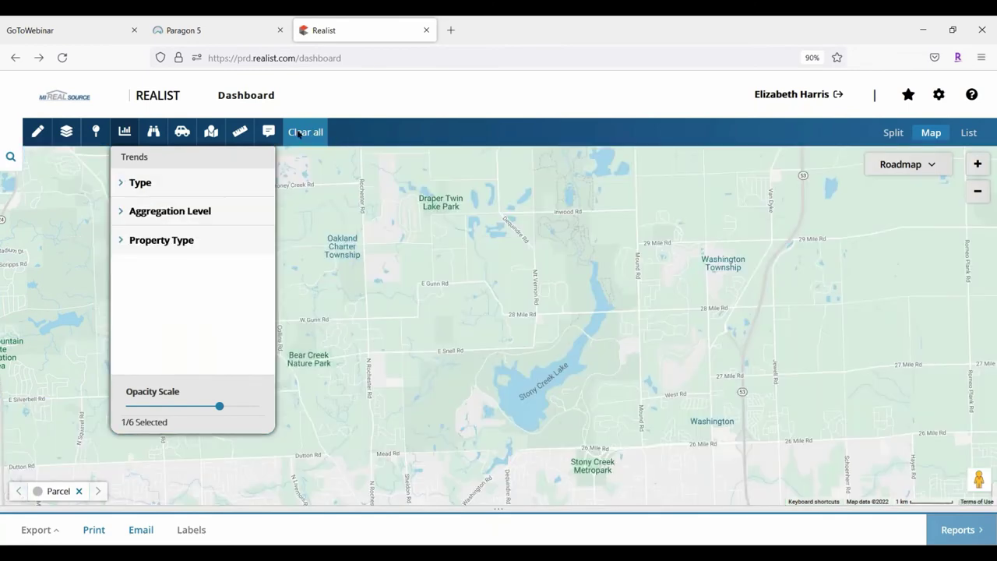
left_click(123, 134)
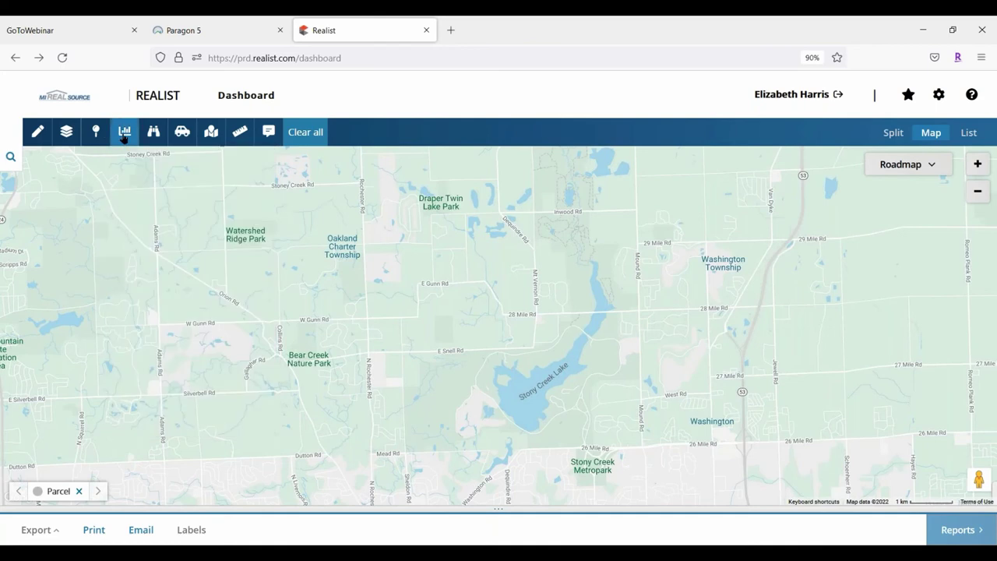
Turn on the Education, Police and Healthcare points of interest
left_click(153, 133)
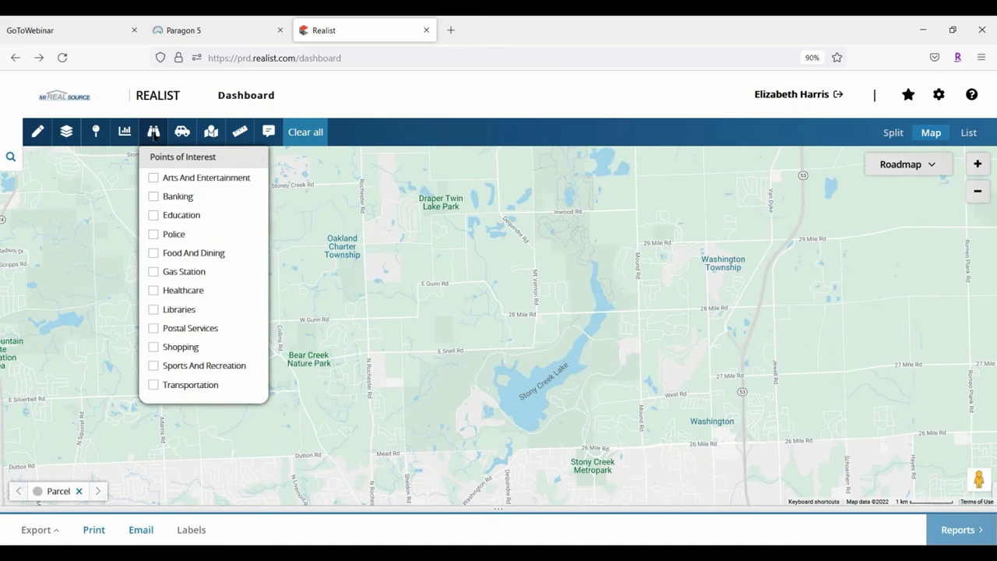
left_click(158, 215)
left_click(153, 234)
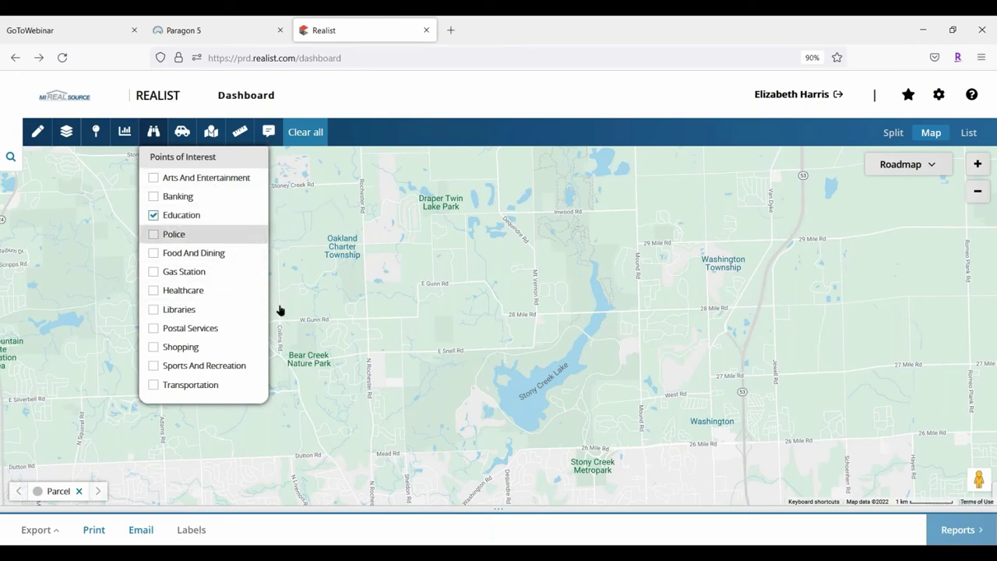
left_click(153, 290)
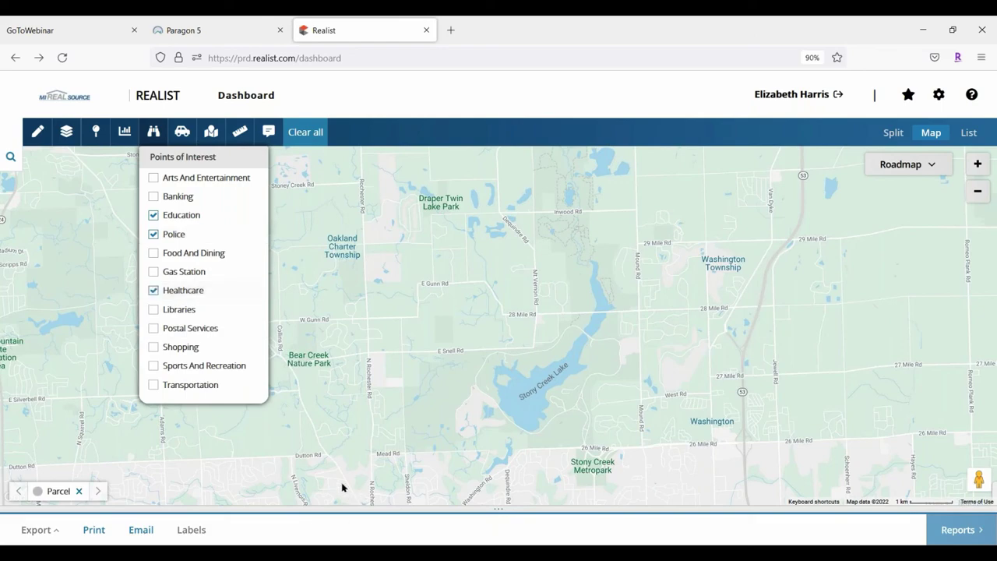
left_click(156, 132)
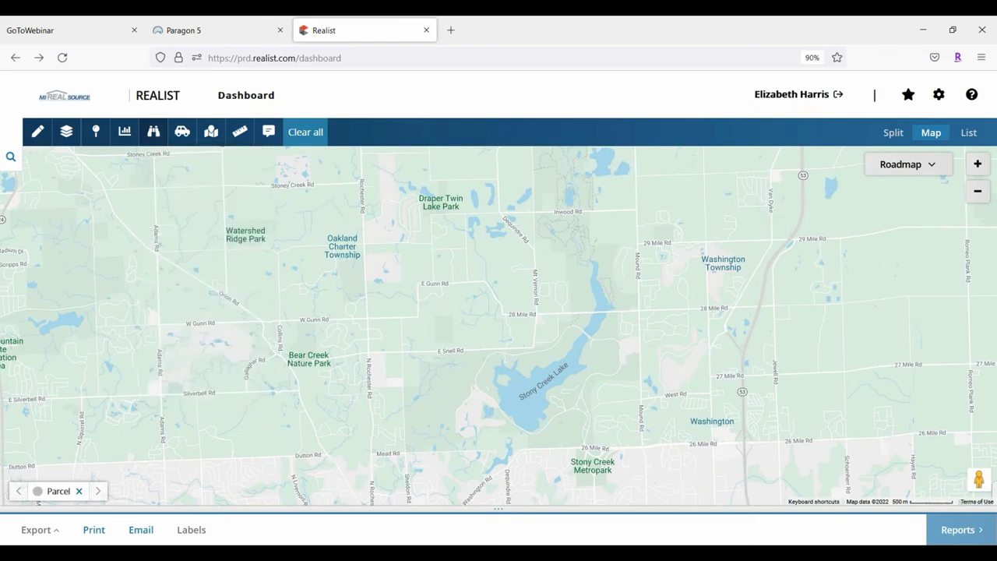
Zoom in near the school and view details of the childcare, shopping and nearby markers
scroll(903, 206, "up", 1)
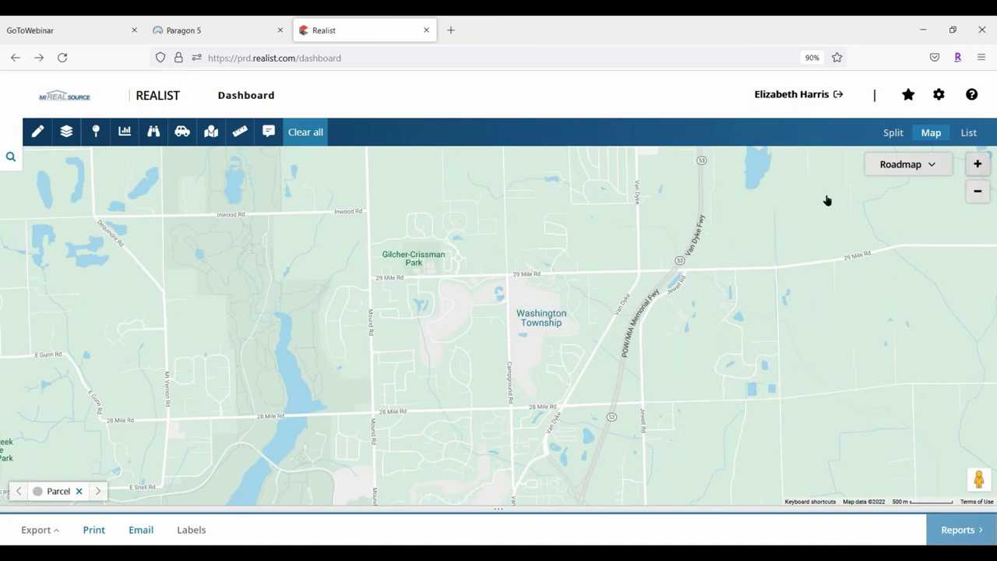
scroll(474, 338, "up", 1)
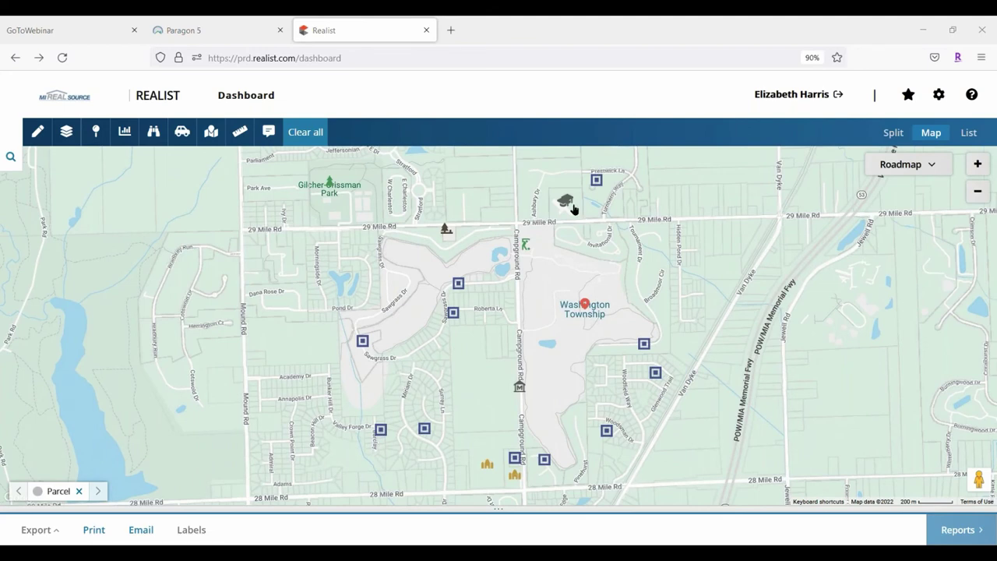
left_click_drag(569, 202, 549, 286)
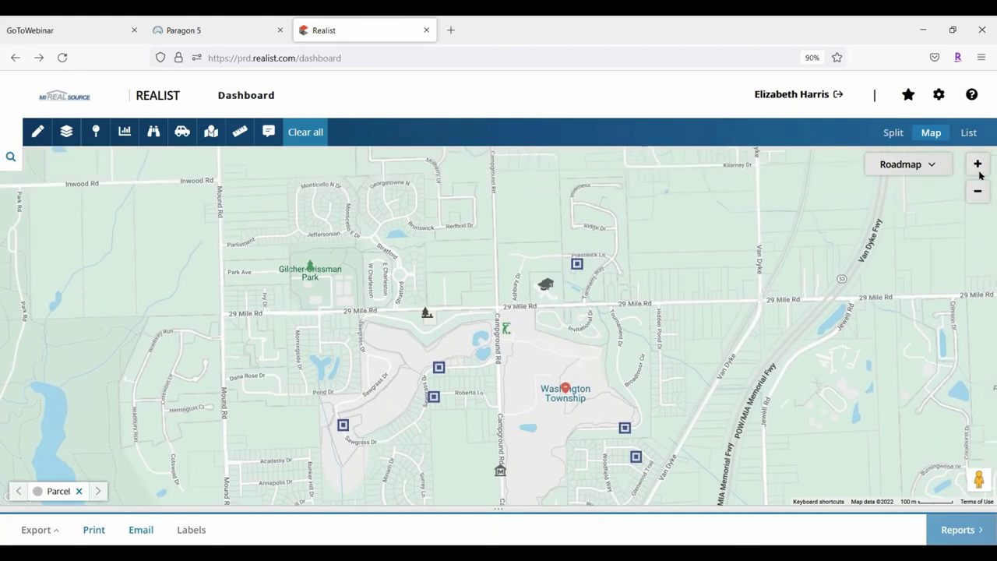
left_click(977, 164)
scroll(502, 320, "up", 1)
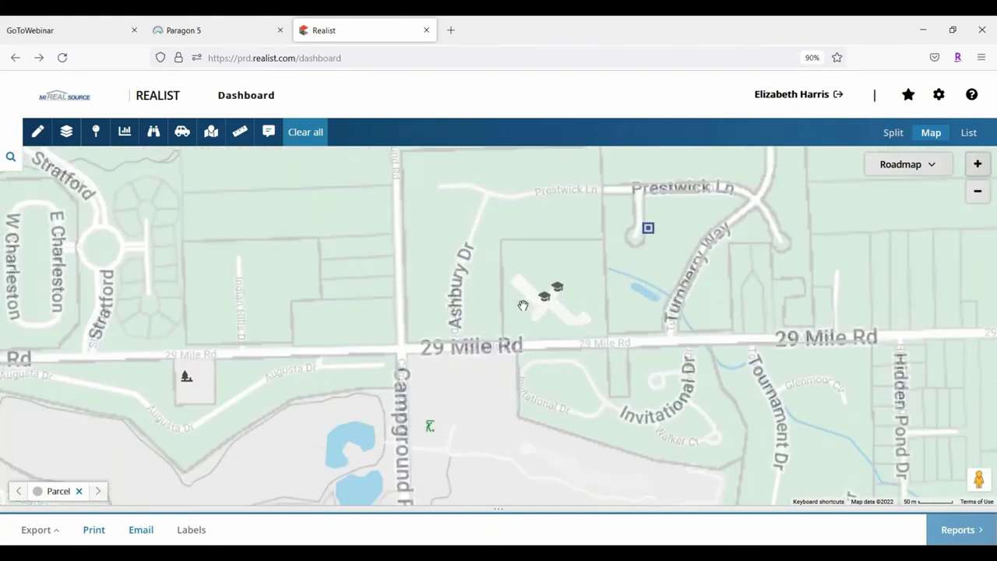
scroll(561, 291, "up", 1)
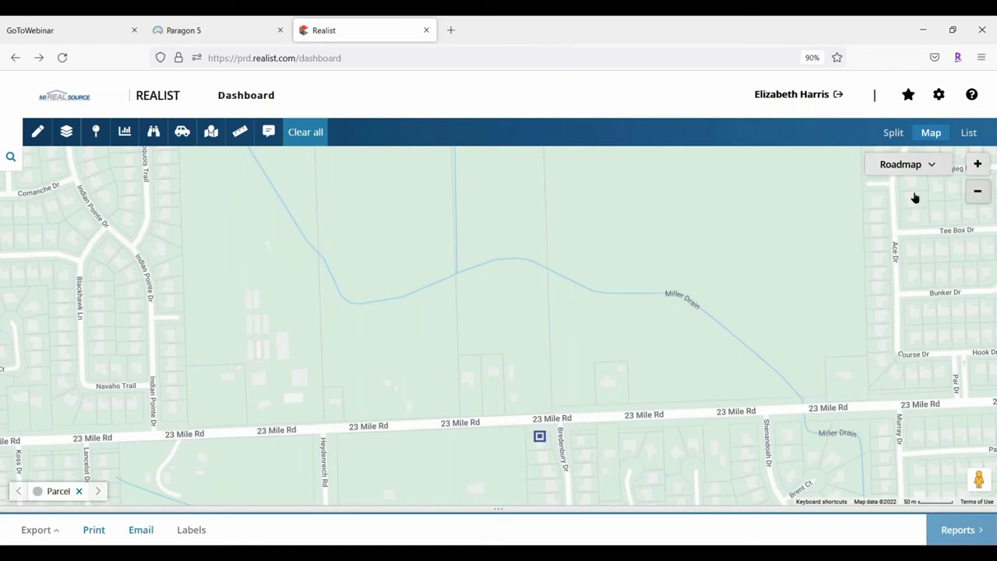
scroll(500, 319, "down", 1)
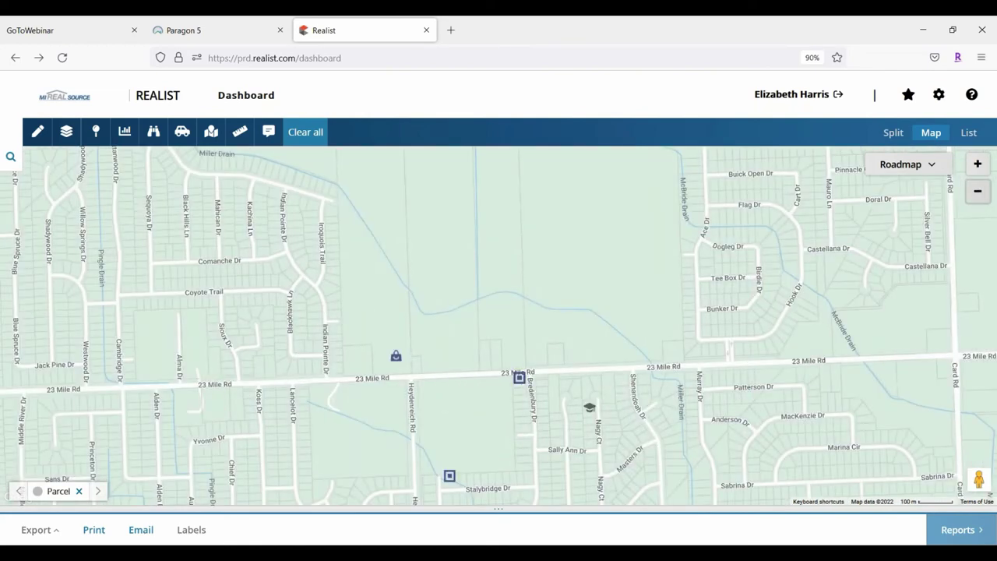
left_click_drag(582, 474, 556, 401)
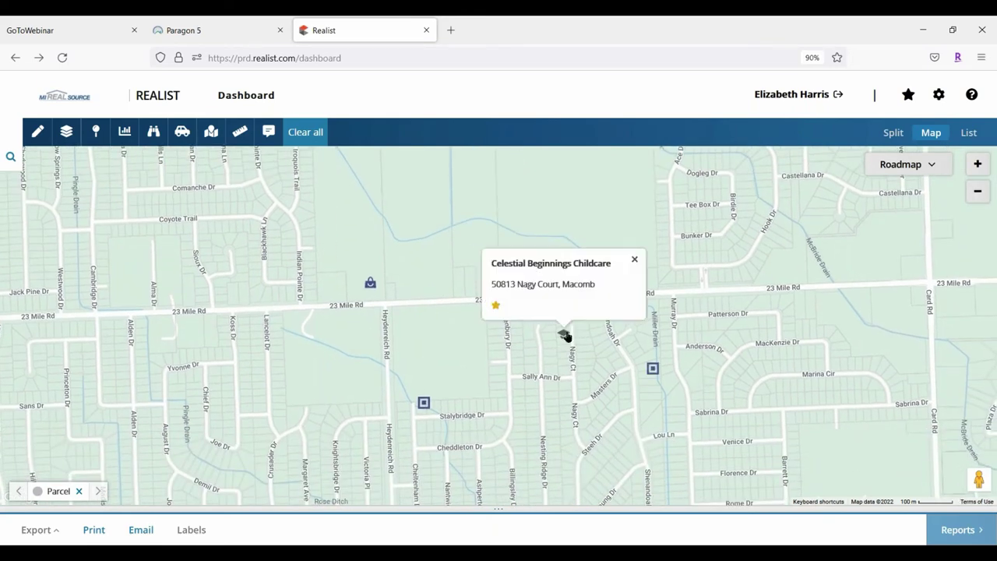
left_click(565, 335)
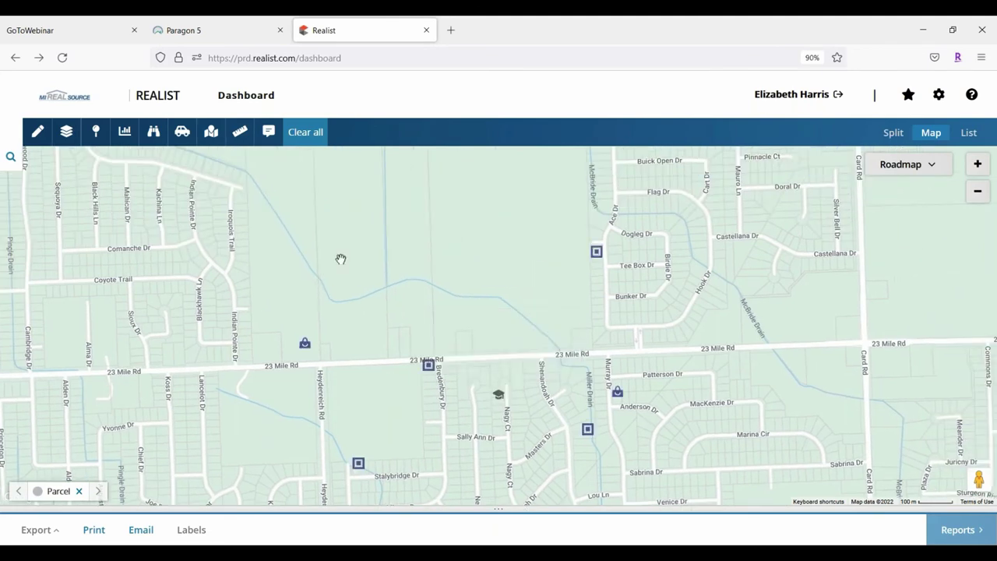
left_click(306, 348)
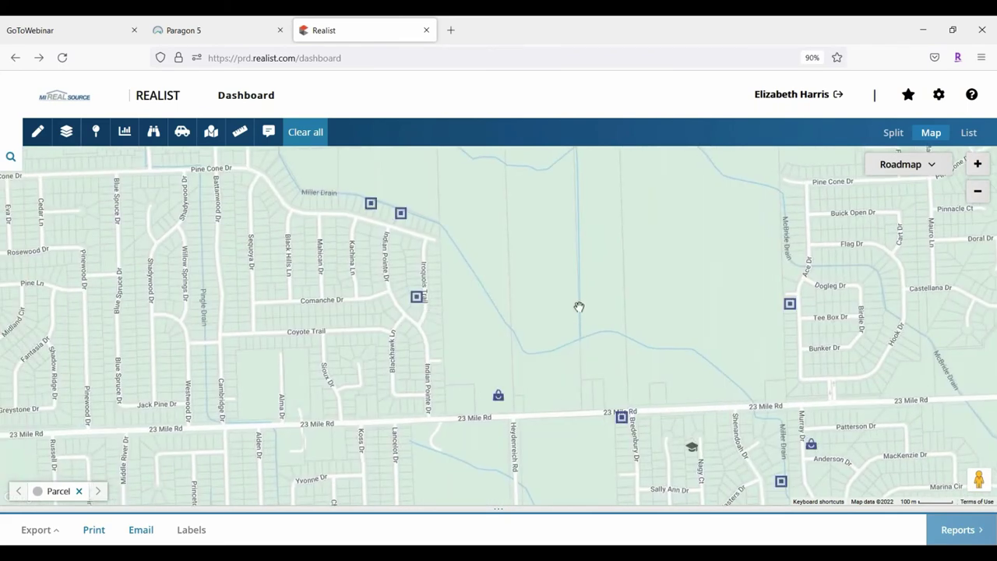
left_click(417, 298)
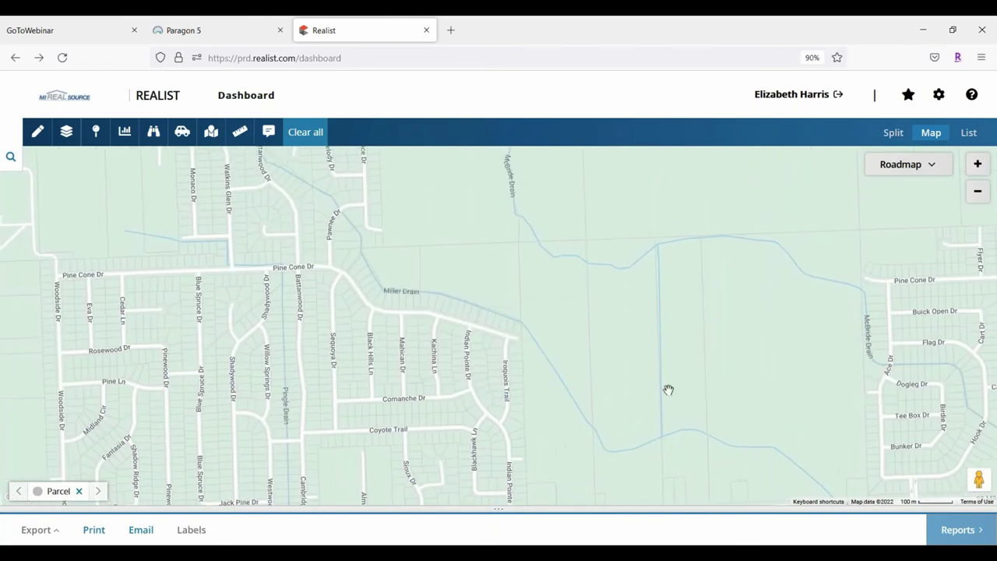
left_click(715, 323)
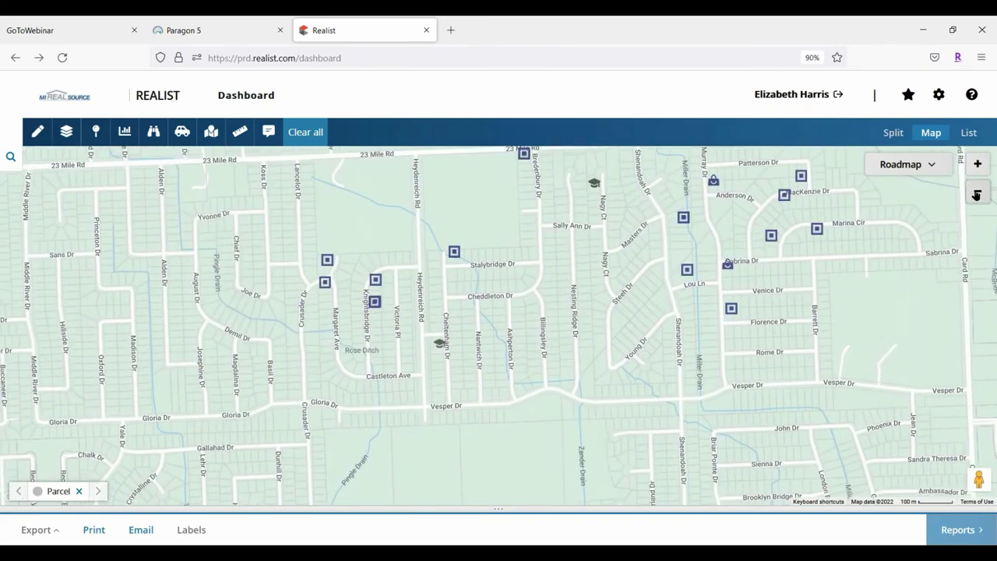
Zoom out to a neighbouring area and view the sheriff substation and library details
left_click(977, 192)
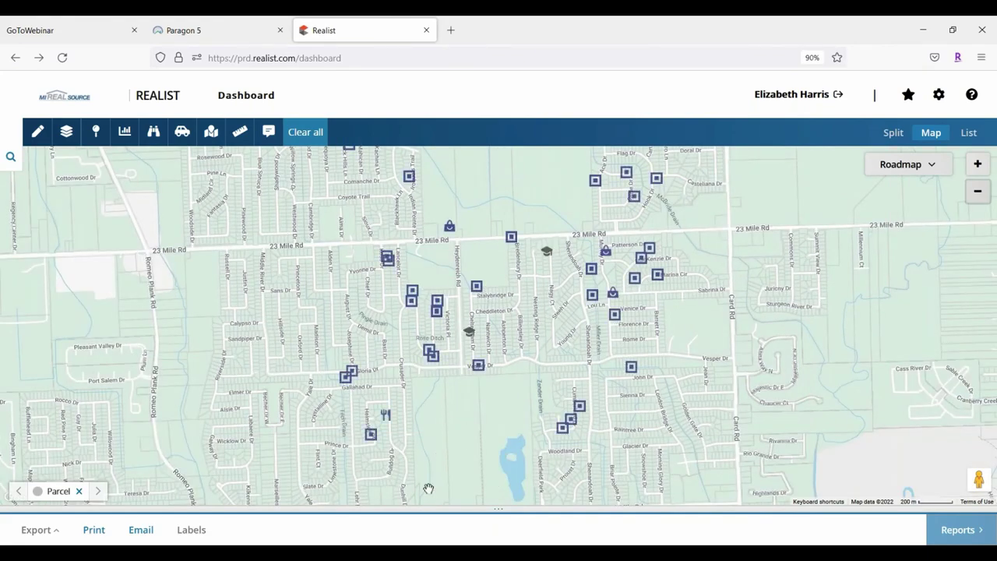
left_click_drag(357, 234, 265, 300)
left_click(261, 296)
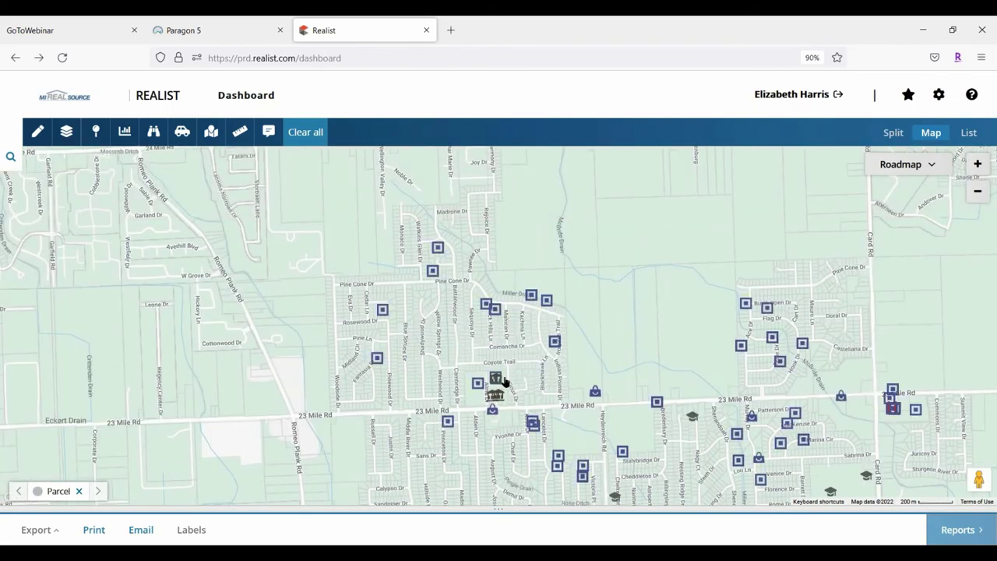
left_click(498, 377)
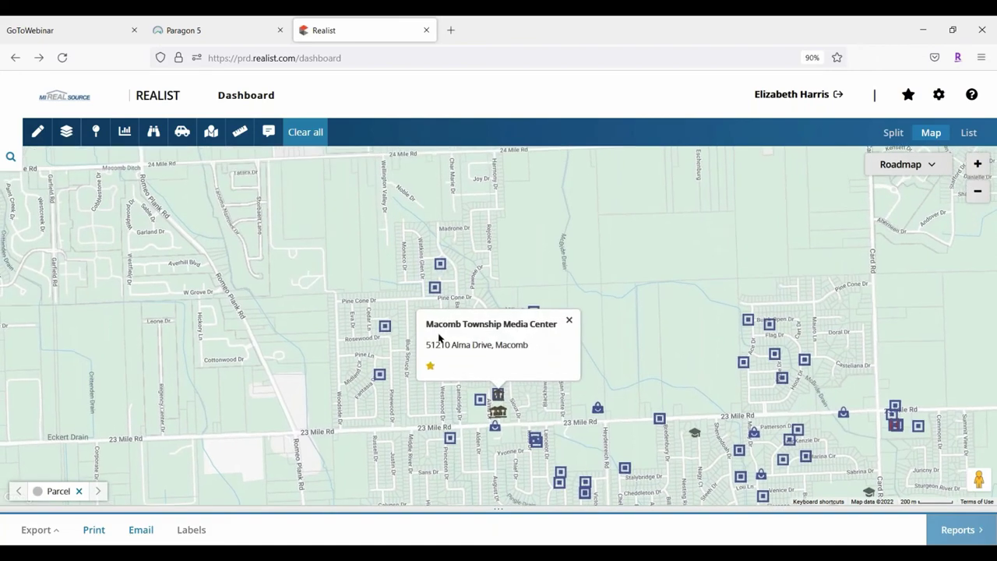
left_click(735, 338)
Pan to Card Rd and 23 Mile Rd and view the preschool and elementary school details
left_click_drag(792, 406, 621, 450)
left_click_drag(685, 498, 548, 406)
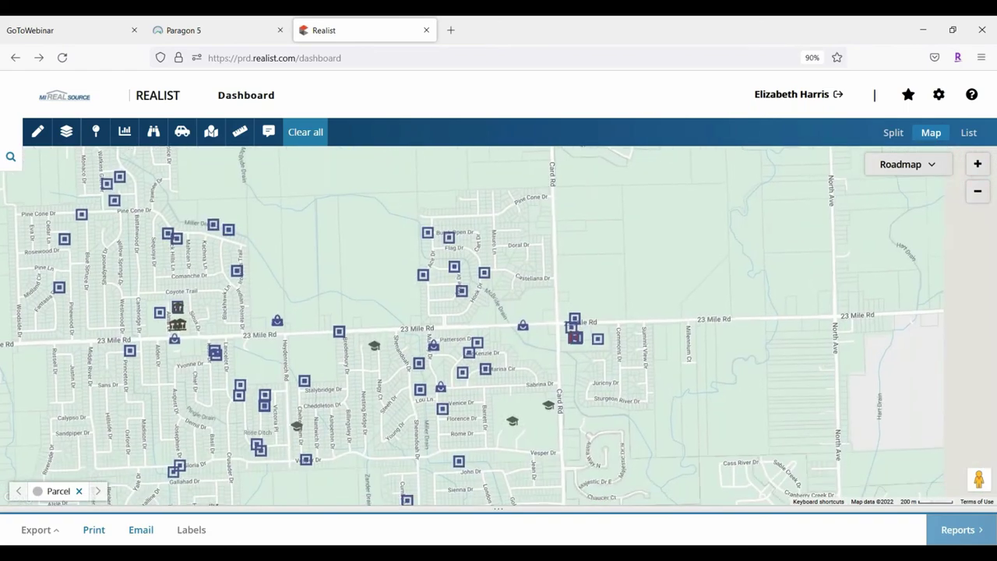
left_click(548, 410)
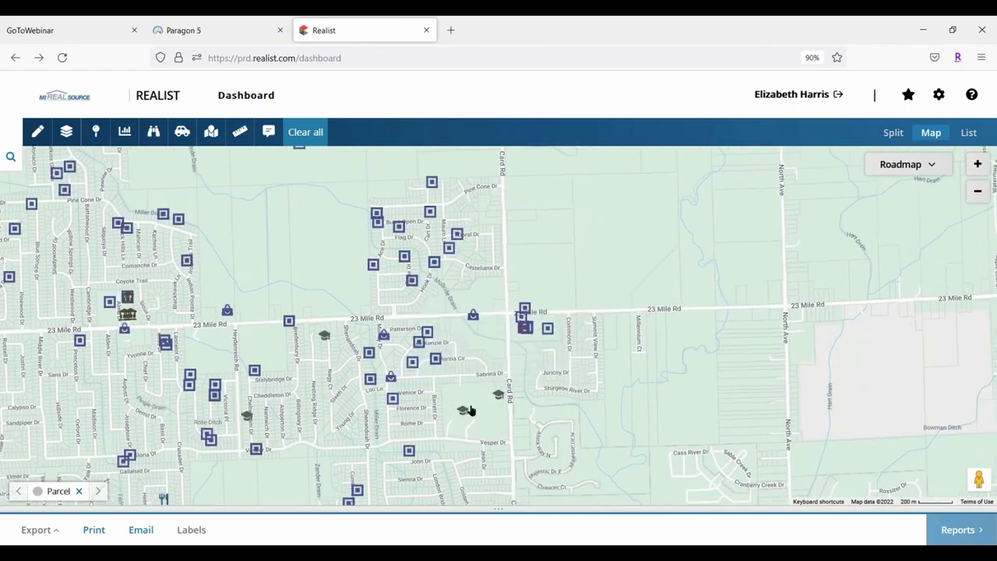
left_click(463, 411)
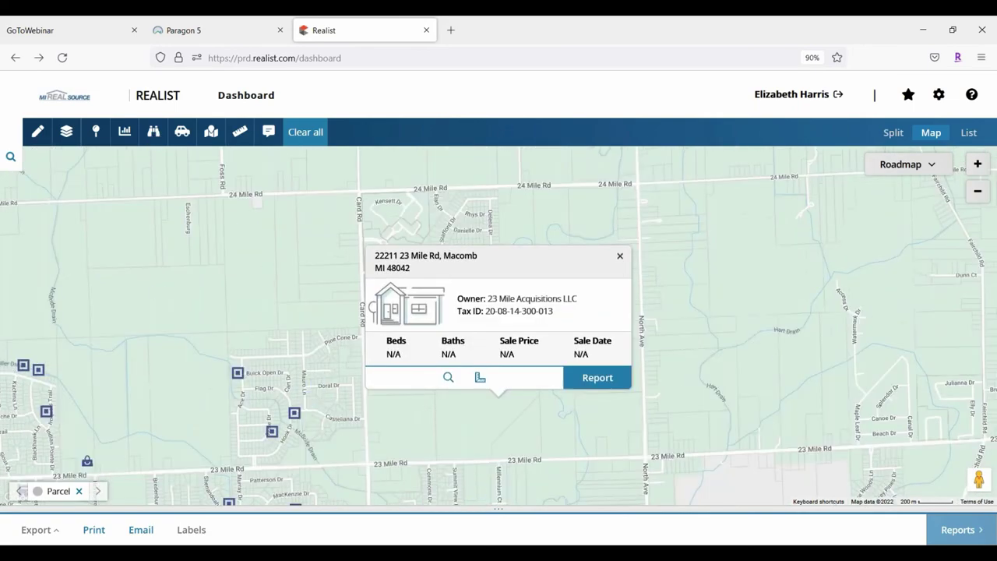
left_click(155, 134)
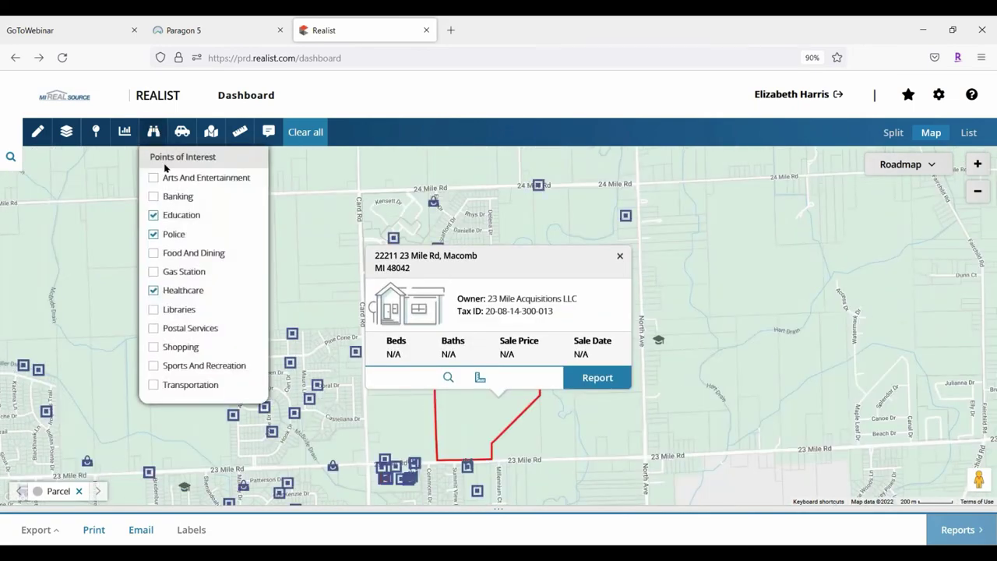
Toggle Police points of interest off and on, clear the map, and close the parcel details
left_click(153, 234)
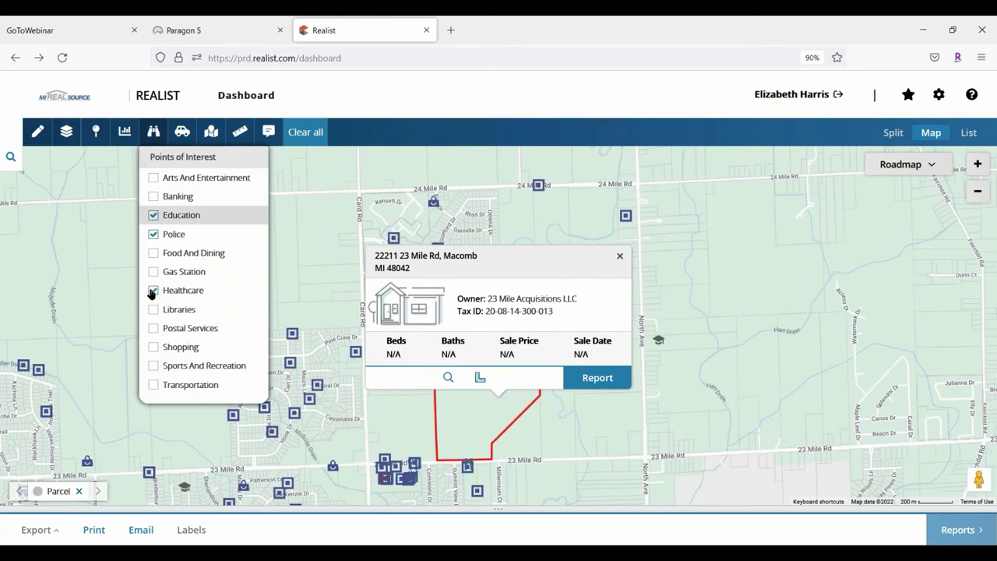
left_click(154, 233)
left_click(301, 133)
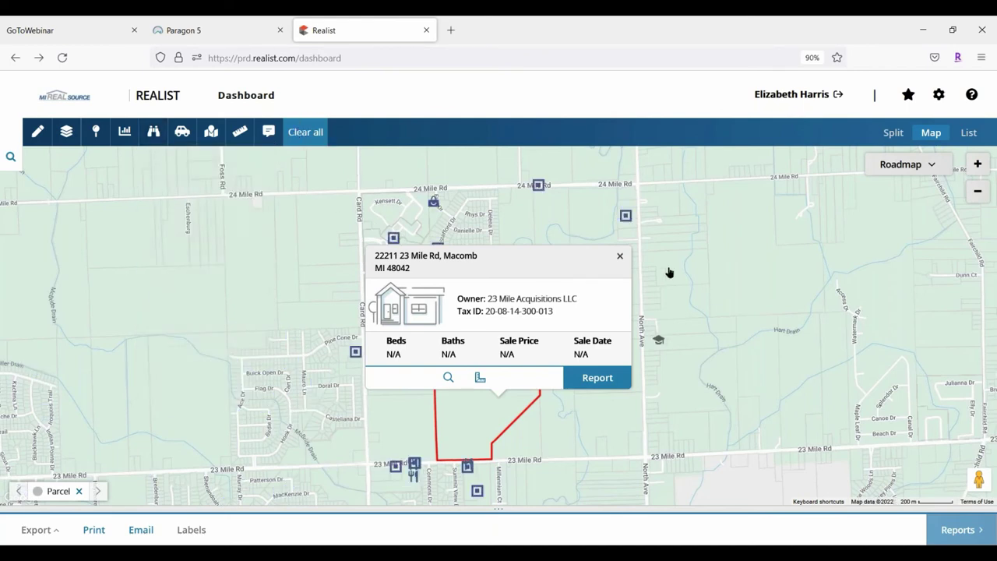
left_click(620, 256)
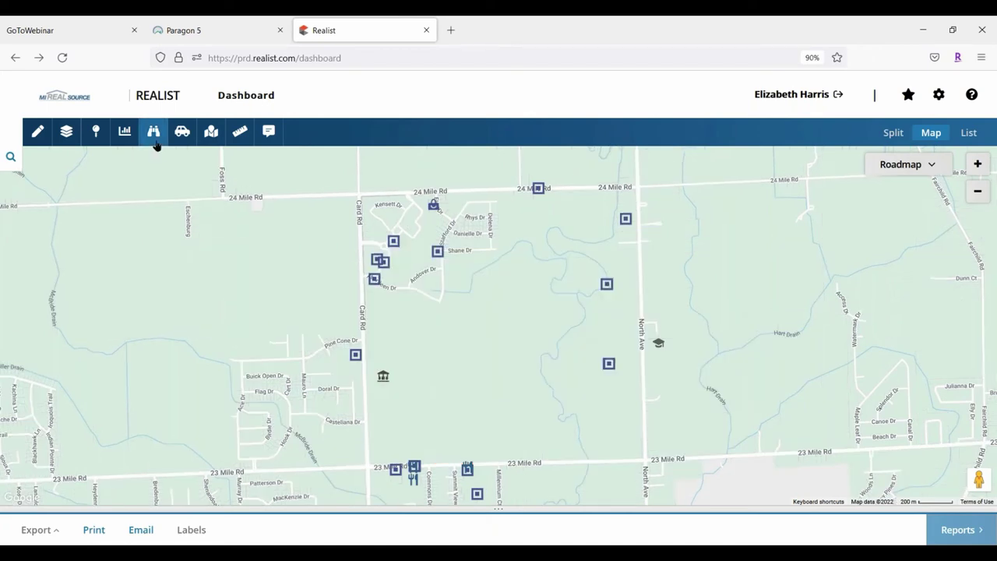
Bring up Driving Directions, click into the Drive From field, then dismiss the form
left_click(183, 132)
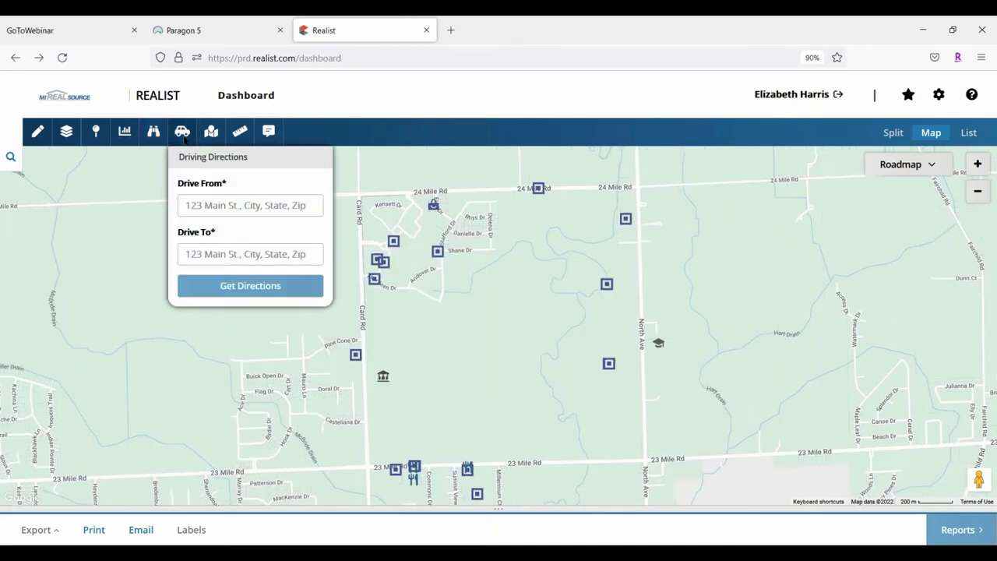
left_click(249, 203)
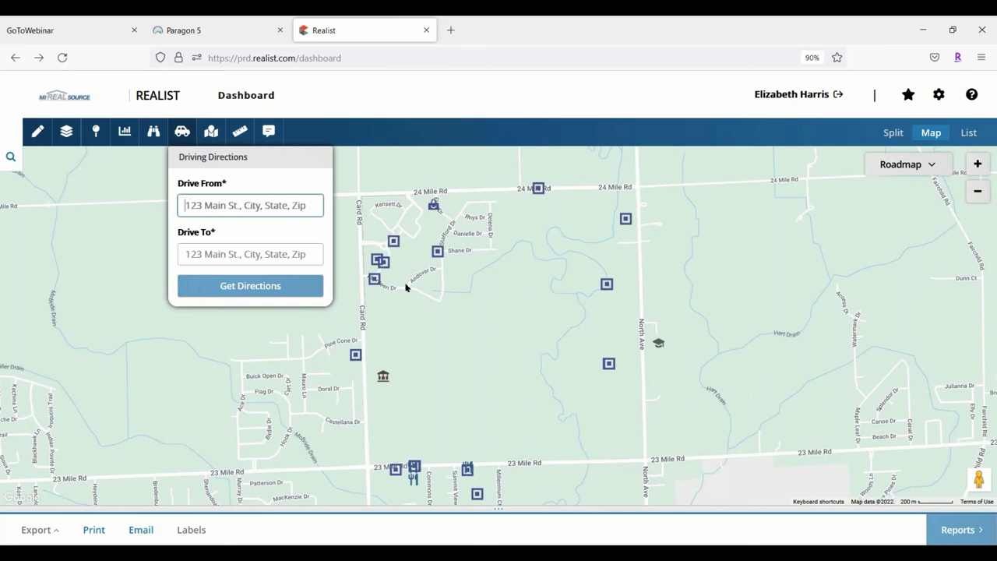
left_click(210, 130)
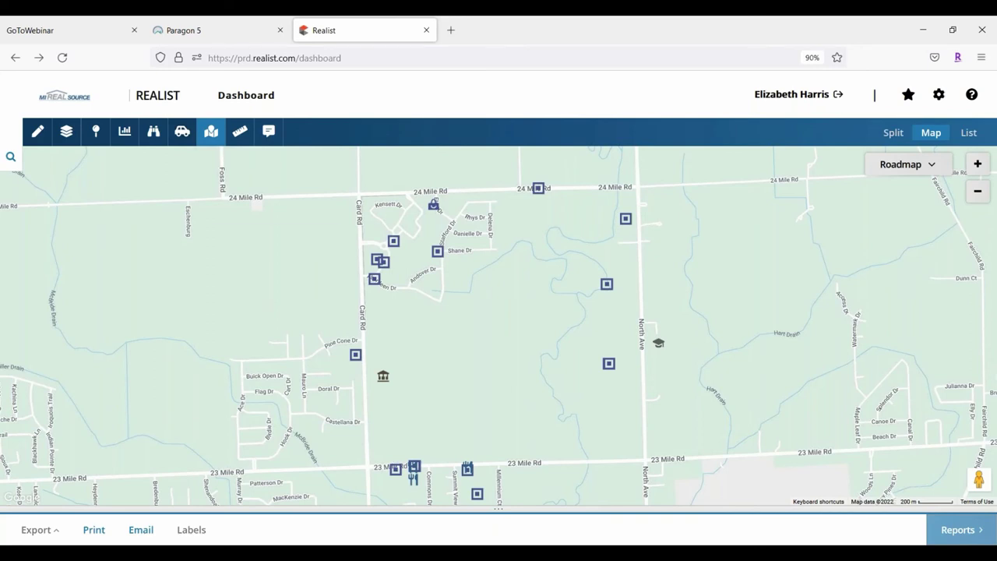
Locate 'rochester Hills' on the map, choosing Rochester Hills, MI, USA from the suggestions
left_click(201, 145)
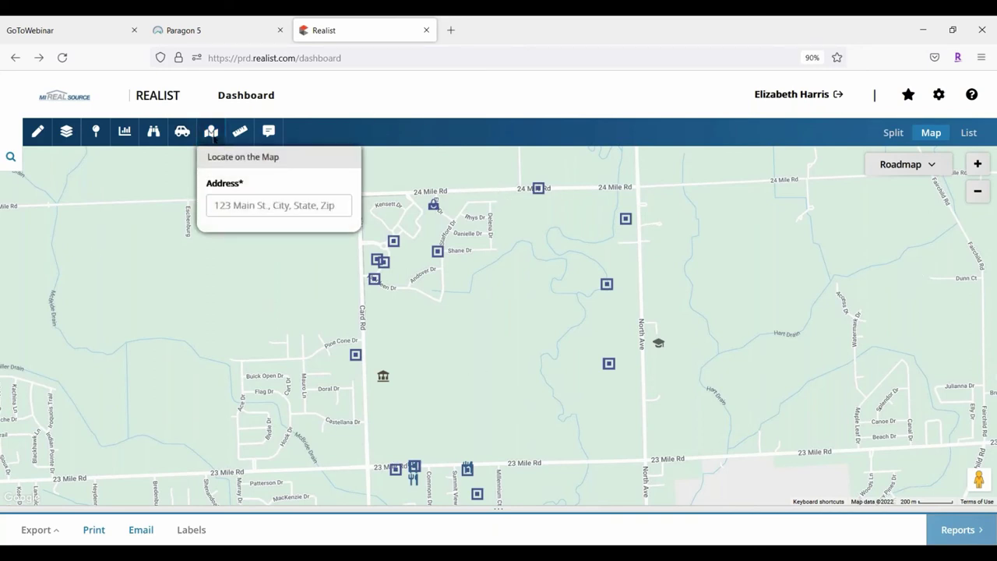
left_click(215, 205)
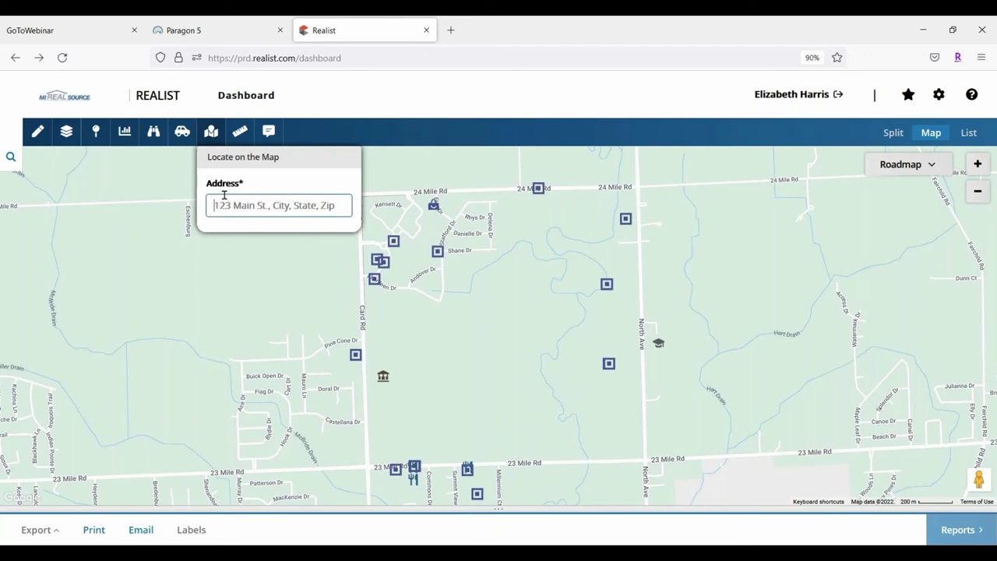
type("roch")
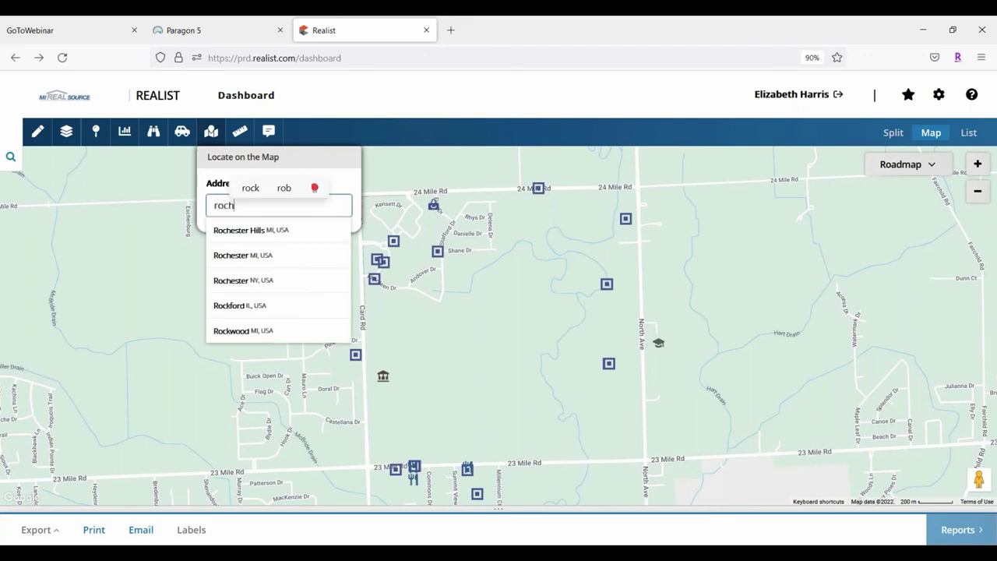
type("ester")
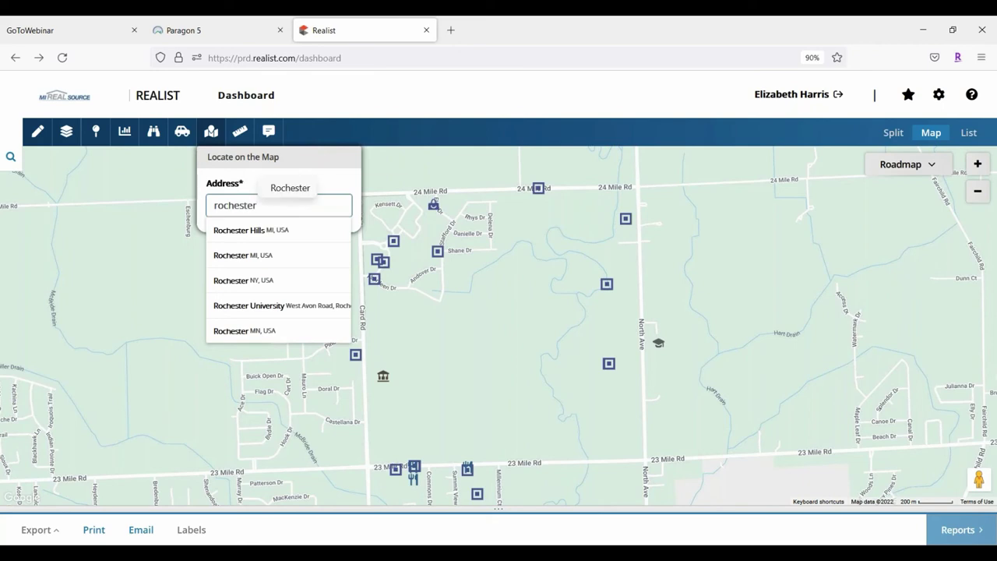
type(" Hills")
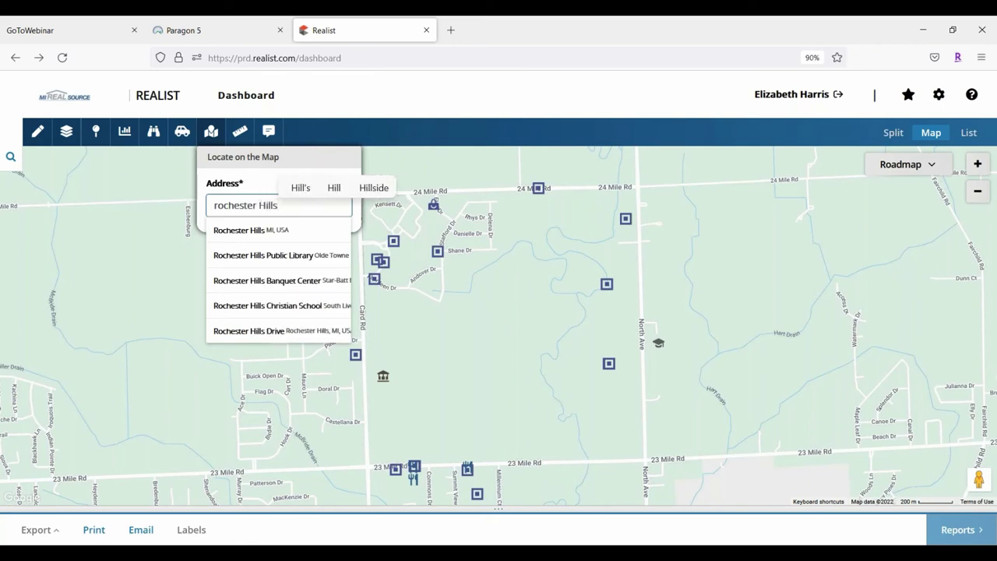
left_click(247, 231)
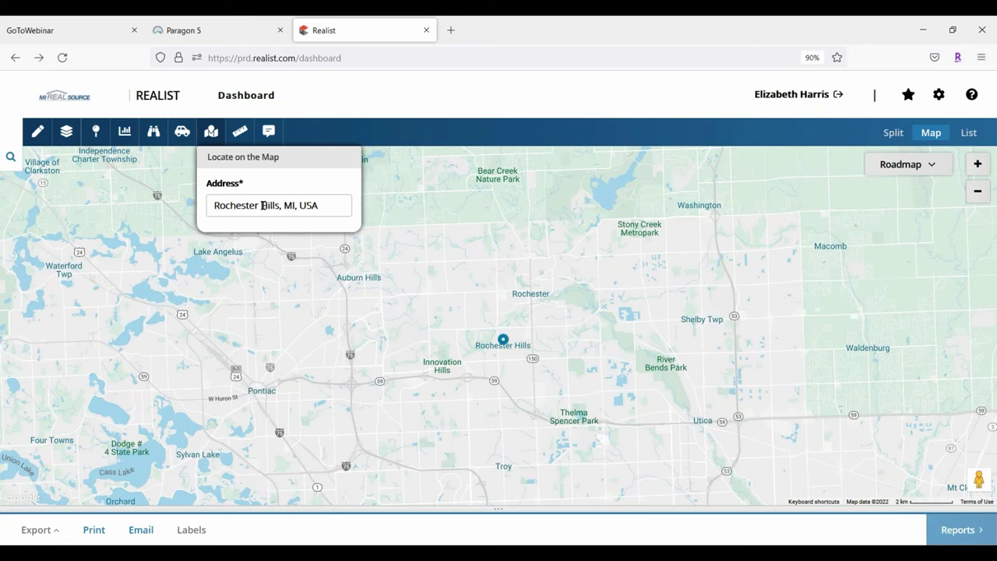
left_click(240, 132)
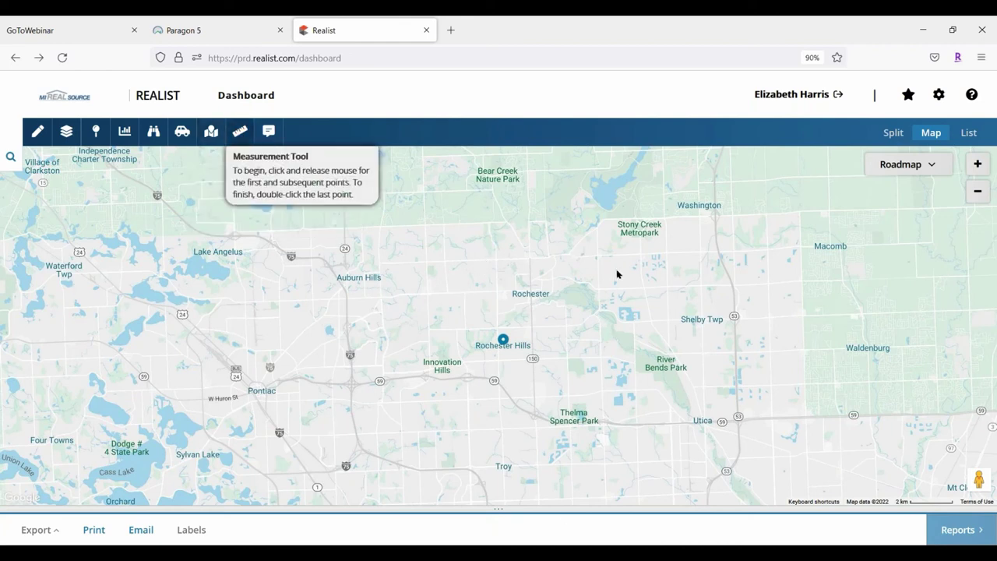
Zoom in two levels around the Rochester Hills marker and start the Measurement Tool
left_click(976, 165)
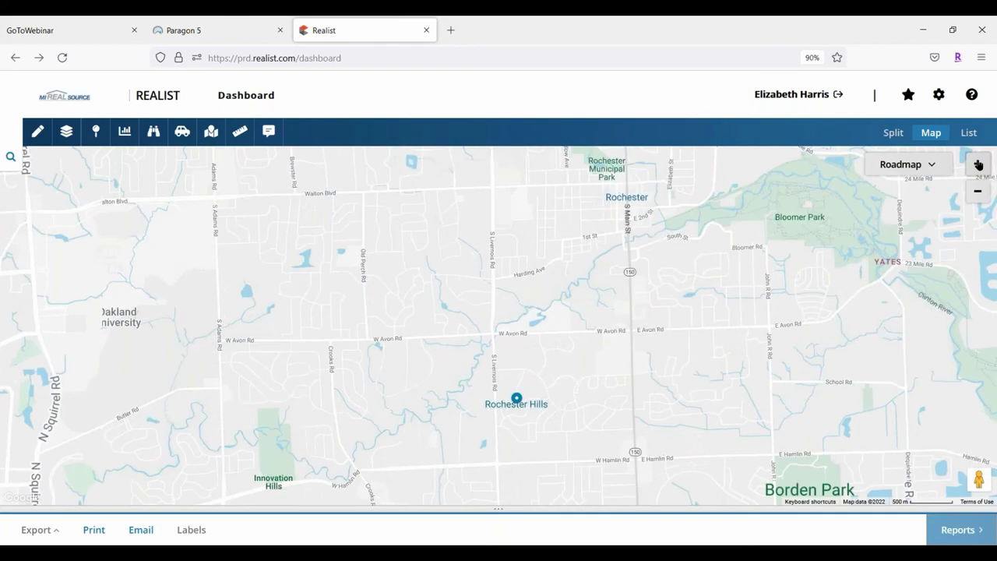
left_click(978, 165)
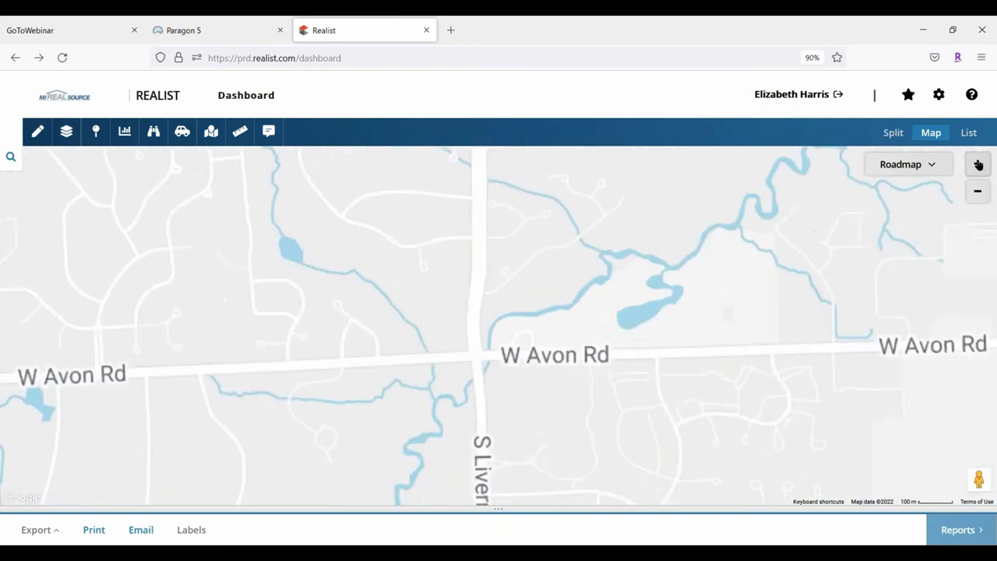
left_click_drag(576, 498, 521, 402)
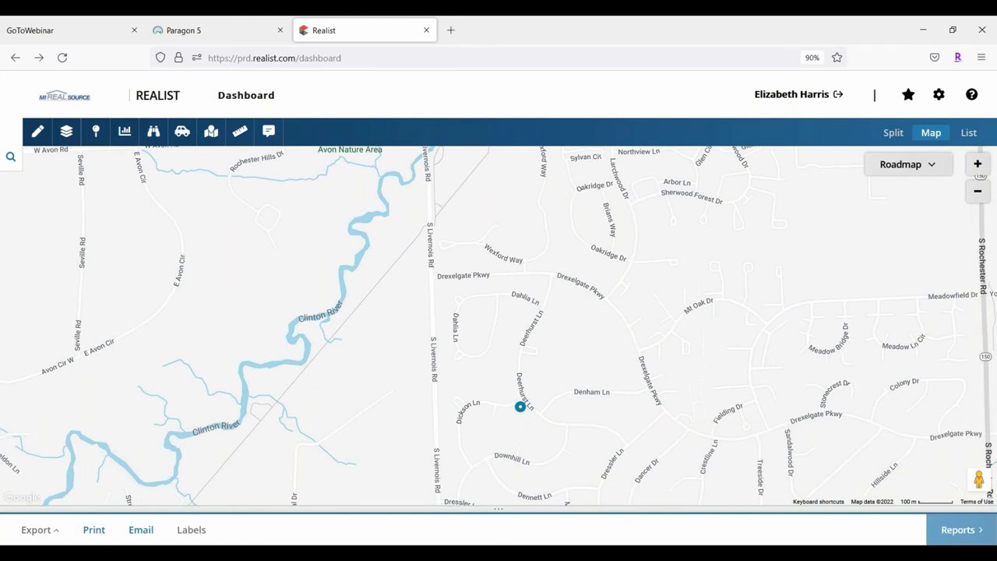
left_click(243, 129)
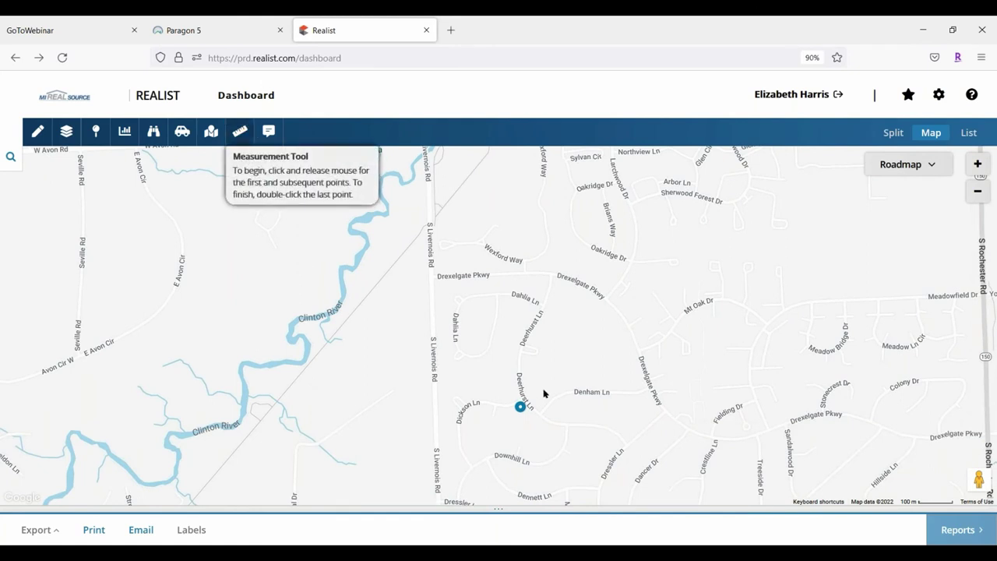
left_click(521, 407)
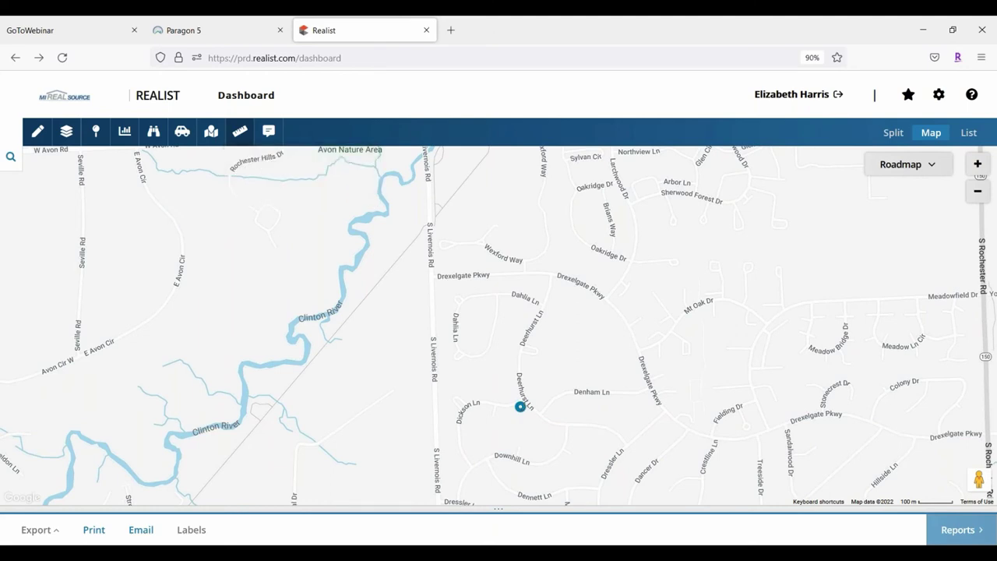
left_click(663, 281)
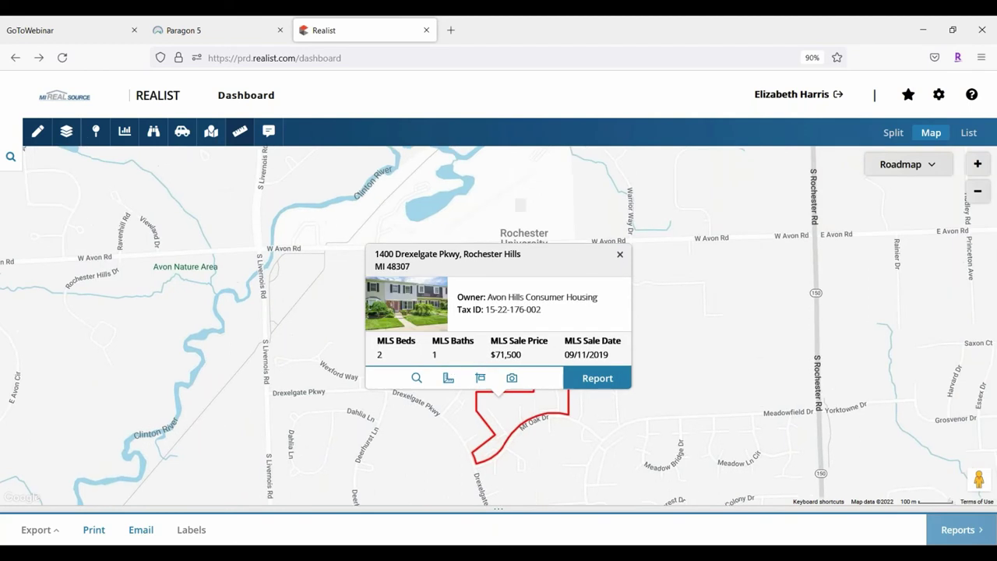
left_click(240, 131)
left_click(619, 255)
left_click(241, 131)
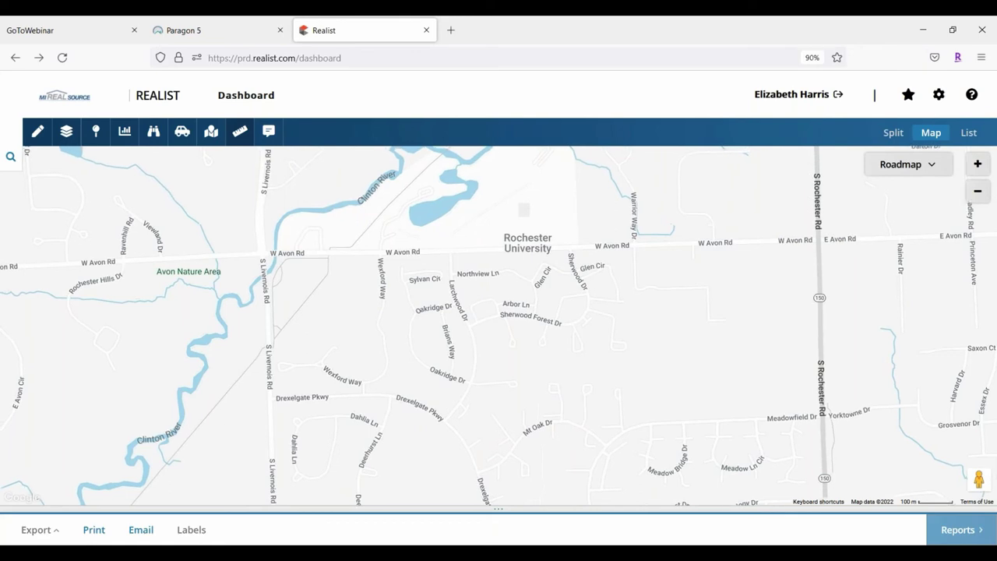
Measure W Avon Rd from near Rochester University to S Livernois Rd, reading a 3245.04 ft total length
left_click_drag(274, 336, 290, 346)
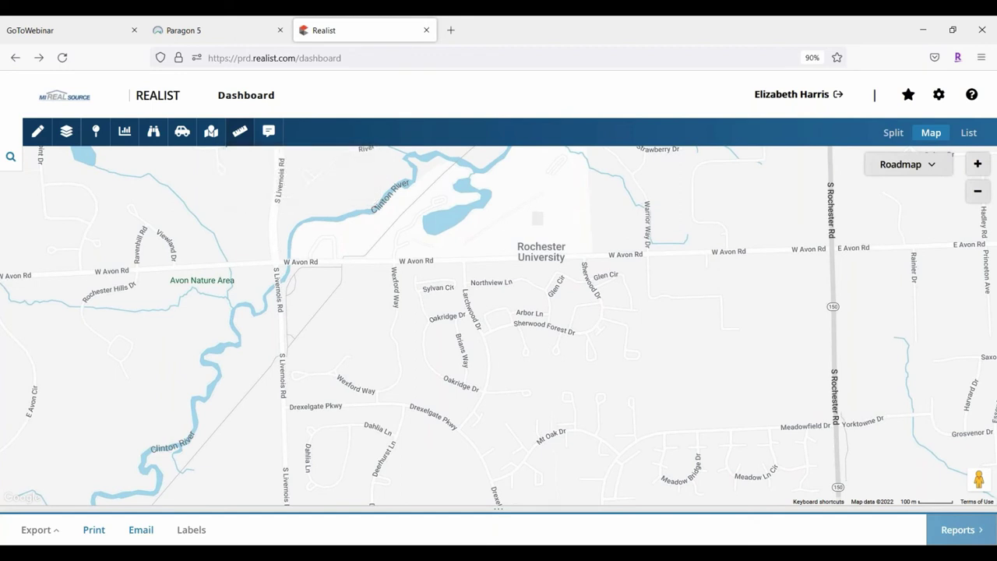
left_click(602, 255)
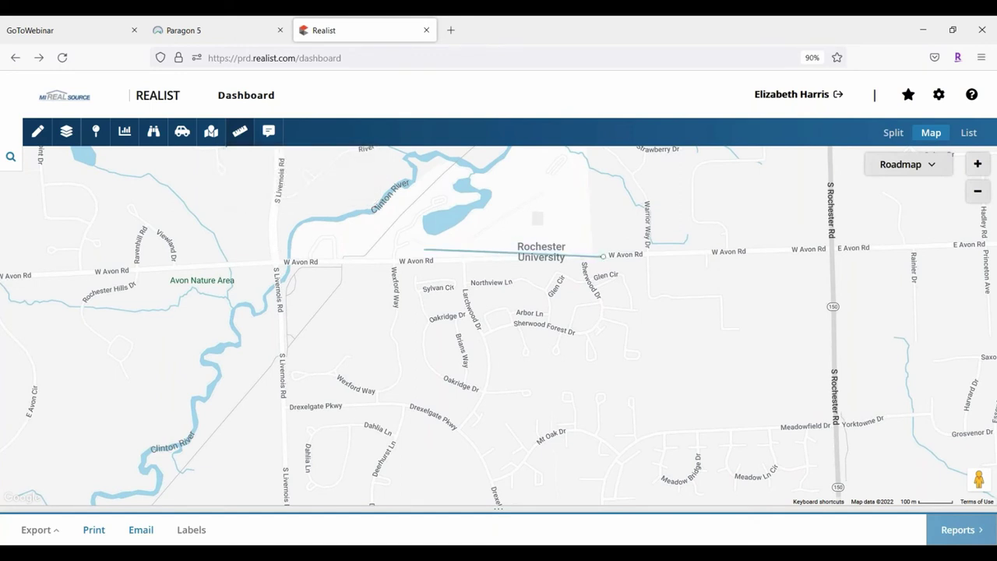
left_click(272, 263)
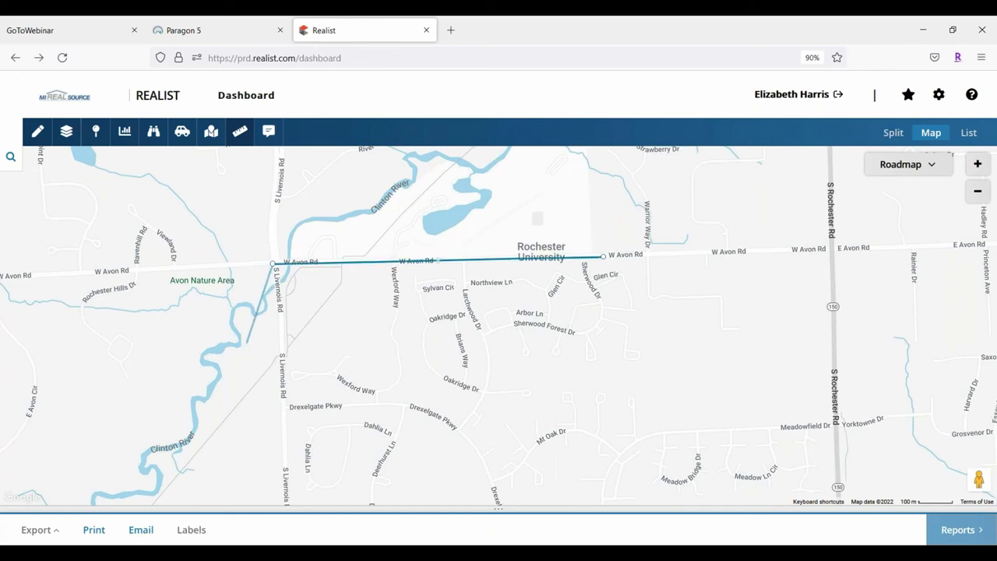
left_click(272, 264)
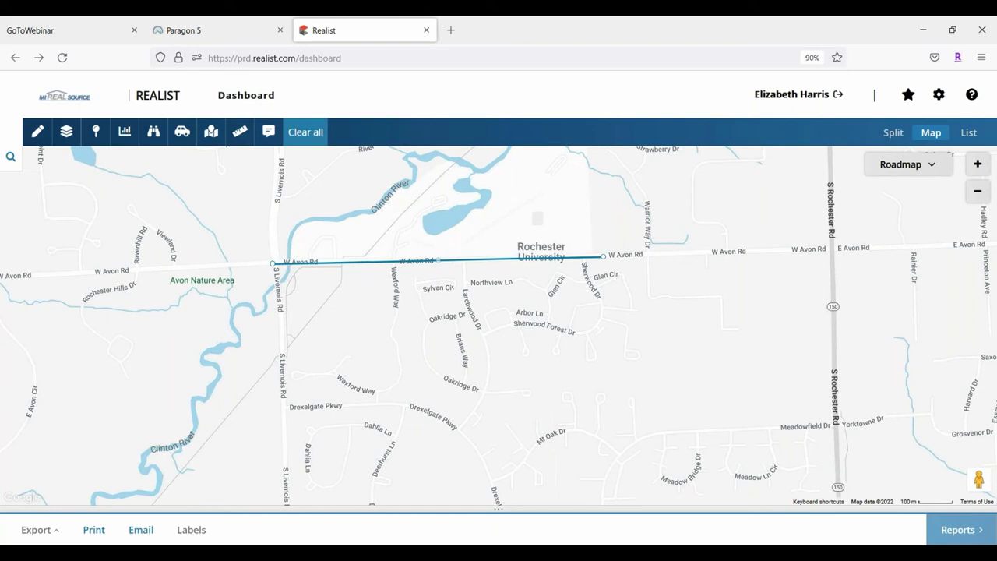
left_click(438, 260)
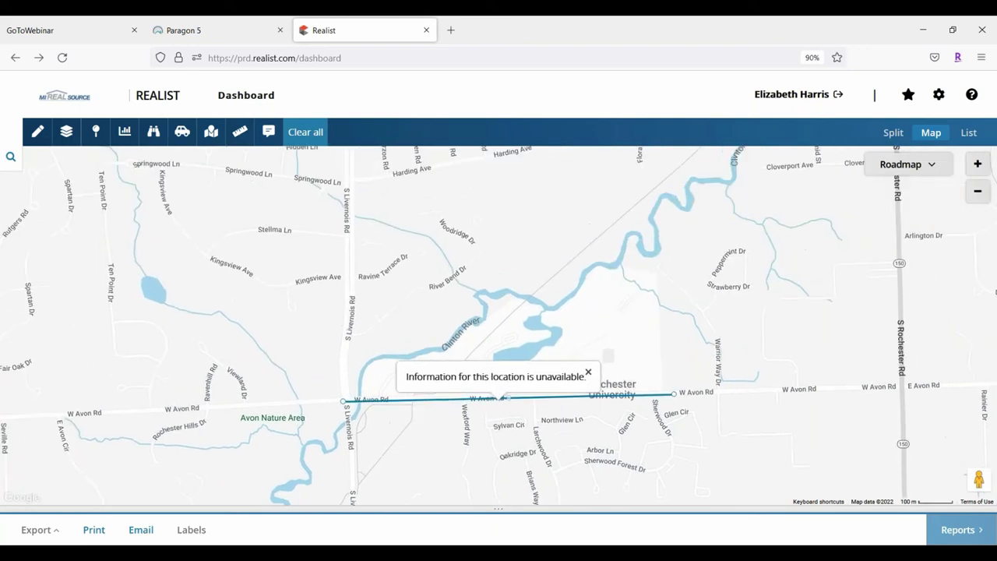
left_click(392, 406)
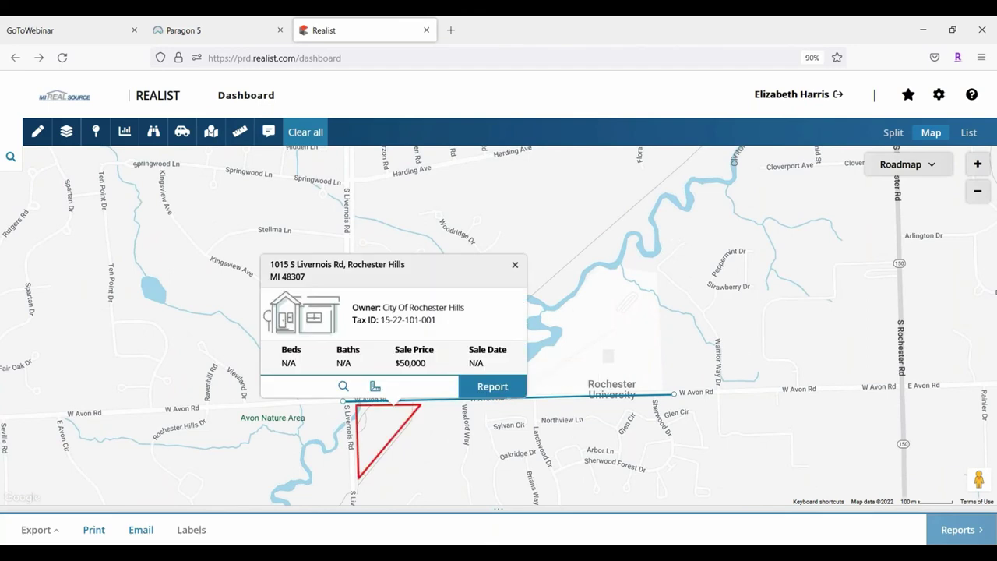
left_click(679, 391)
left_click_drag(474, 407, 236, 278)
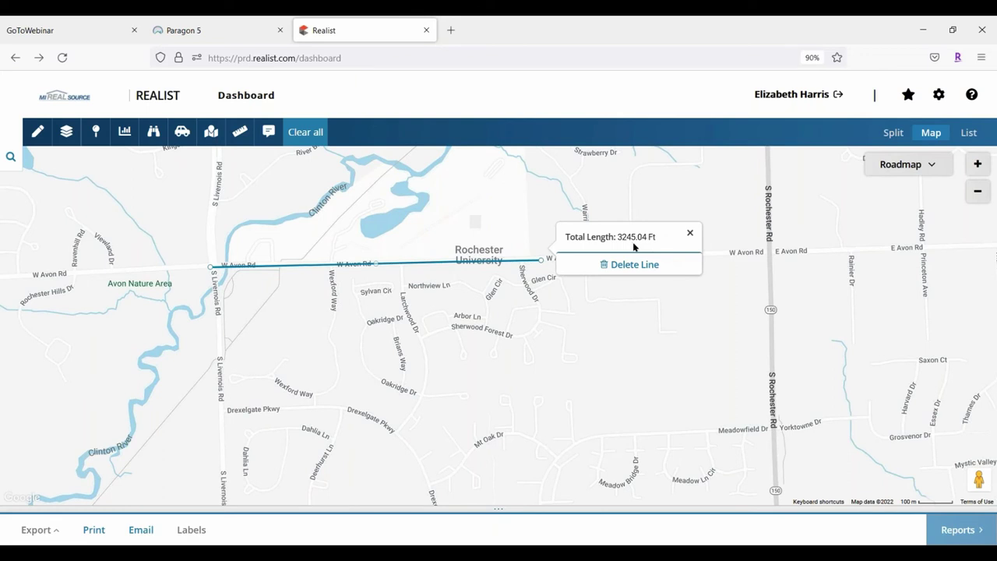
left_click(690, 233)
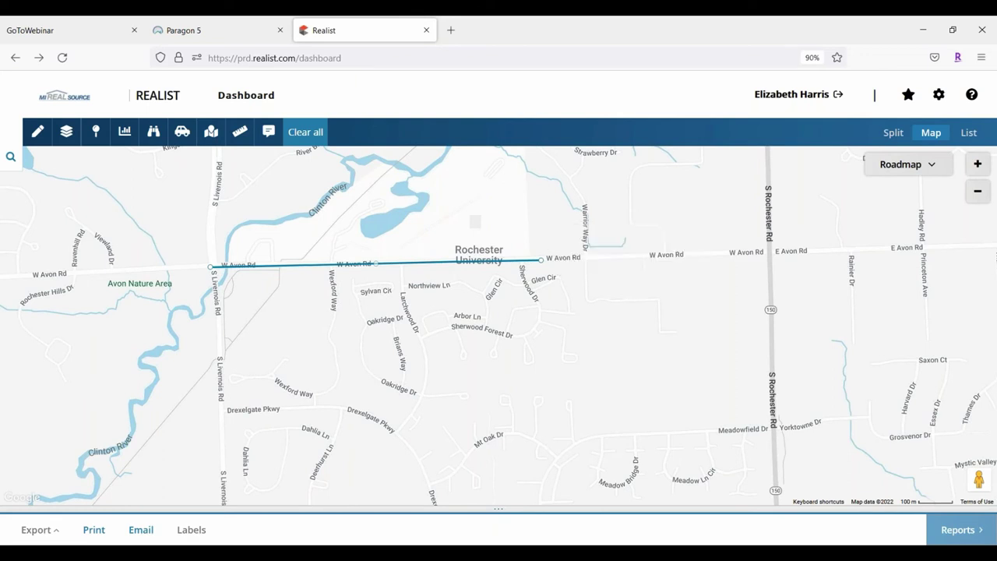
Place a trial annotation near Glen Cir, then delete the empty note
left_click(268, 132)
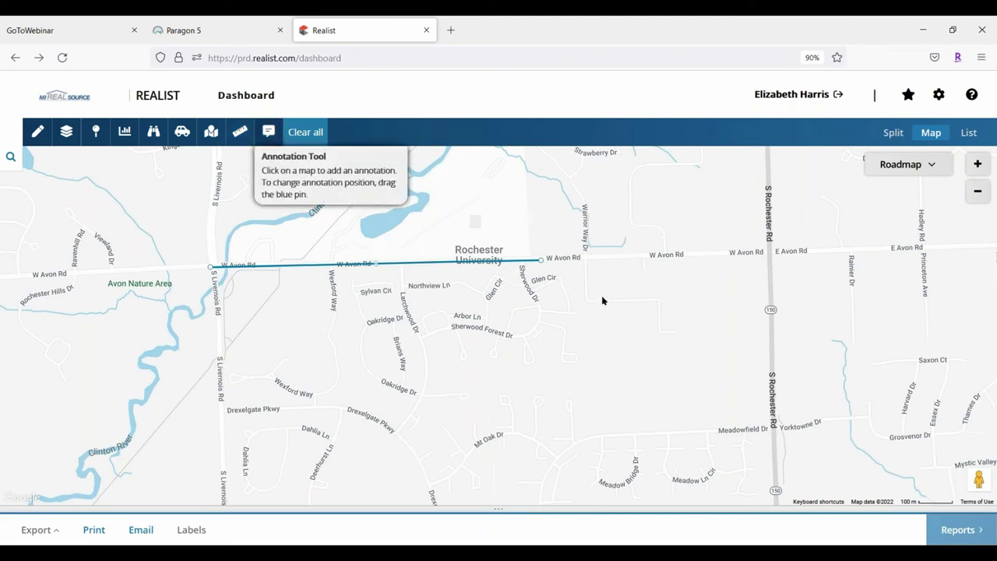
left_click(268, 132)
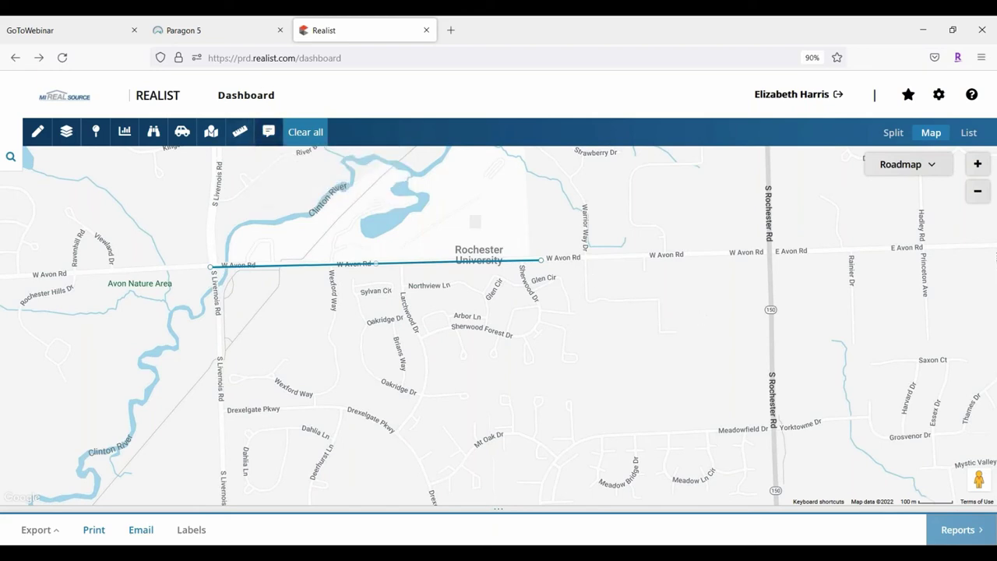
left_click(268, 132)
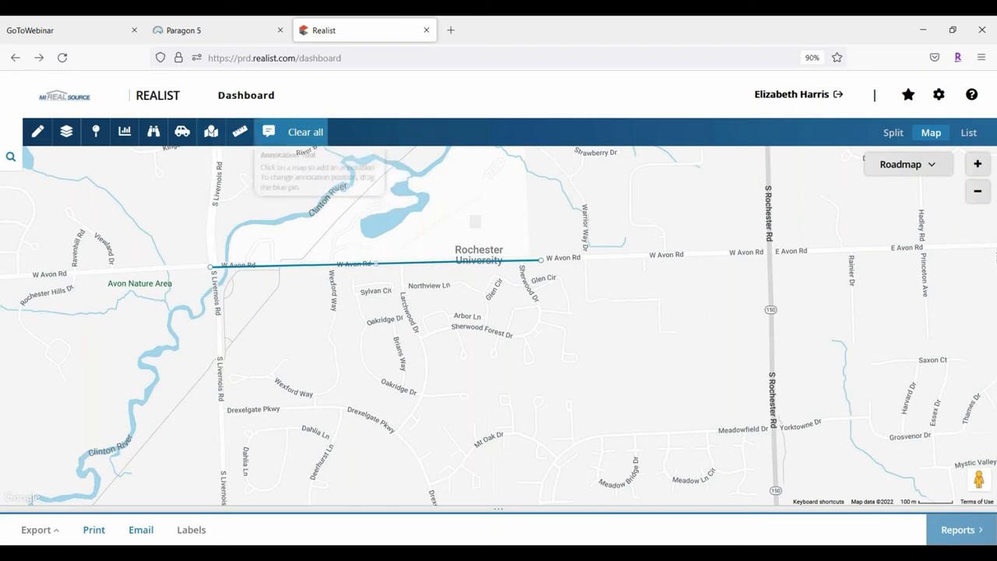
left_click(611, 290)
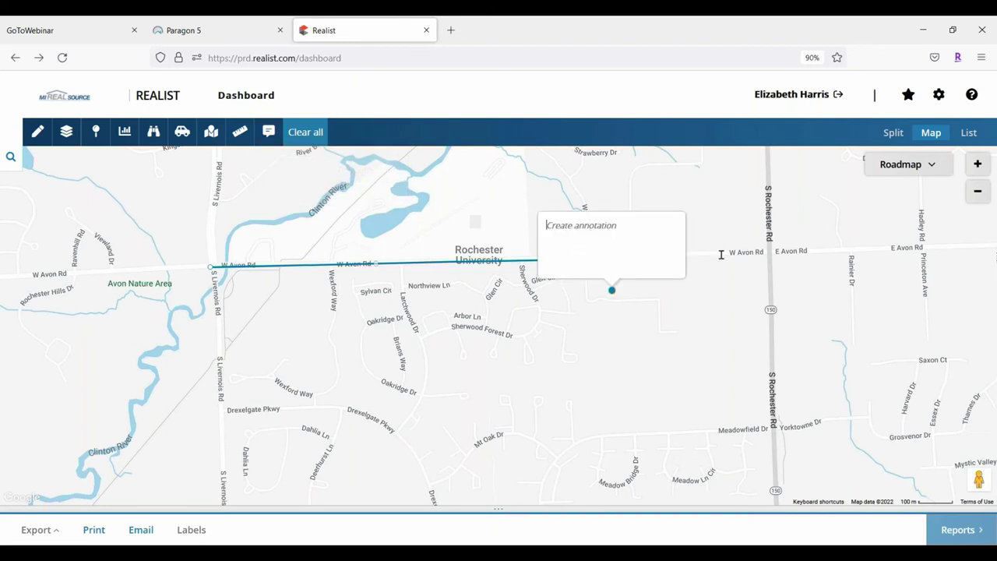
left_click(598, 236)
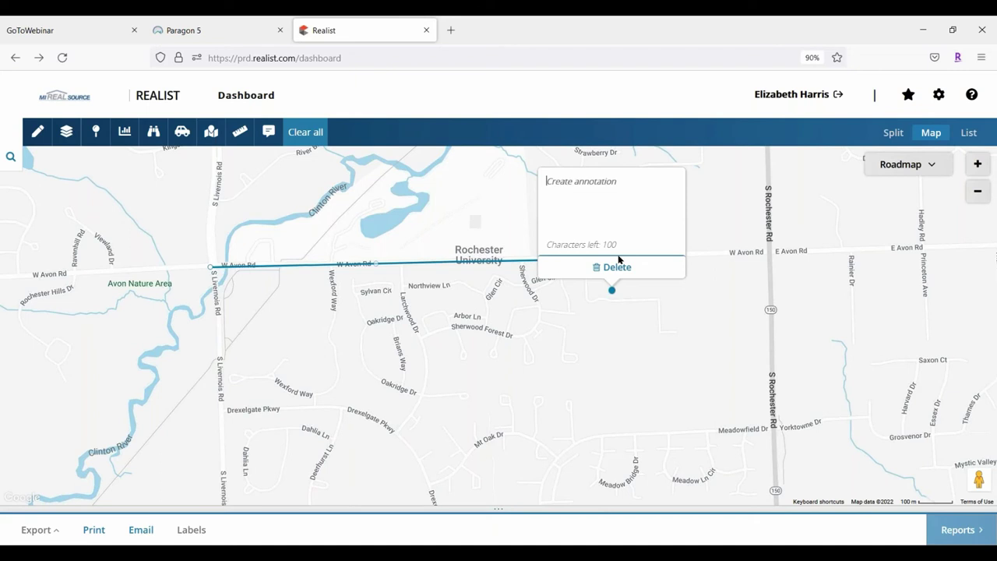
left_click(618, 273)
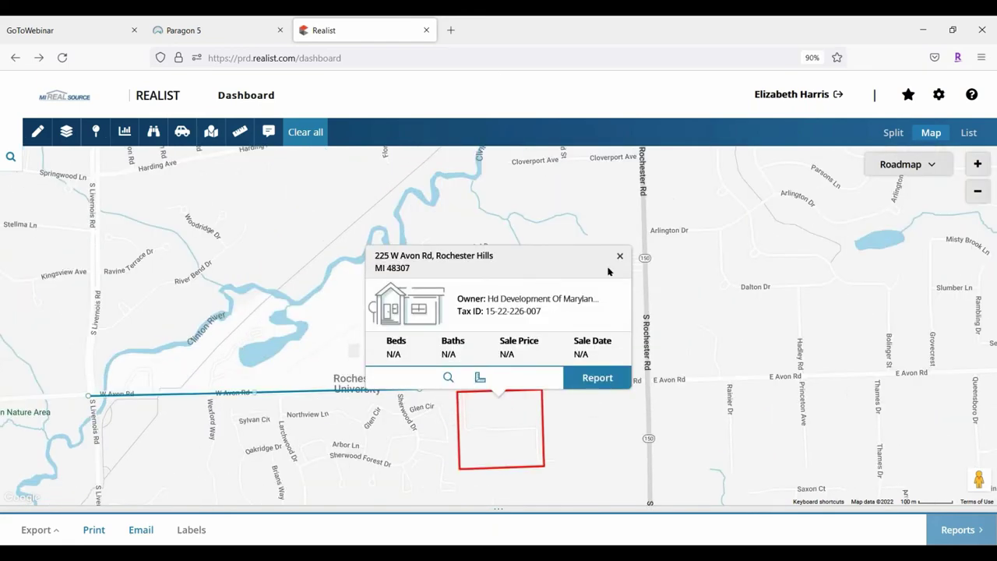
Remove the measurement line and close the W Avon Rd parcel card
left_click(293, 138)
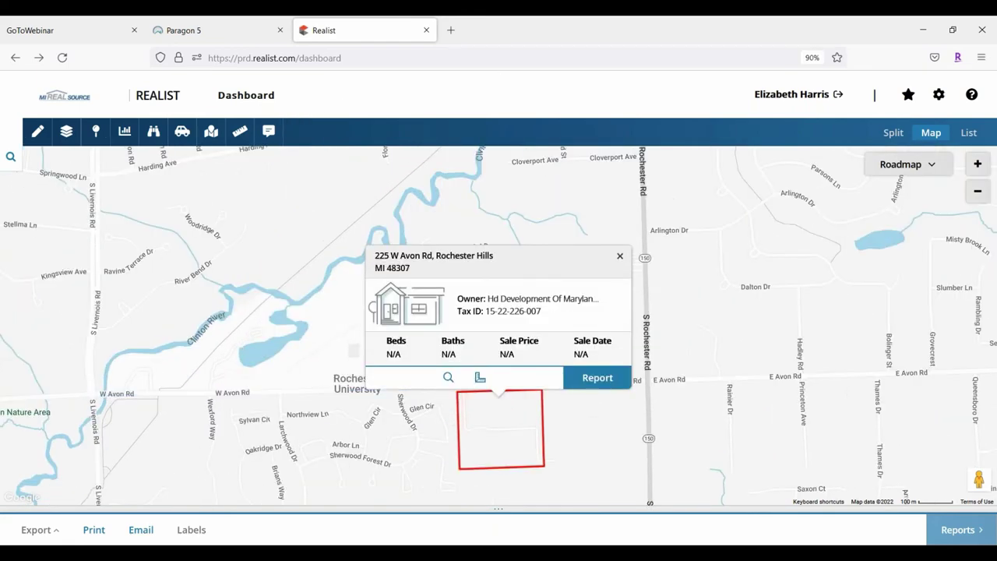
left_click(620, 257)
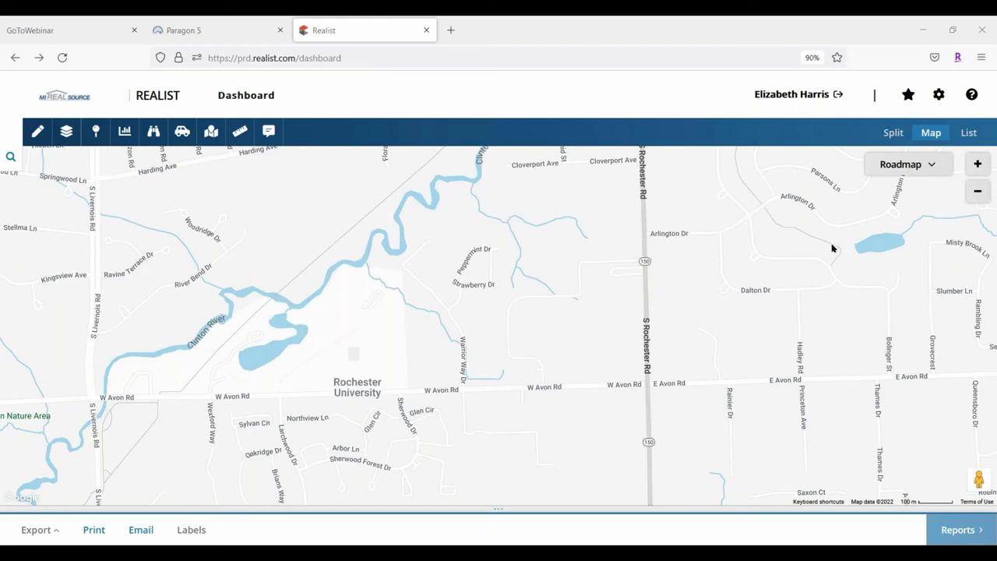
Zoom out once and in twice on the Rochester Hills subdivision, then switch to Split view
left_click(978, 194)
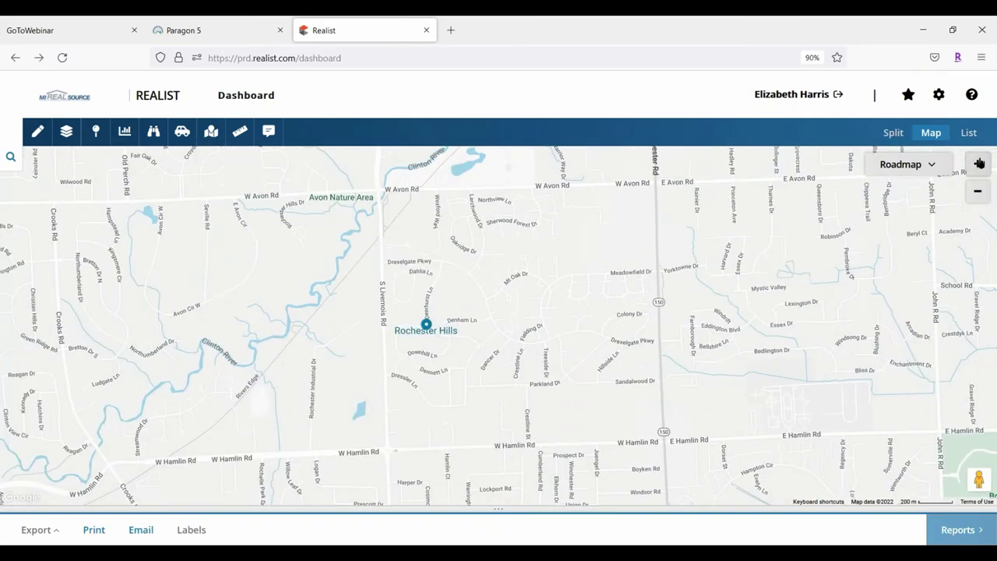
left_click(978, 163)
left_click(979, 164)
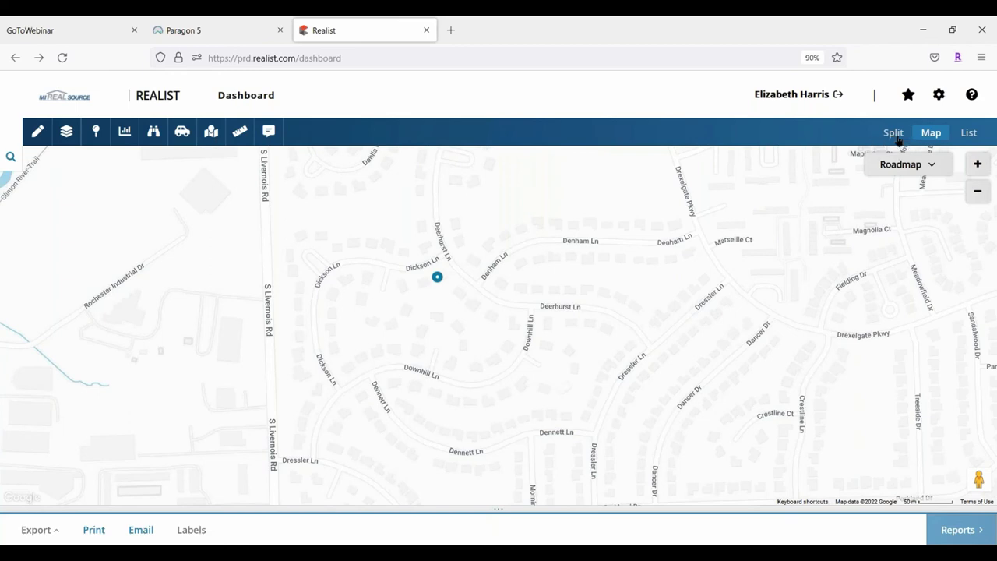
left_click(893, 134)
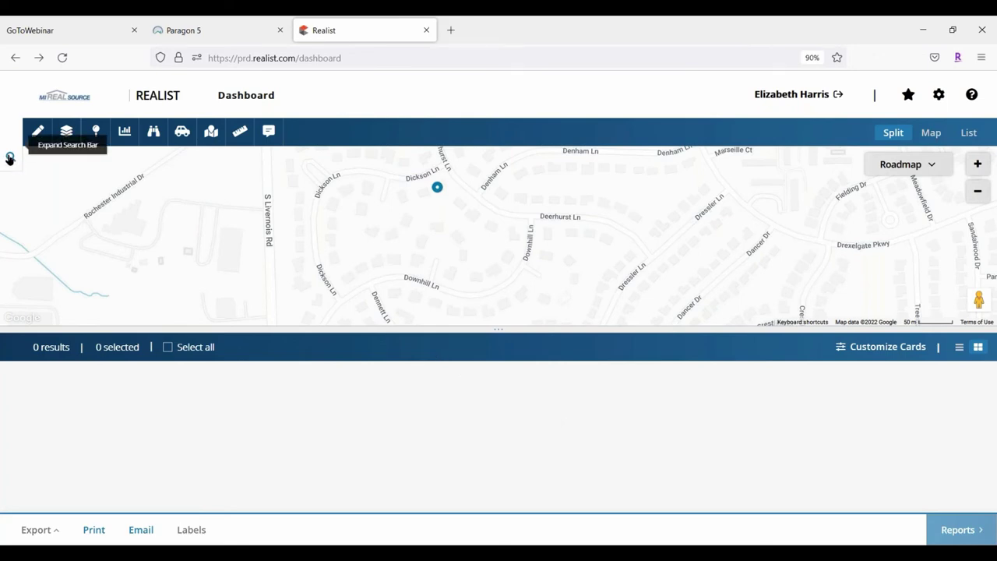
Open the My Search panel, clear the desktop widgets, and pan the map to frame the subdivision streets
left_click(9, 158)
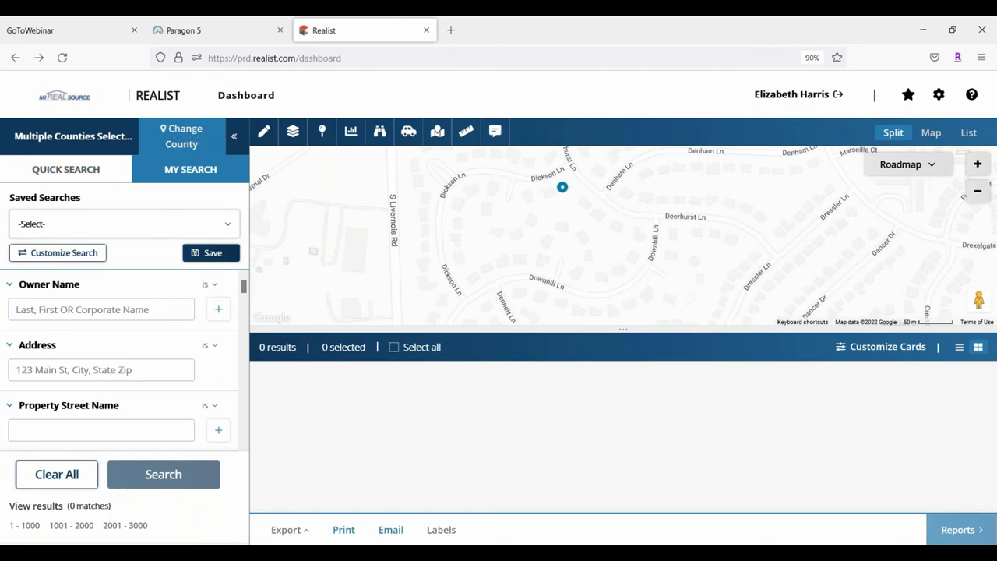
key("super+w")
left_click(938, 122)
mouse_move(806, 161)
left_mouse_down()
mouse_move(839, 281)
mouse_move(751, 215)
left_mouse_up()
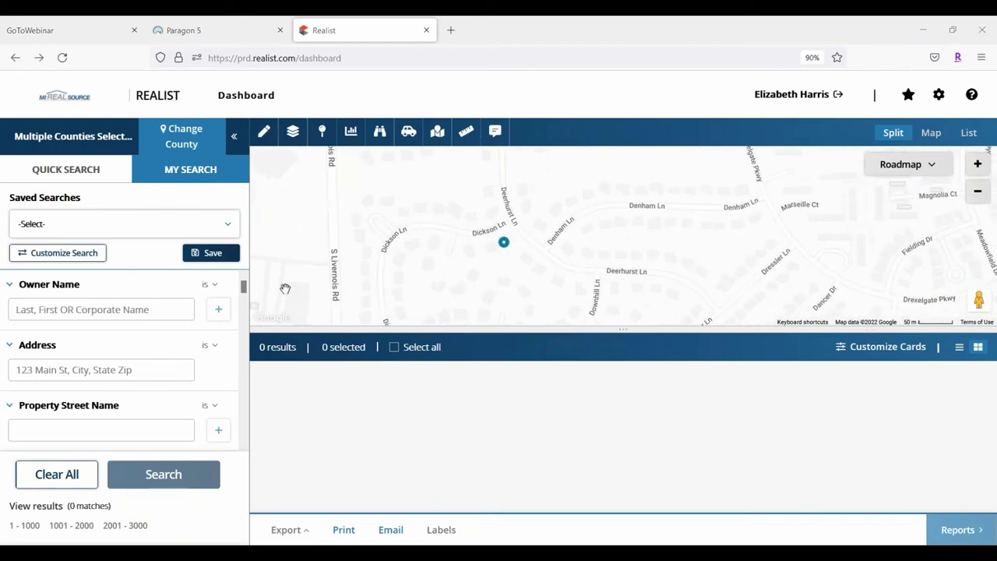
left_click(263, 134)
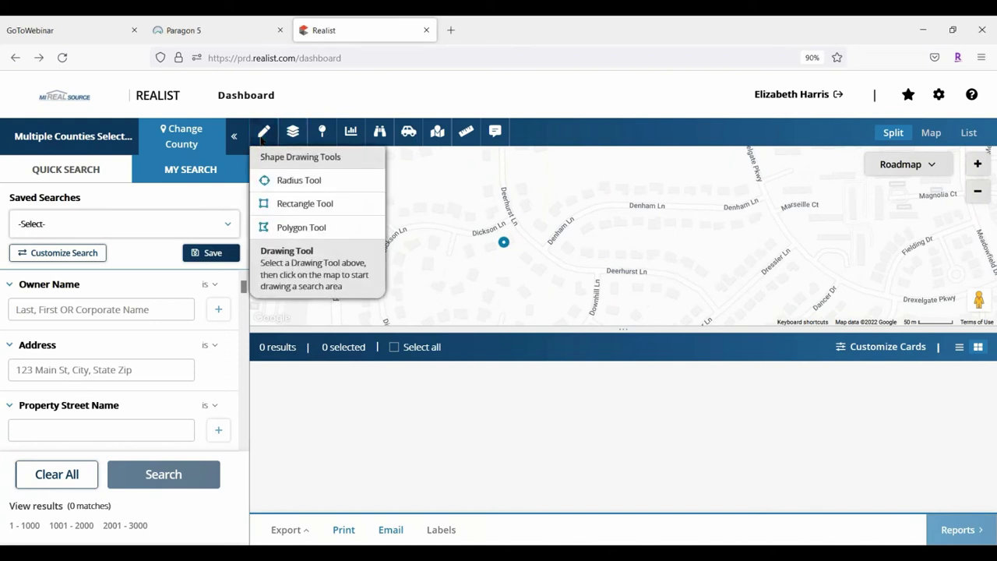
Draw a rectangle over the Deerhurst Ln and Denham Ln streets and search it, returning 93 properties
left_click(304, 204)
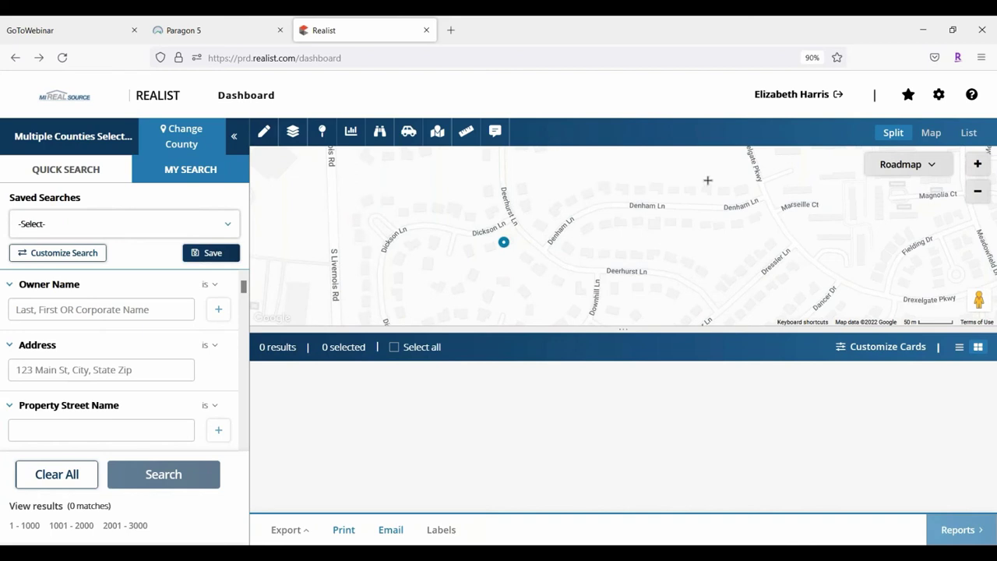
left_click_drag(751, 168, 348, 301)
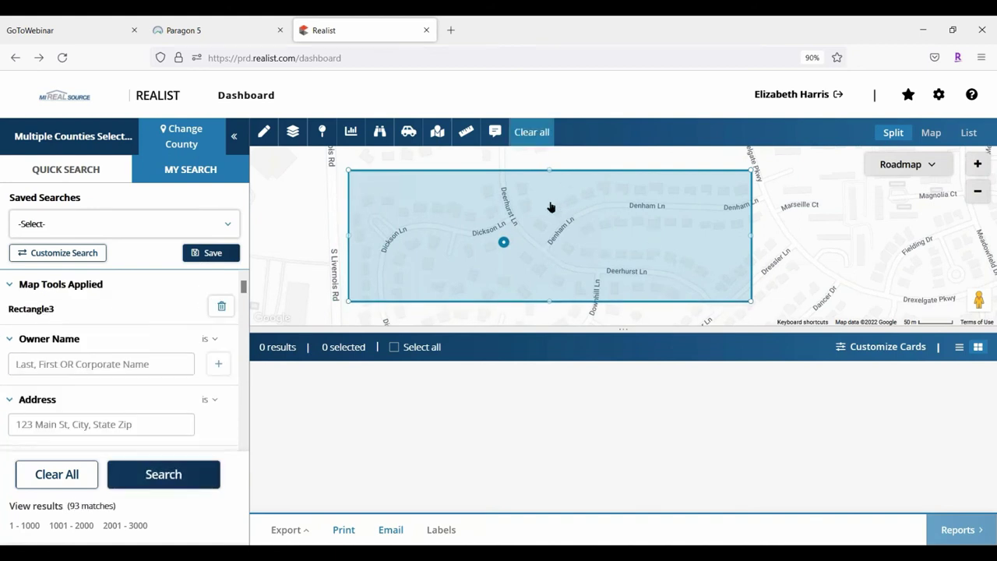
left_click(177, 475)
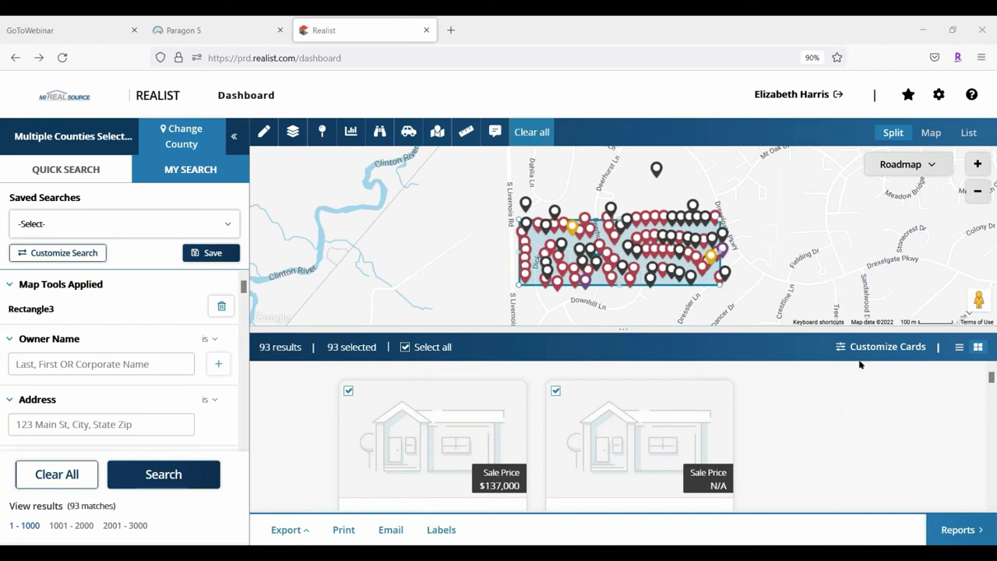
Show the 93 results as a table, scroll through it, and zoom the map in on the rectangle
left_click(958, 347)
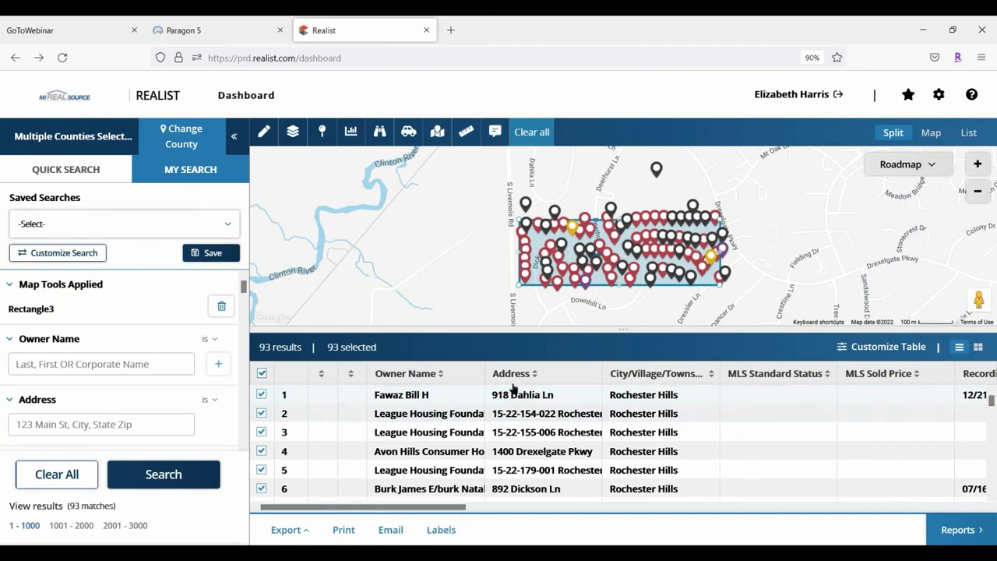
scroll(470, 413, "down", 3)
scroll(496, 425, "down", 1)
scroll(322, 465, "down", 1)
scroll(322, 463, "up", 5)
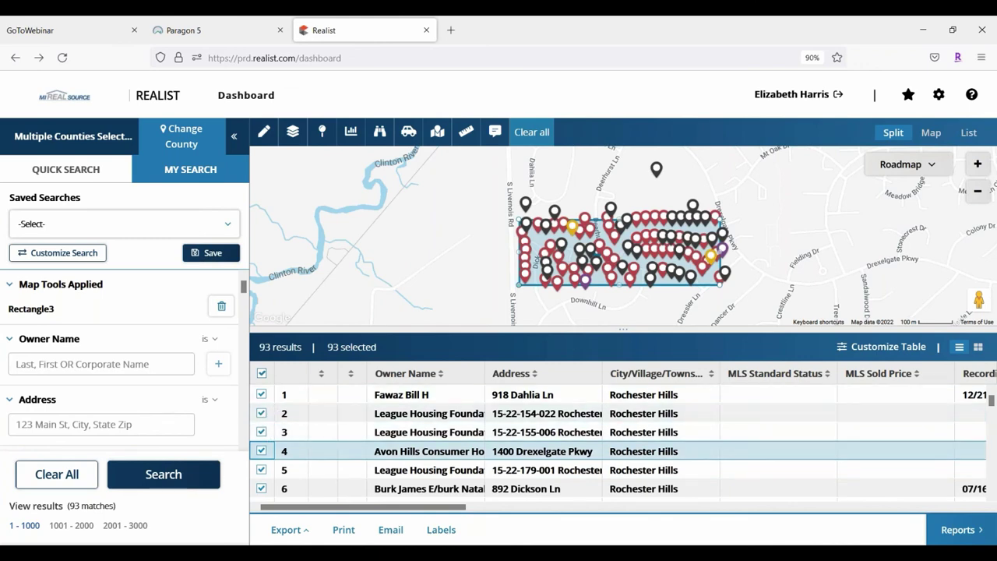
left_click(979, 164)
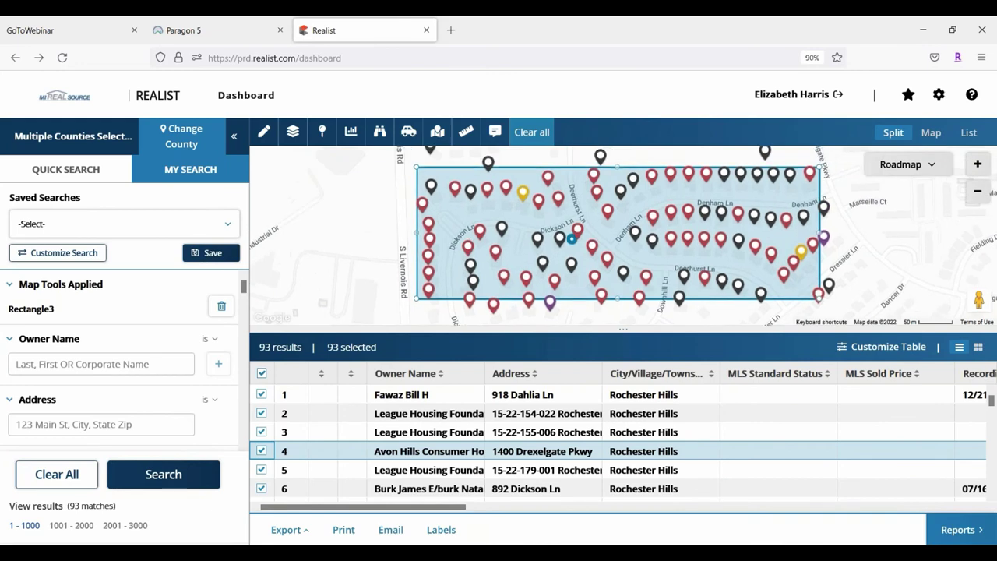
Rerun the search within Rectangle3 to get 72 properties and scroll through the table
left_click(529, 233)
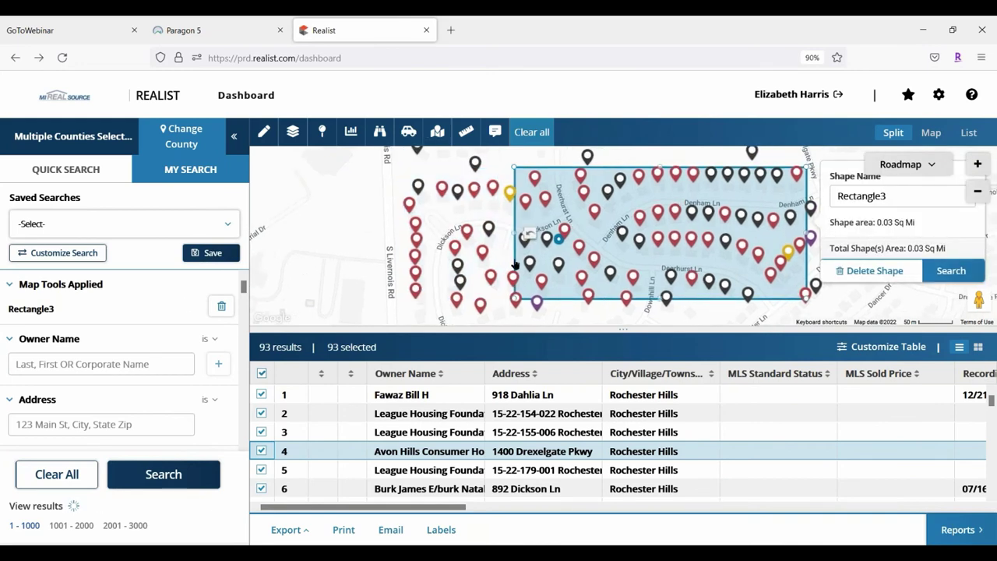
left_click(948, 273)
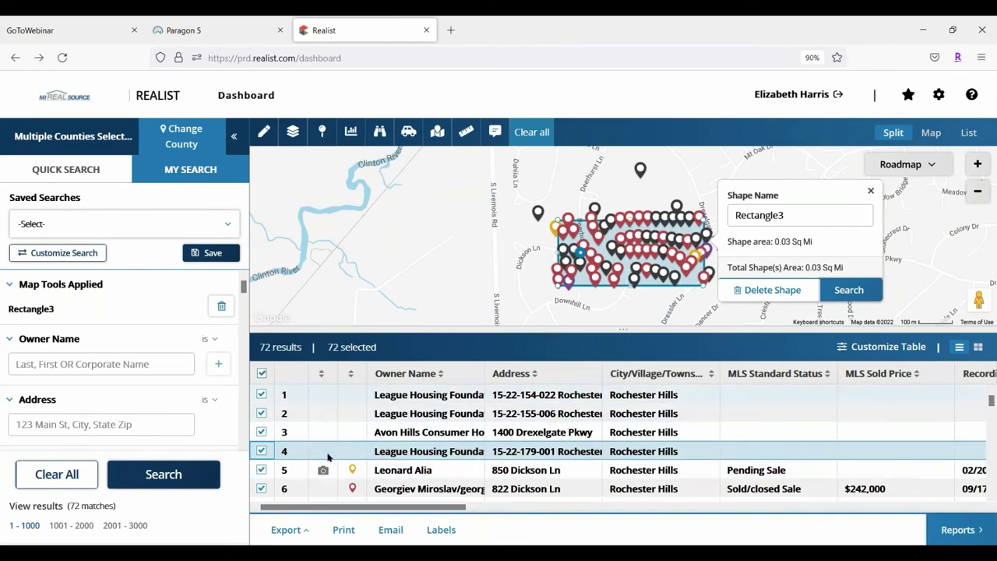
mouse_move(352, 471)
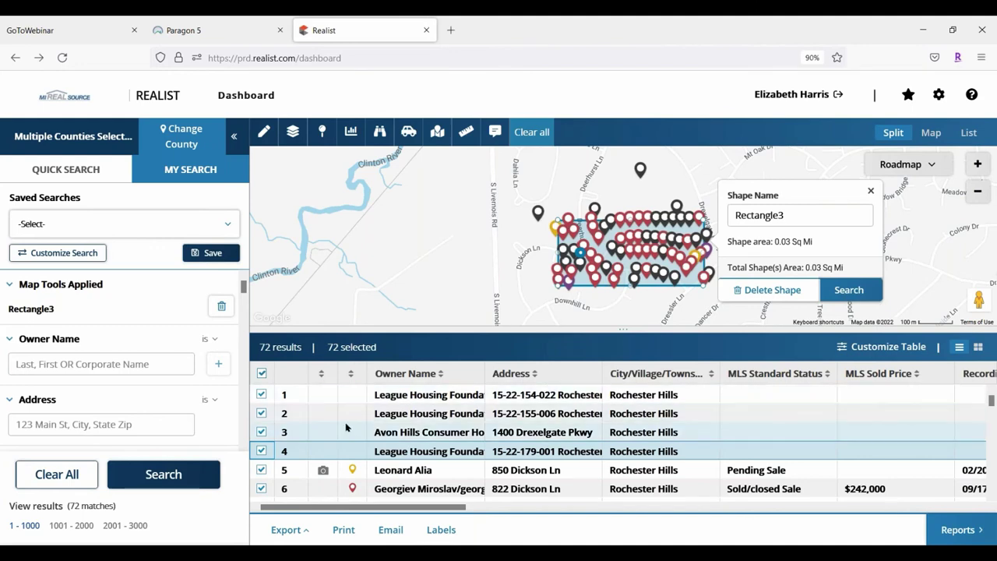
scroll(350, 424, "down", 1)
scroll(351, 419, "down", 1)
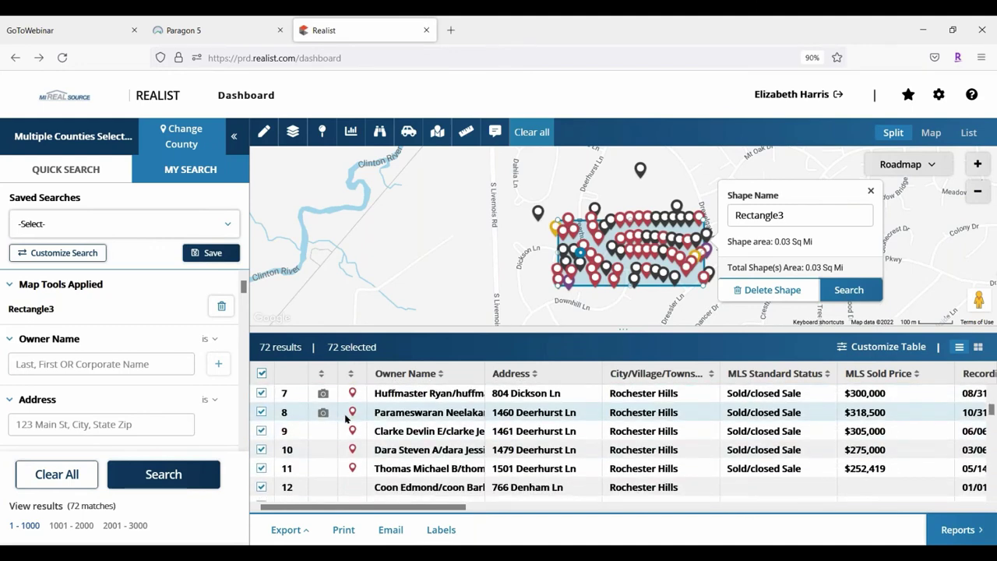
scroll(347, 401, "down", 2)
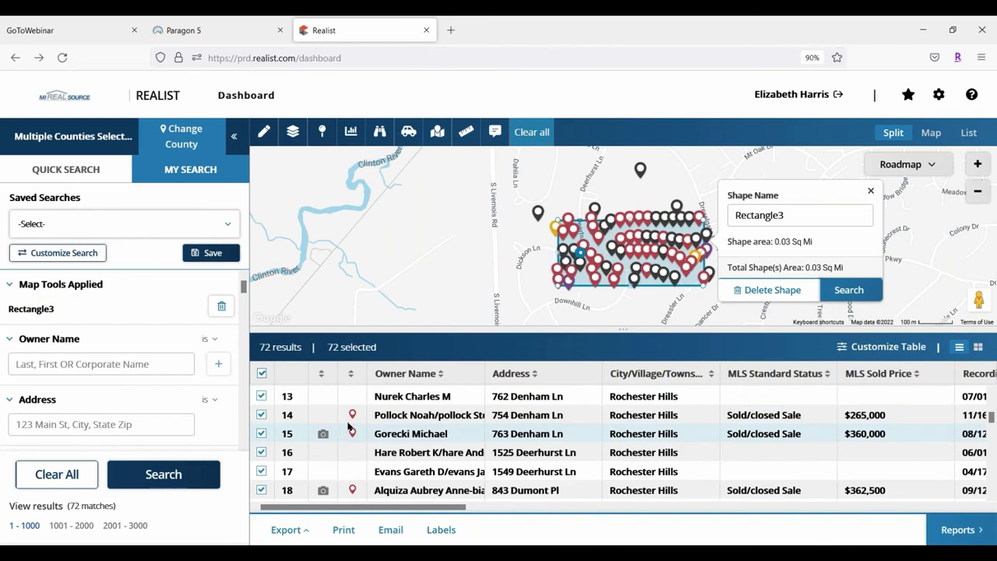
left_click_drag(438, 508, 493, 508)
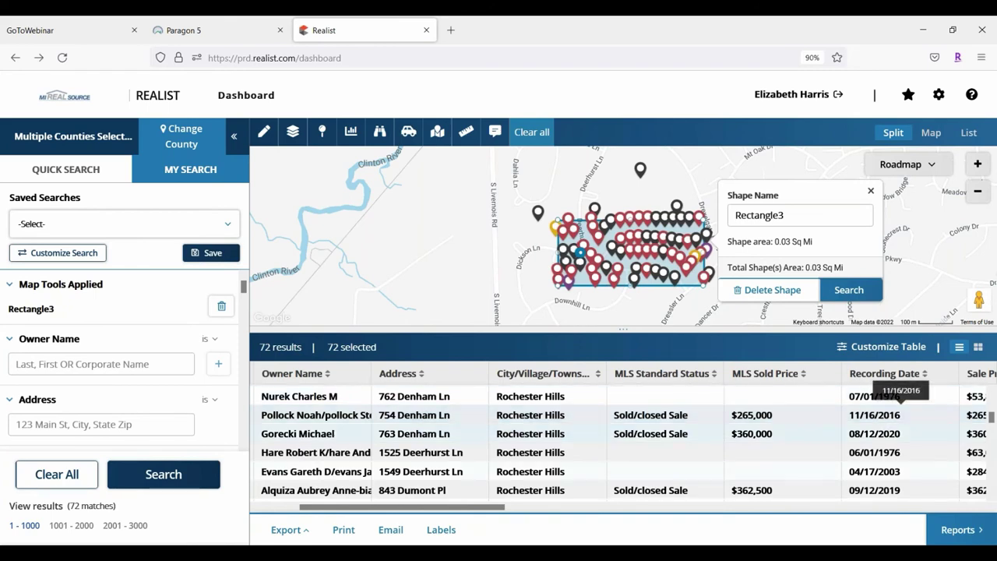
left_click_drag(330, 508, 285, 527)
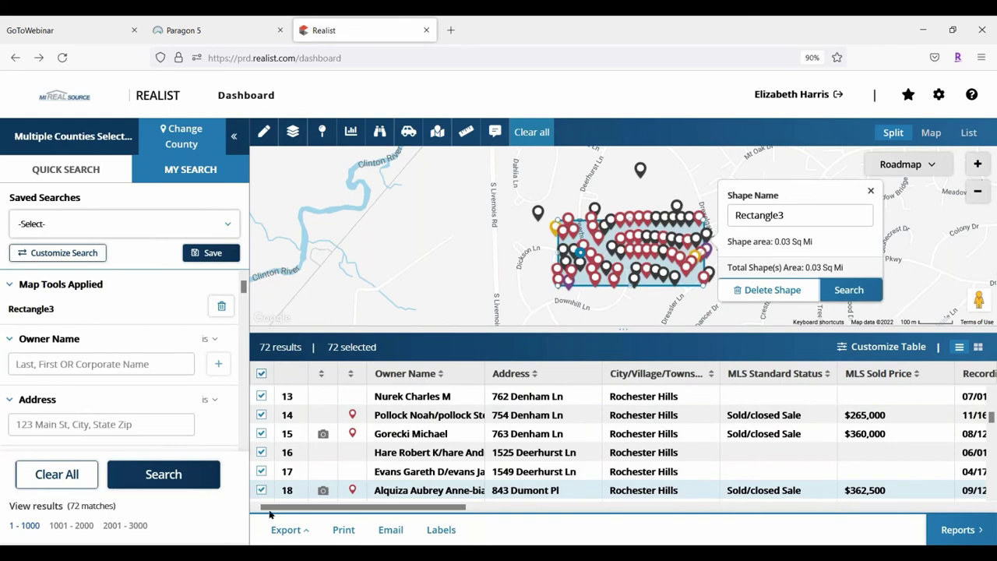
Check the Export choices, then open the Labels setup for the 72 results with Avery 5160
left_click(307, 533)
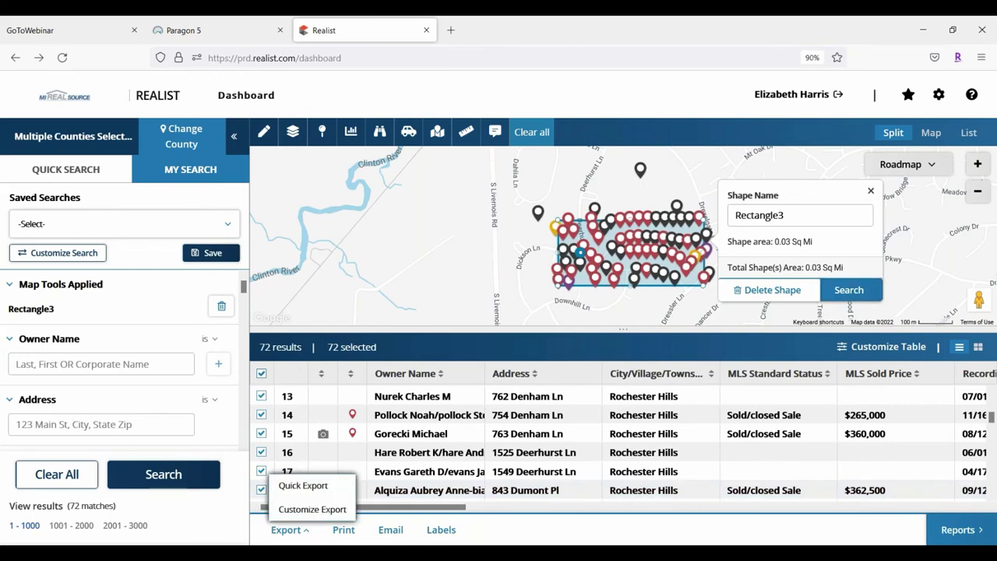
left_click(308, 531)
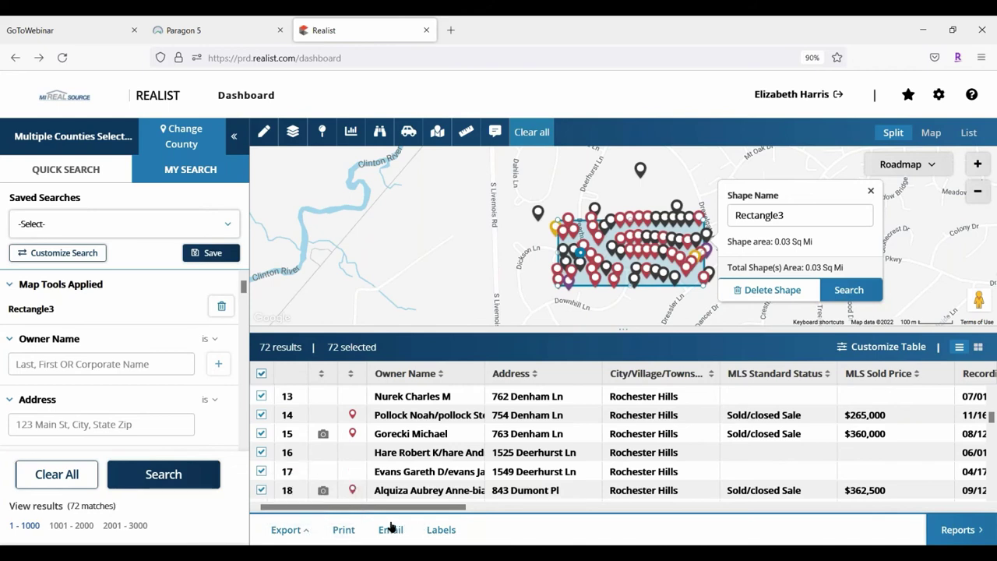
left_click(441, 529)
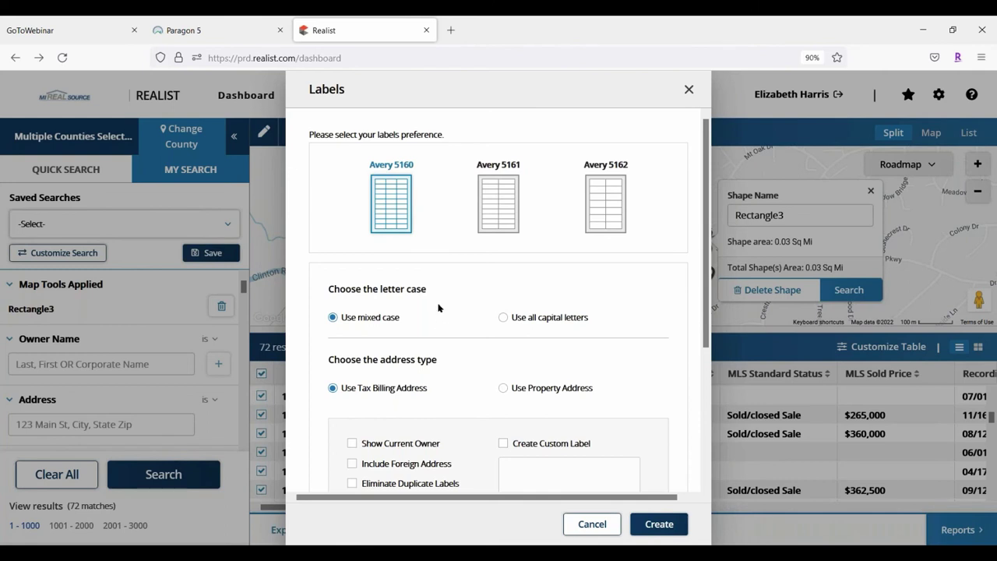
Review the label options, toggle Show Current Owner on and off, and cancel without creating labels
scroll(441, 305, "down", 2)
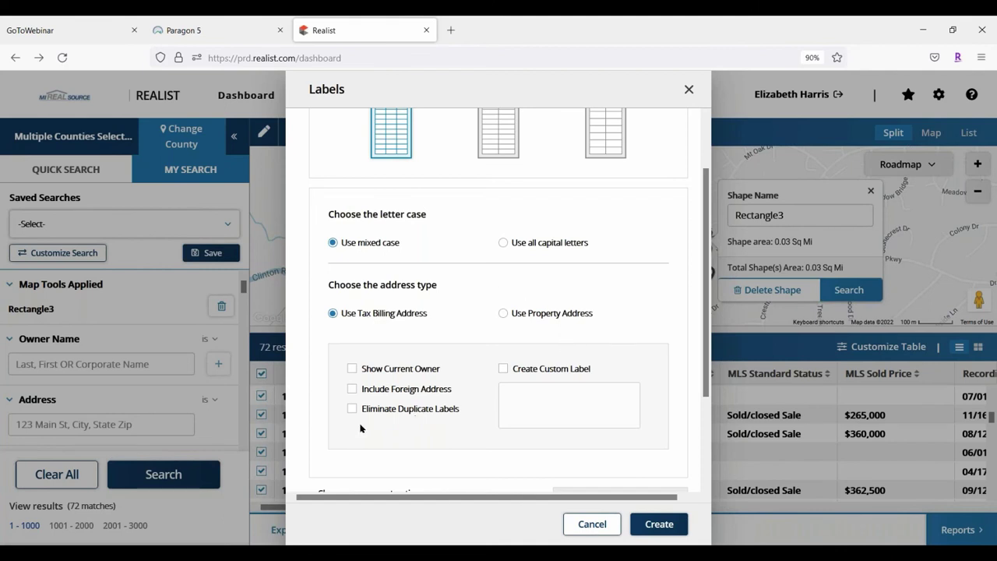
scroll(360, 423, "down", 1)
left_click(351, 294)
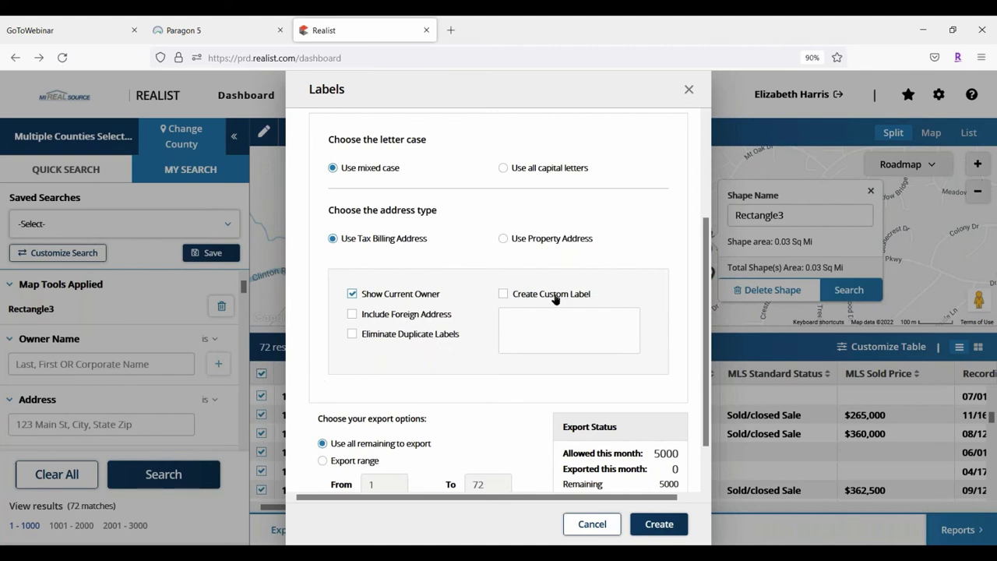
left_click(351, 294)
scroll(516, 304, "down", 1)
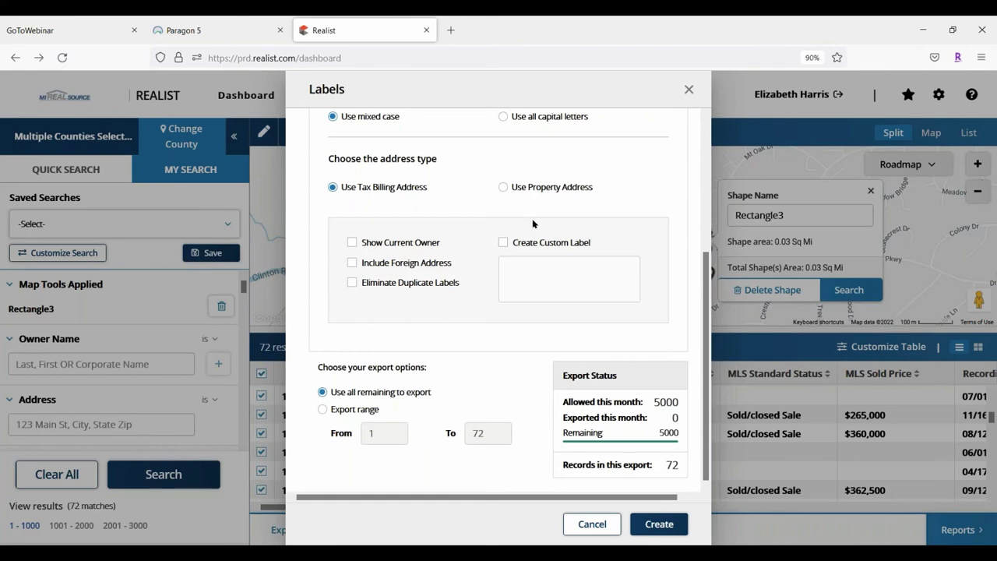
left_click(591, 524)
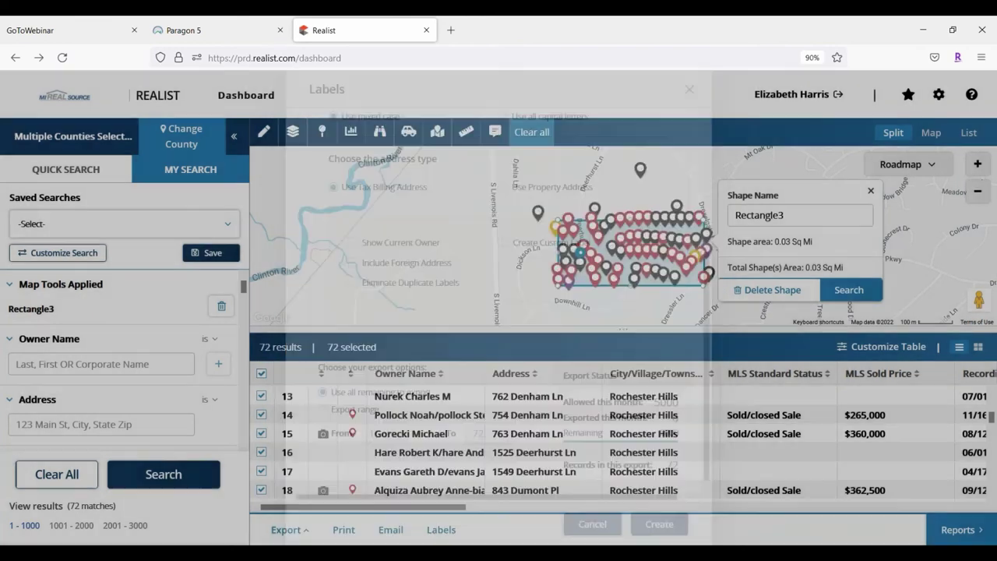
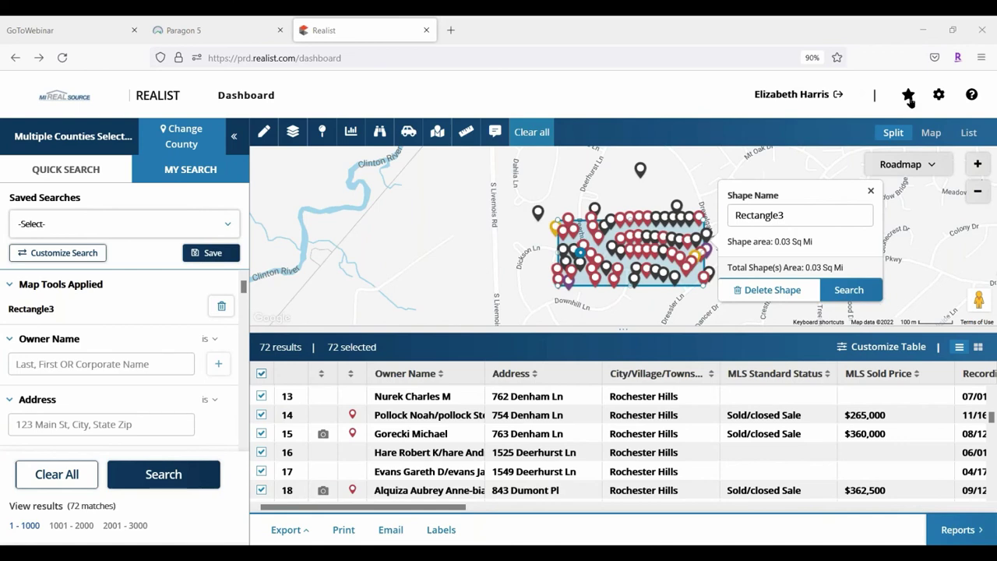
left_click(938, 97)
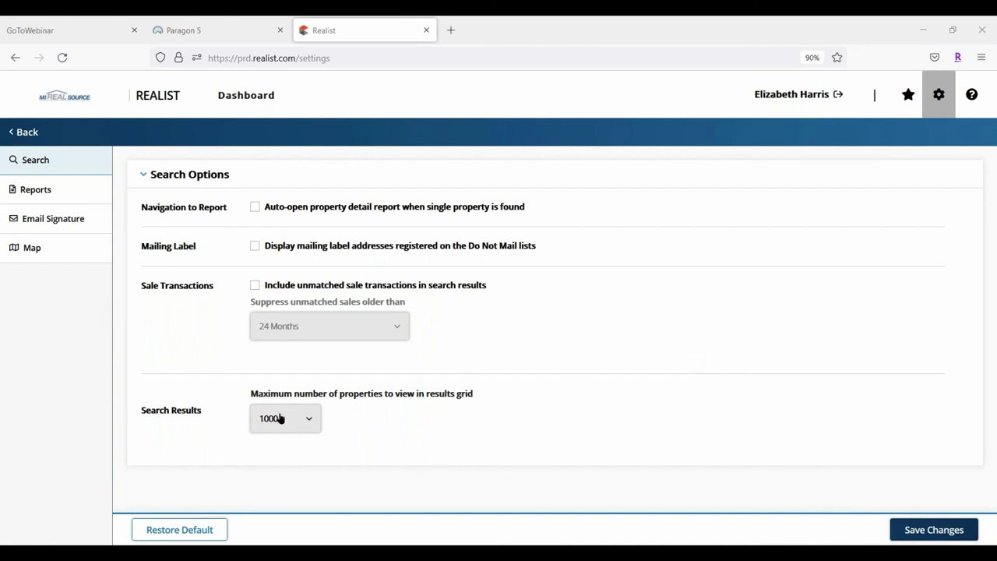
Leave the results grid maximum at 1000 properties and go to the Reports settings
left_click(305, 418)
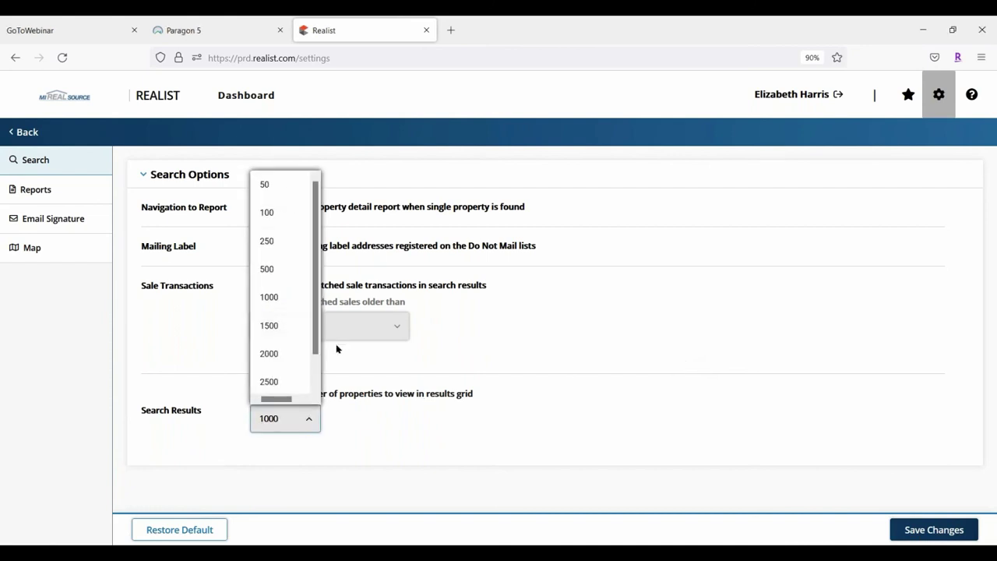
left_click_drag(314, 319, 325, 380)
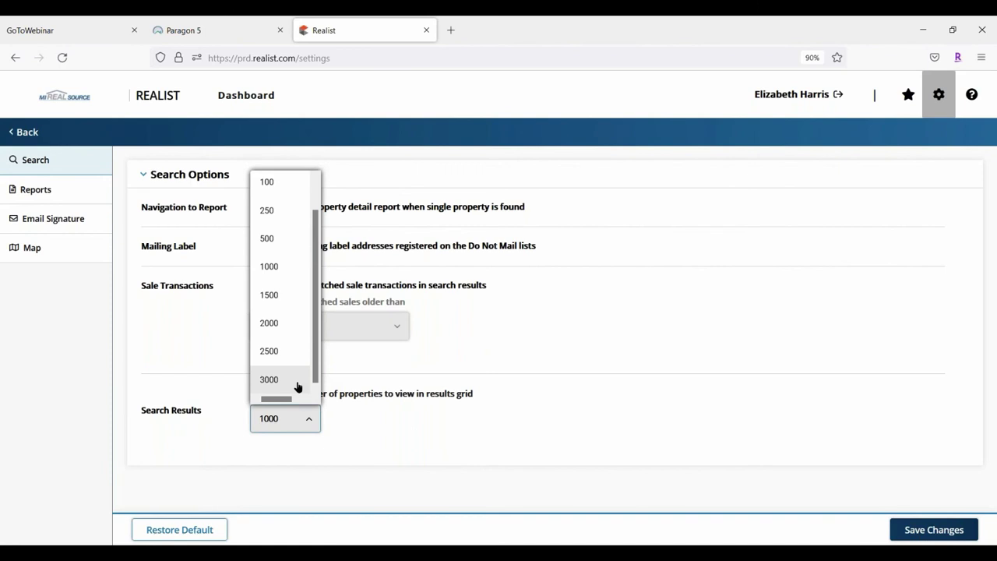
left_click(600, 311)
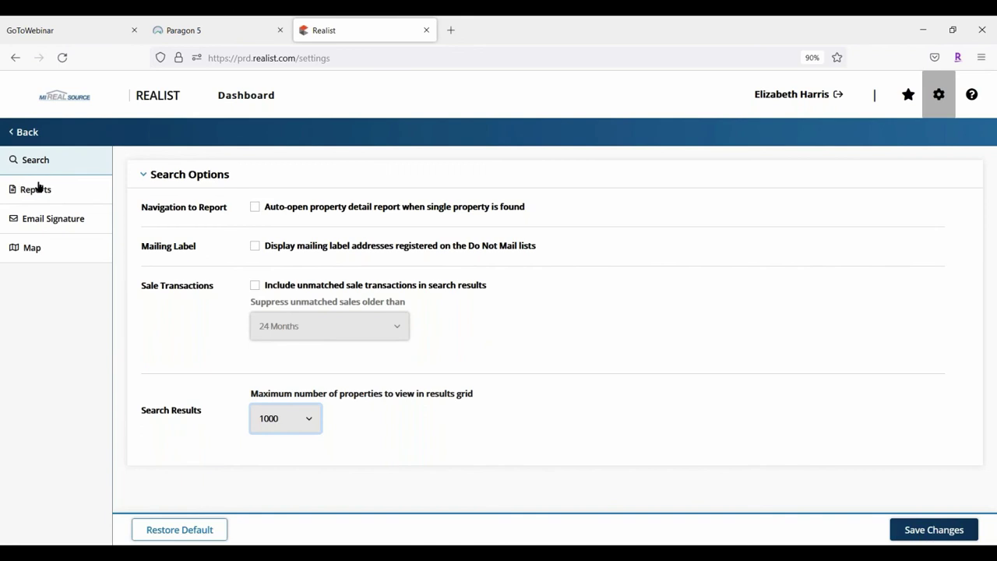
left_click(38, 187)
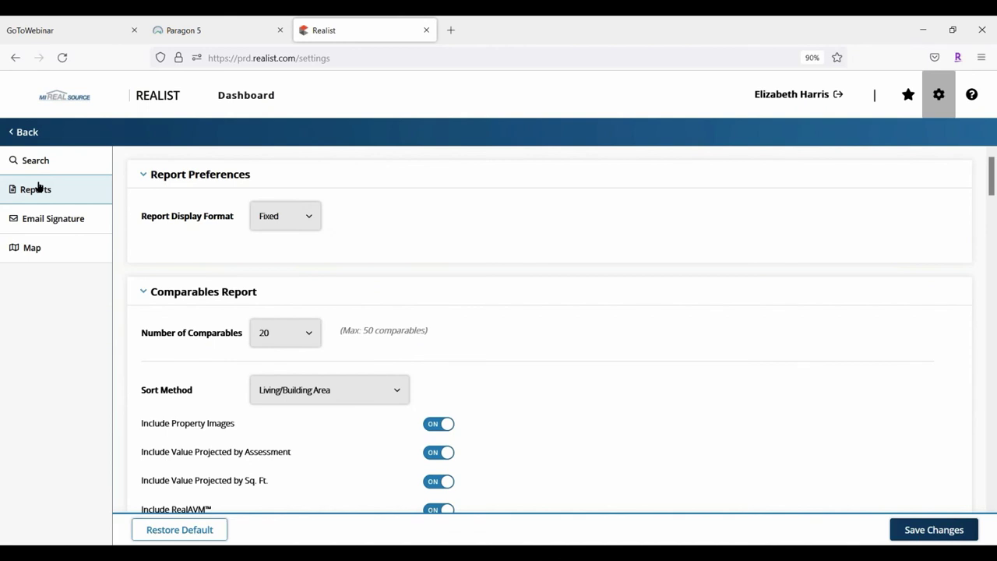
left_click(310, 217)
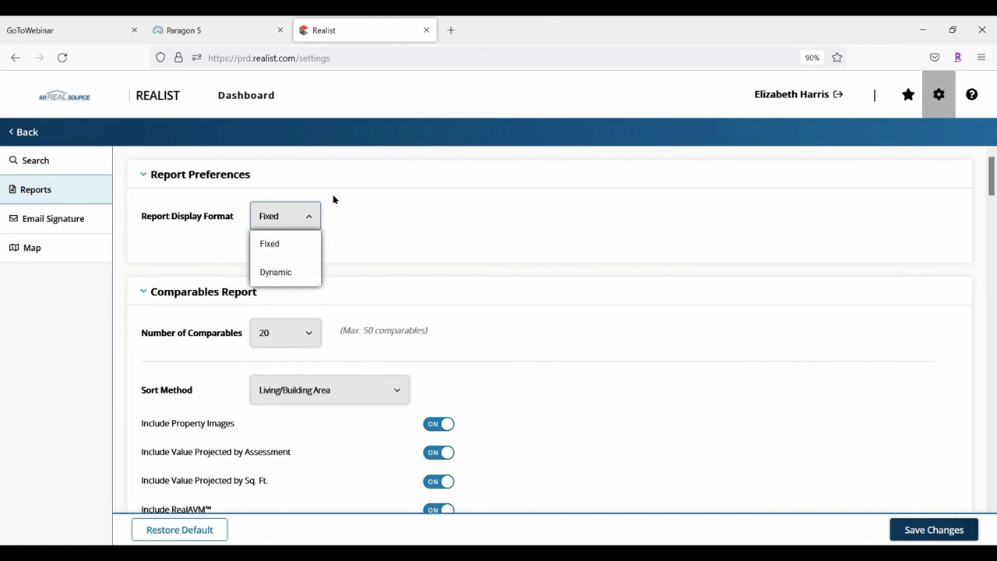
left_click(408, 216)
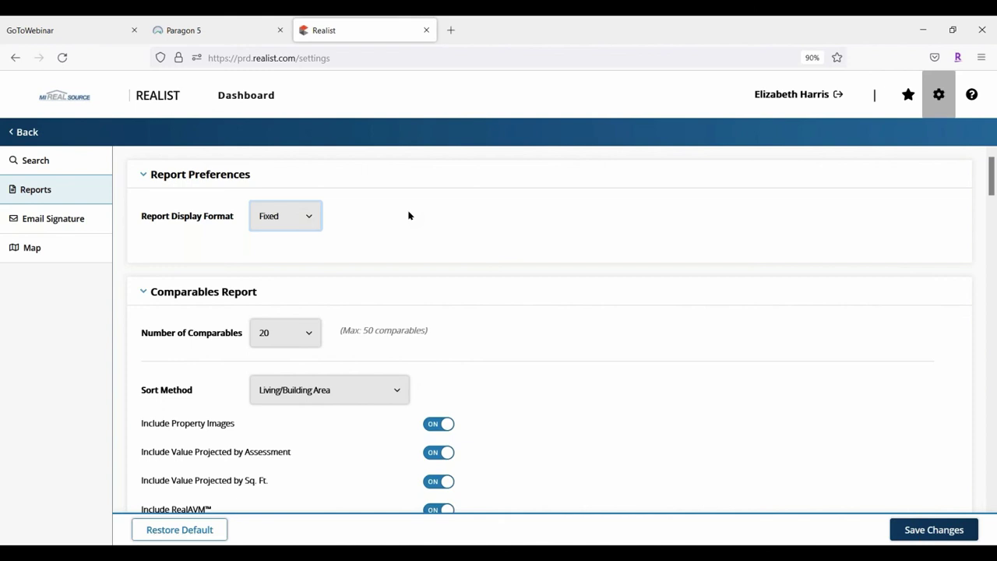
left_click(312, 217)
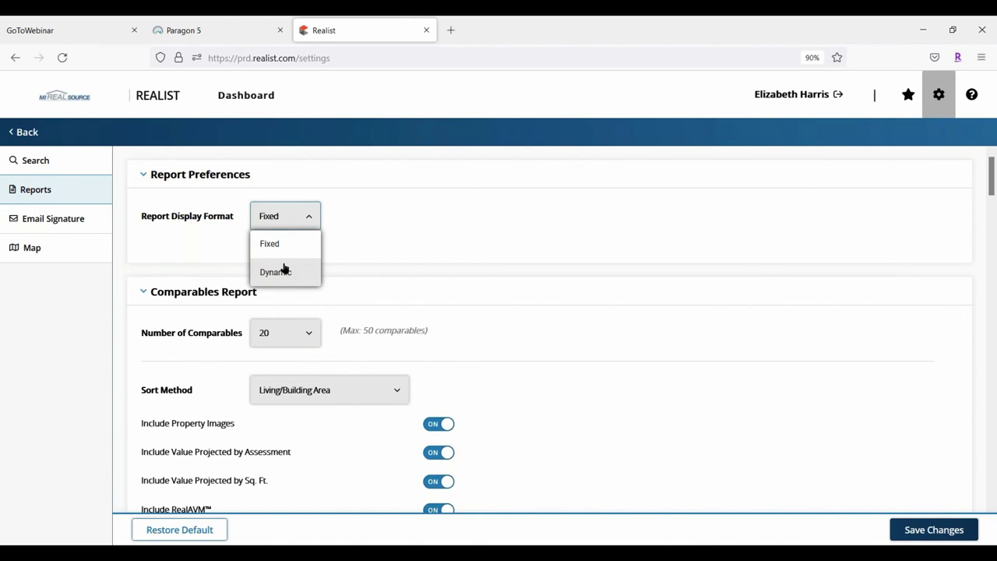
left_click(360, 218)
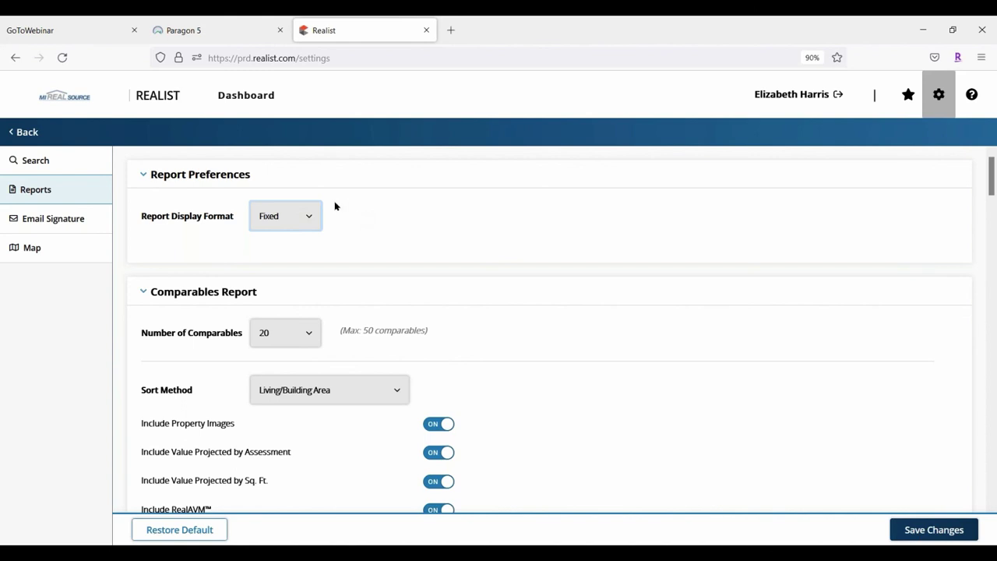
left_click(315, 343)
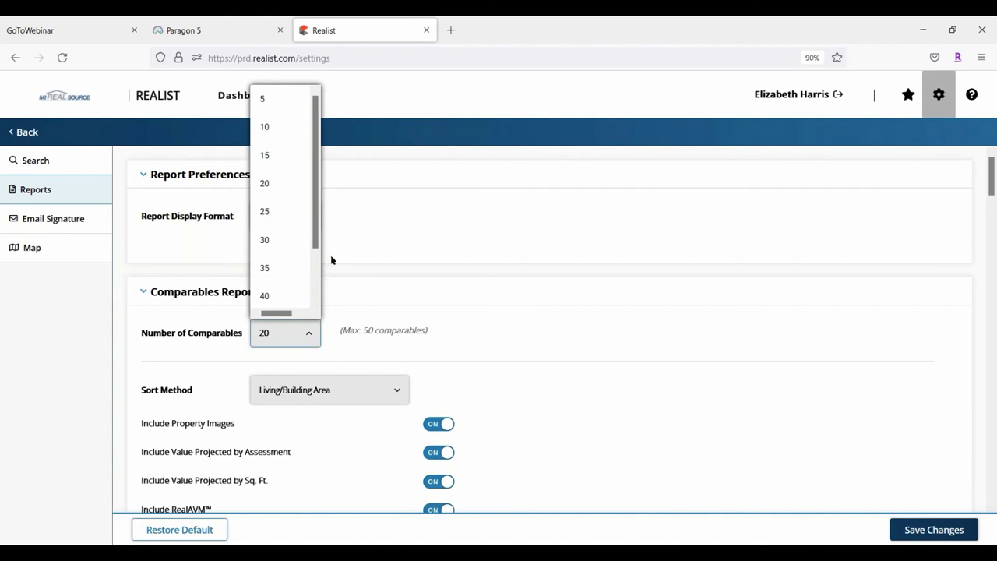
left_click_drag(322, 226, 331, 340)
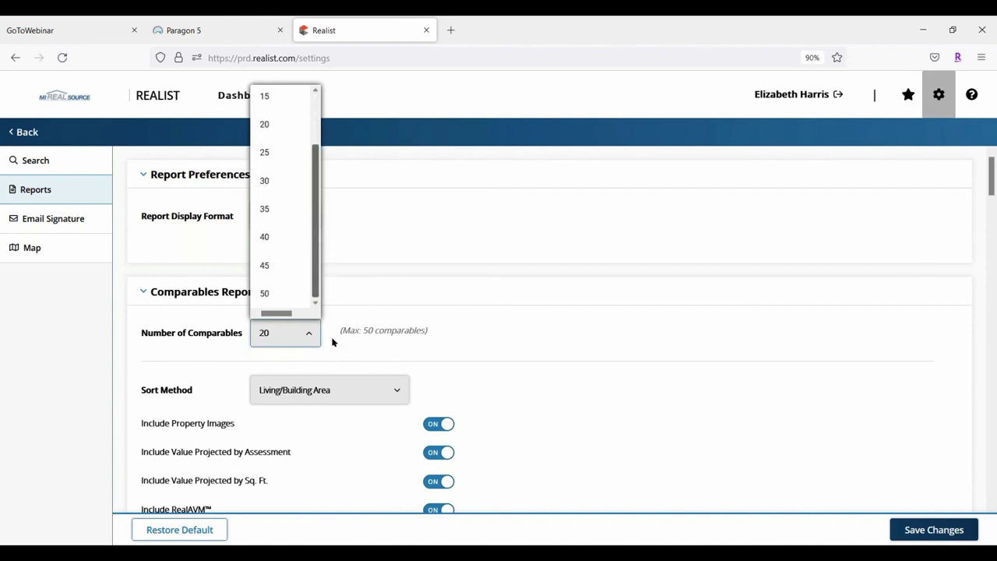
left_click(382, 257)
scroll(584, 340, "down", 2)
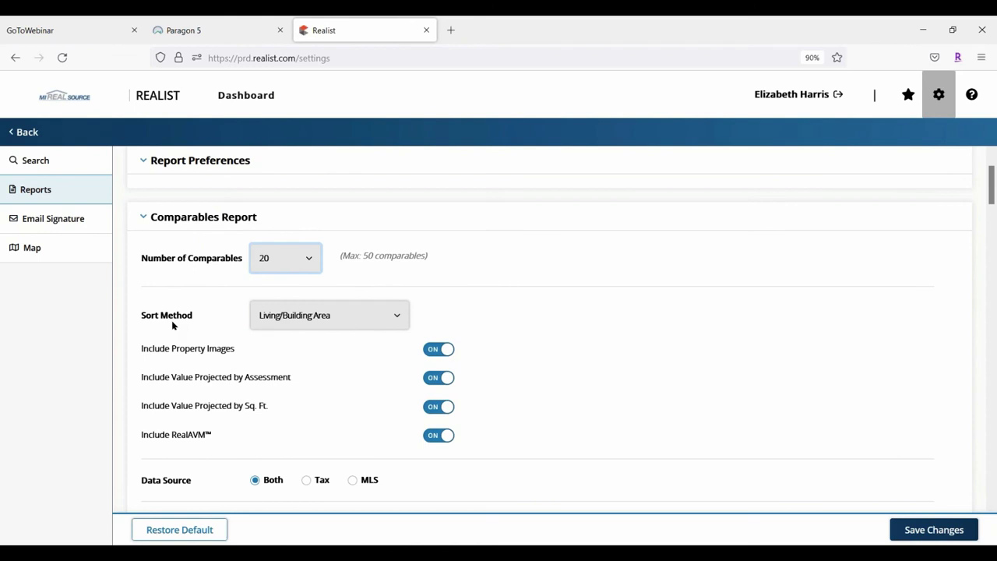
Set the comparables Sort Method to Sales/Recording Date (Most Recent)
left_click(394, 316)
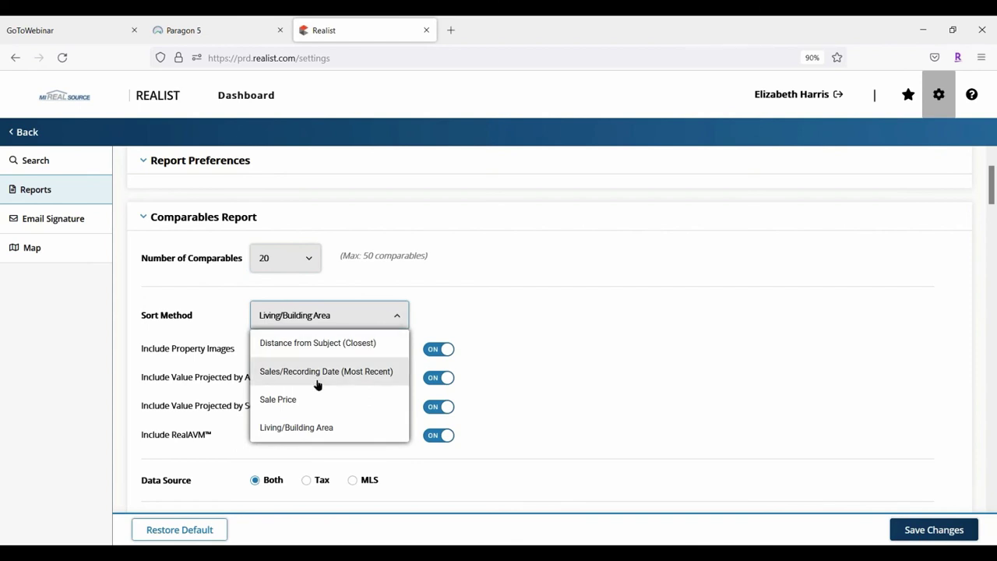
left_click(378, 370)
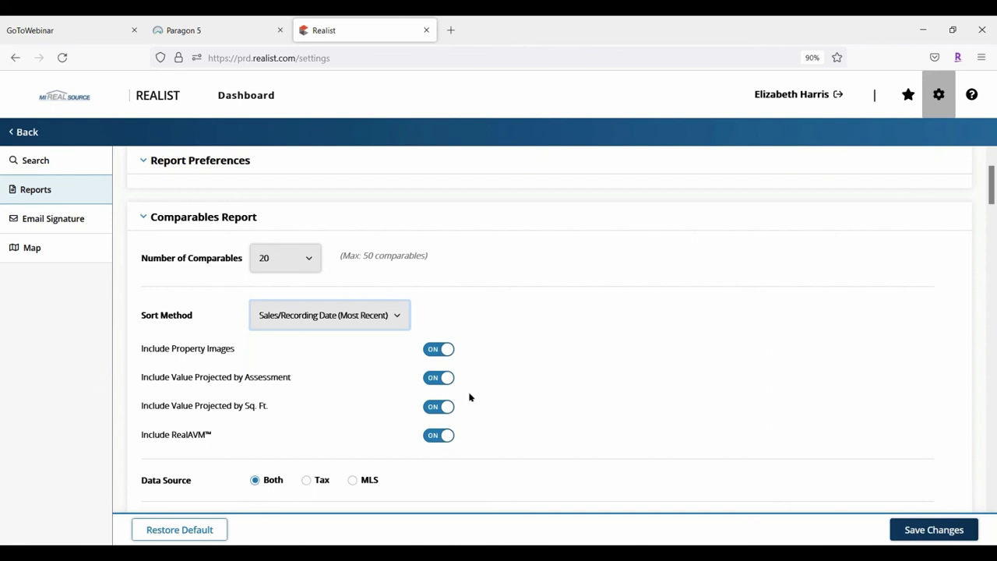
scroll(538, 326, "down", 2)
scroll(554, 322, "down", 2)
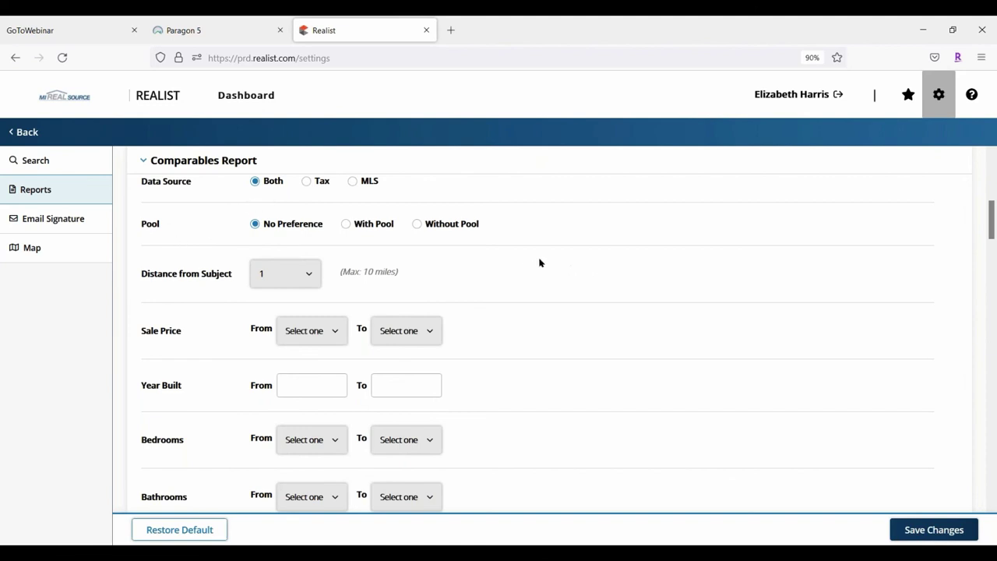
Set the comparables Search Time Period to 12 months back
scroll(161, 296, "down", 1)
scroll(161, 296, "down", 2)
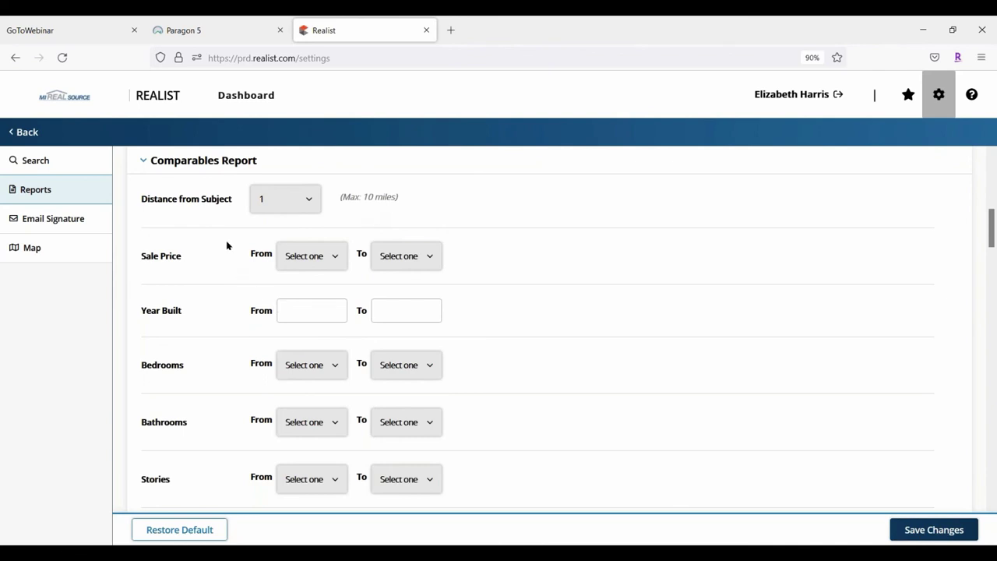
scroll(227, 245, "down", 3)
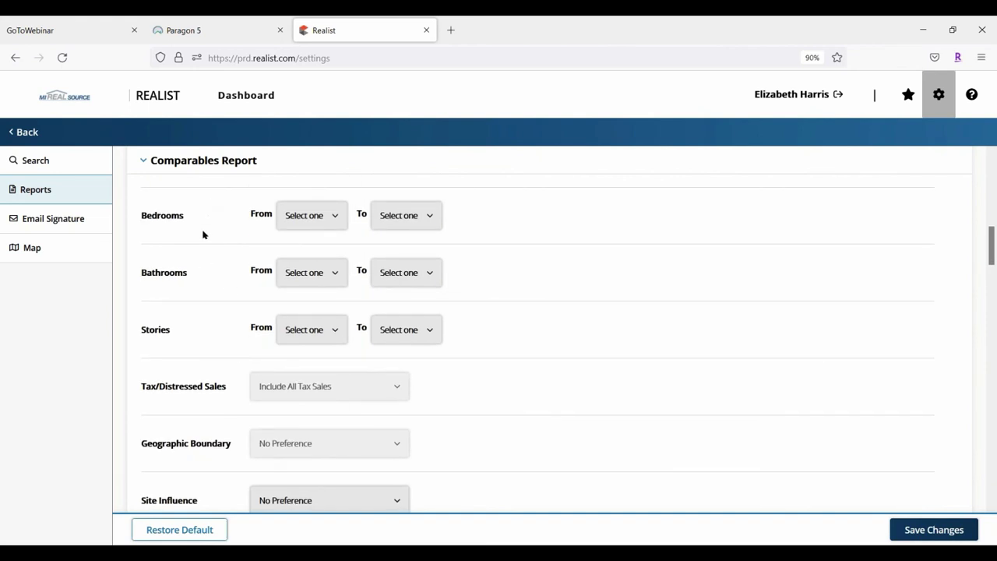
scroll(205, 235, "down", 5)
scroll(224, 237, "up", 3)
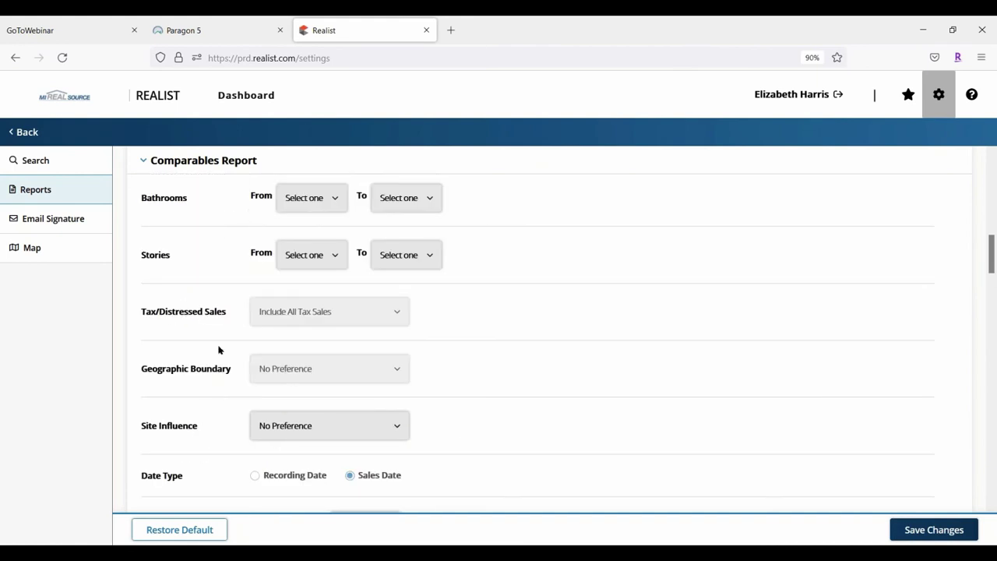
scroll(223, 276, "down", 3)
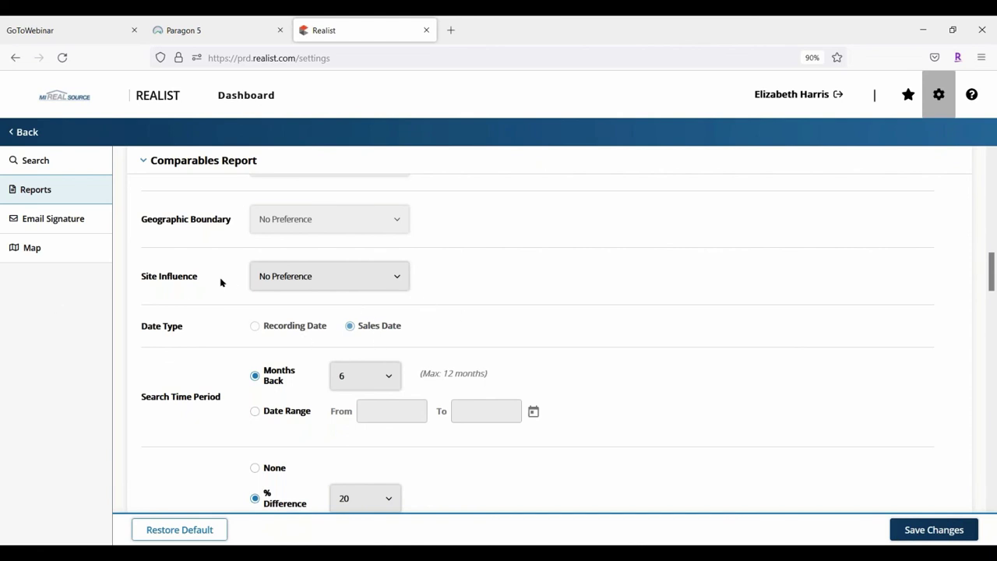
scroll(220, 282, "down", 3)
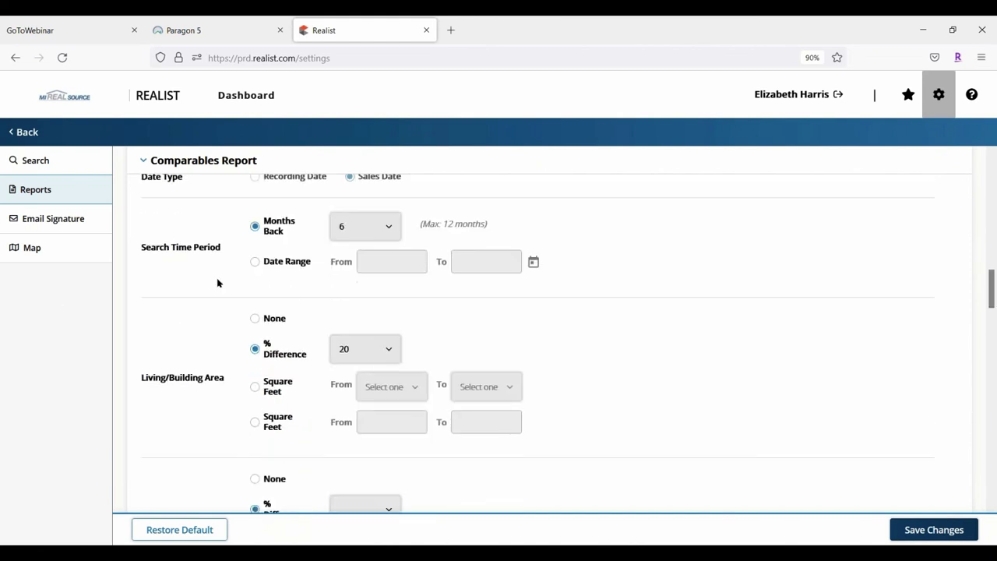
left_click(391, 225)
scroll(374, 345, "down", 1)
scroll(381, 436, "down", 3)
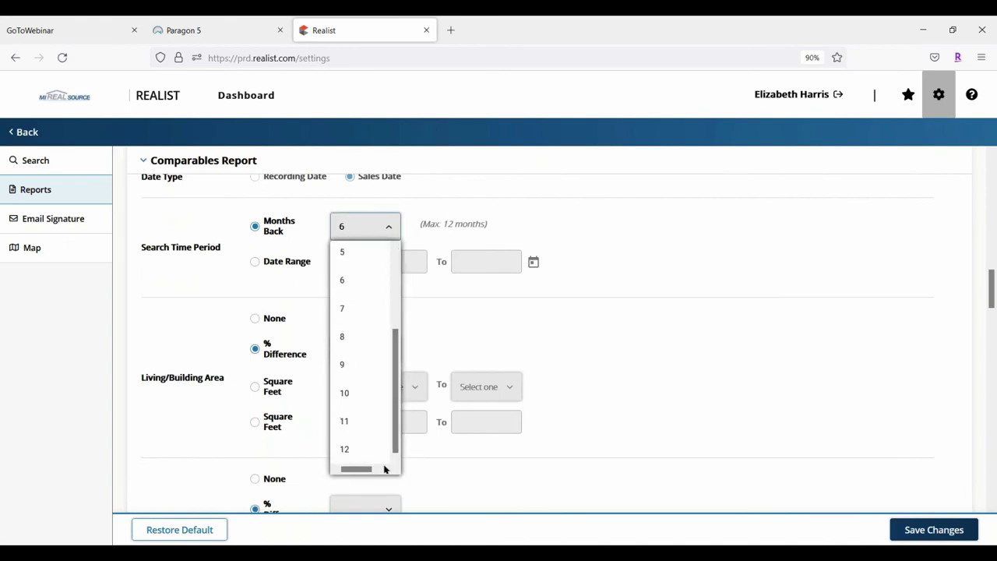
left_click(340, 449)
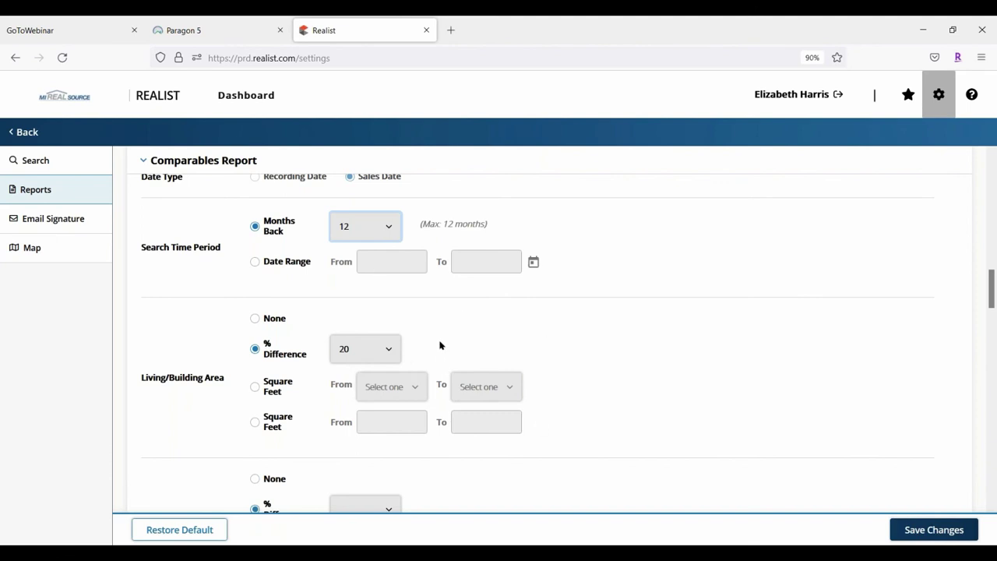
scroll(660, 356, "down", 2)
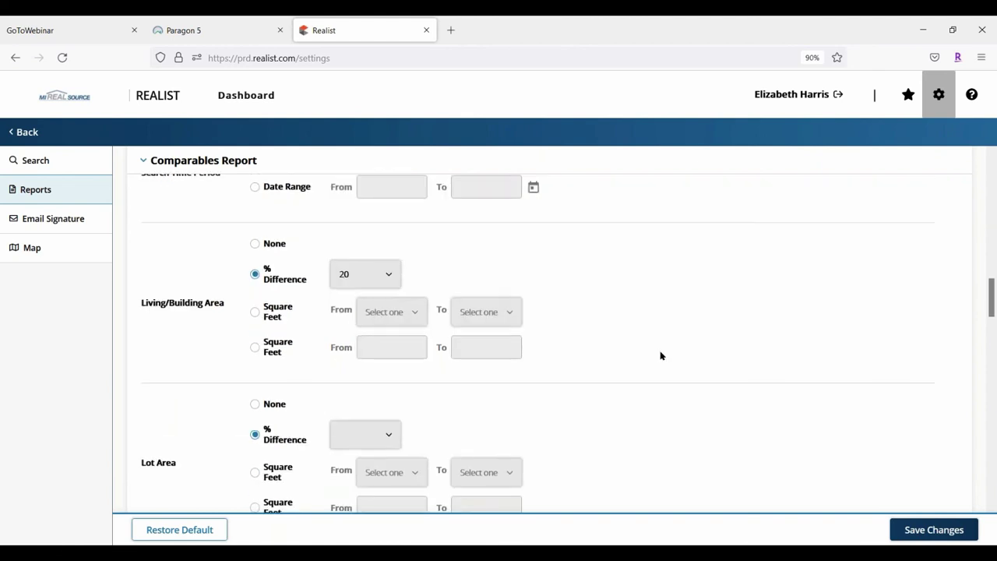
scroll(660, 356, "down", 4)
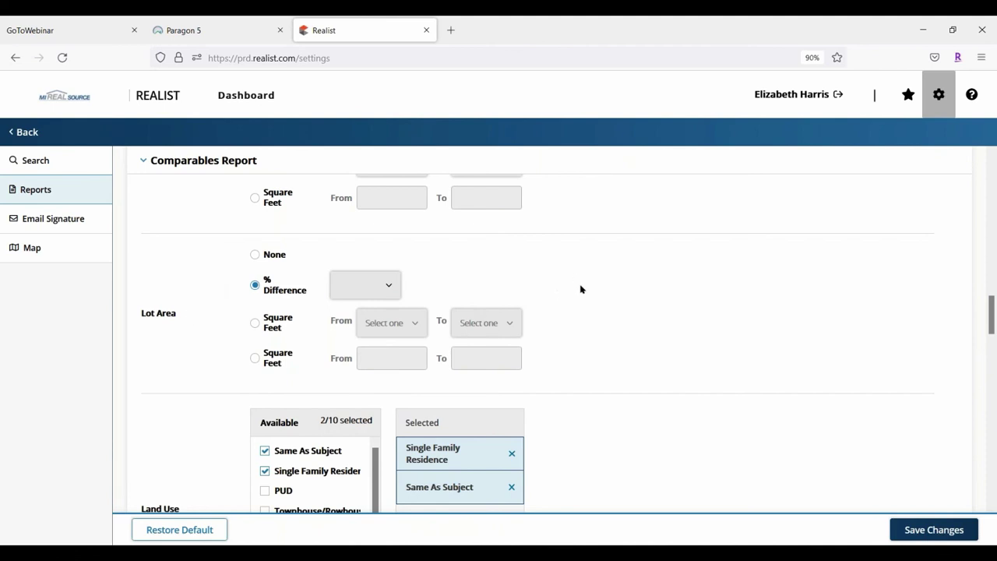
scroll(584, 289, "down", 1)
scroll(650, 363, "down", 2)
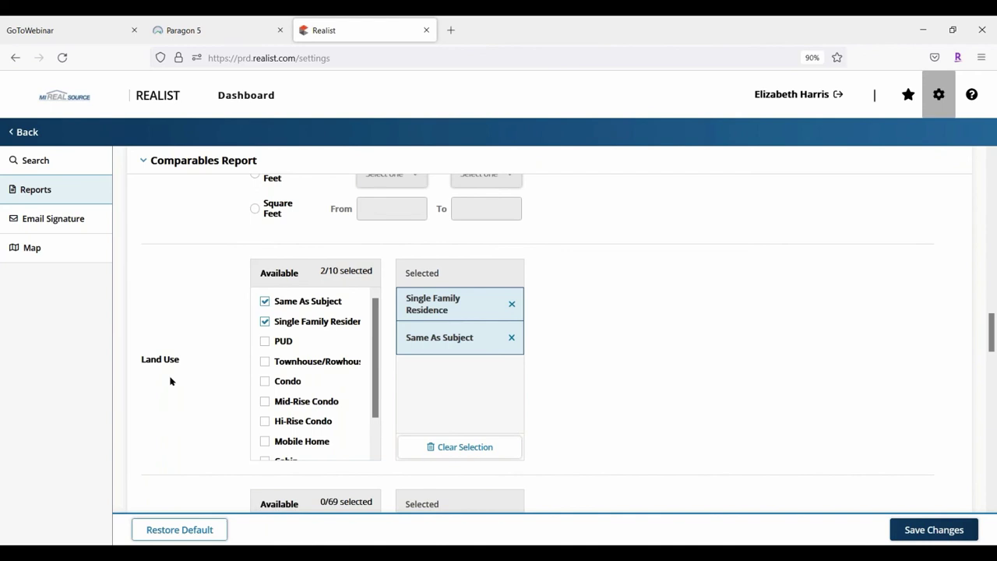
scroll(665, 380, "down", 4)
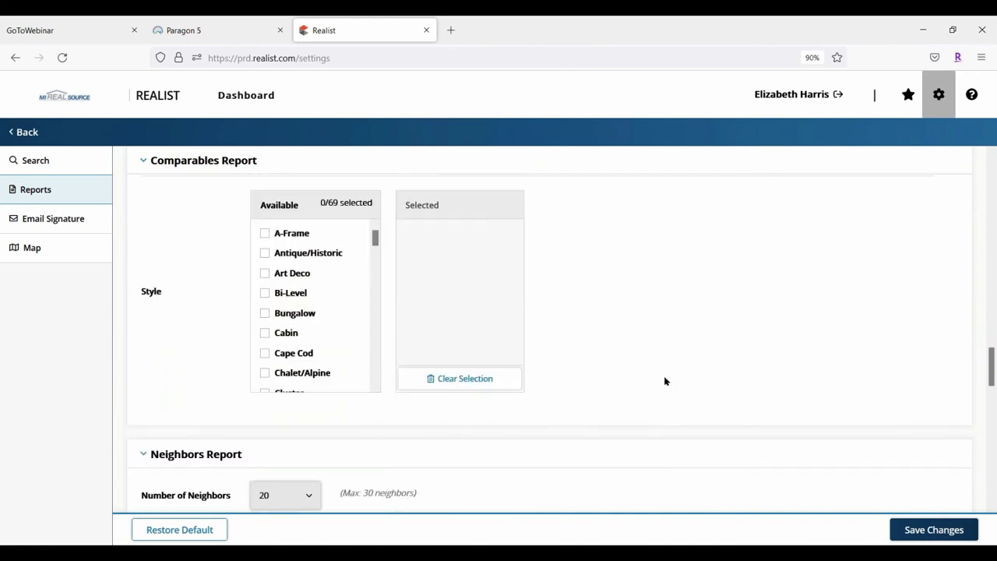
scroll(312, 327, "down", 1)
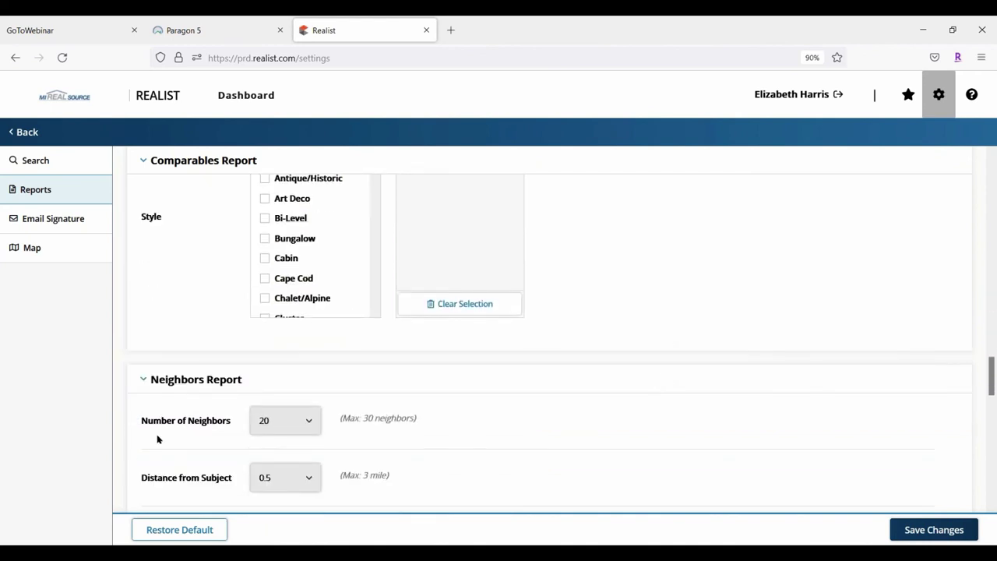
scroll(160, 312, "up", 10)
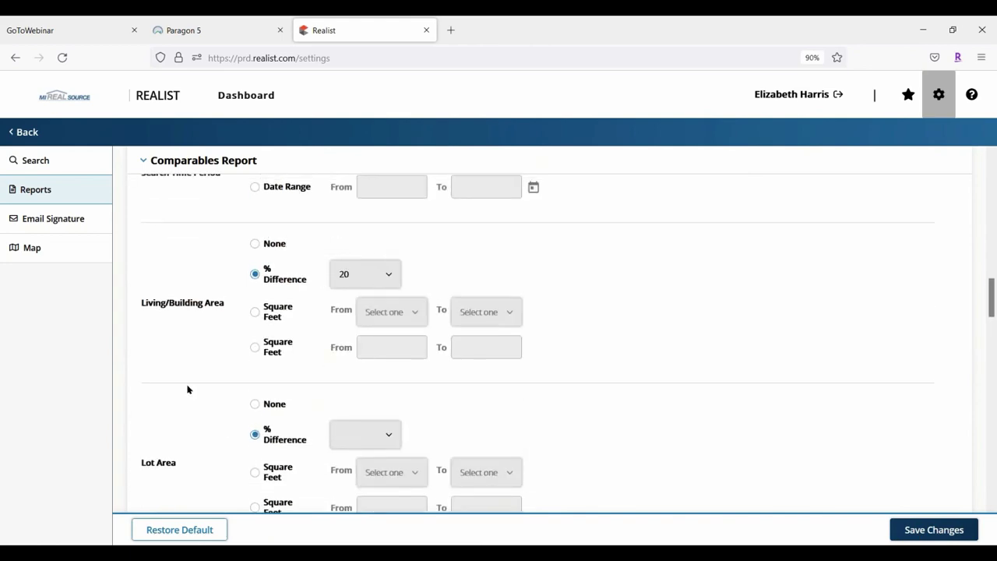
scroll(160, 317, "down", 8)
scroll(166, 327, "up", 15)
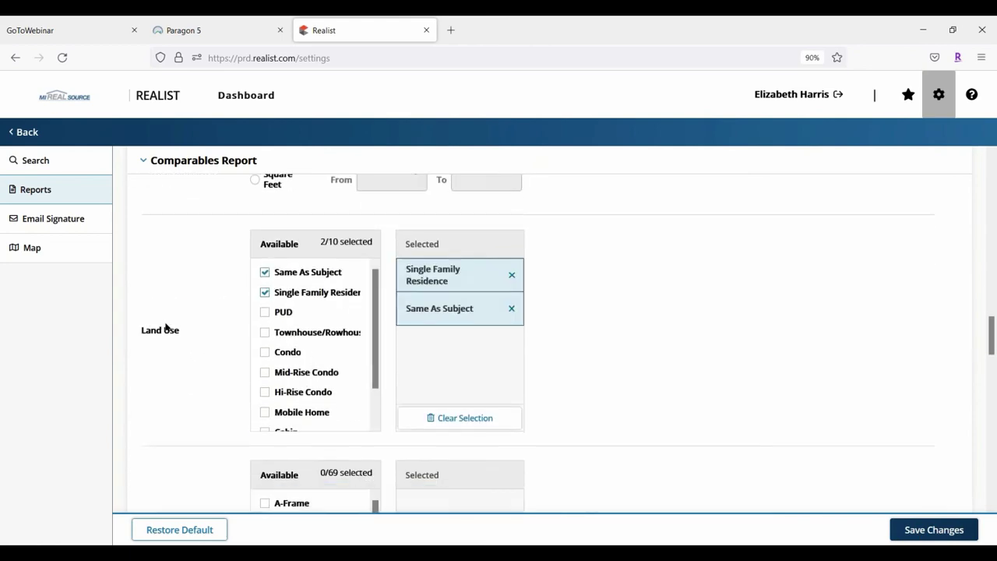
scroll(665, 385, "down", 20)
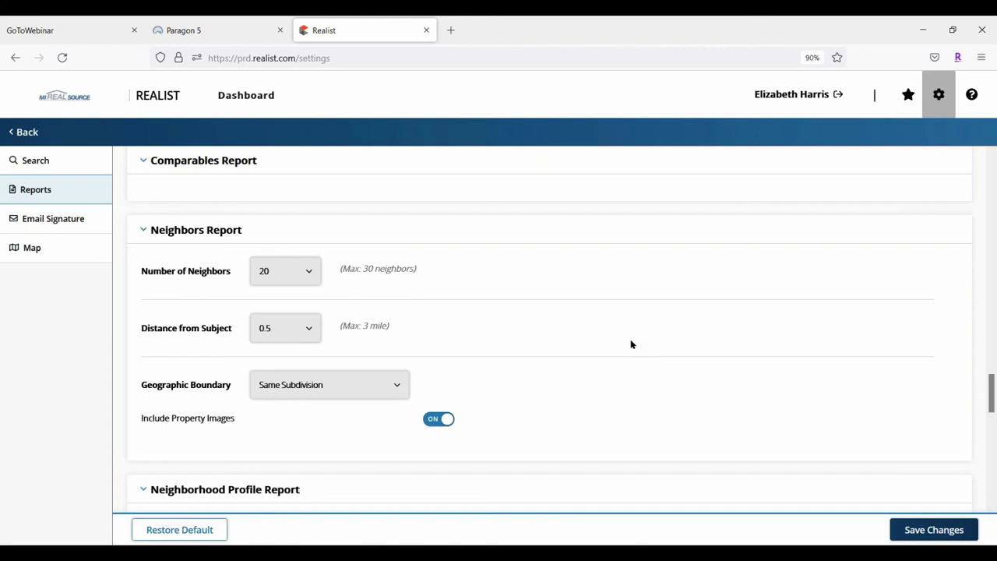
Set the Neighbors Report's Number of Neighbors to 30
left_click(308, 270)
scroll(285, 419, "down", 7)
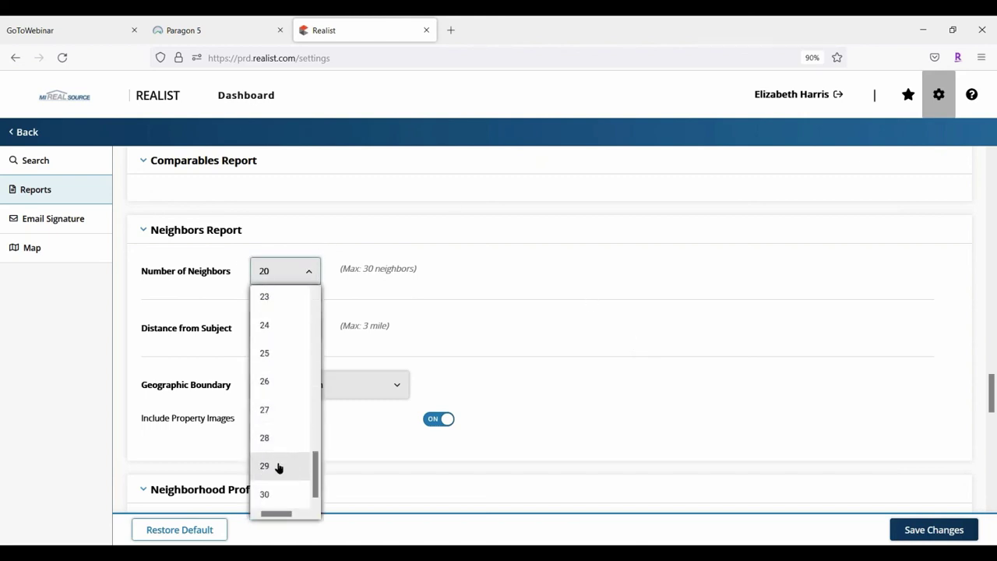
left_click(264, 493)
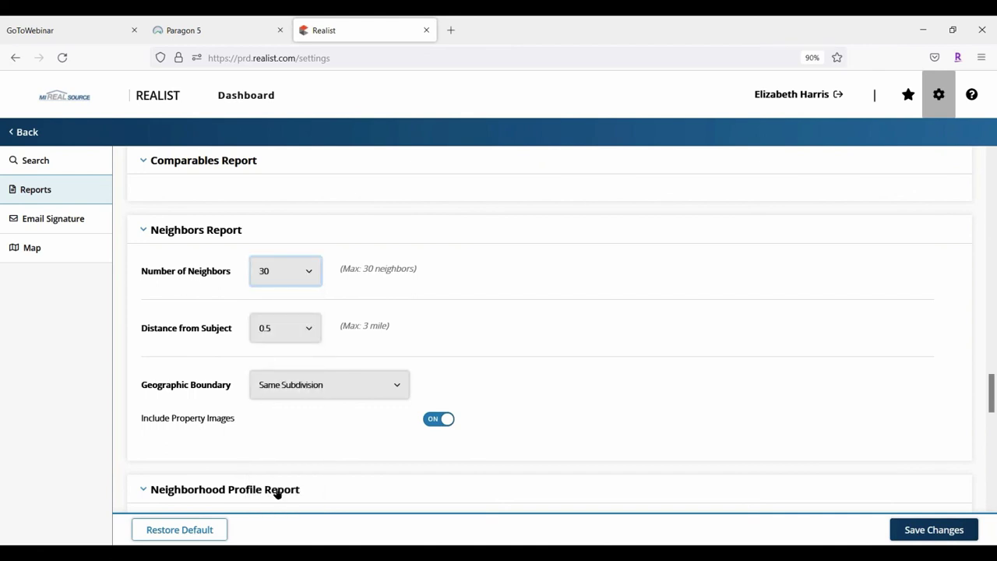
left_click(298, 271)
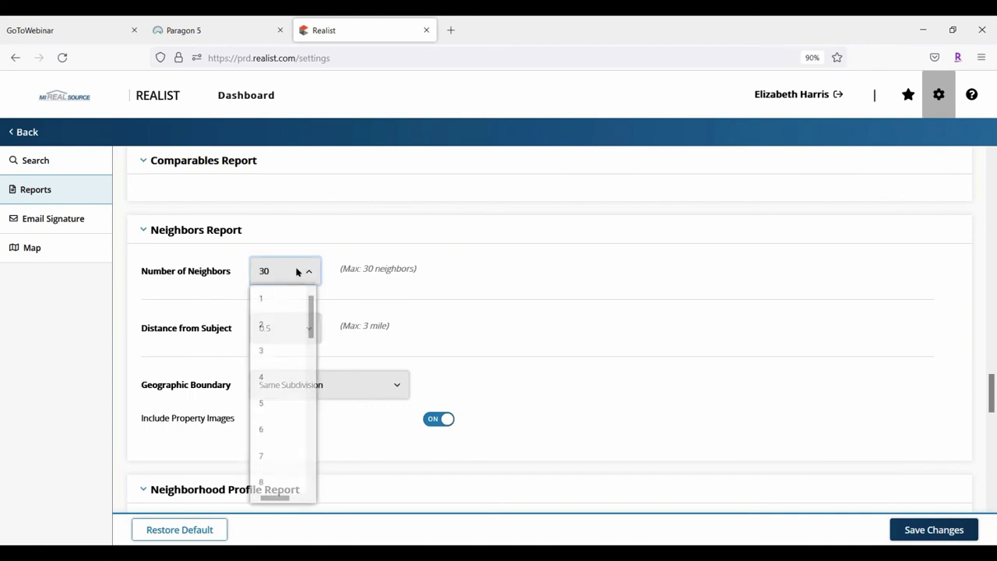
left_click(555, 254)
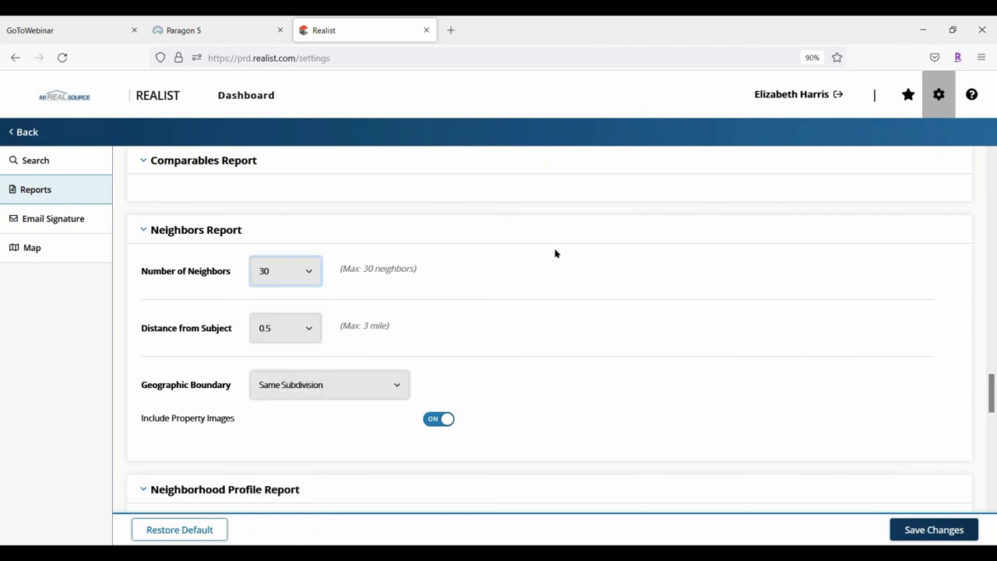
Keep the neighbors distance at 0.5 and the geographic boundary at Same Subdivision
left_click(312, 331)
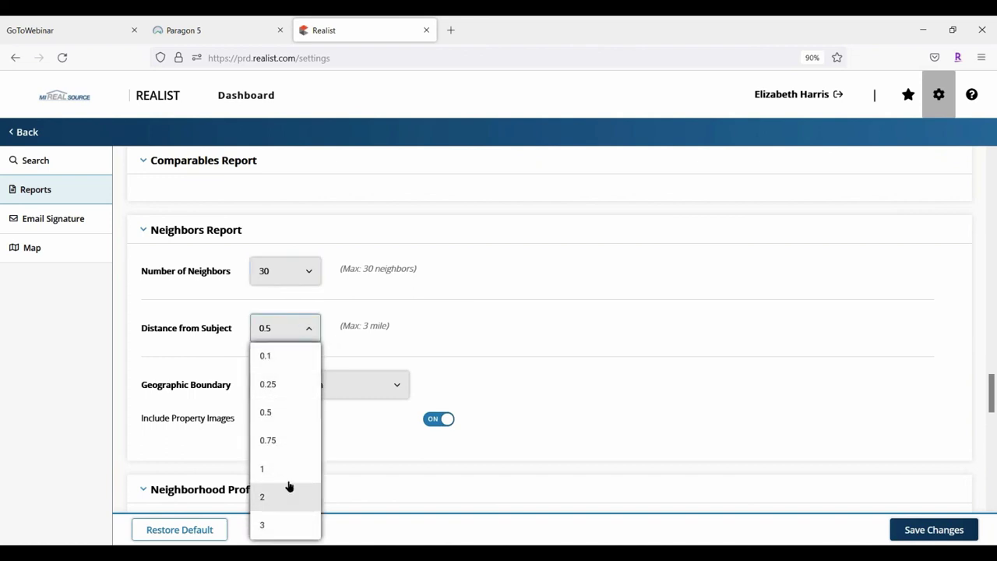
left_click(484, 316)
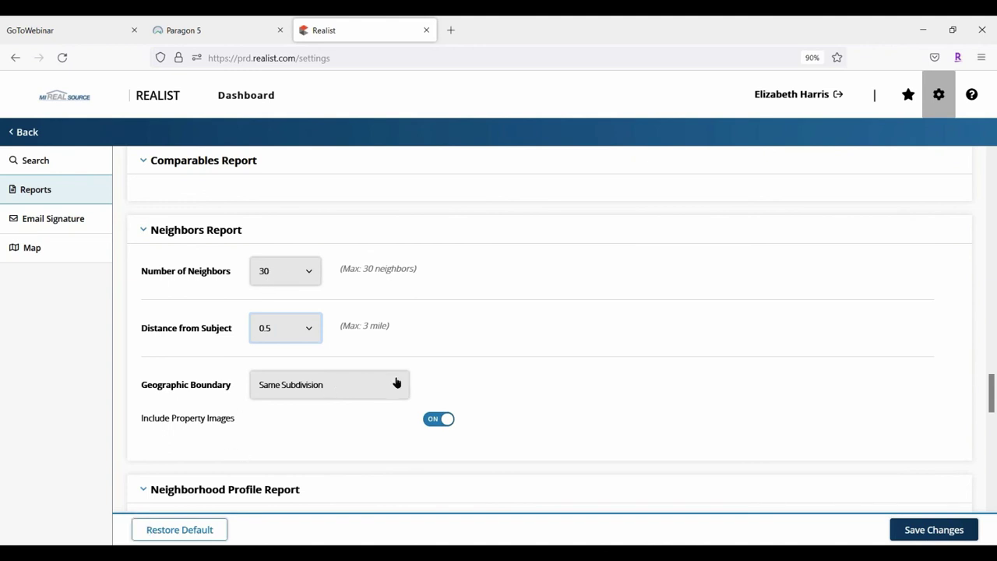
left_click(396, 384)
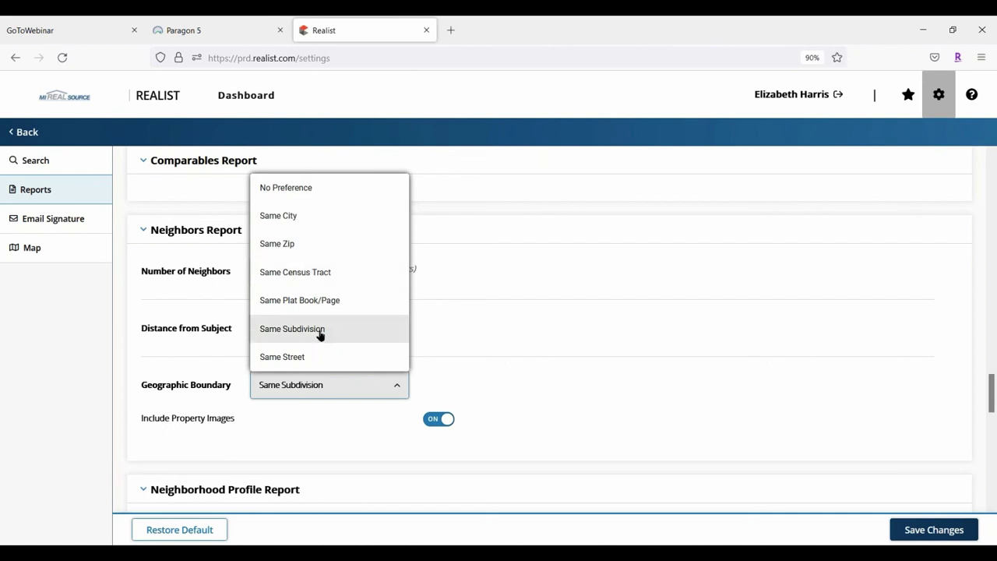
left_click(546, 360)
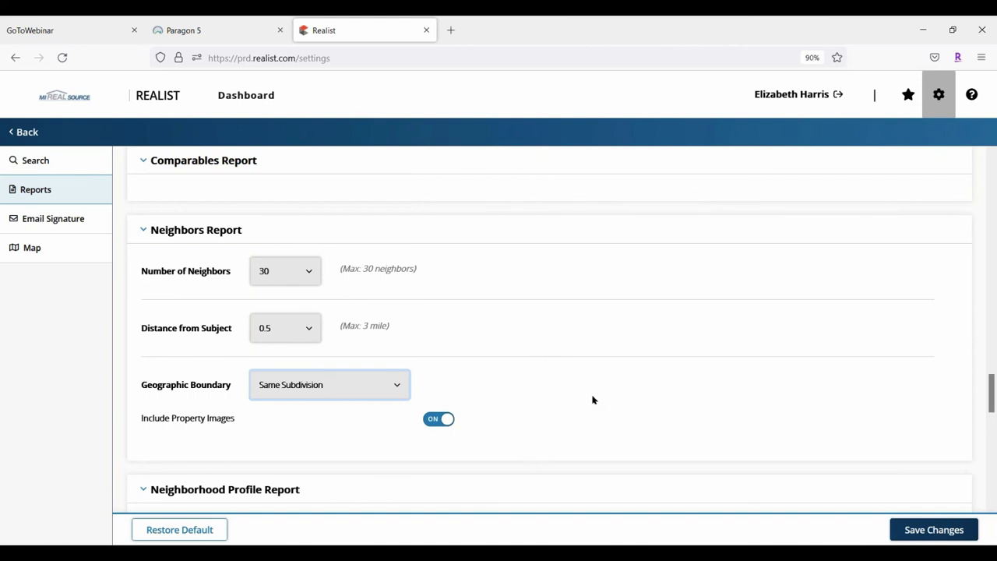
scroll(584, 381, "down", 5)
Set the Neighborhood Profile's school Distance from Subject to 5
scroll(658, 329, "down", 1)
scroll(644, 311, "up", 1)
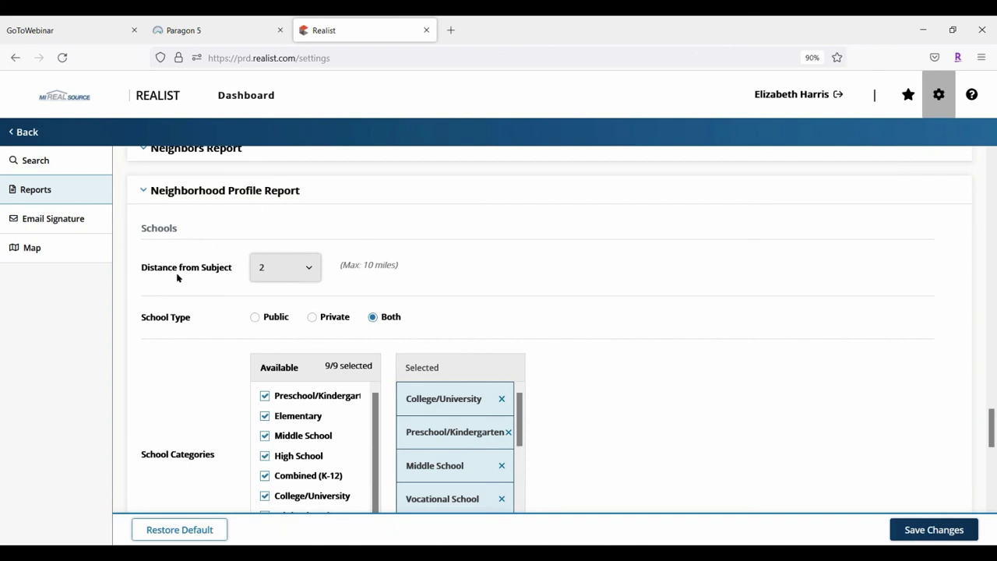
left_click(311, 272)
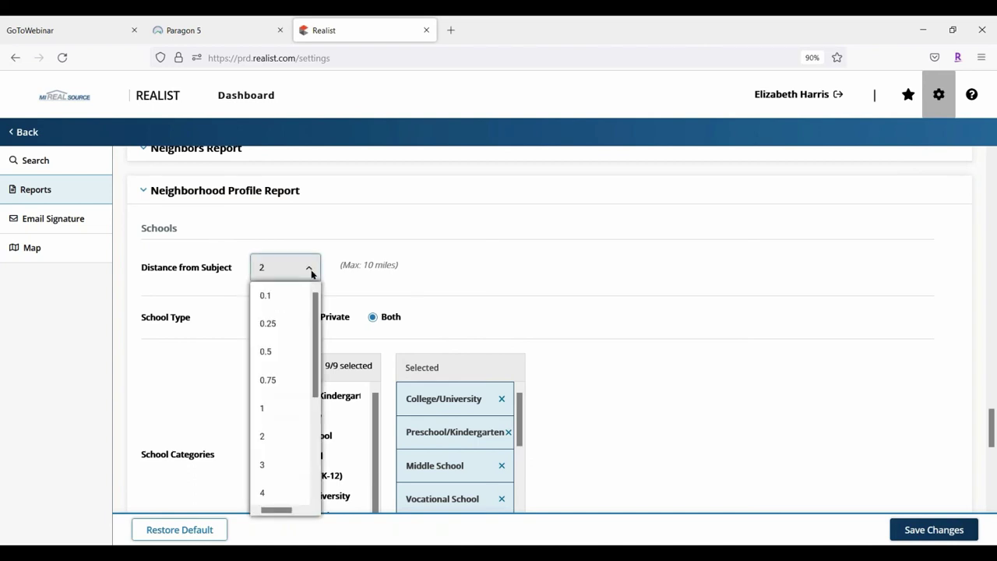
left_click_drag(315, 313, 316, 362)
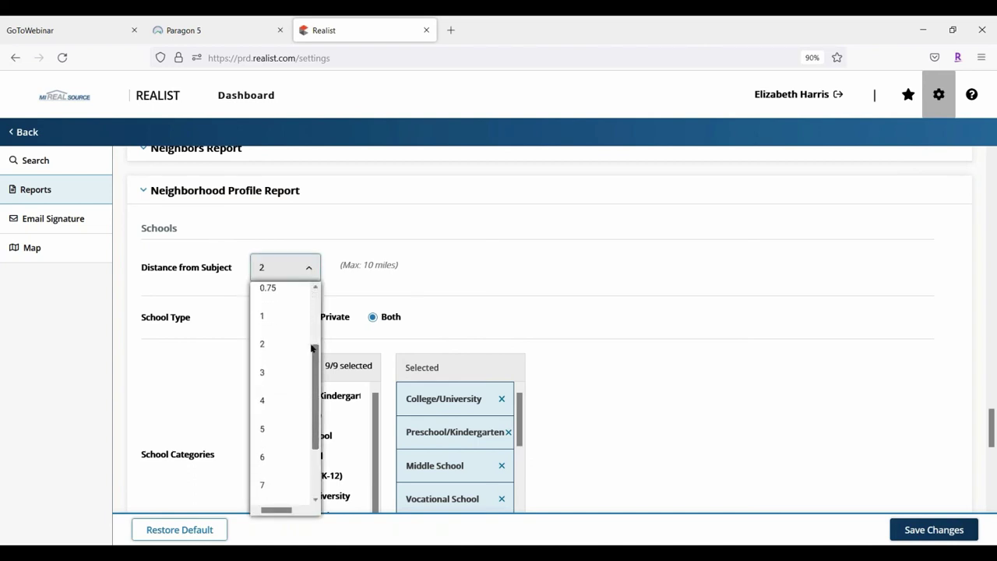
left_click(267, 429)
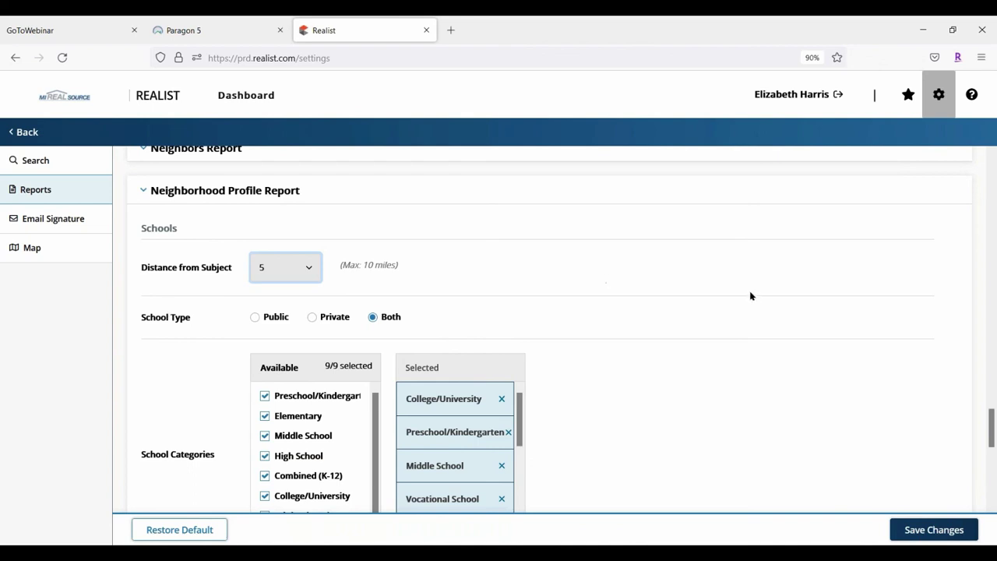
Uncheck Vocational School and Adult Education from the available school categories
scroll(666, 289, "down", 3)
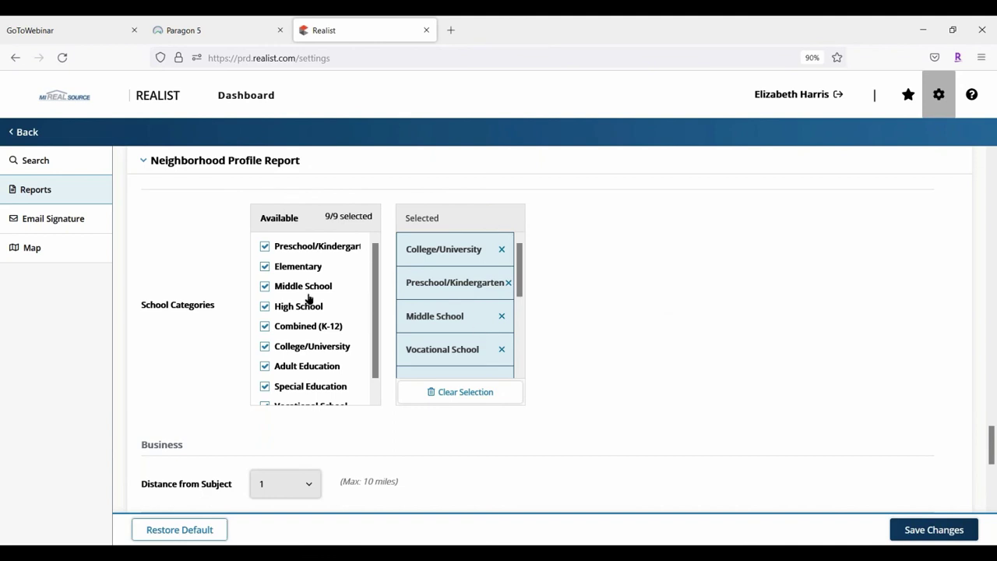
scroll(309, 296, "down", 1)
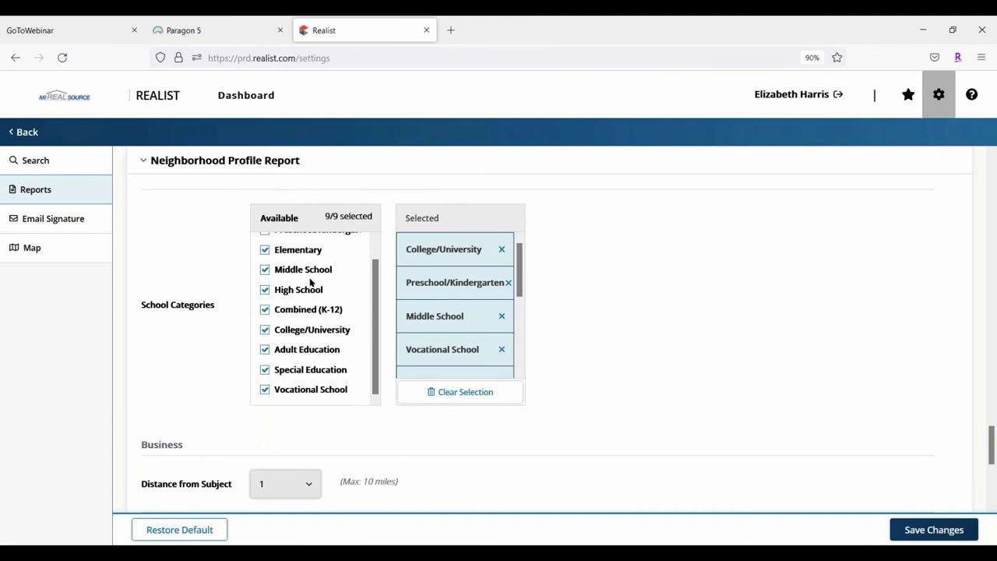
left_click(265, 390)
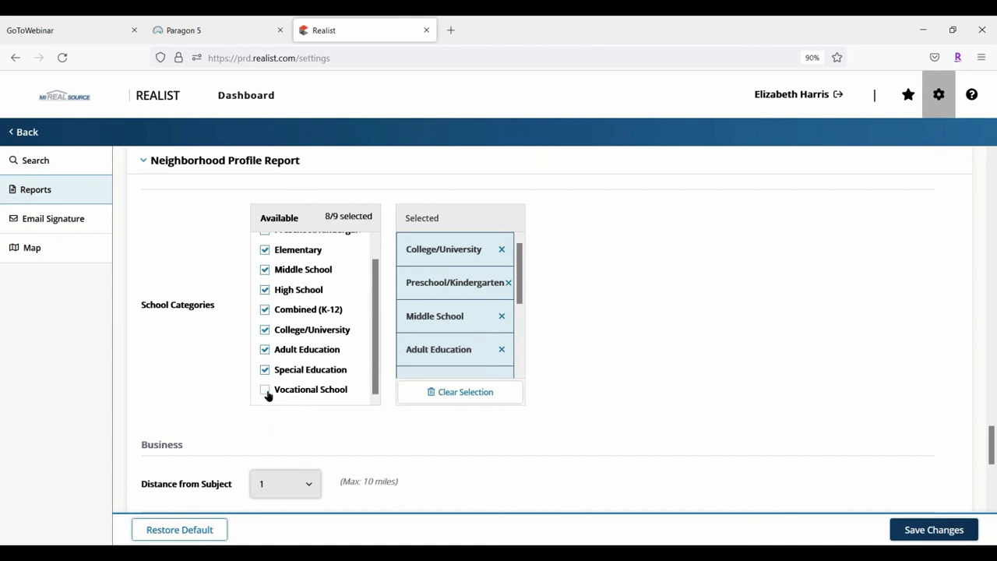
left_click(266, 351)
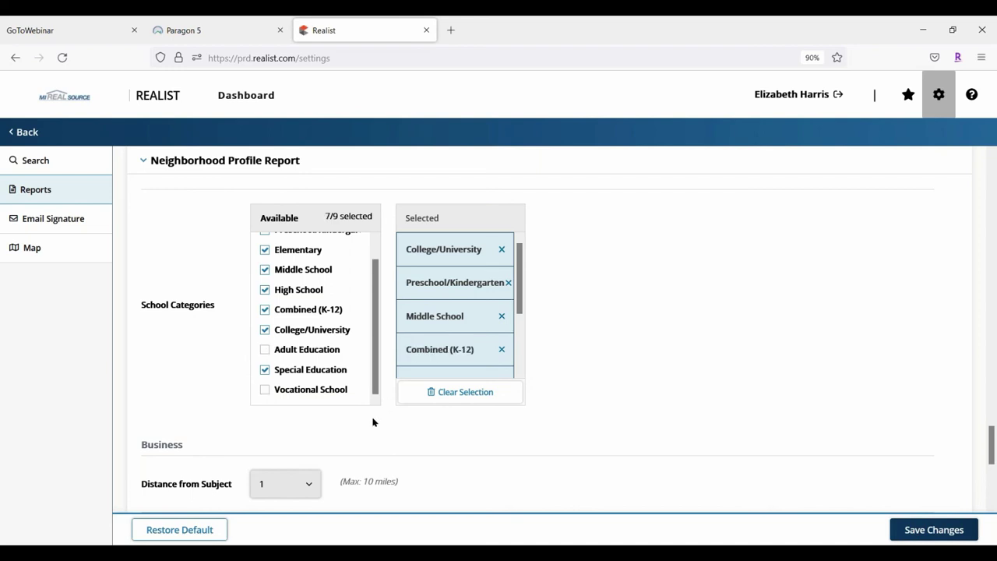
left_click_drag(518, 256, 537, 269)
scroll(514, 350, "down", 3)
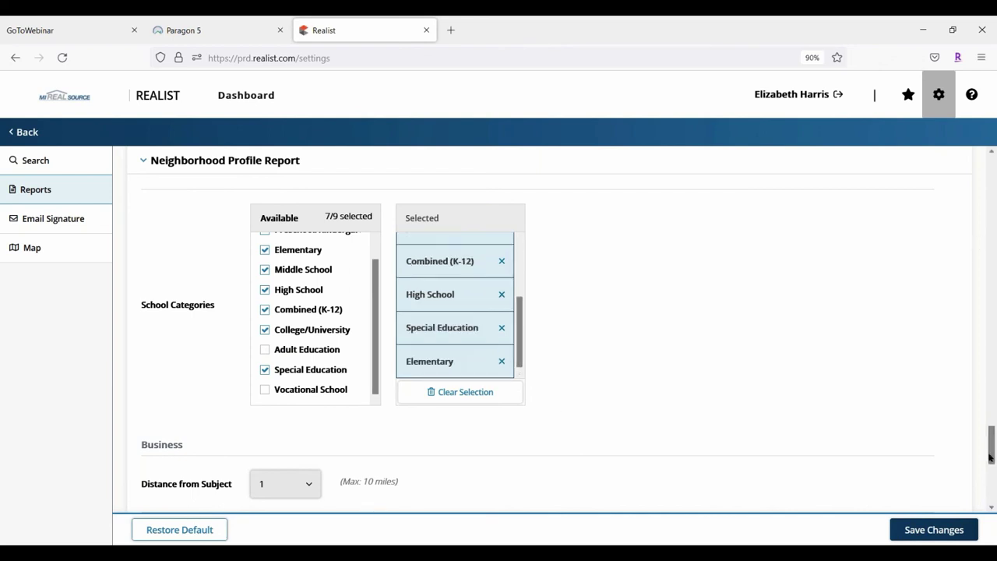
Set the business Distance from Subject to 3, keeping Max # per Category at 10
left_click_drag(991, 457, 989, 488)
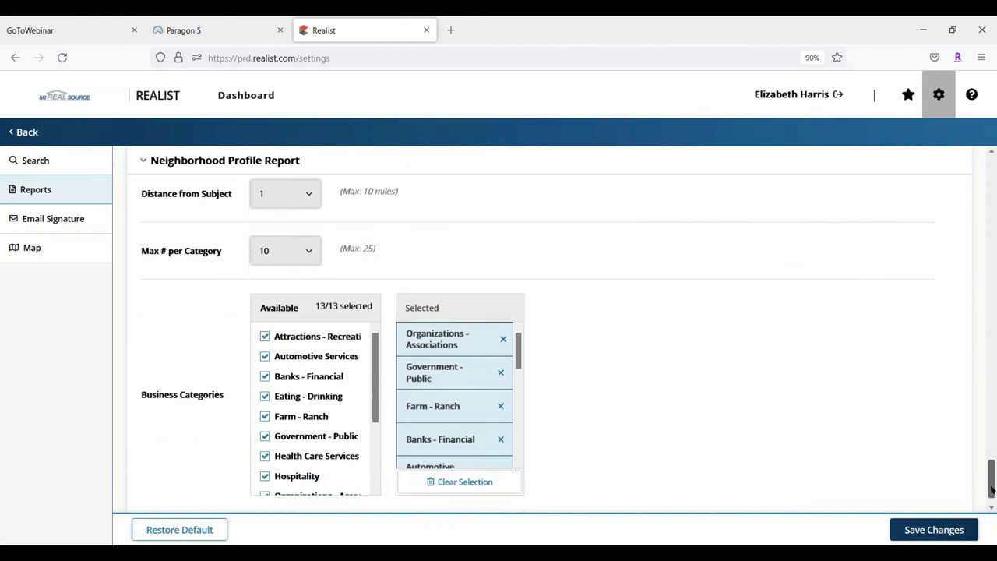
left_click(308, 194)
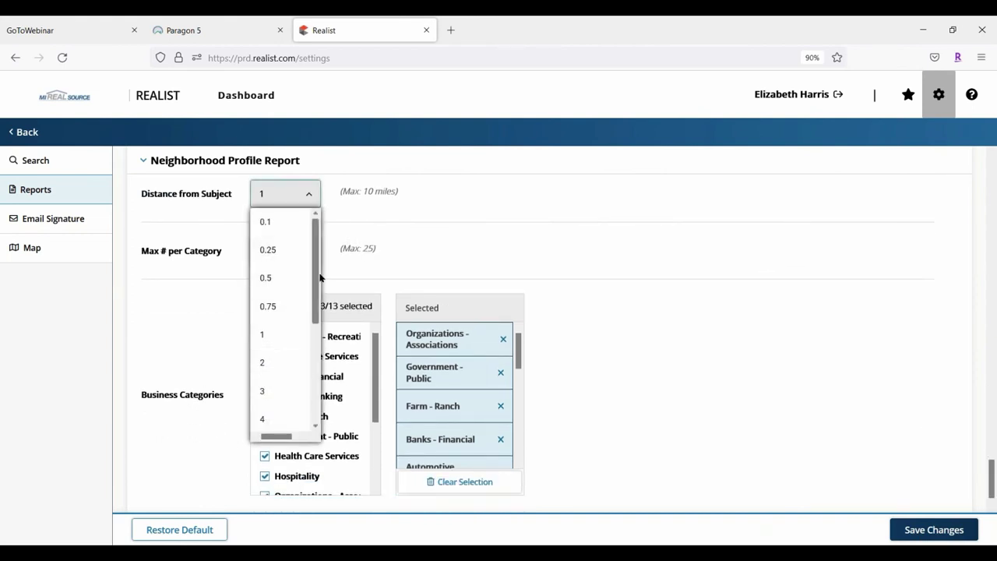
left_click(269, 391)
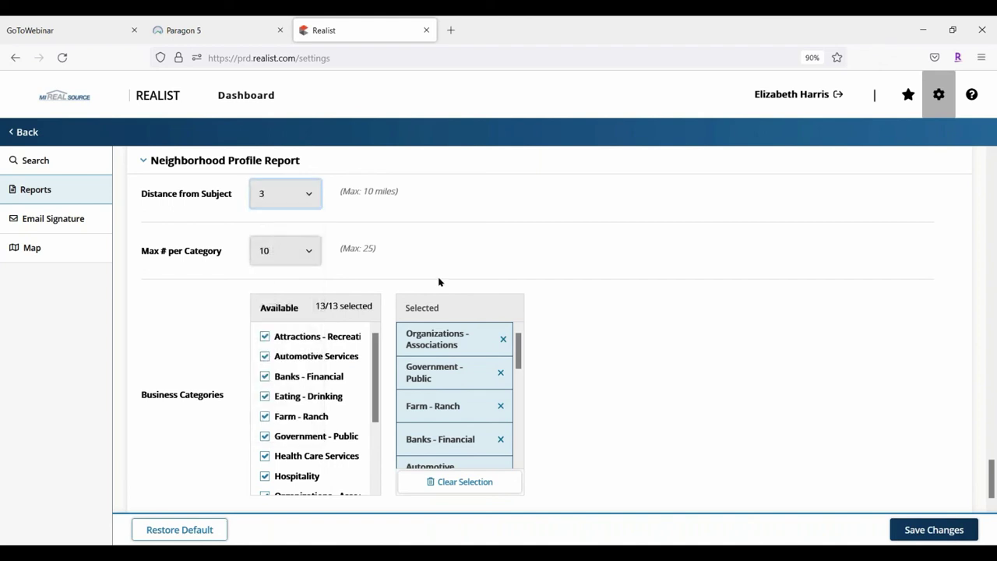
left_click(311, 251)
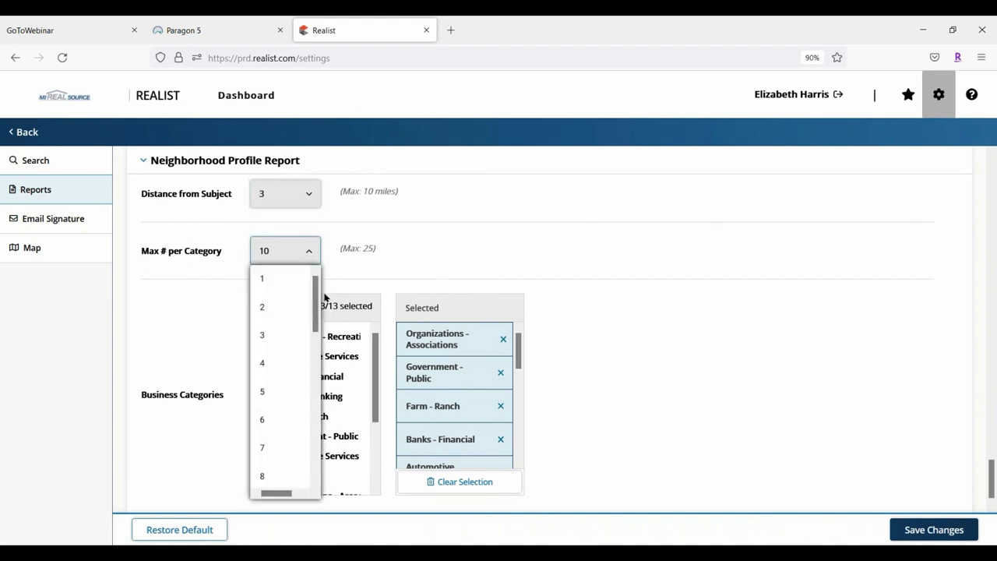
left_click_drag(314, 305, 298, 270)
left_click(447, 245)
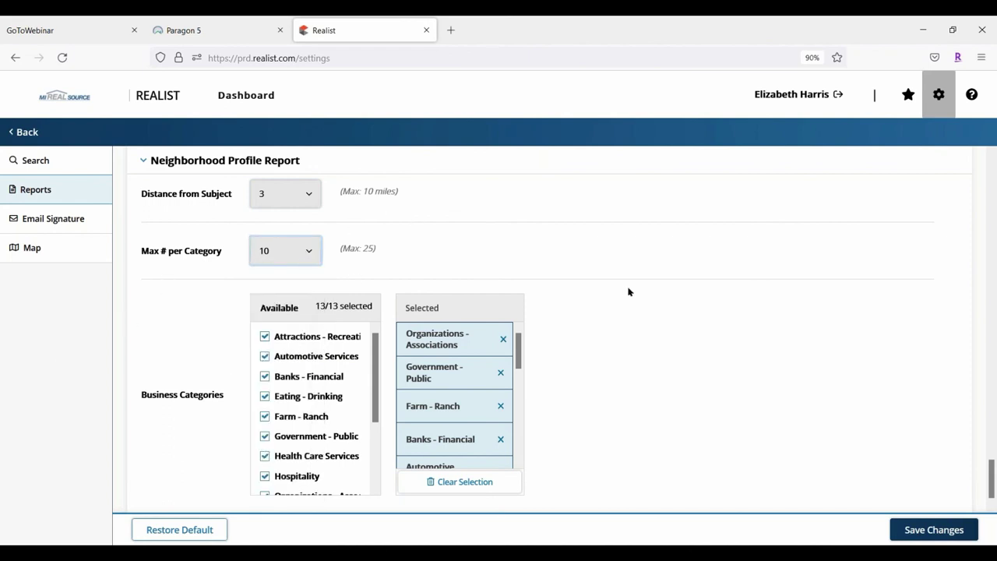
Uncheck Farm - Ranch and Hospitality from the business categories
scroll(491, 351, "up", 2)
scroll(587, 328, "down", 3)
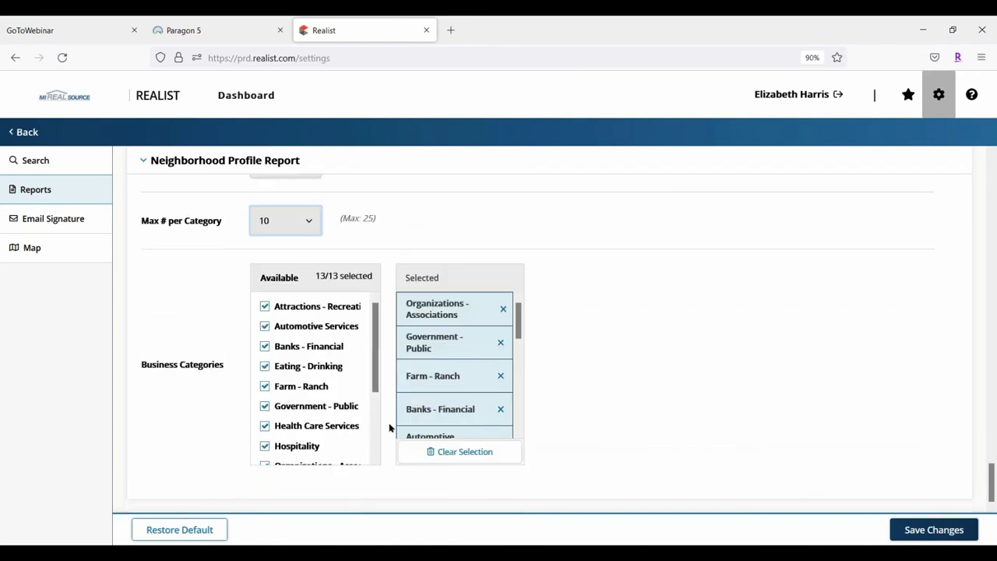
left_click(501, 376)
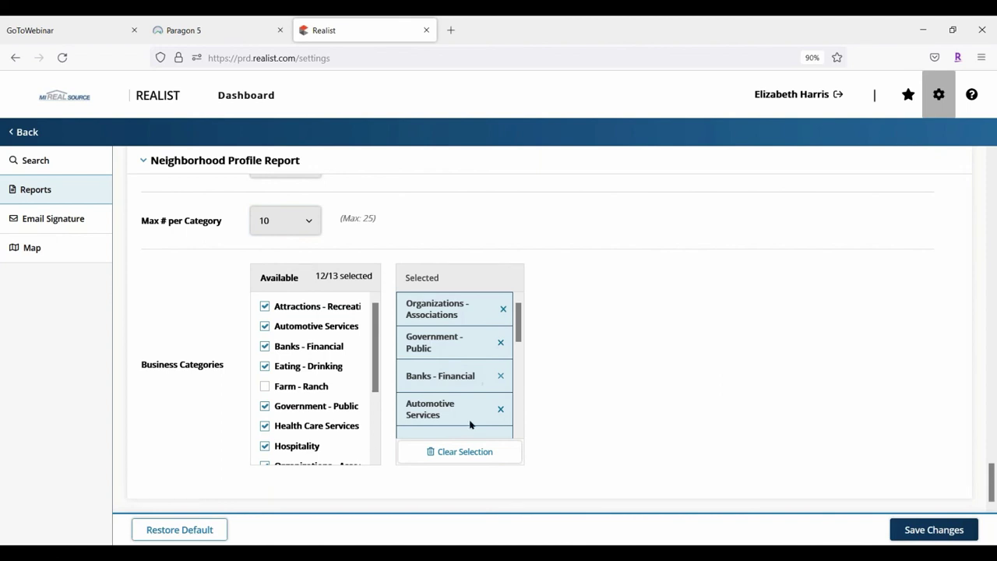
scroll(490, 383, "down", 2)
scroll(469, 401, "down", 1)
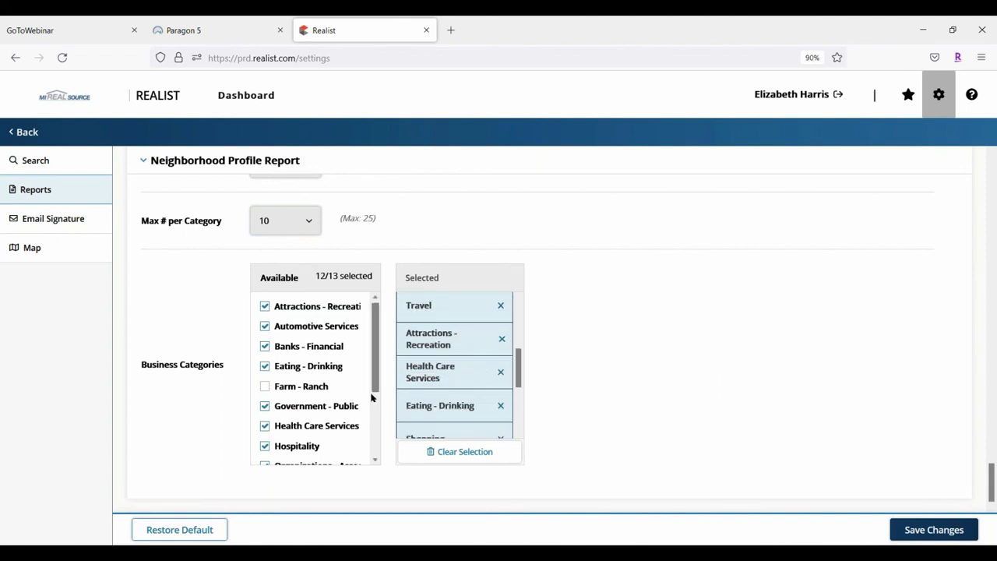
scroll(462, 379, "down", 3)
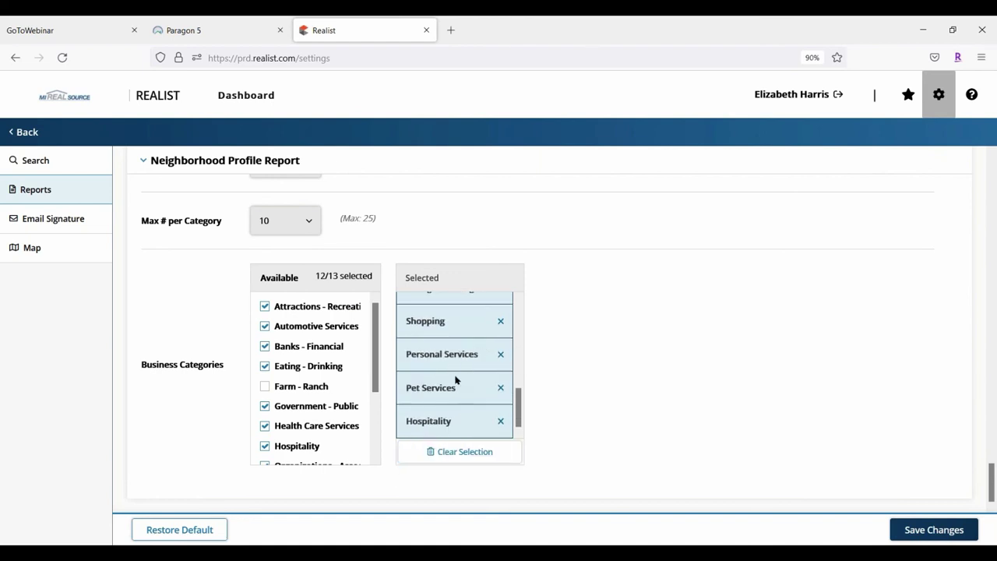
left_click(500, 420)
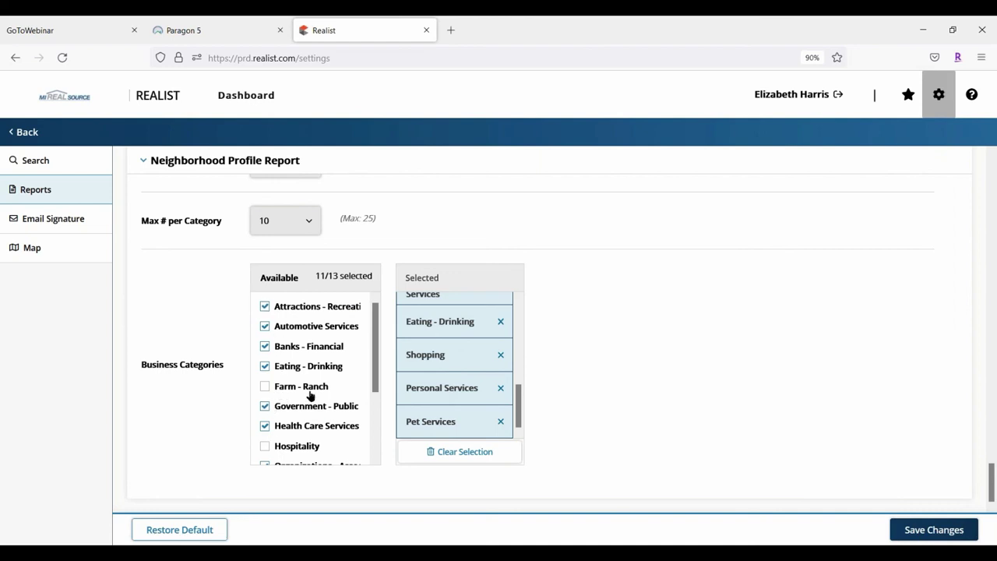
scroll(304, 388, "down", 3)
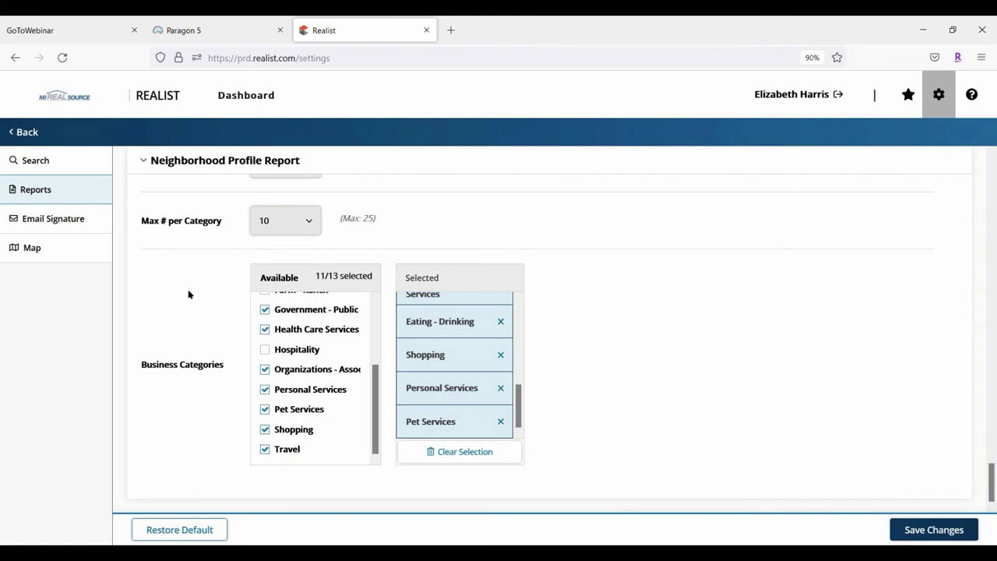
left_click(80, 216)
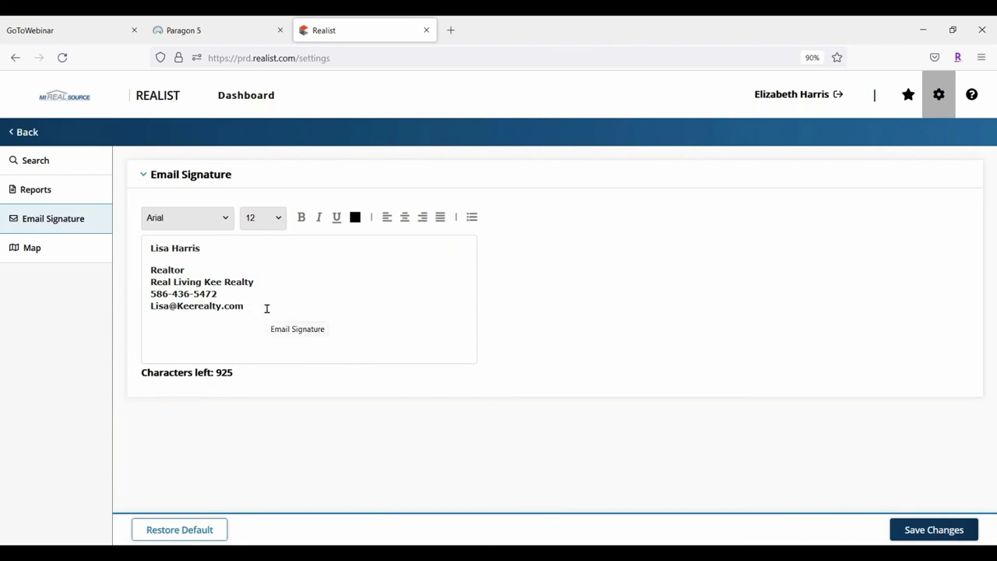
left_click(225, 218)
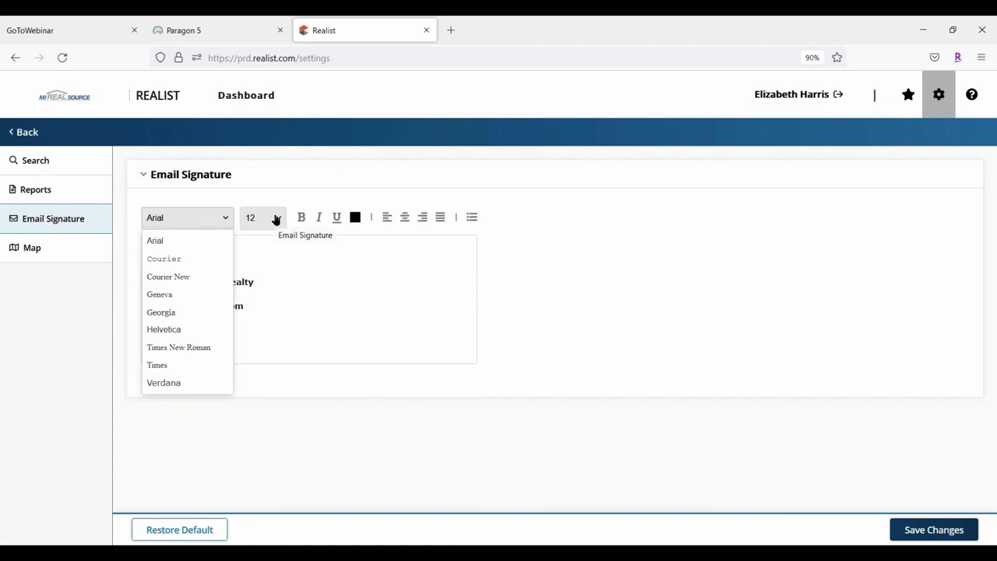
left_click(355, 218)
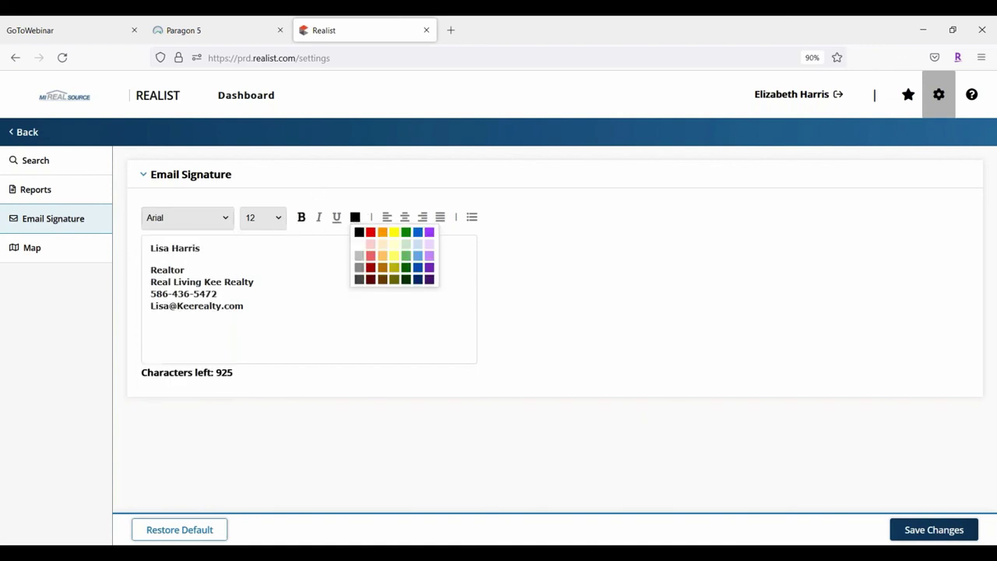
left_click(275, 290)
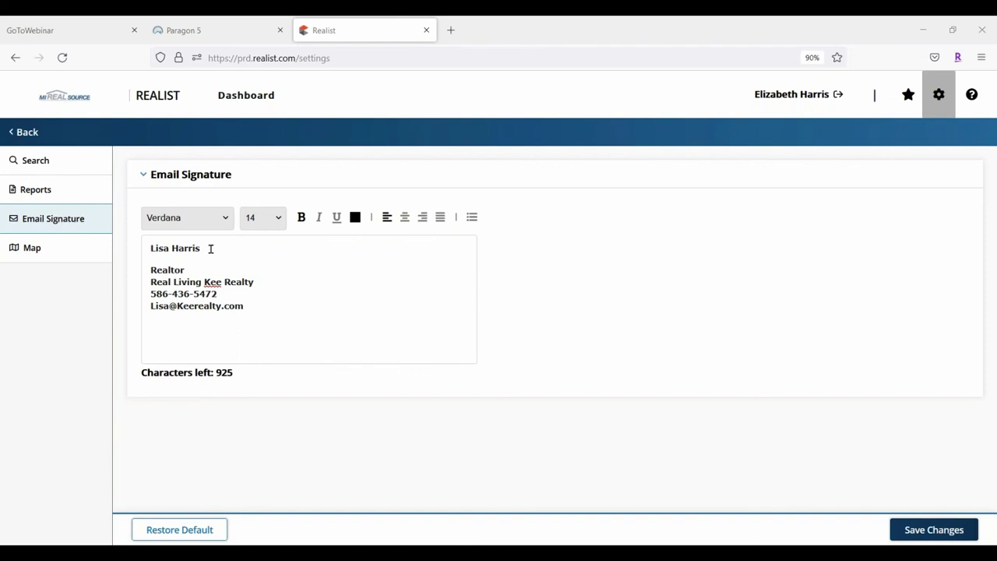
Turn Parcel boundaries ON in Map settings and view the saved properties list
left_click(30, 250)
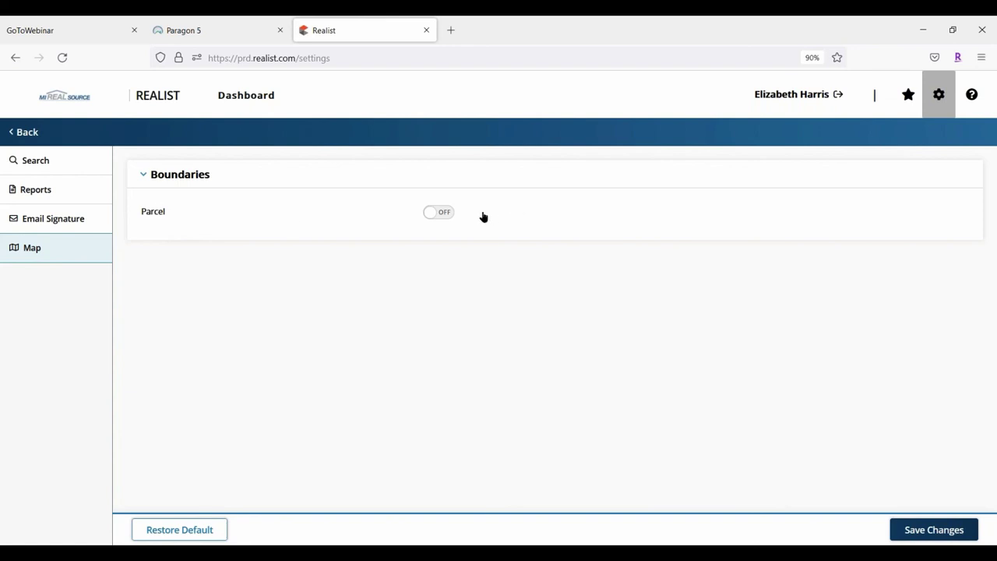
left_click(442, 213)
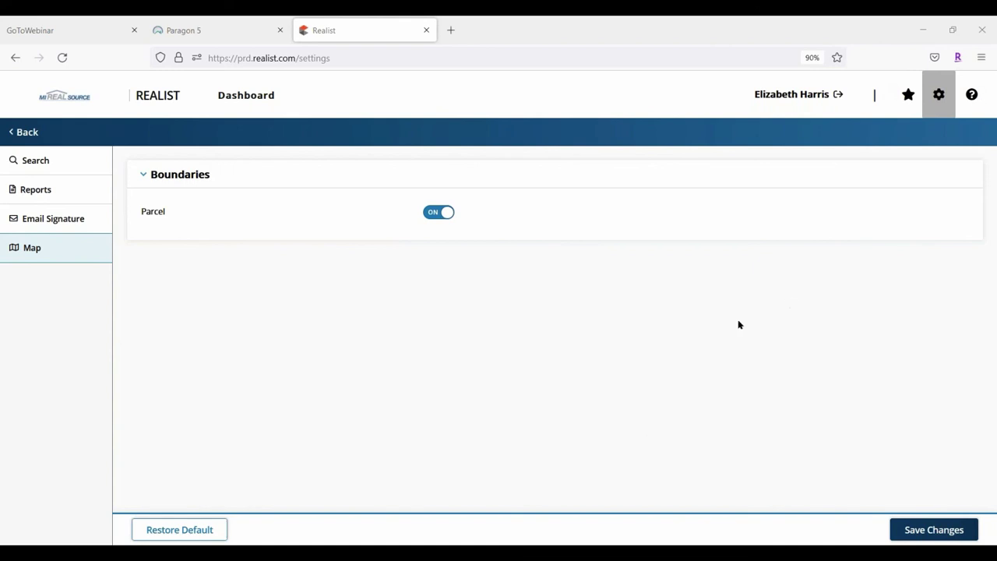
left_click(909, 95)
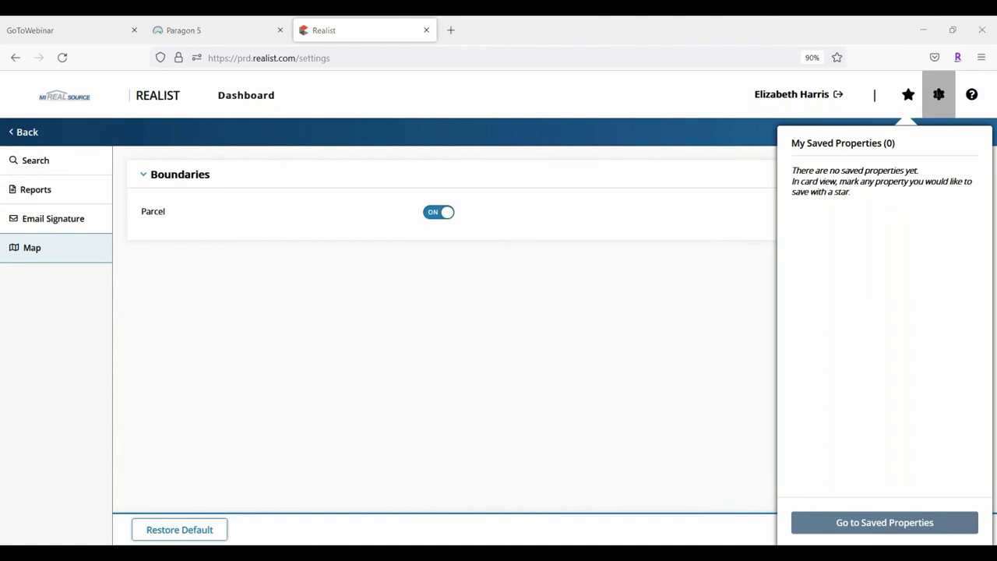
Close saved properties, go back, and choose Don't Save to discard the settings changes
left_click(910, 99)
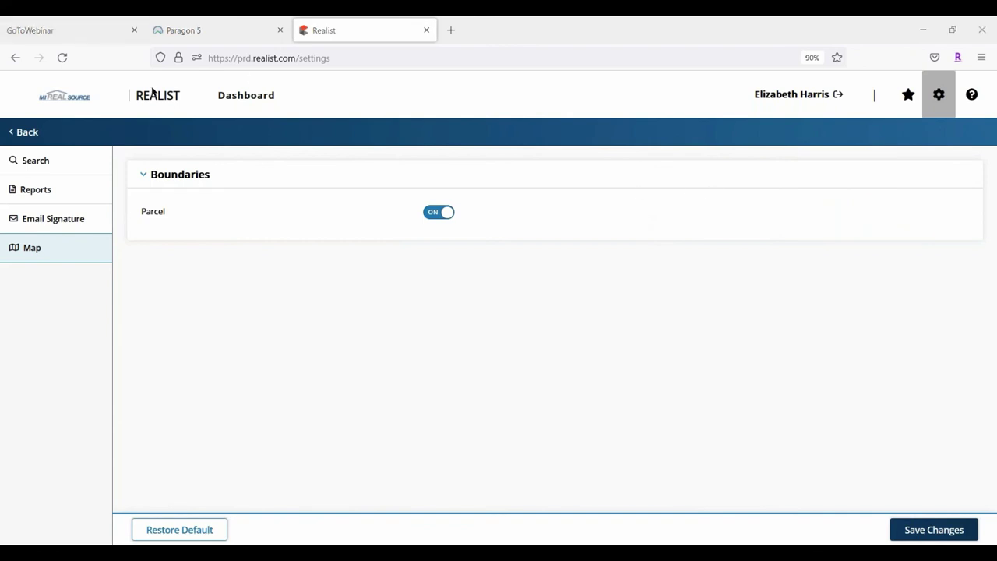
left_click(32, 134)
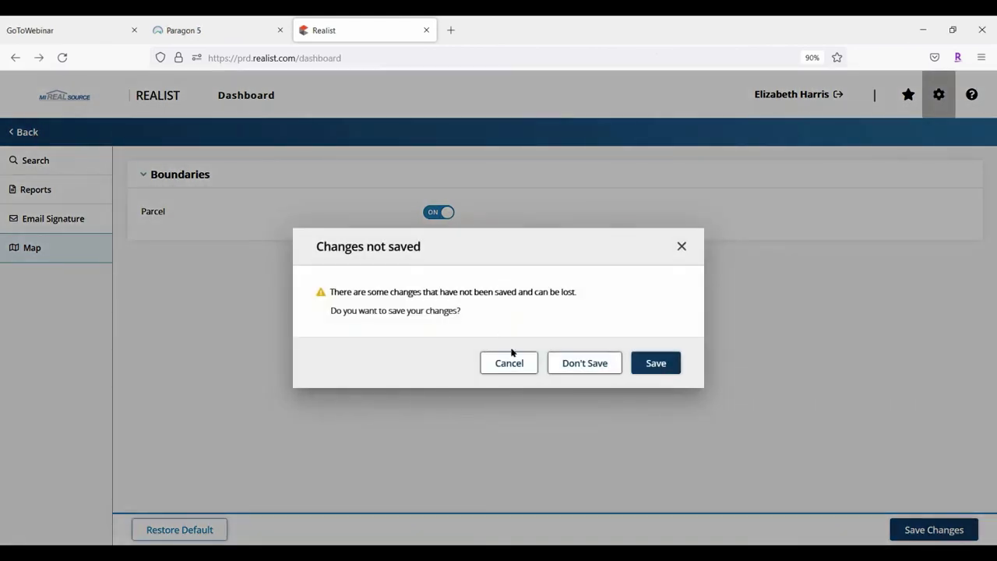
left_click(561, 363)
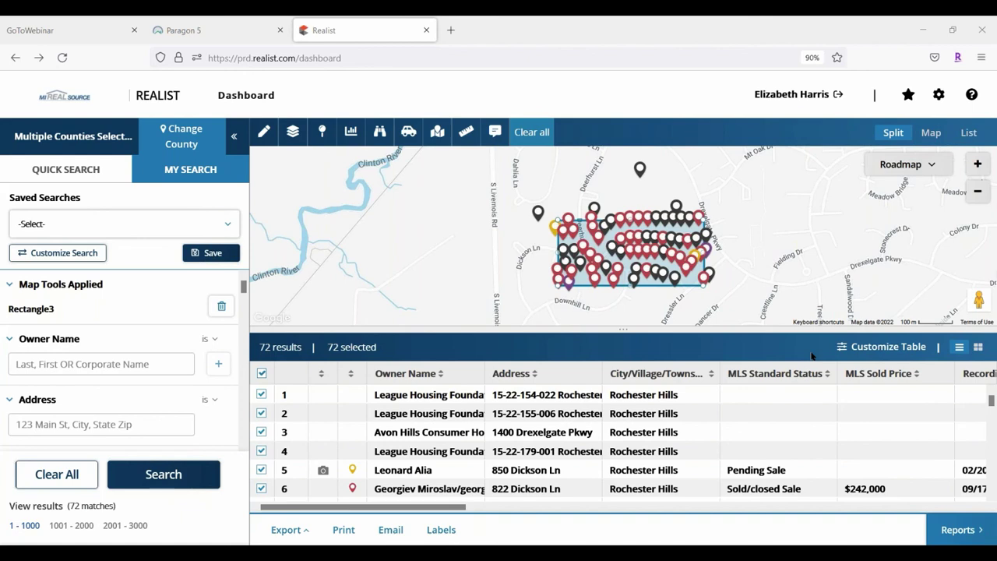
In Paragon 5's MLS Documents, search the Education folder for 'homesnap' to list 8 files
left_click(176, 29)
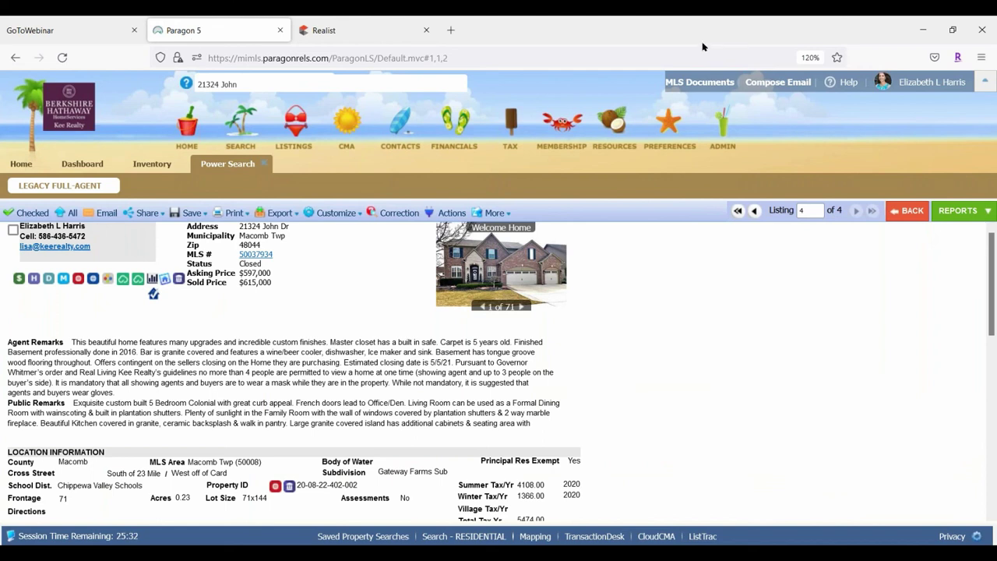
left_click(693, 83)
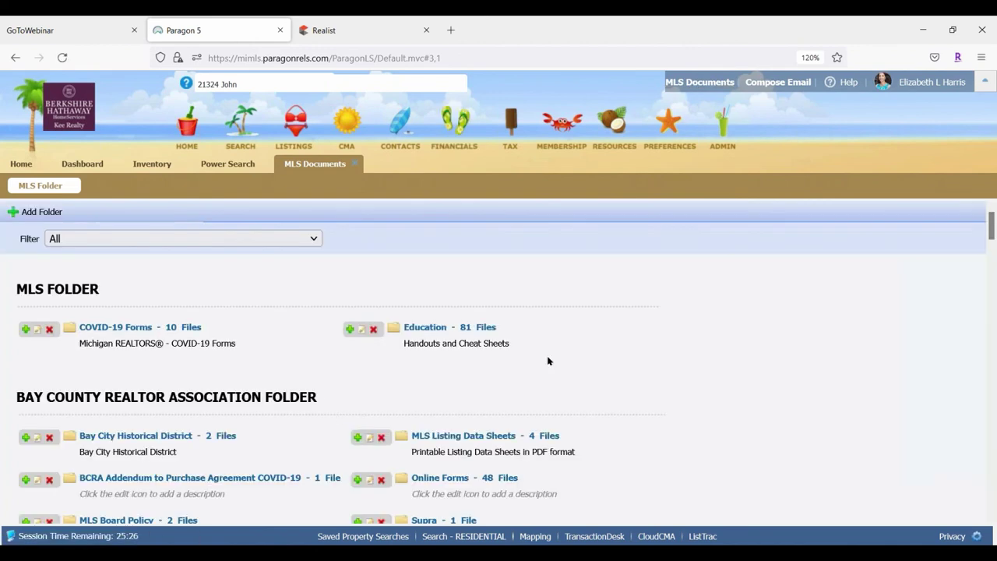
left_click(418, 328)
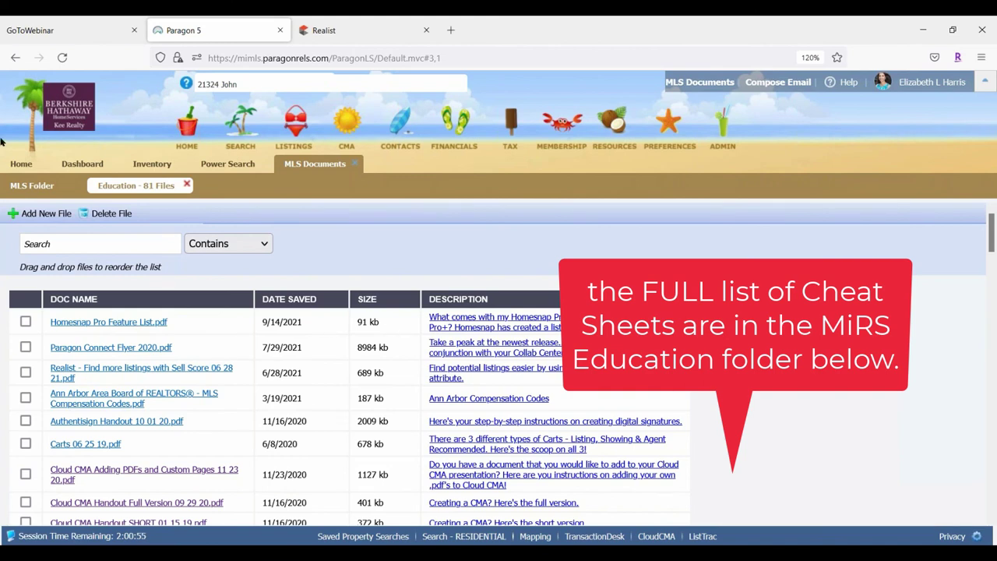
left_click(48, 248)
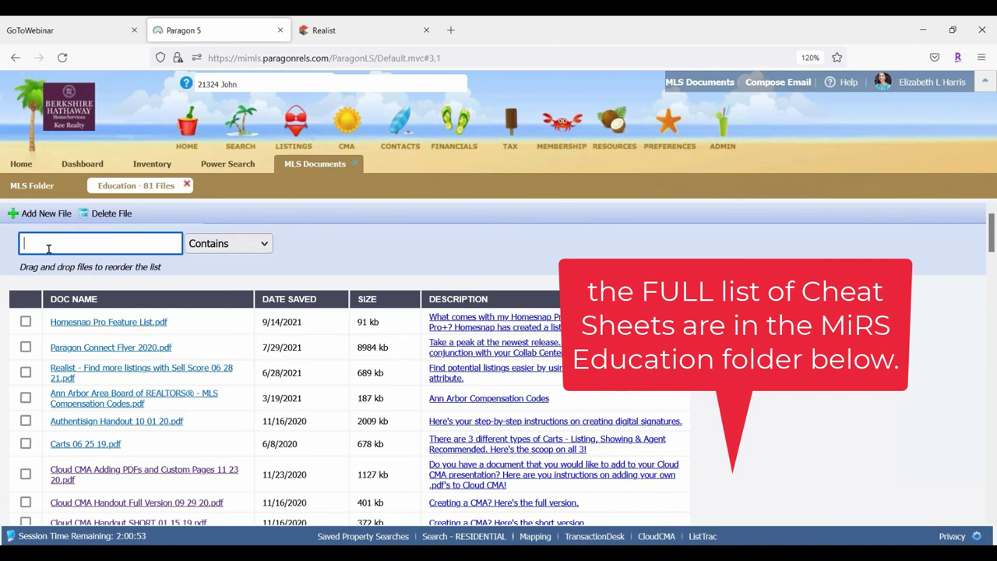
type("homesnap")
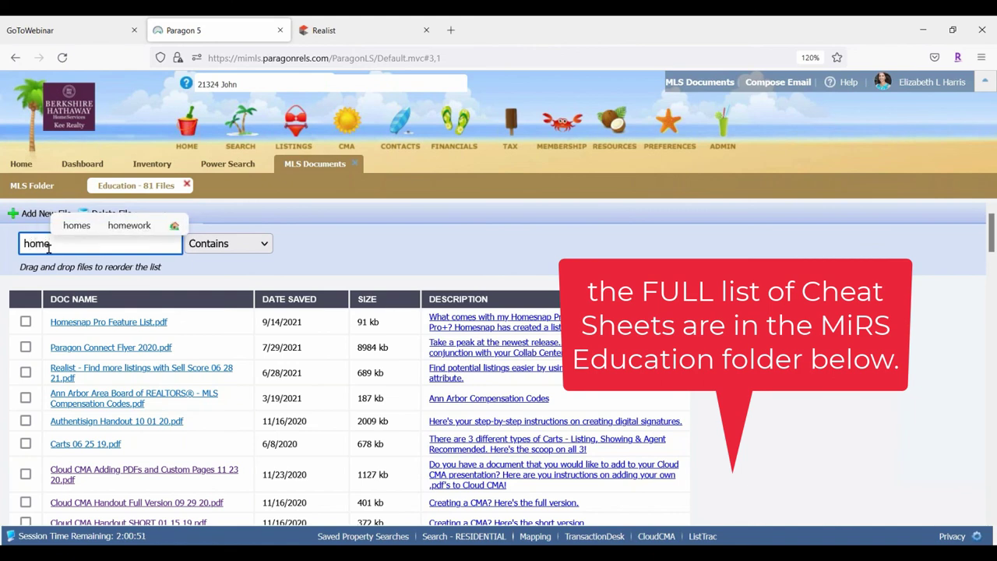
key("Return")
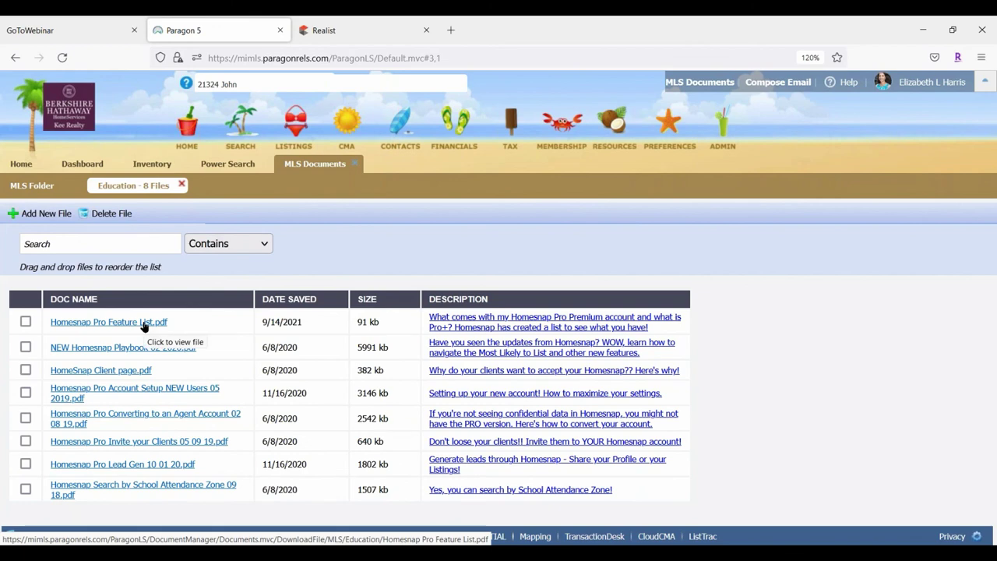
left_click(452, 30)
Read the Realist Report email's signature and disclaimer in Gmail, then return to the Realist tab
left_click(454, 319)
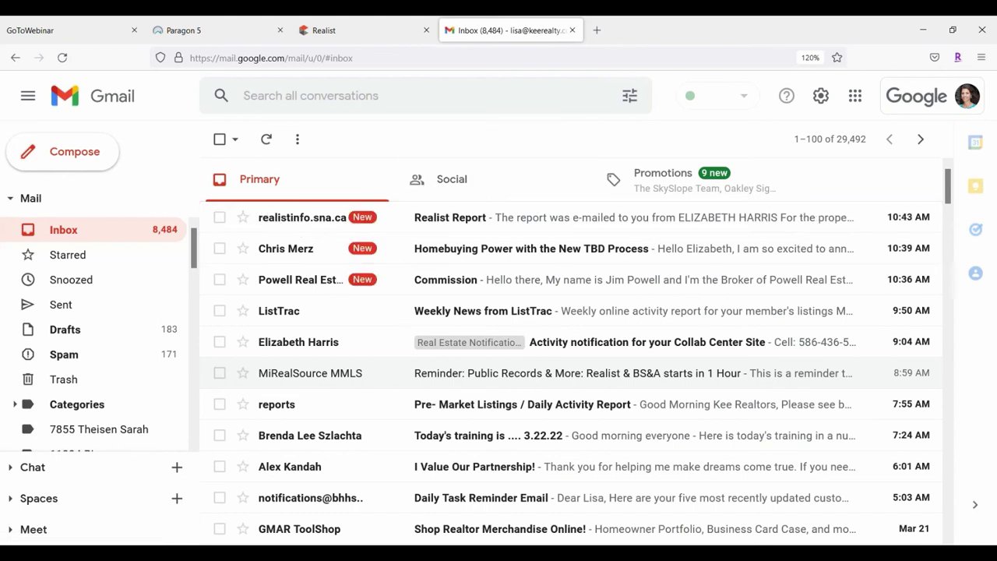
left_click(581, 222)
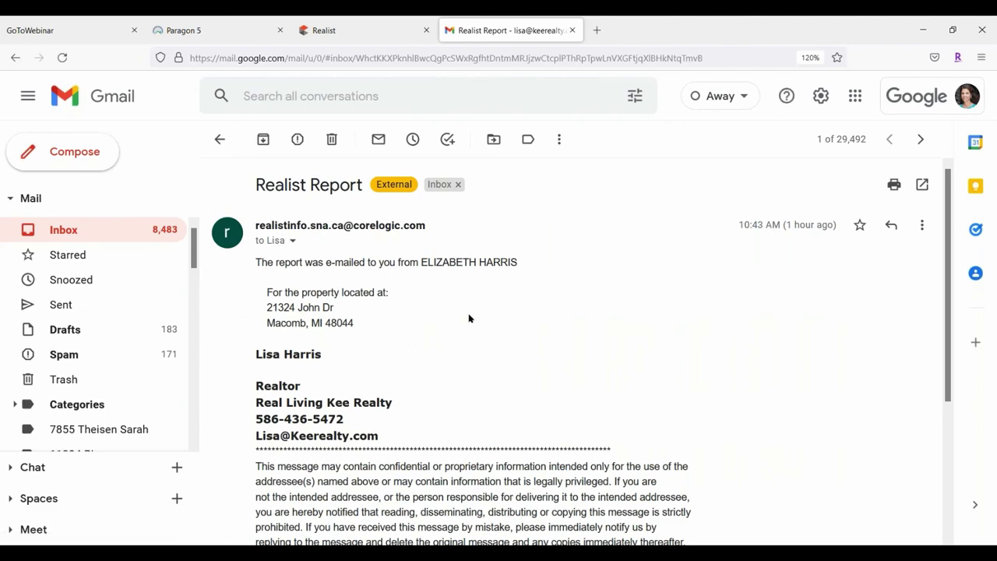
scroll(470, 319, "down", 5)
scroll(545, 296, "up", 5)
scroll(415, 377, "down", 5)
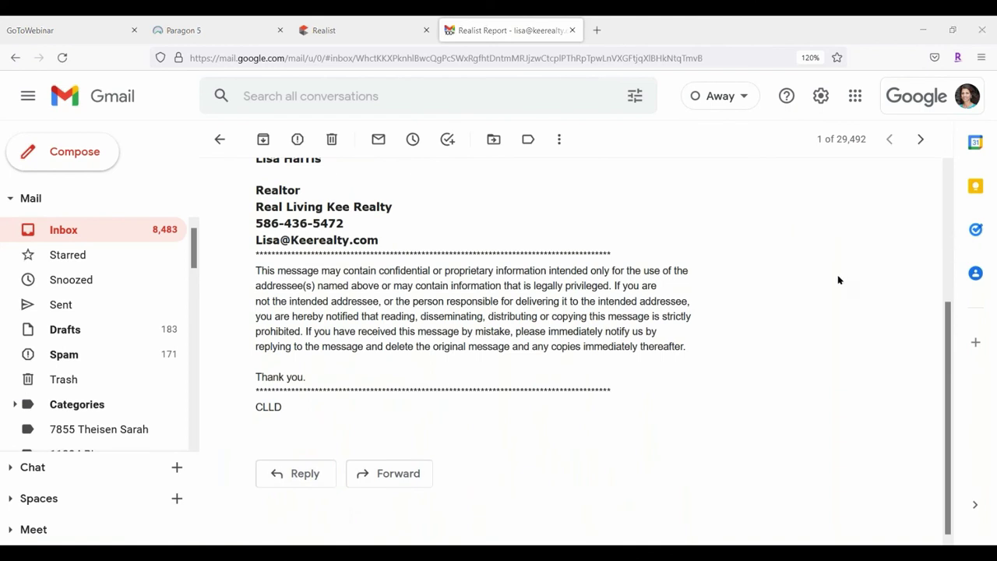
scroll(533, 388, "up", 5)
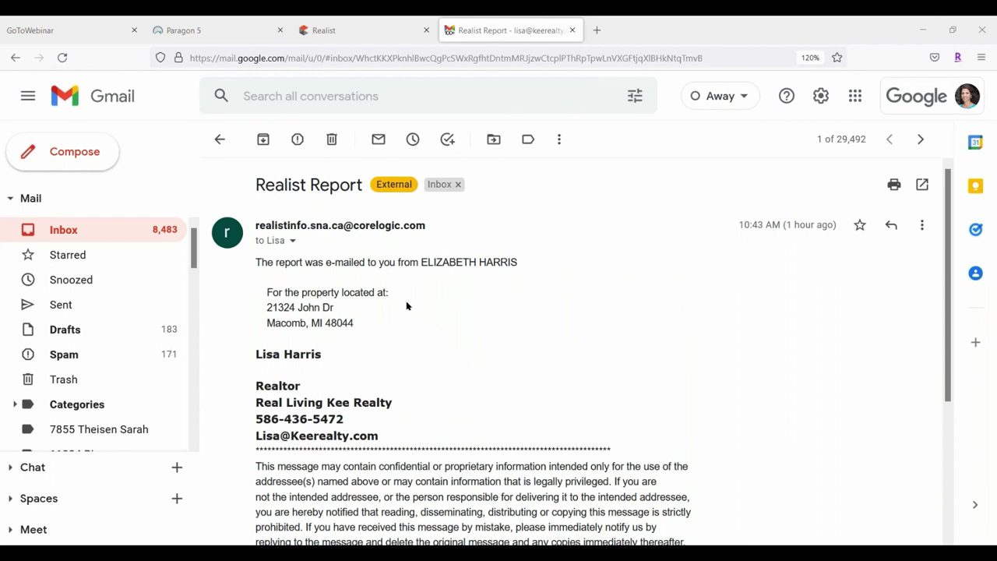
scroll(545, 272, "down", 1)
scroll(588, 260, "down", 1)
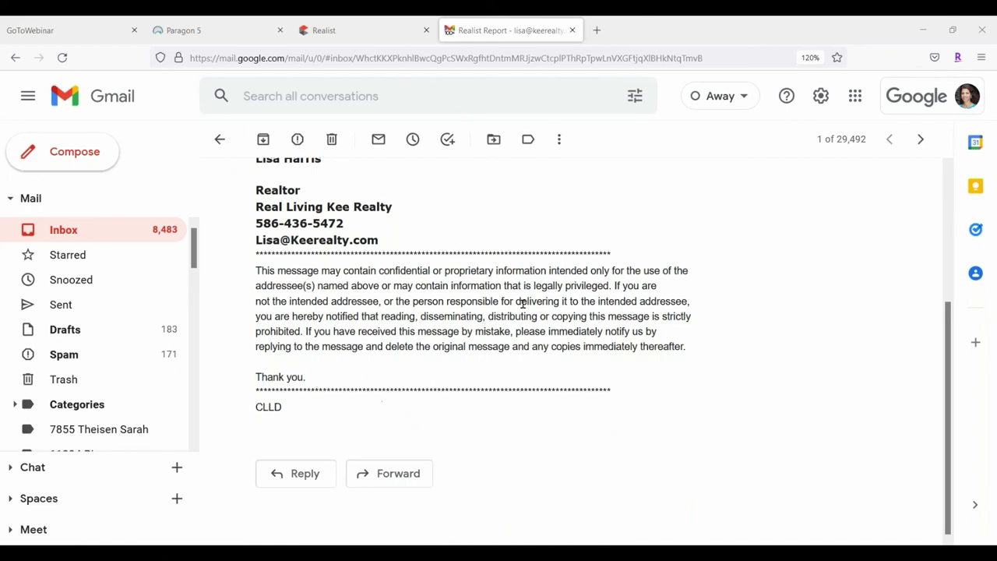
scroll(538, 318, "up", 2)
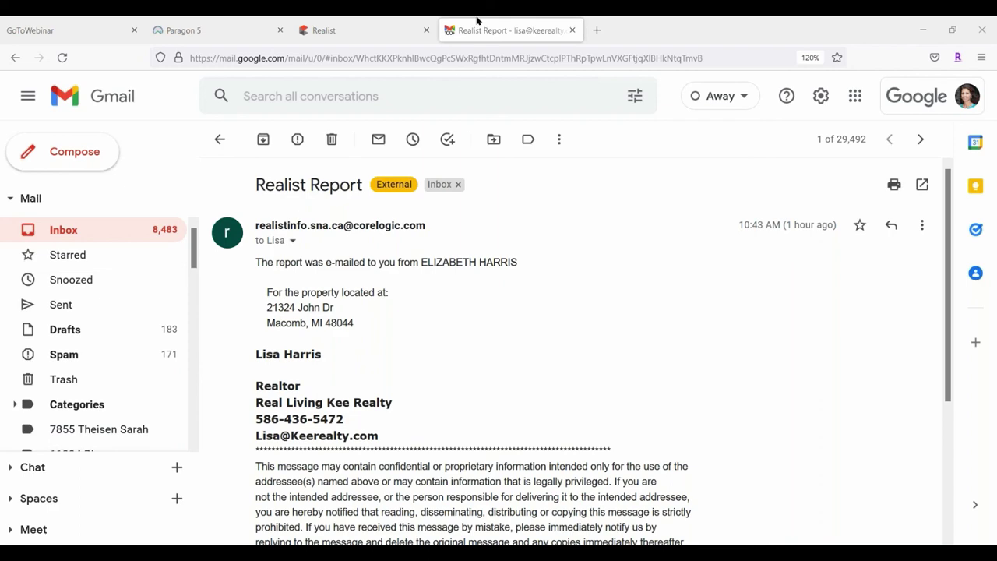
left_click(369, 29)
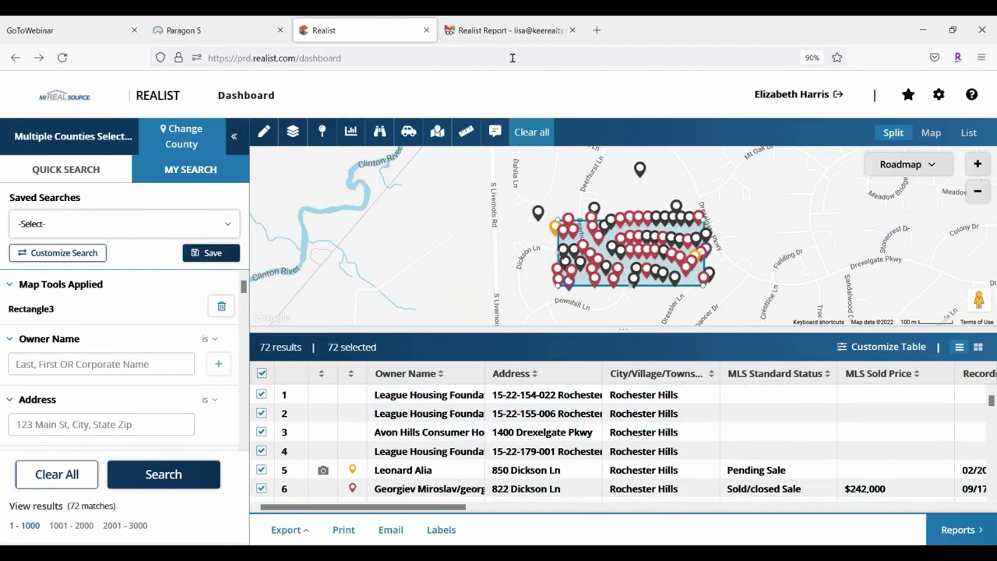
Reopen Paragon's MIRS Education folder from the MLS folder list, then return to Realist's 72 results
left_click(165, 29)
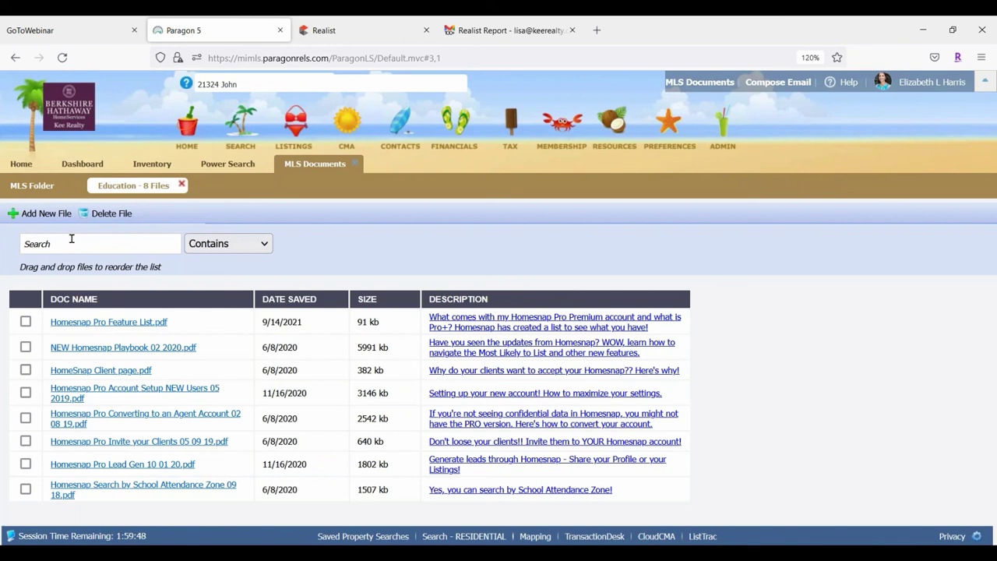
left_click(22, 187)
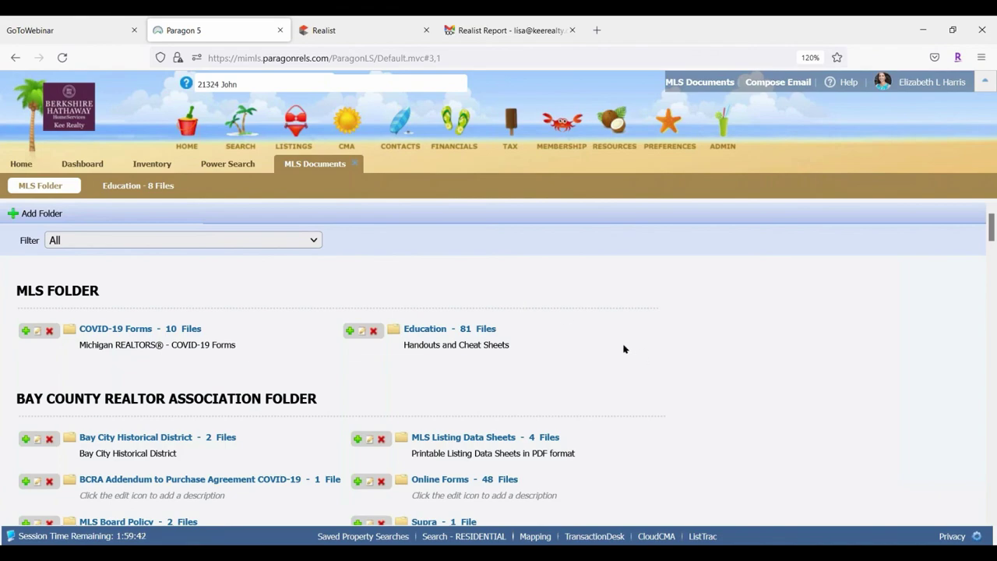
scroll(625, 350, "down", 7)
scroll(548, 333, "down", 15)
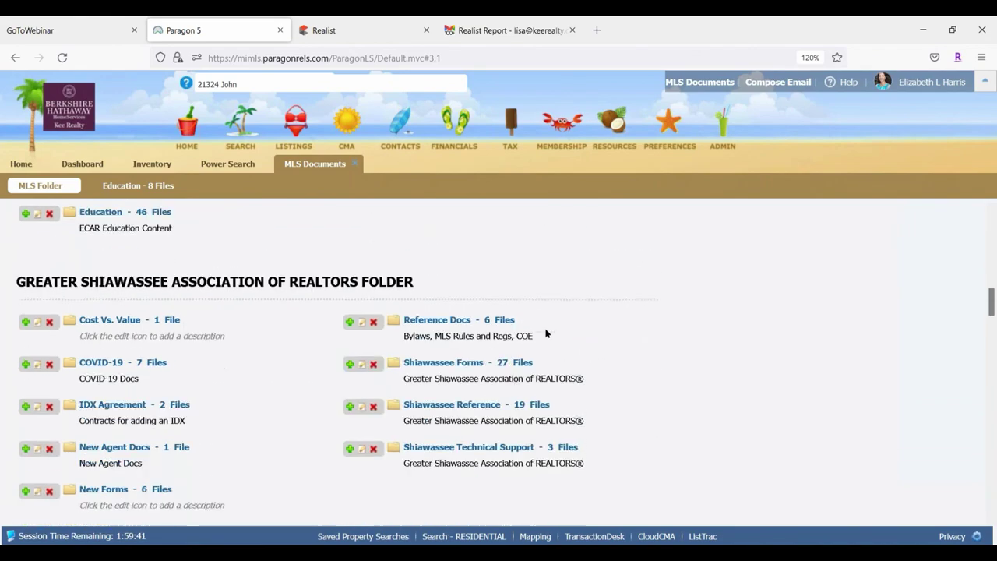
scroll(319, 400, "down", 5)
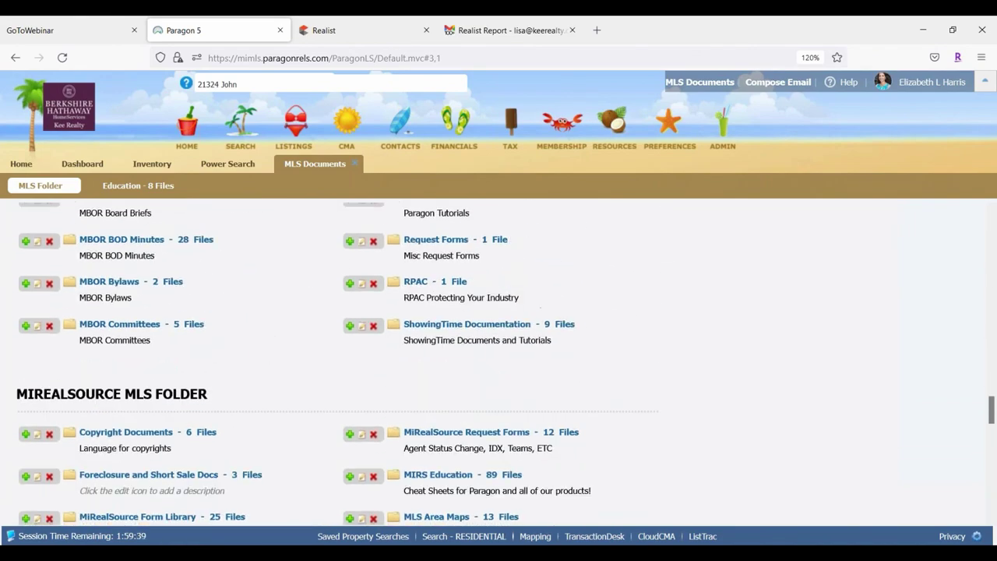
scroll(661, 299, "up", 2)
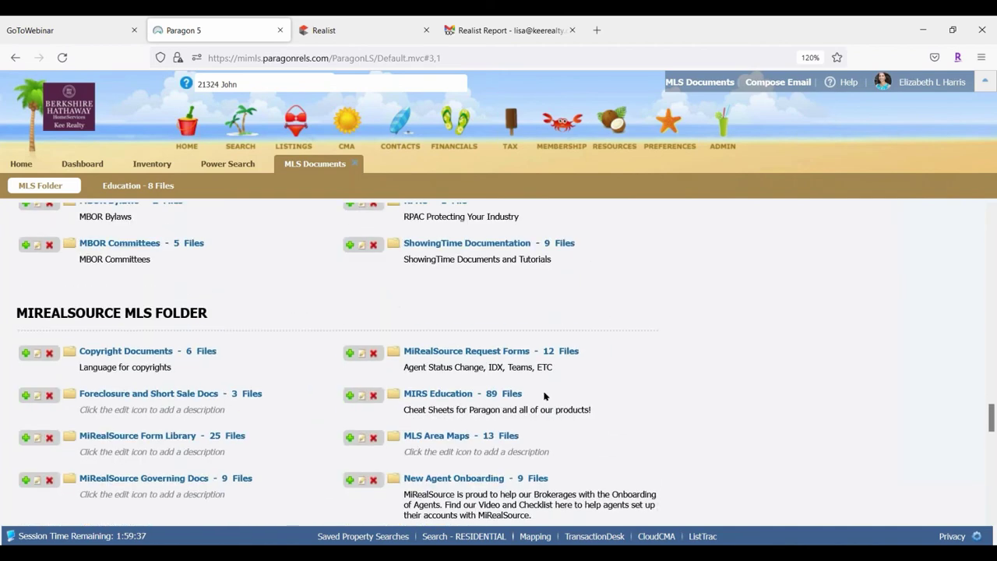
left_click(445, 395)
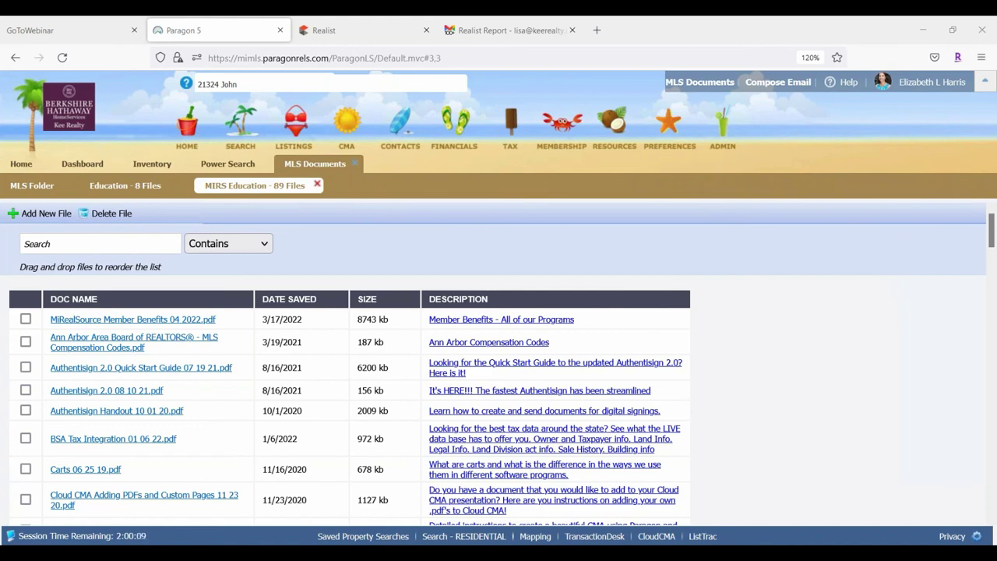
left_click(334, 31)
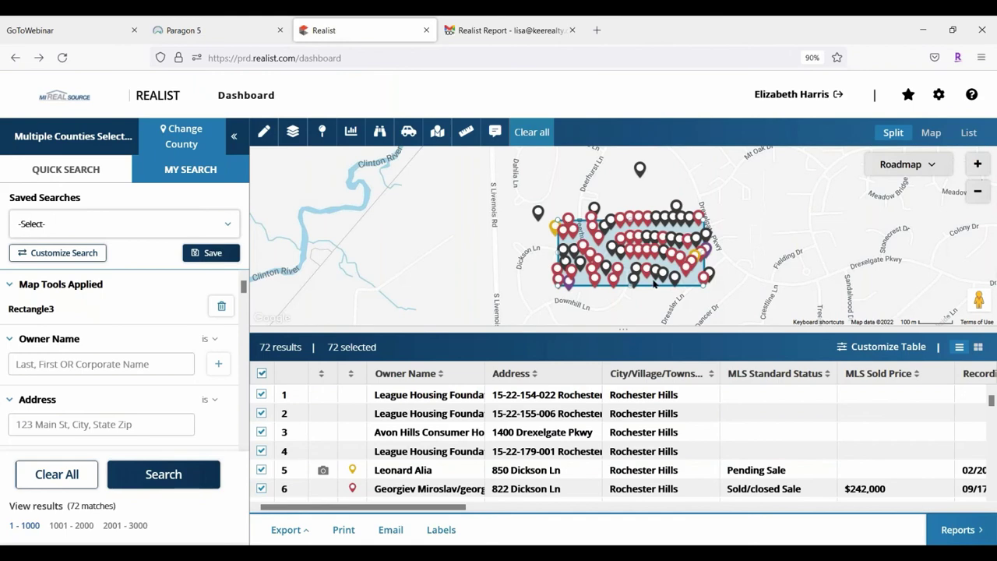